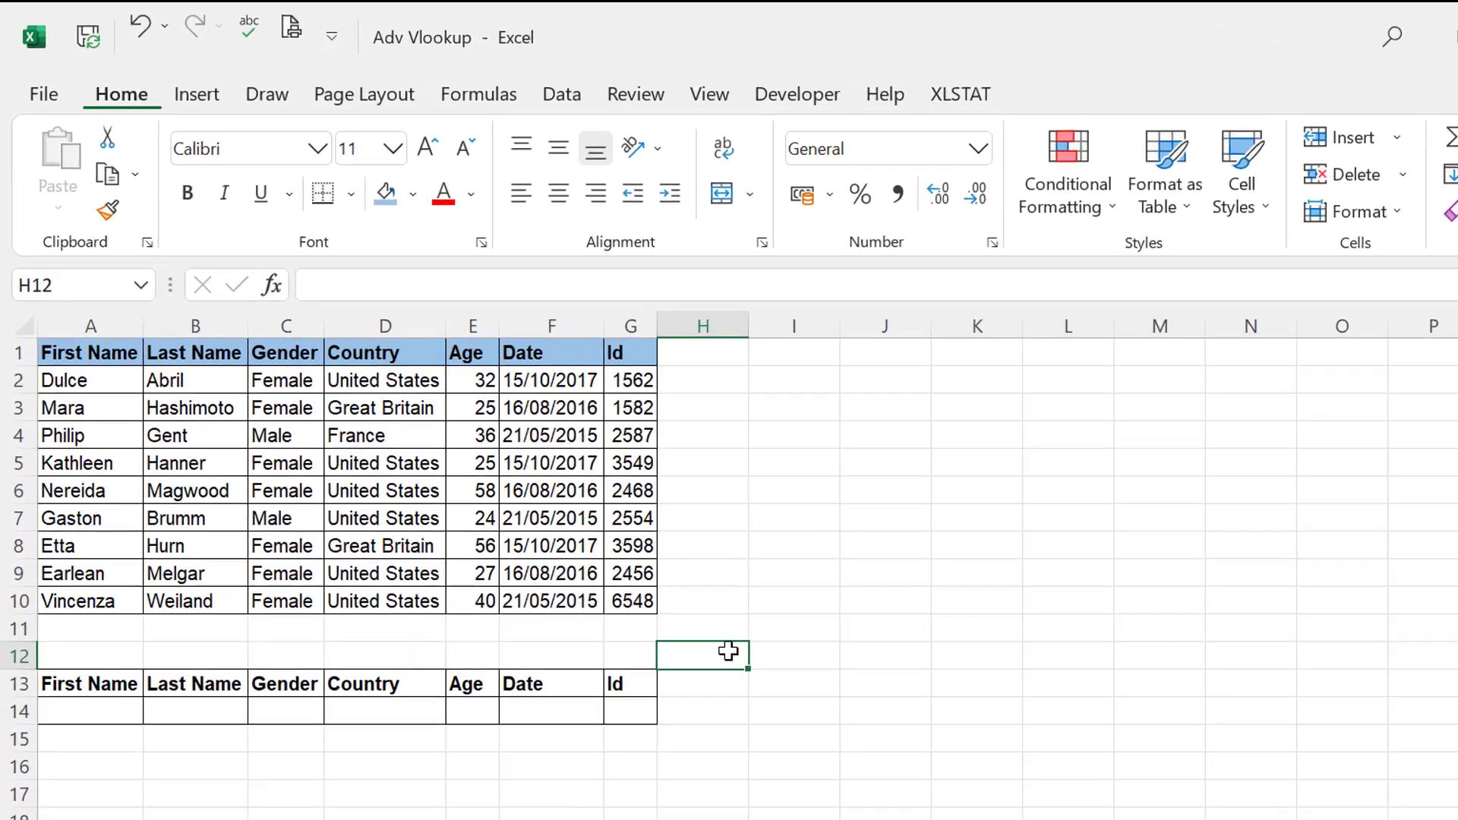
# - Examine the source table's column headers and the First Name column down to the lookup table's header in A13
pyautogui.hotkey('ctrl', 'Home')
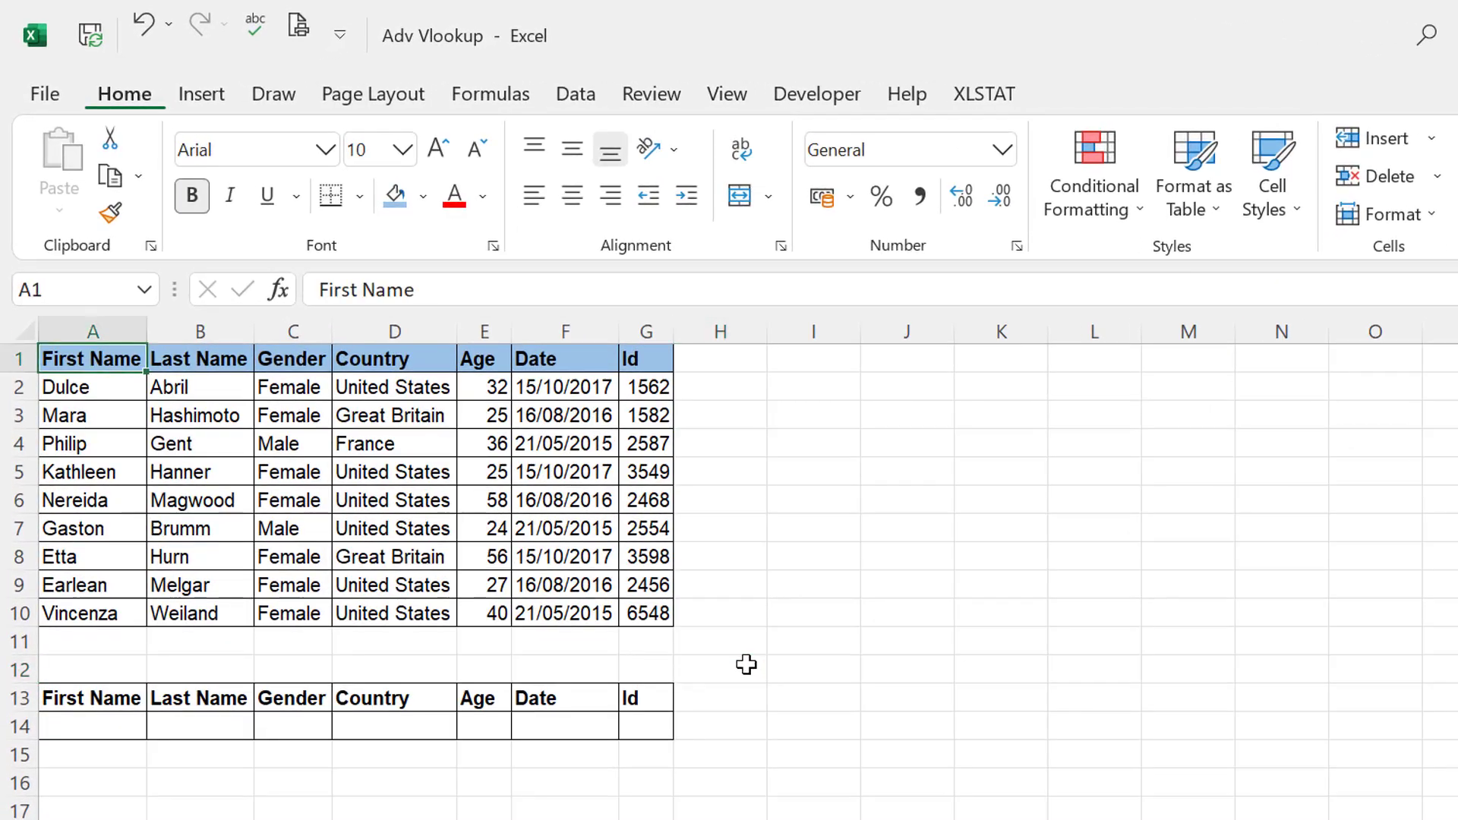
pyautogui.press('Right')
pyautogui.press('Right')
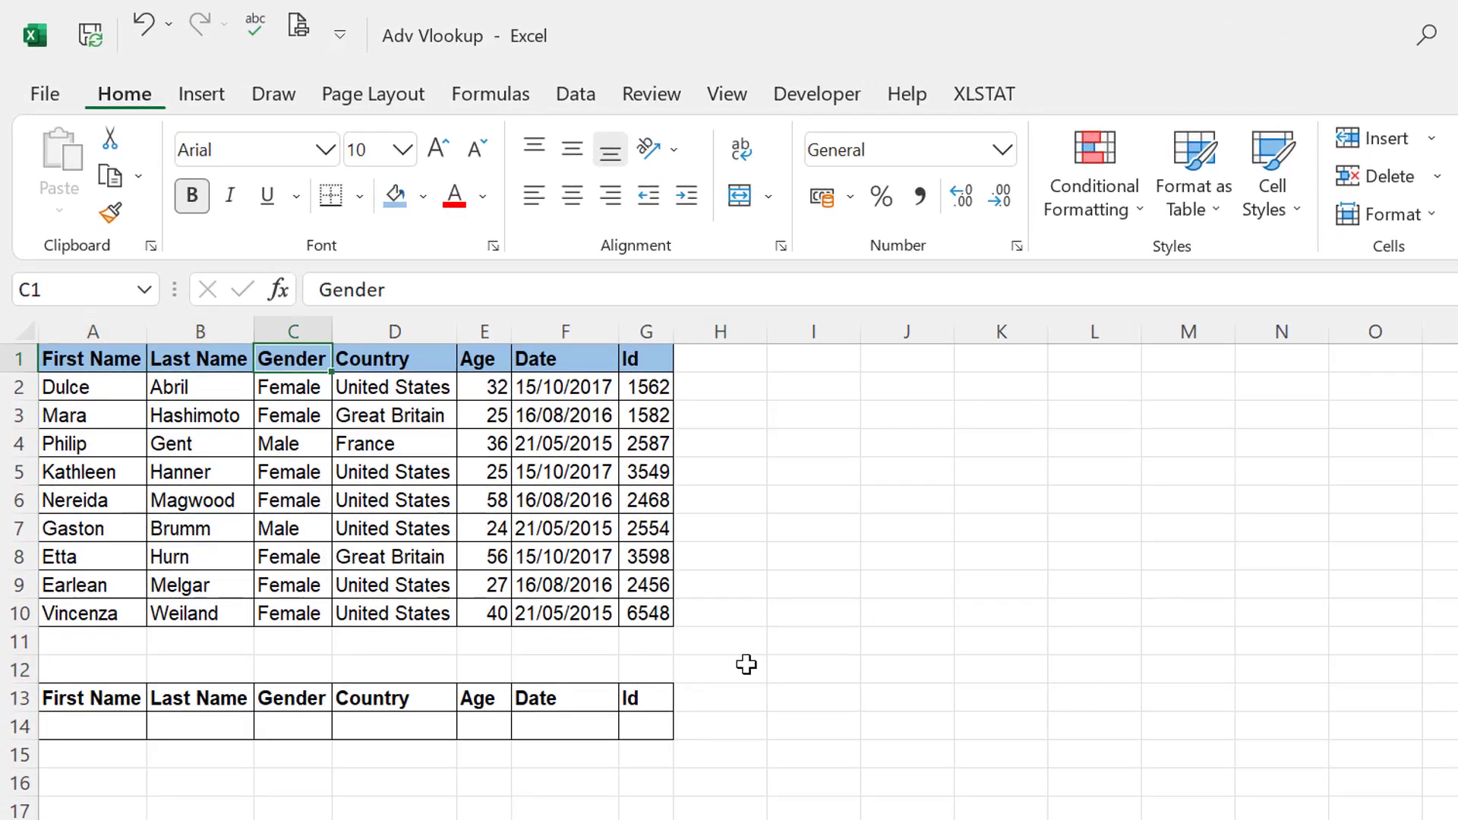
pyautogui.press('Right')
pyautogui.press('Right')
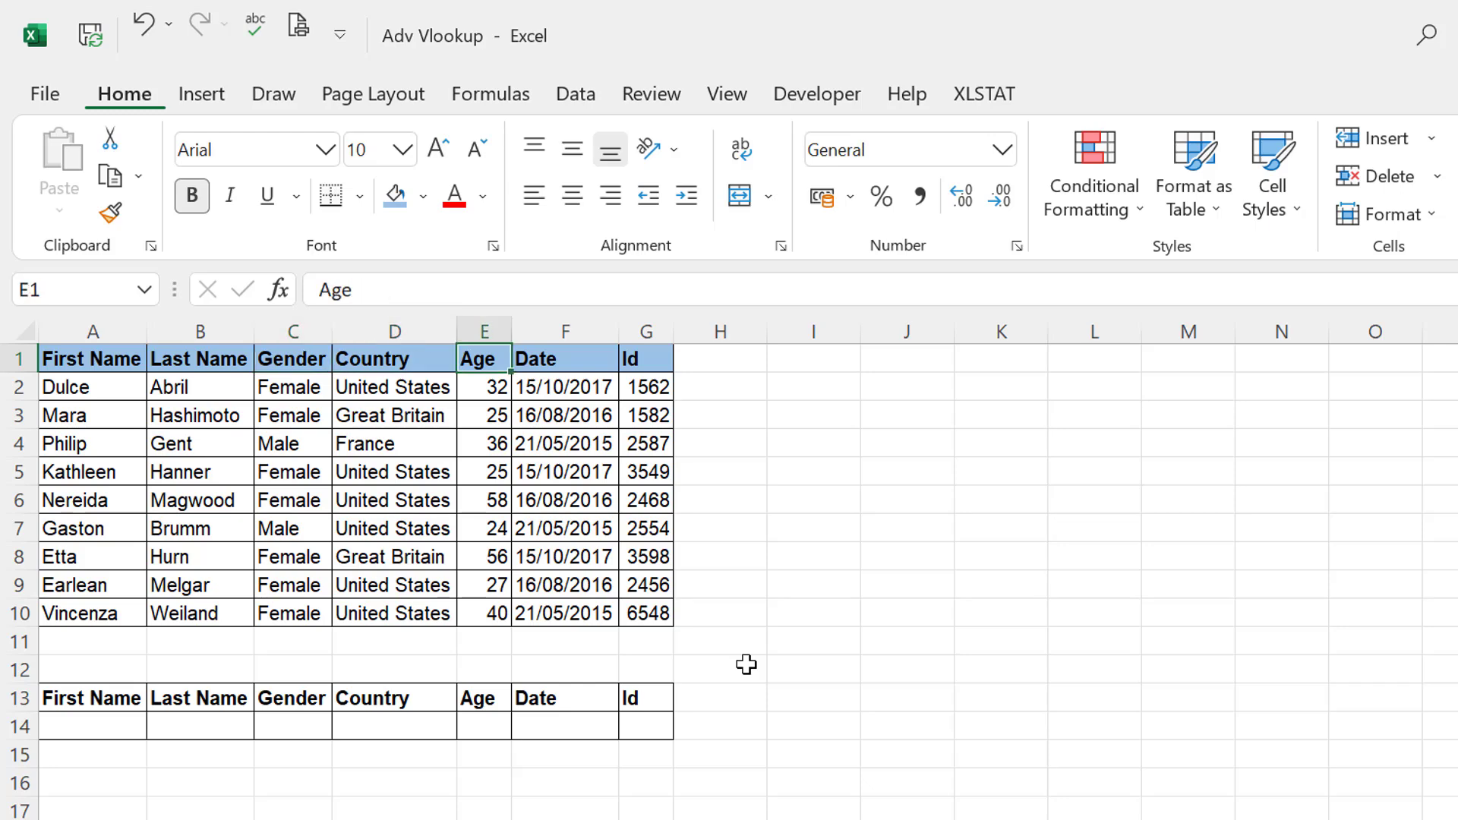
pyautogui.press('Right')
pyautogui.press('Right')
pyautogui.press('Left')
pyautogui.press('Home')
pyautogui.press('Down')
pyautogui.press('Up')
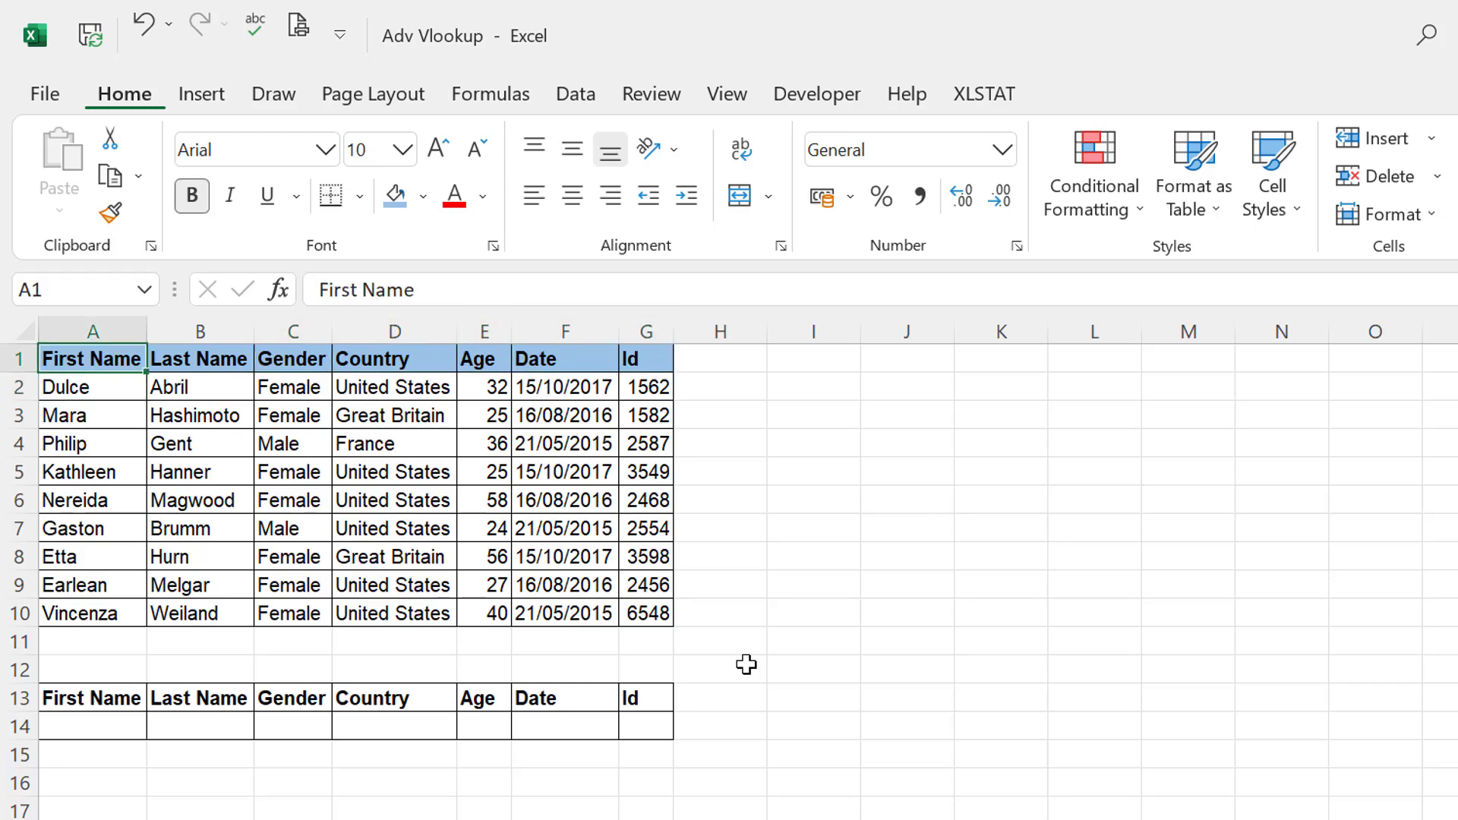
pyautogui.press('Down')
pyautogui.press('Down')
pyautogui.press('Up')
pyautogui.press('Up')
pyautogui.press('Down')
pyautogui.press('Down')
pyautogui.press('Down')
pyautogui.press('Down')
pyautogui.press('Down')
pyautogui.press('Down')
pyautogui.press('Down')
pyautogui.press('Down')
pyautogui.press('Down')
pyautogui.press('Down')
pyautogui.press('Down')
pyautogui.press('Down')
pyautogui.press('Down')
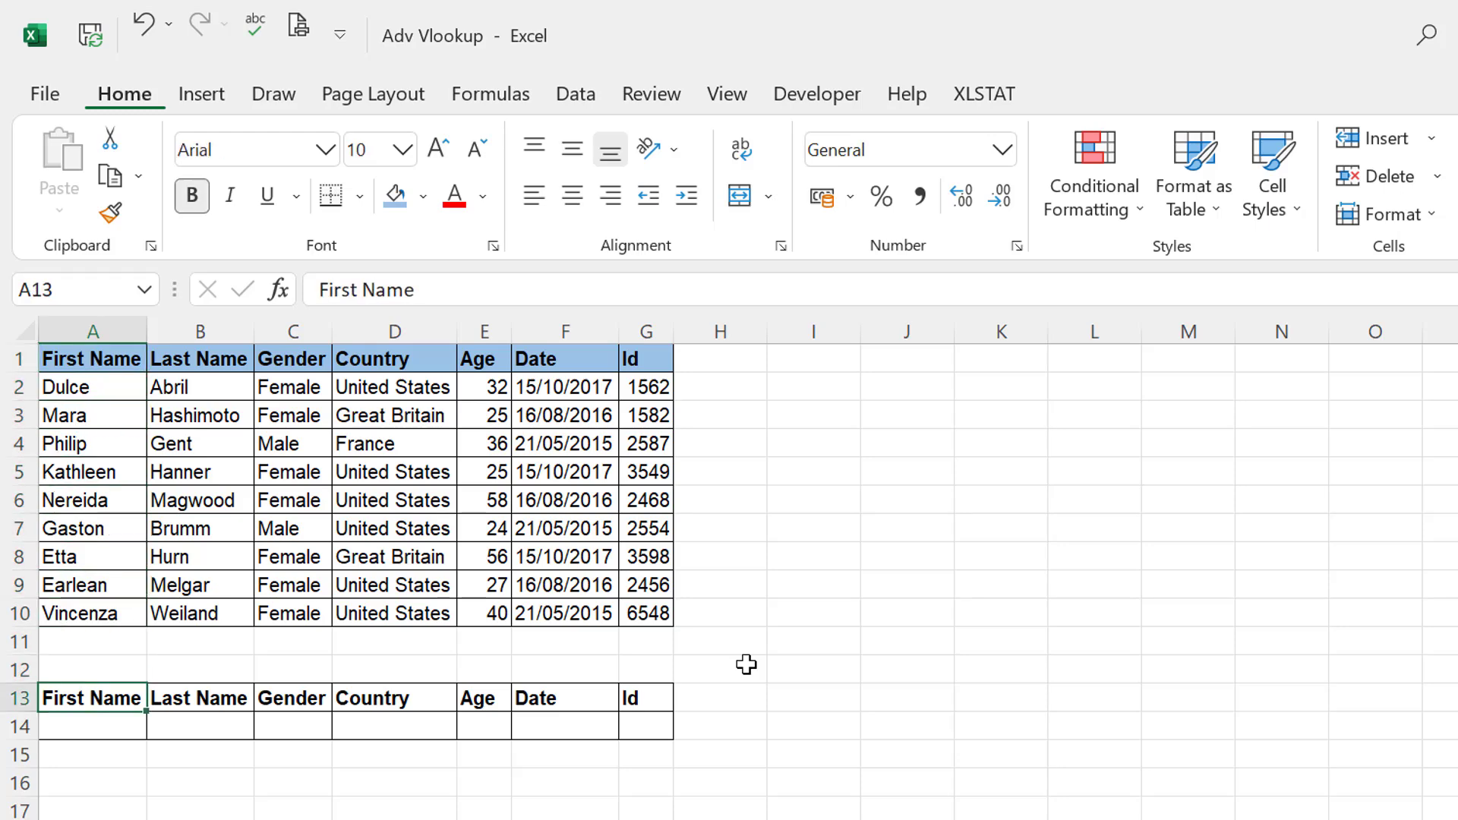
# - Examine the empty result cells B14:G14 beneath the lookup table's headers
pyautogui.press('Right')
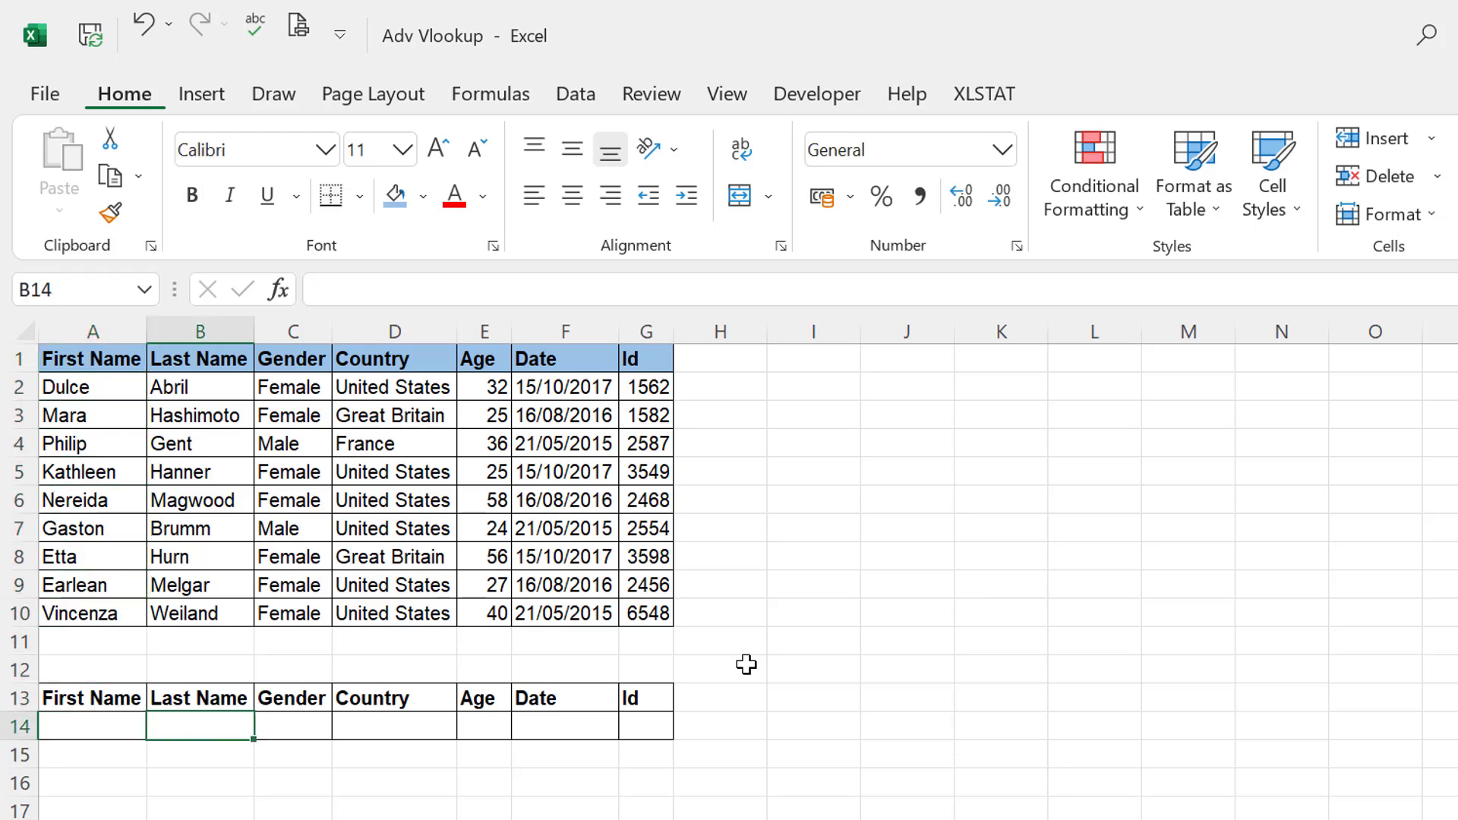
pyautogui.hotkey('shift', 'Right')
pyautogui.hotkey('shift', 'Right')
pyautogui.hotkey('shift', 'Right')
pyautogui.hotkey('shift', 'Right')
pyautogui.hotkey('shift', 'Right')
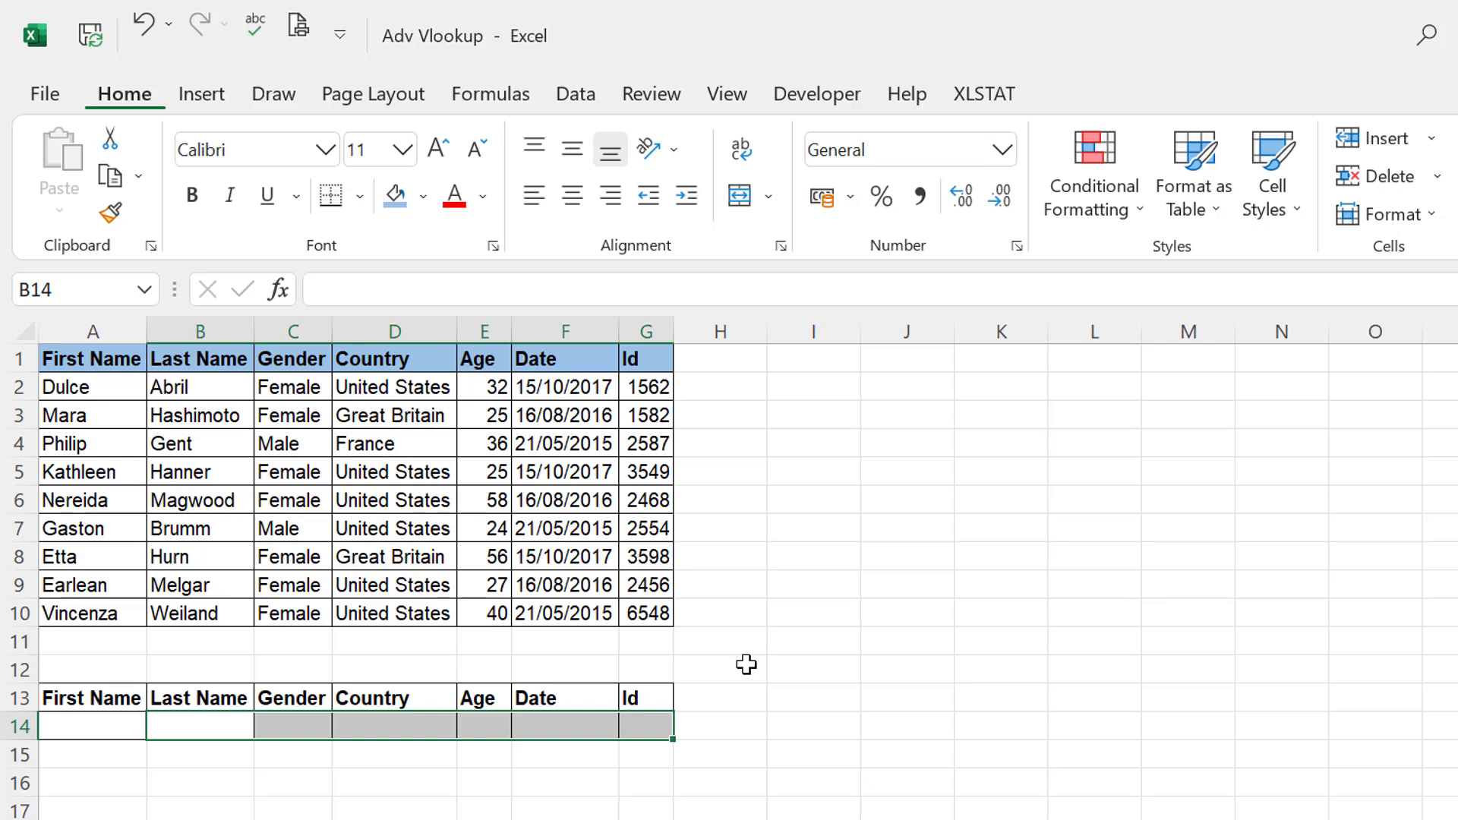
pyautogui.press('Left')
pyautogui.press('Right')
pyautogui.hotkey('shift', 'Right')
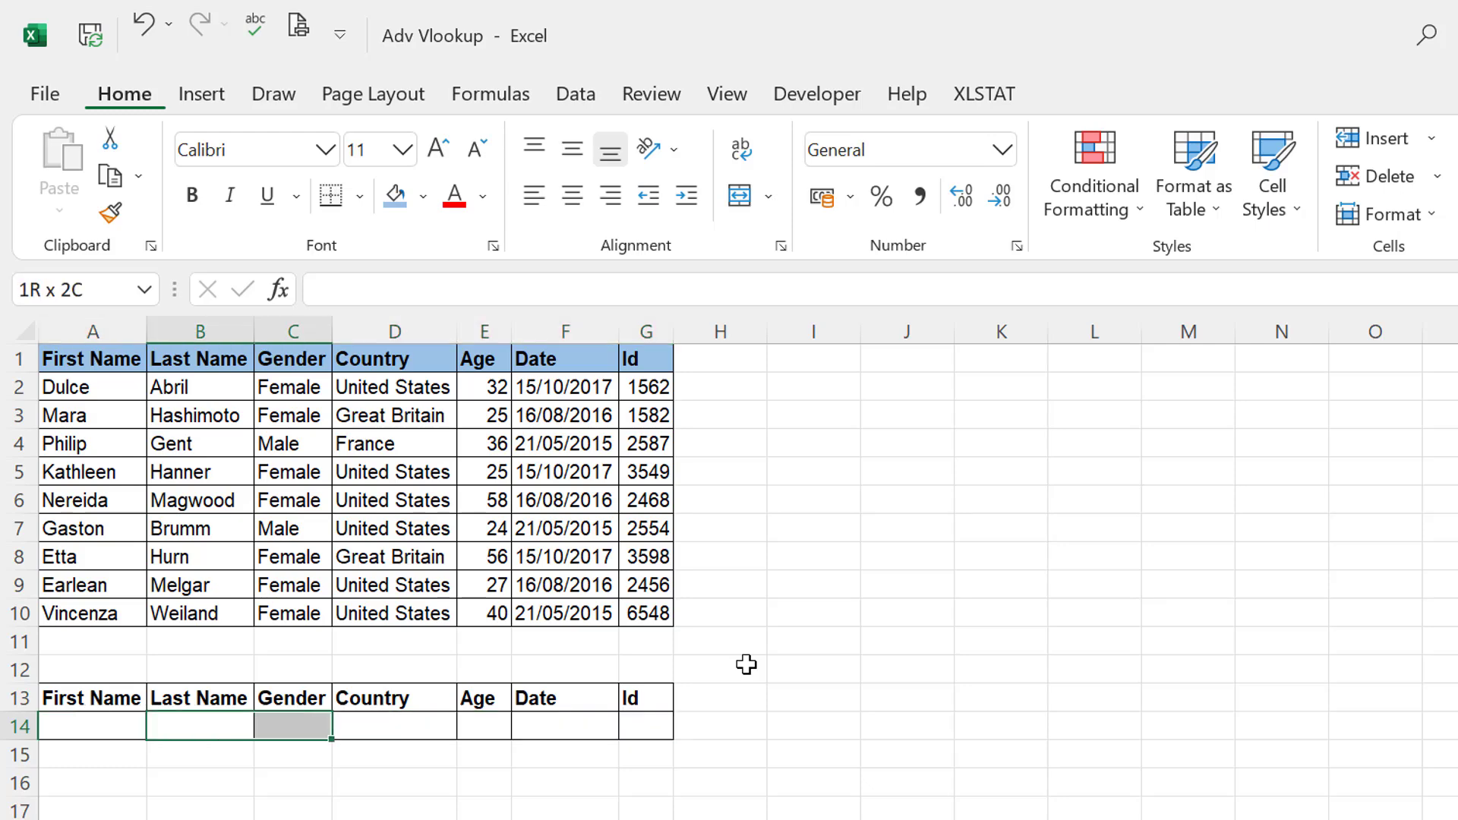
pyautogui.hotkey('shift', 'Right')
pyautogui.hotkey('shift', 'Right')
pyautogui.hotkey('shift', 'Right')
pyautogui.hotkey('shift', 'Right')
pyautogui.press('Up')
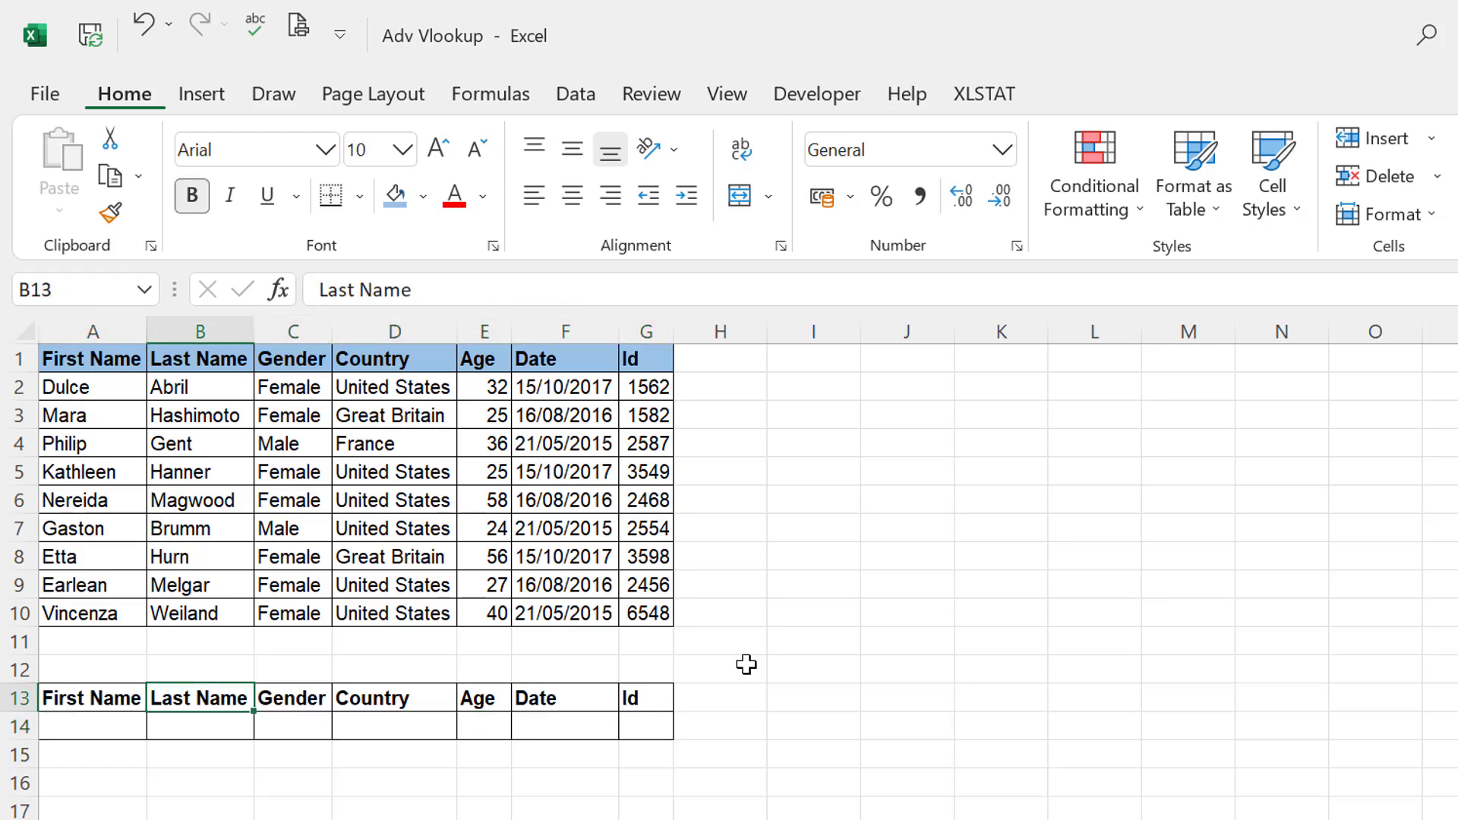
pyautogui.press('Down')
pyautogui.press('Left')
pyautogui.press('Right')
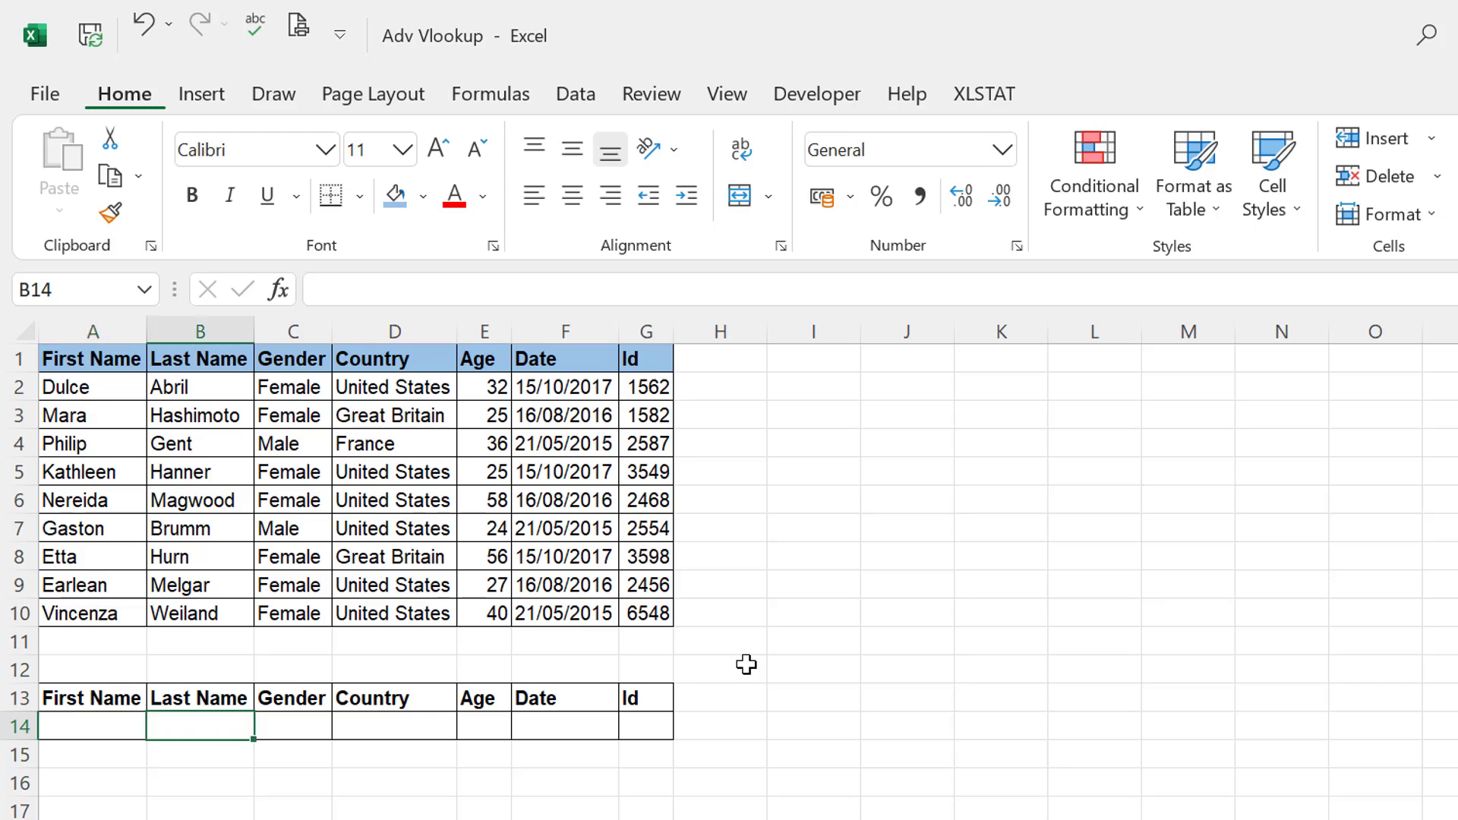
pyautogui.hotkey('shift', 'Right')
pyautogui.hotkey('shift', 'Right')
pyautogui.hotkey('shift', 'Right')
pyautogui.hotkey('shift', 'Right')
pyautogui.hotkey('shift', 'Right')
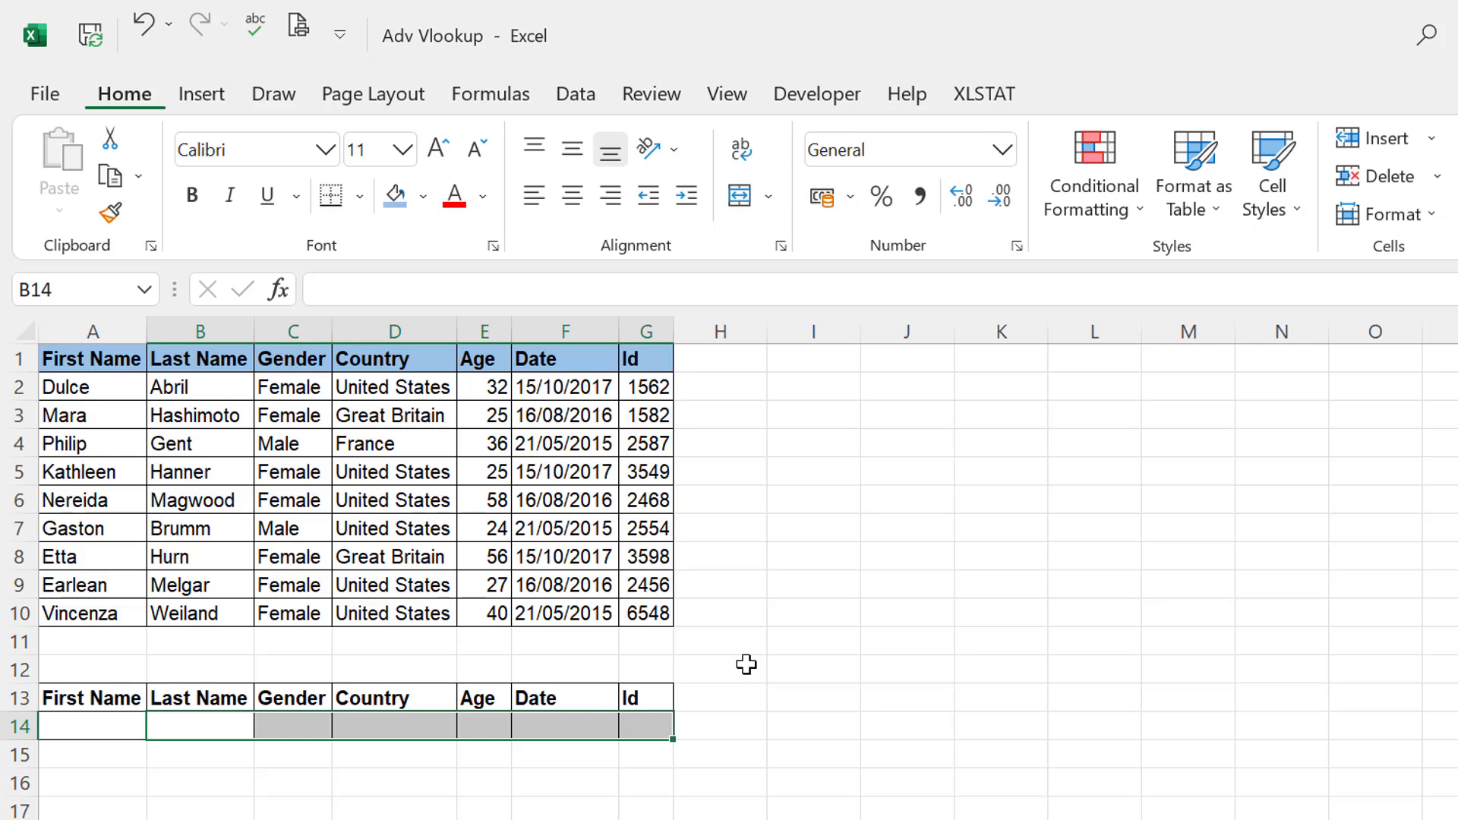
pyautogui.press('Left')
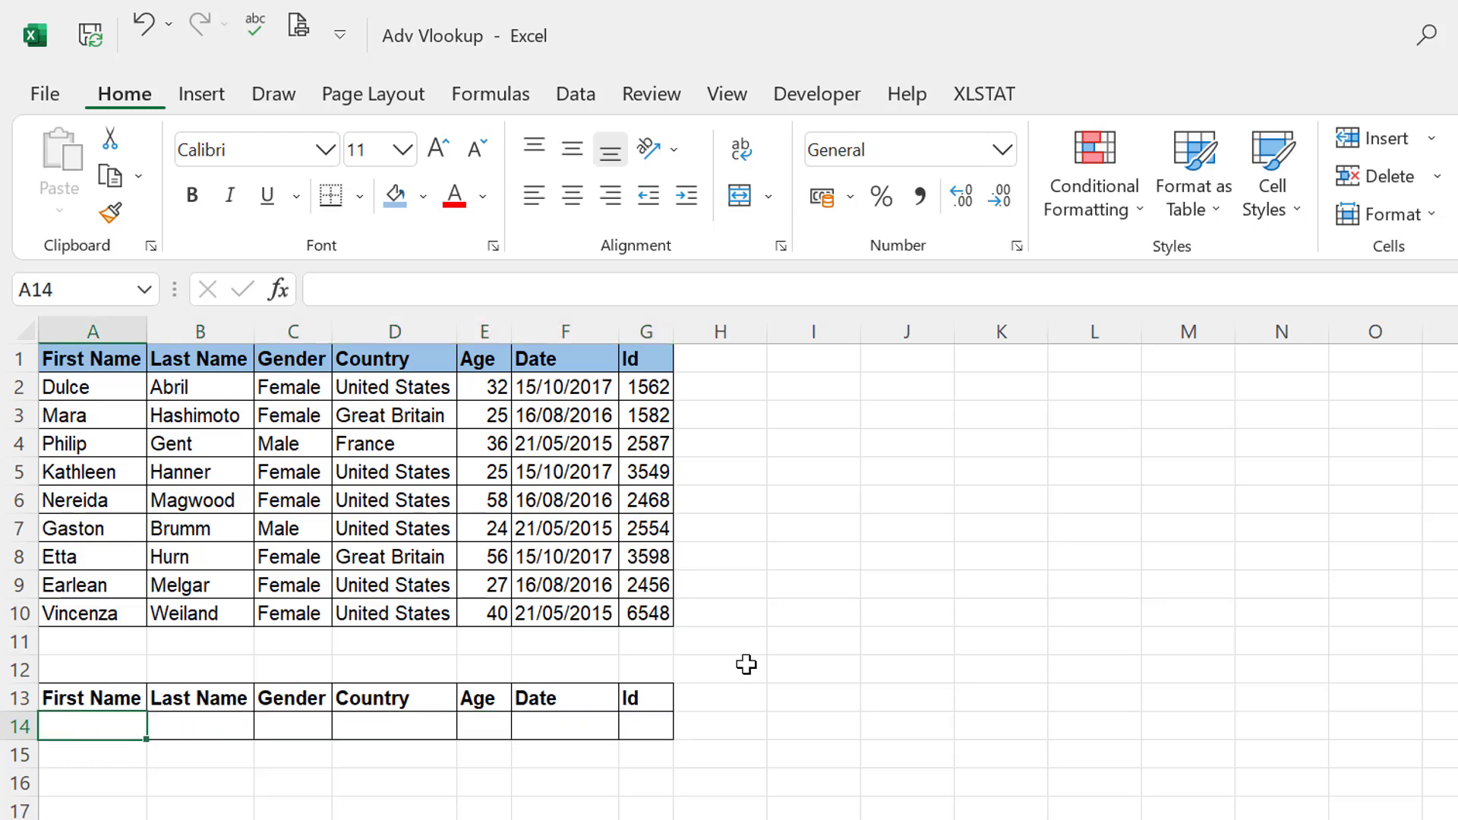
pyautogui.press('Right')
pyautogui.hotkey('shift', 'Right')
pyautogui.hotkey('shift', 'Right')
pyautogui.hotkey('shift', 'Right')
pyautogui.hotkey('shift', 'Right')
pyautogui.hotkey('shift', 'Right')
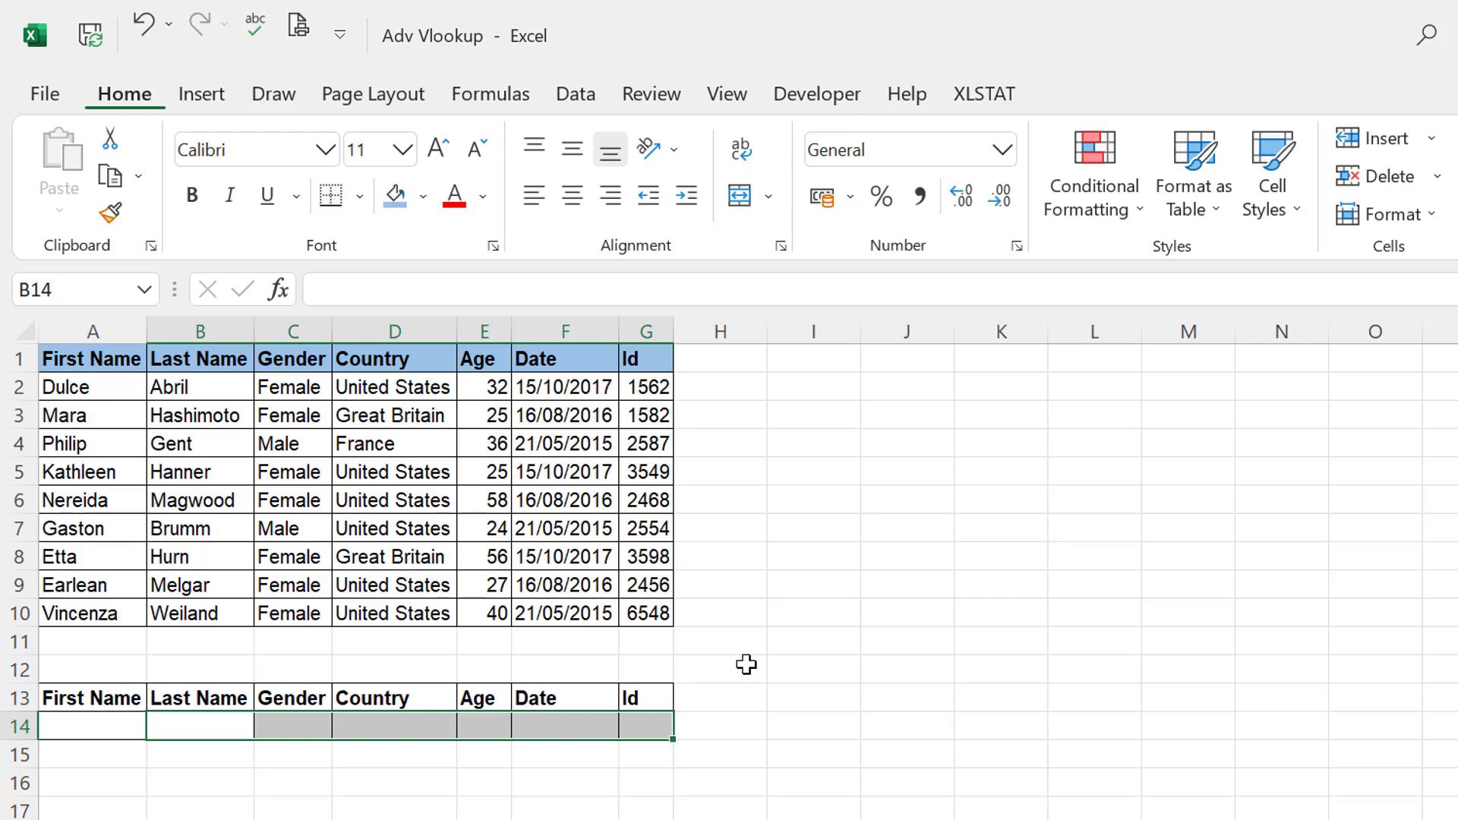
# - Compare the source table's Last Name to Id headers and Last Name entries with the lookup row
pyautogui.press('Up')
pyautogui.hotkey('ctrl', 'Up')
pyautogui.hotkey('ctrl', 'Up')
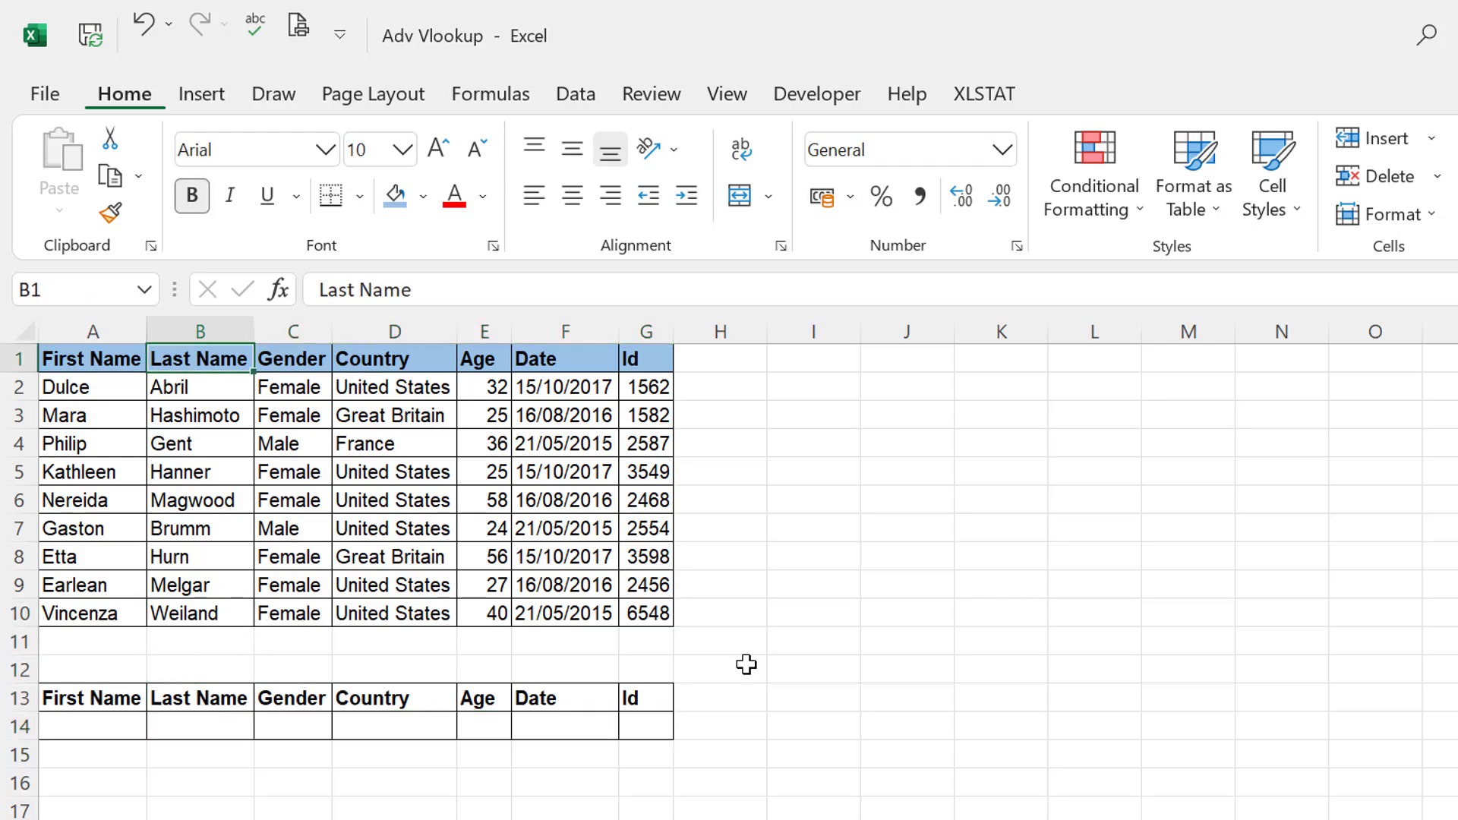
pyautogui.hotkey('ctrl', 'shift', 'Right')
pyautogui.press('Down')
pyautogui.press('Down')
pyautogui.press('Down')
pyautogui.press('Down')
pyautogui.press('Down')
pyautogui.press('Down')
pyautogui.press('Down')
pyautogui.press('Down')
pyautogui.press('Down')
pyautogui.press('Down')
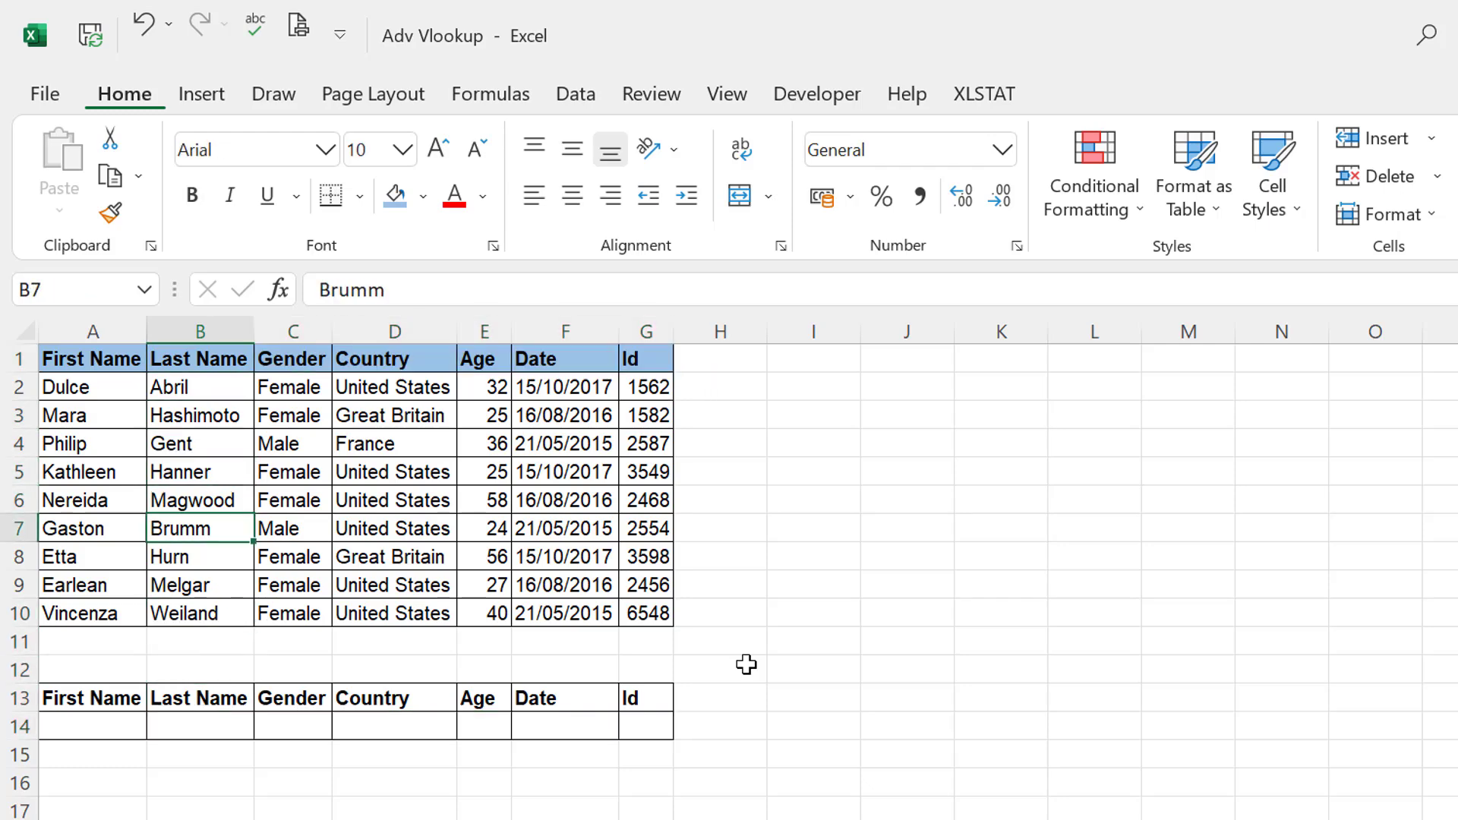
pyautogui.press('Down')
pyautogui.press('Down')
pyautogui.press('Down')
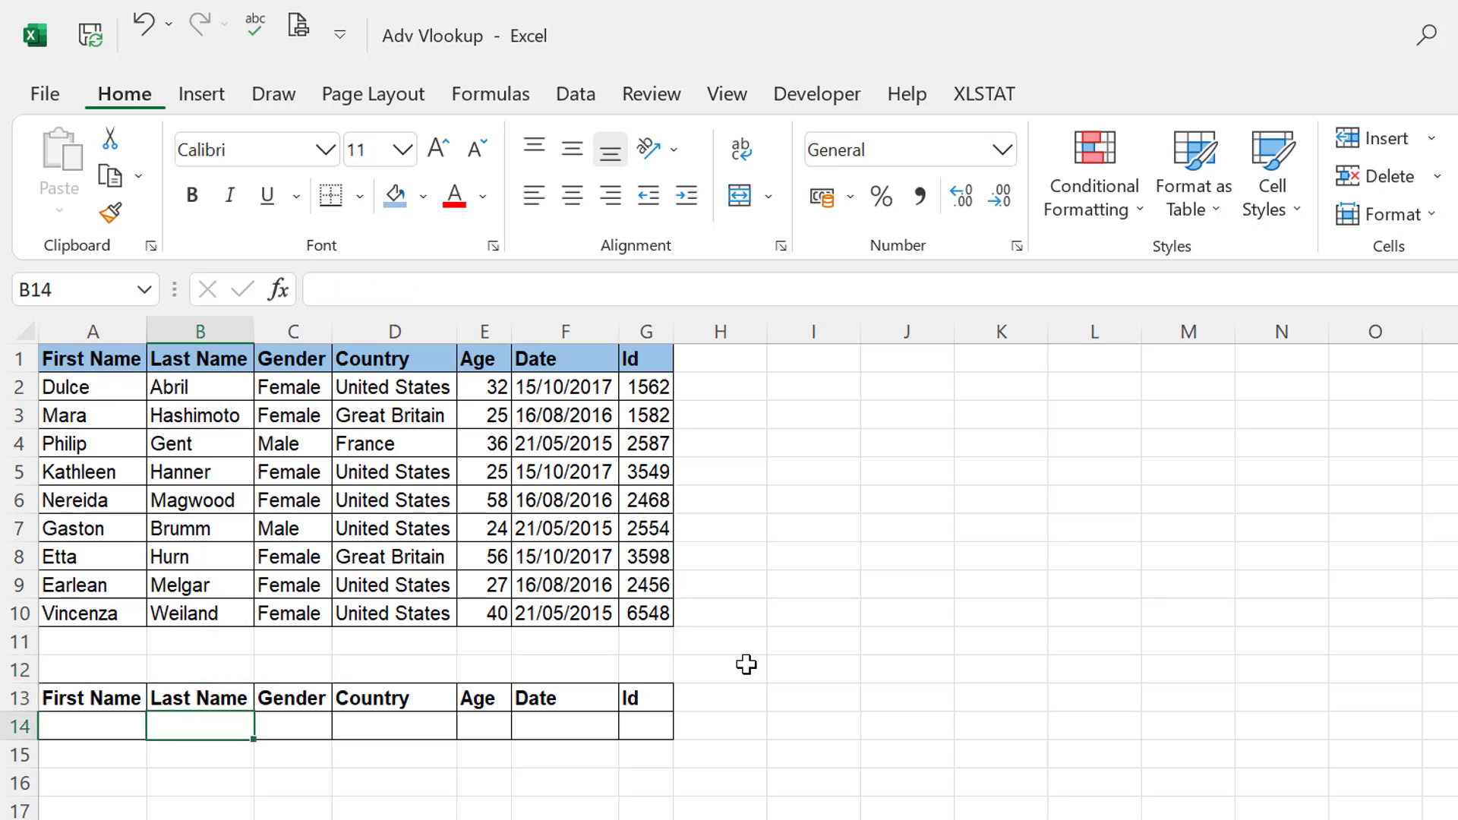
# - Start a VLOOKUP formula over the range B14:G14 with A14 as the lookup value
pyautogui.hotkey('shift', 'Right')
pyautogui.hotkey('shift', 'Right')
pyautogui.hotkey('shift', 'Right')
pyautogui.hotkey('shift', 'Right')
pyautogui.hotkey('shift', 'Right')
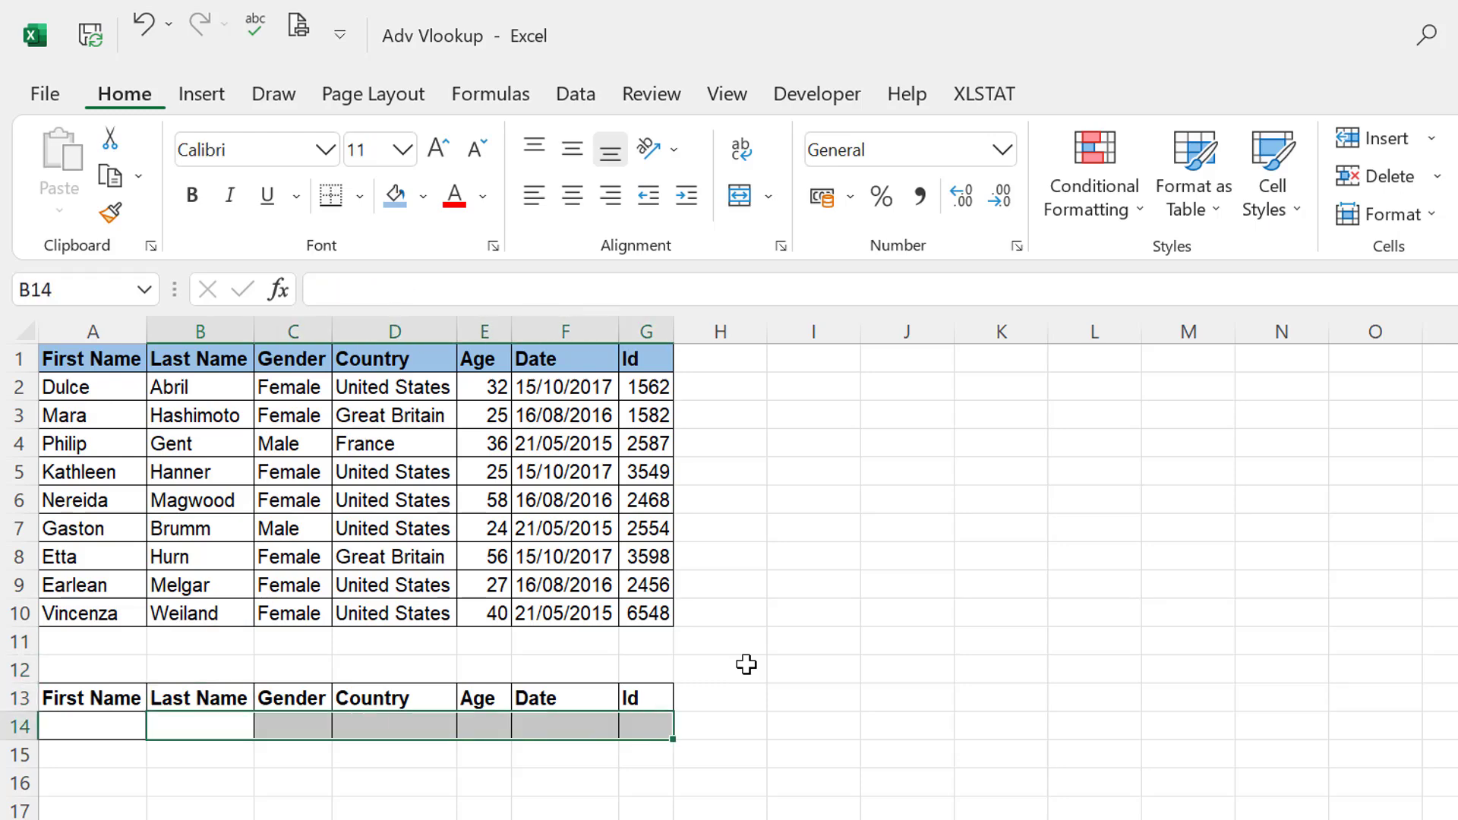
pyautogui.write('=vlo')
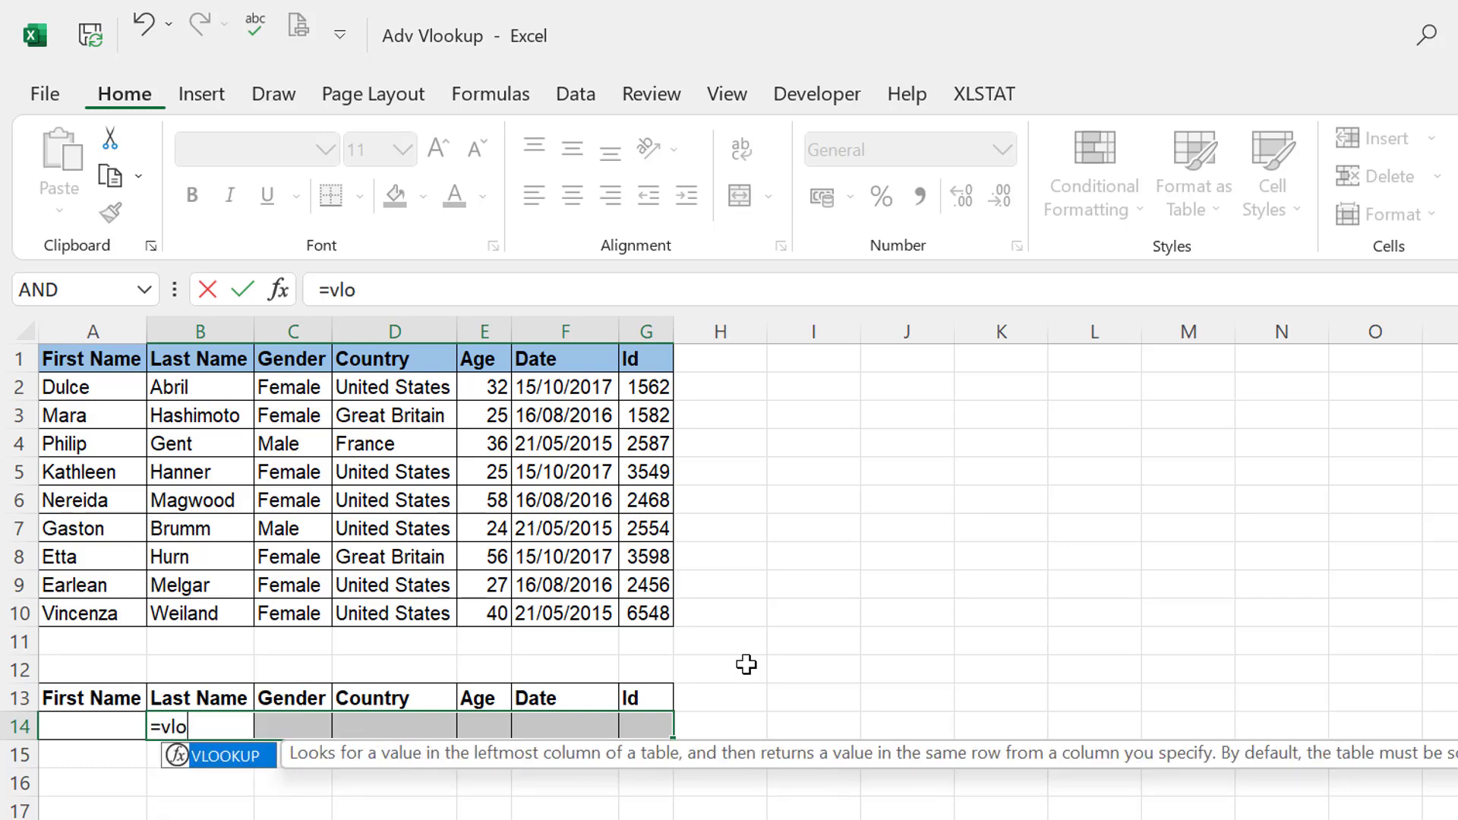
pyautogui.press('Tab')
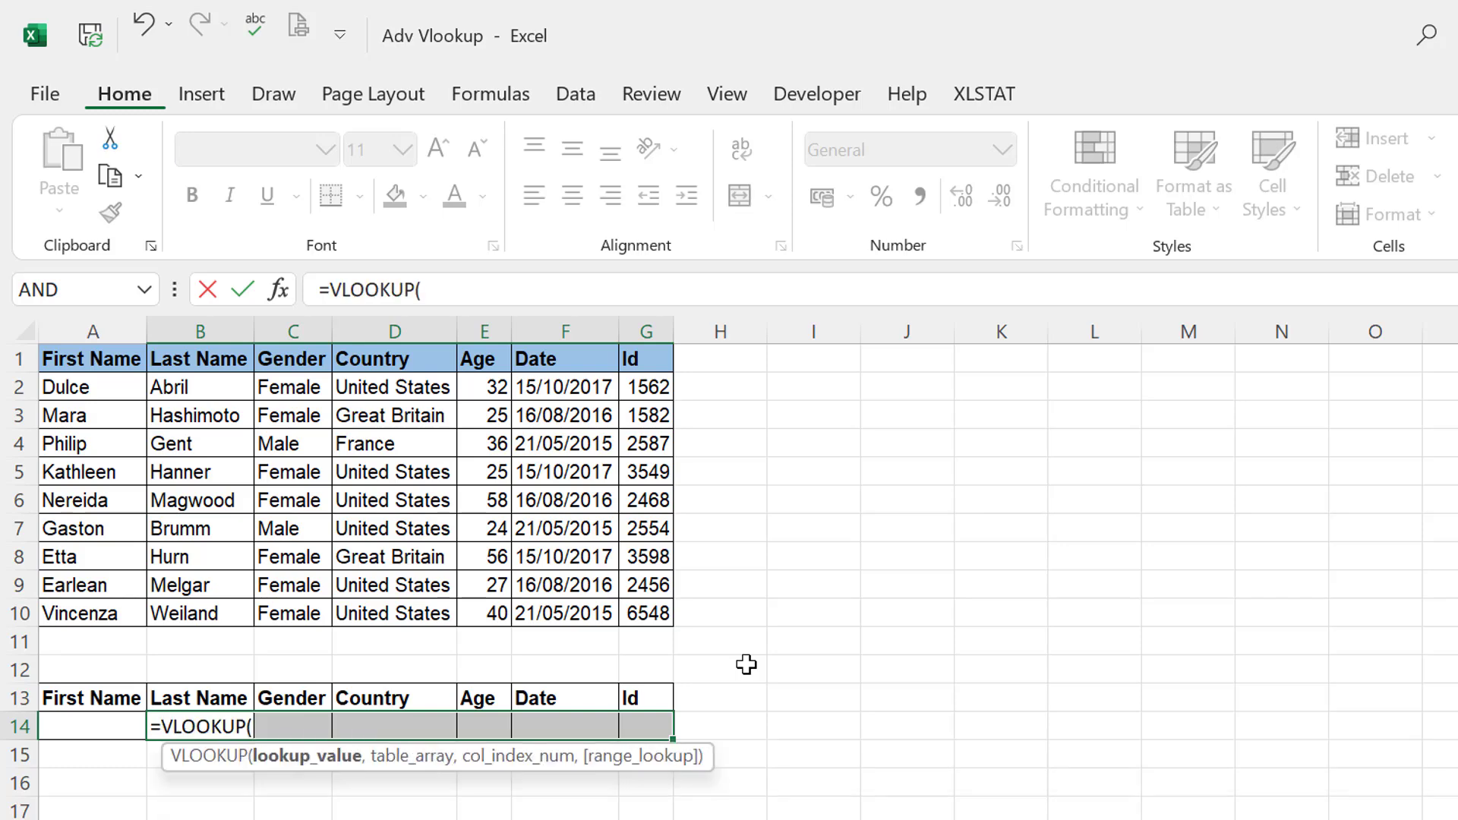
pyautogui.press('Left')
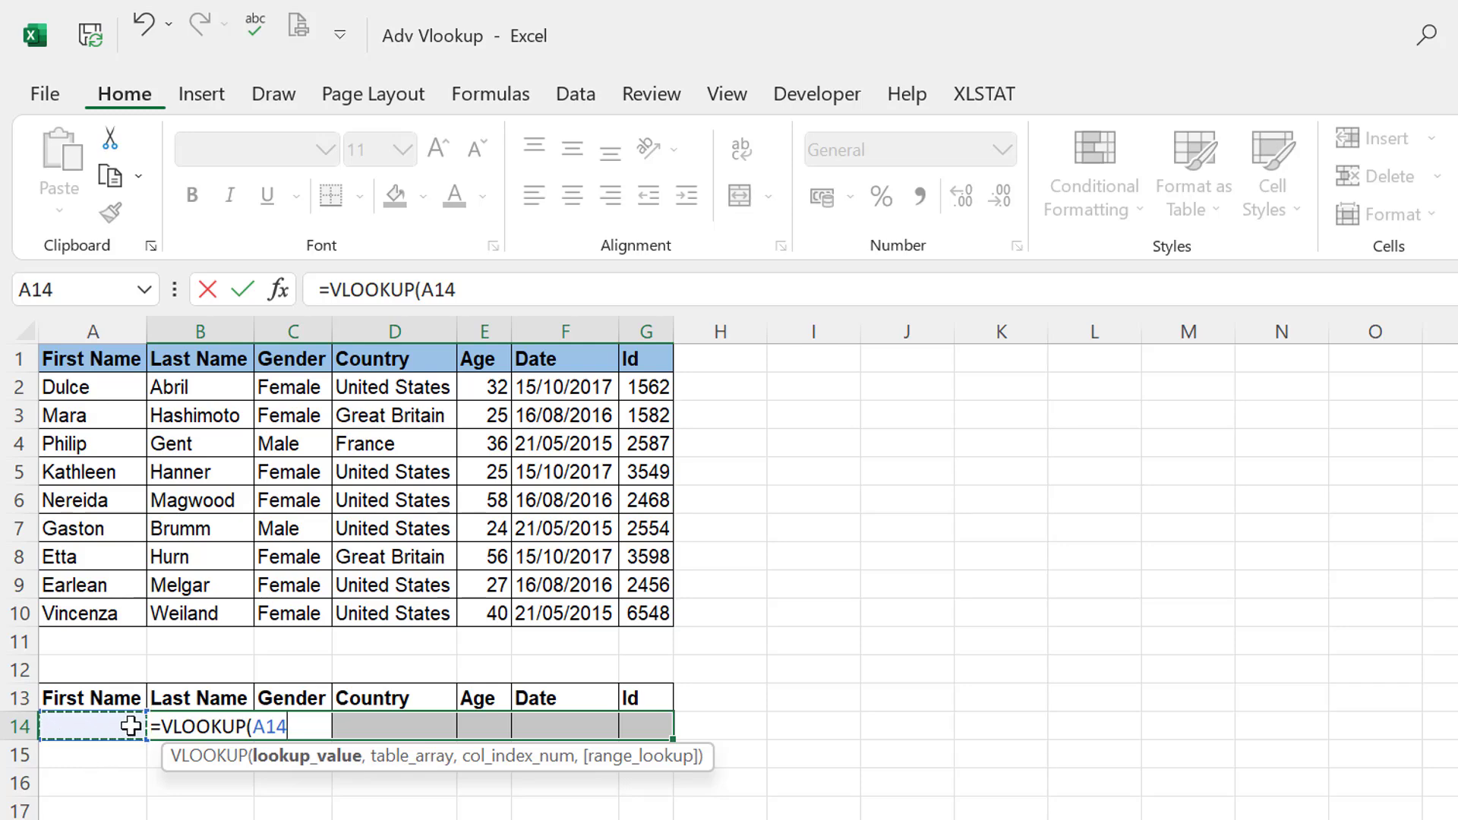
pyautogui.write(',')
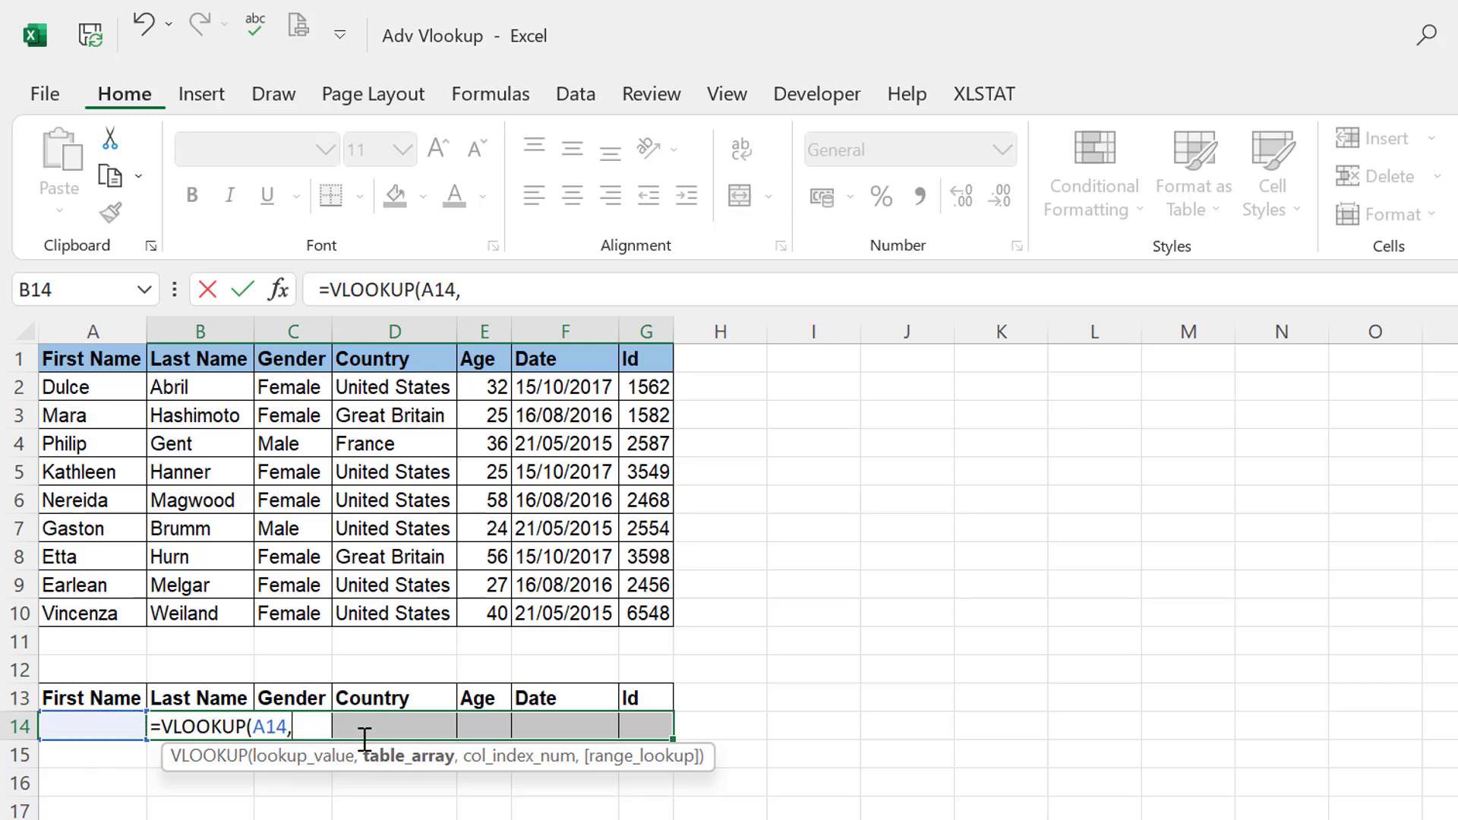
# - Set the VLOOKUP table array to the whole source table, A1:G10
pyautogui.press('Left')
pyautogui.press('Up')
pyautogui.press('Up')
pyautogui.press('Up')
pyautogui.press('Up')
pyautogui.press('Up')
pyautogui.press('Down')
pyautogui.hotkey('ctrl', 'shift', 'Up')
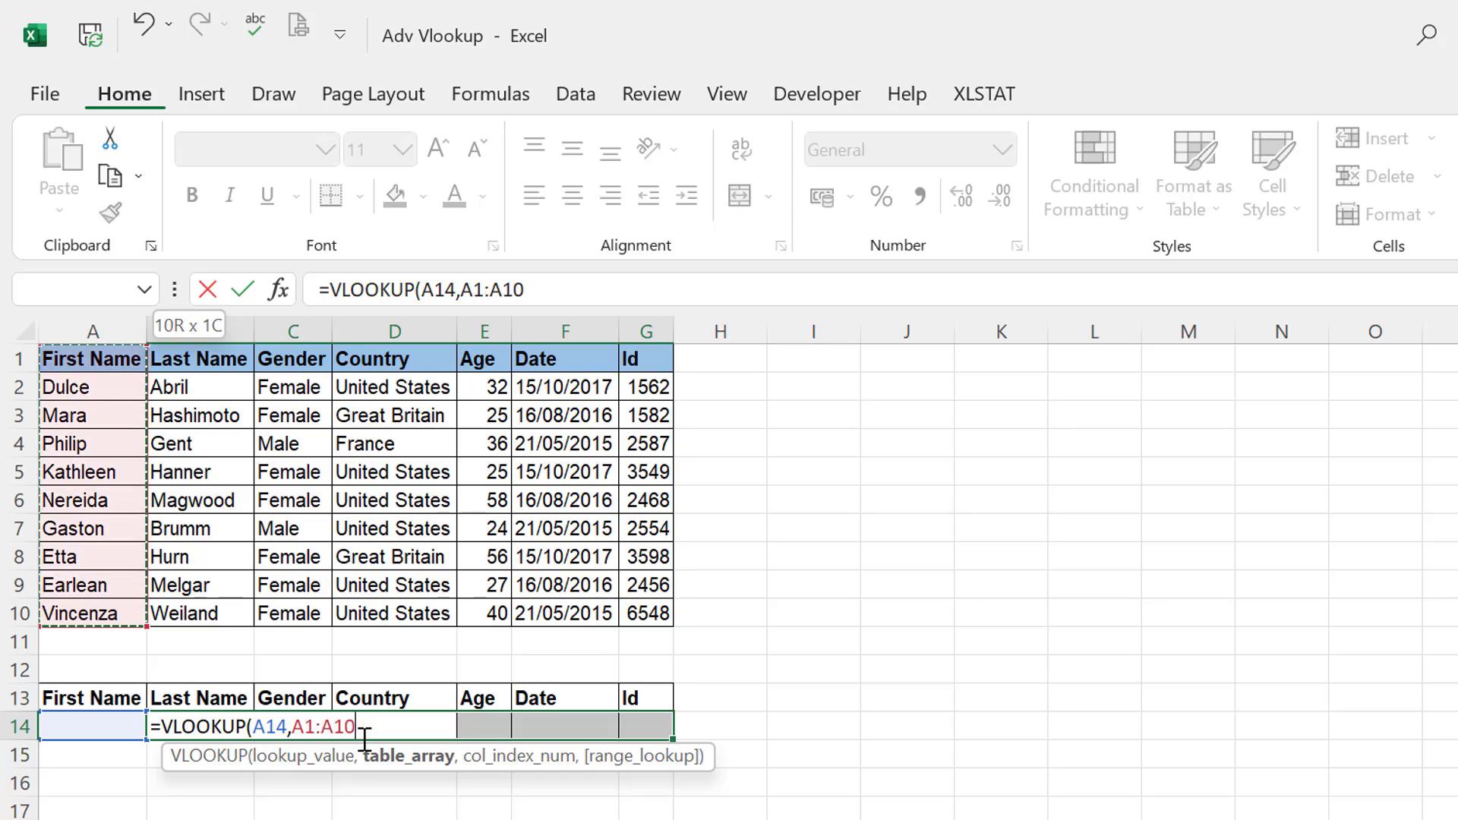
pyautogui.hotkey('ctrl', 'shift', 'Right')
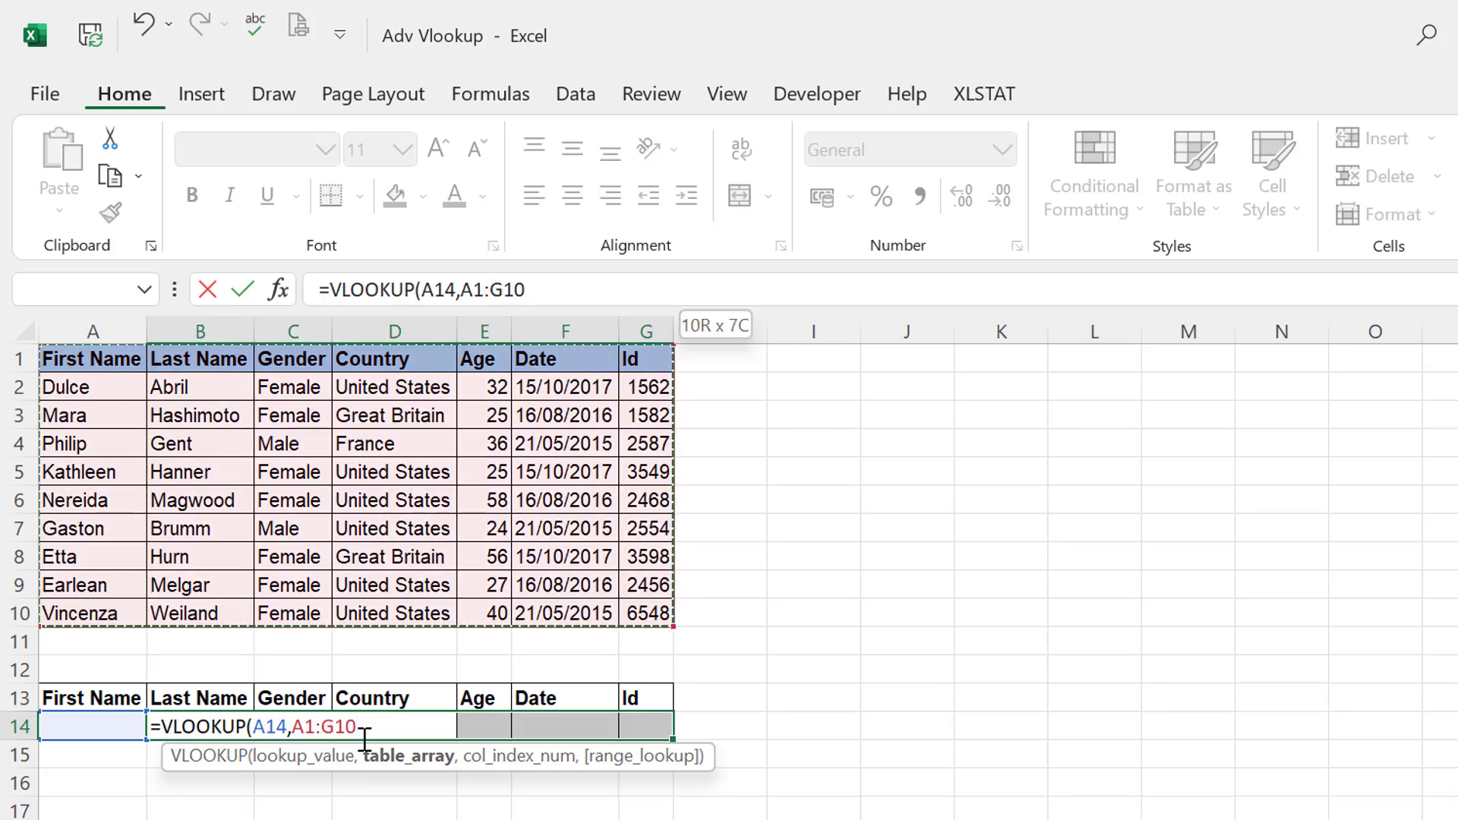
pyautogui.write(',')
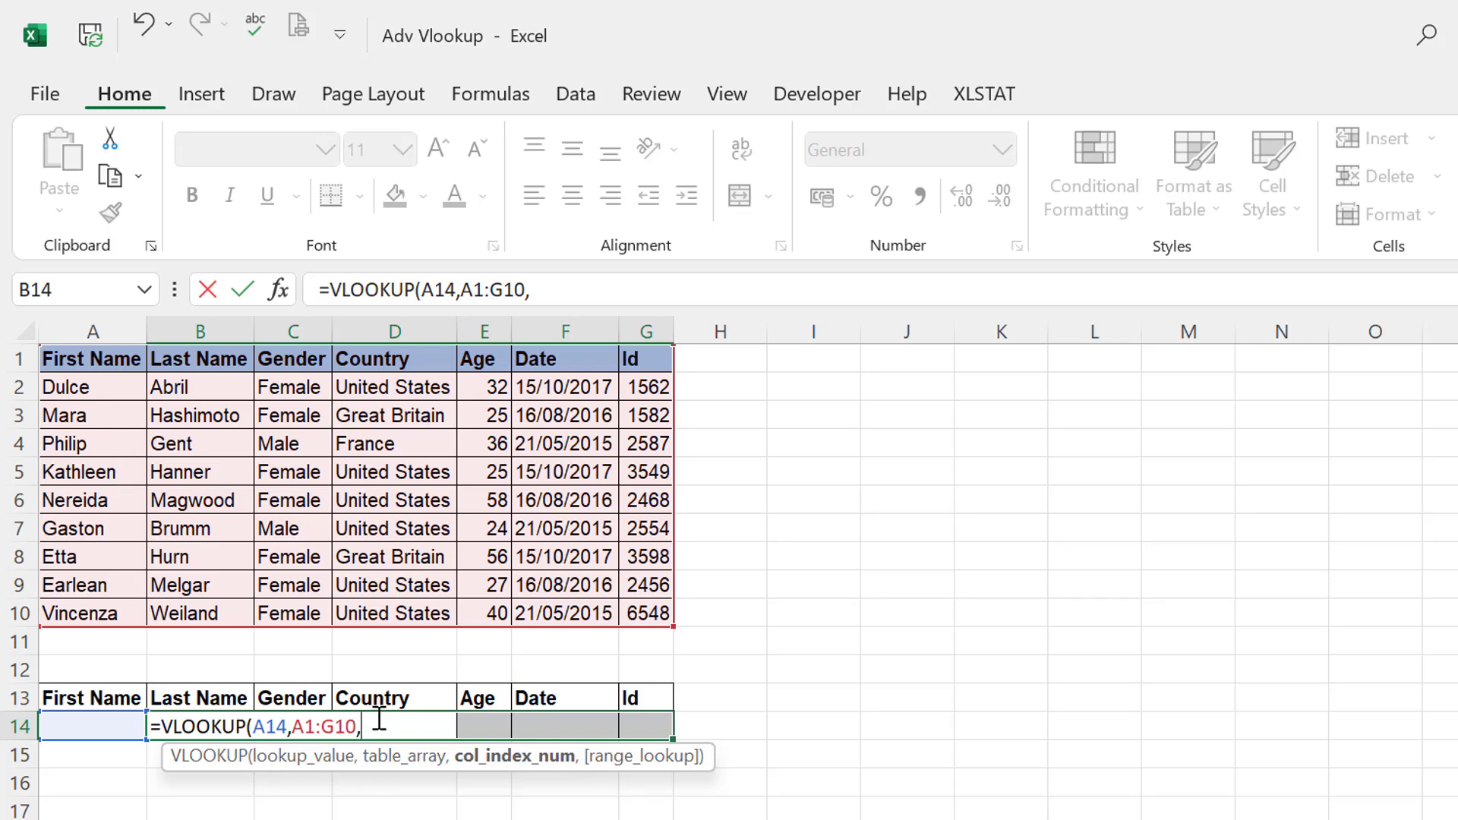
# - Use COLUMNS(A1:B1) as the column index with 0 for exact match, and enter the formula in all of B14:G14
pyautogui.write('colum')
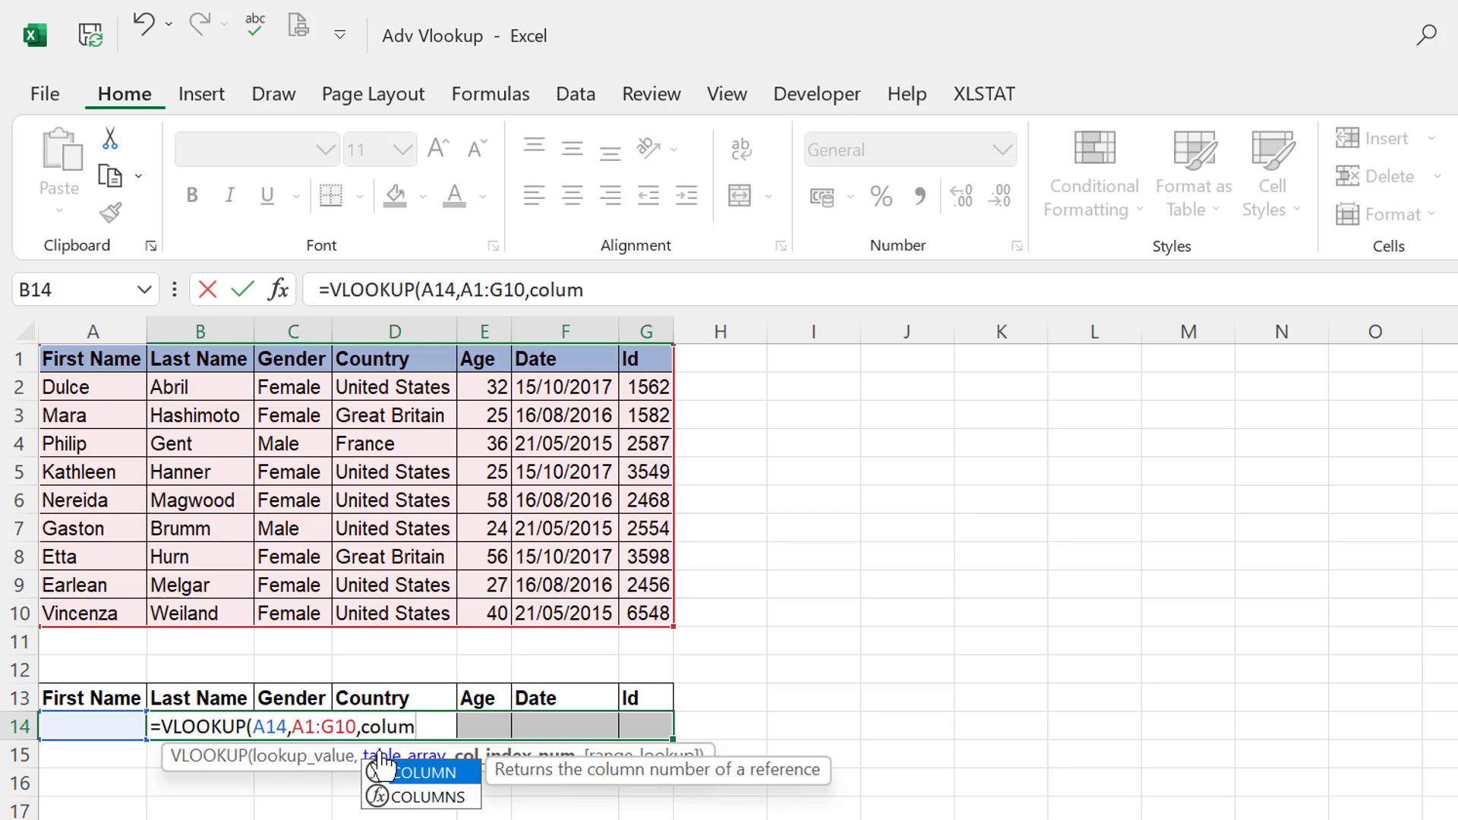
pyautogui.press('Down')
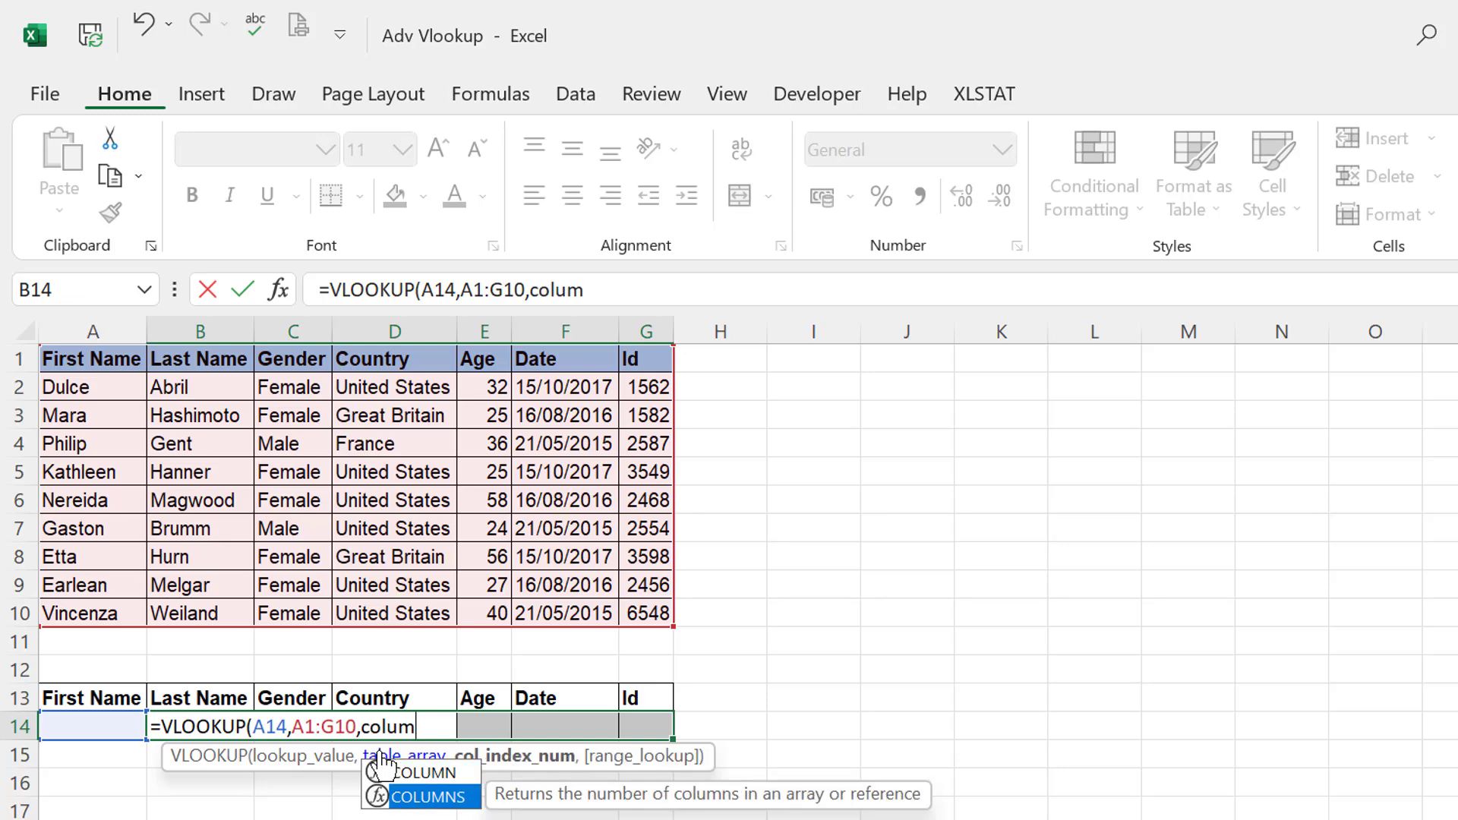
pyautogui.press('Tab')
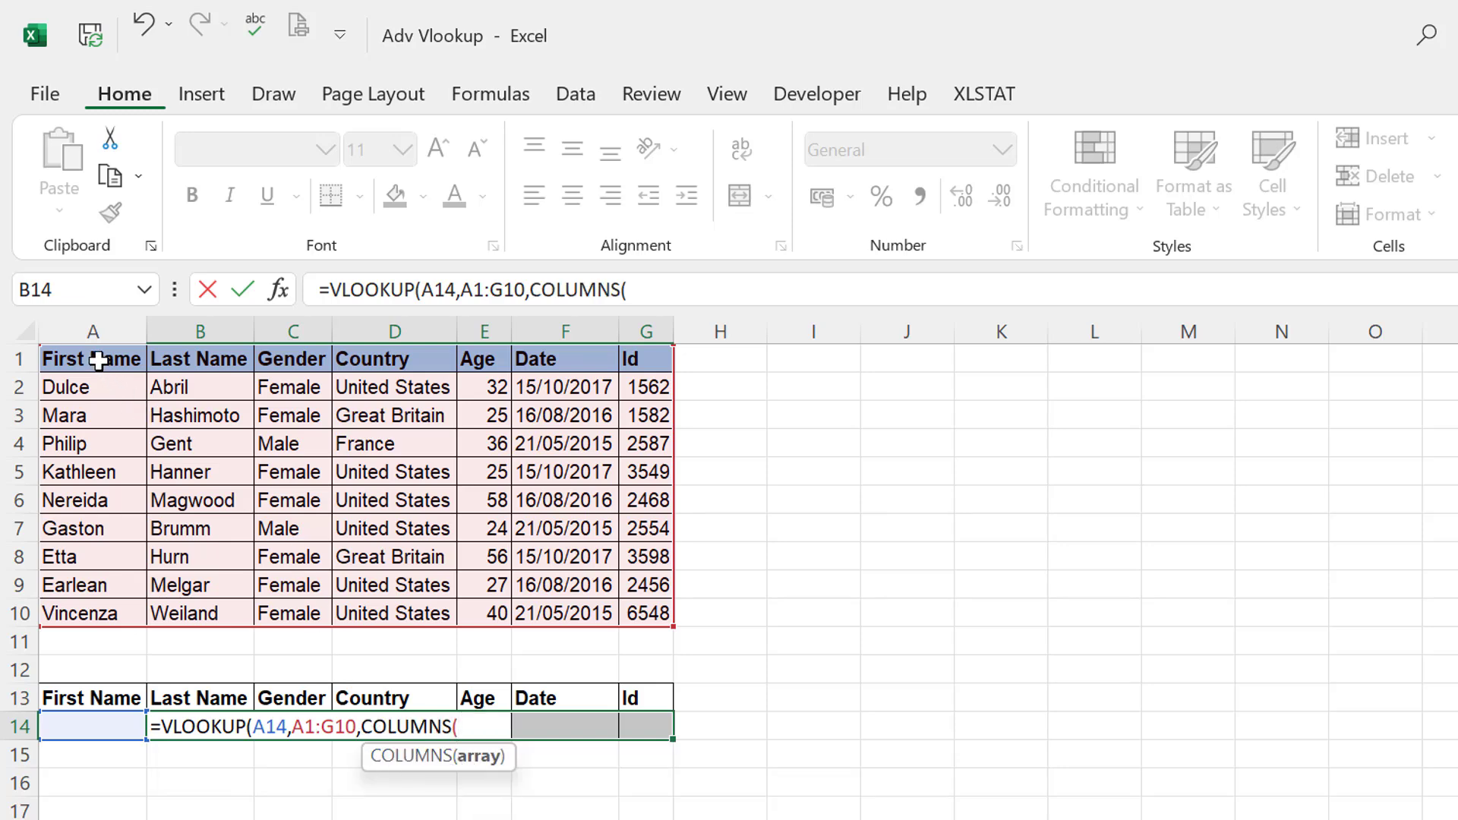
pyautogui.moveTo(99, 361); pyautogui.dragTo(195, 360)
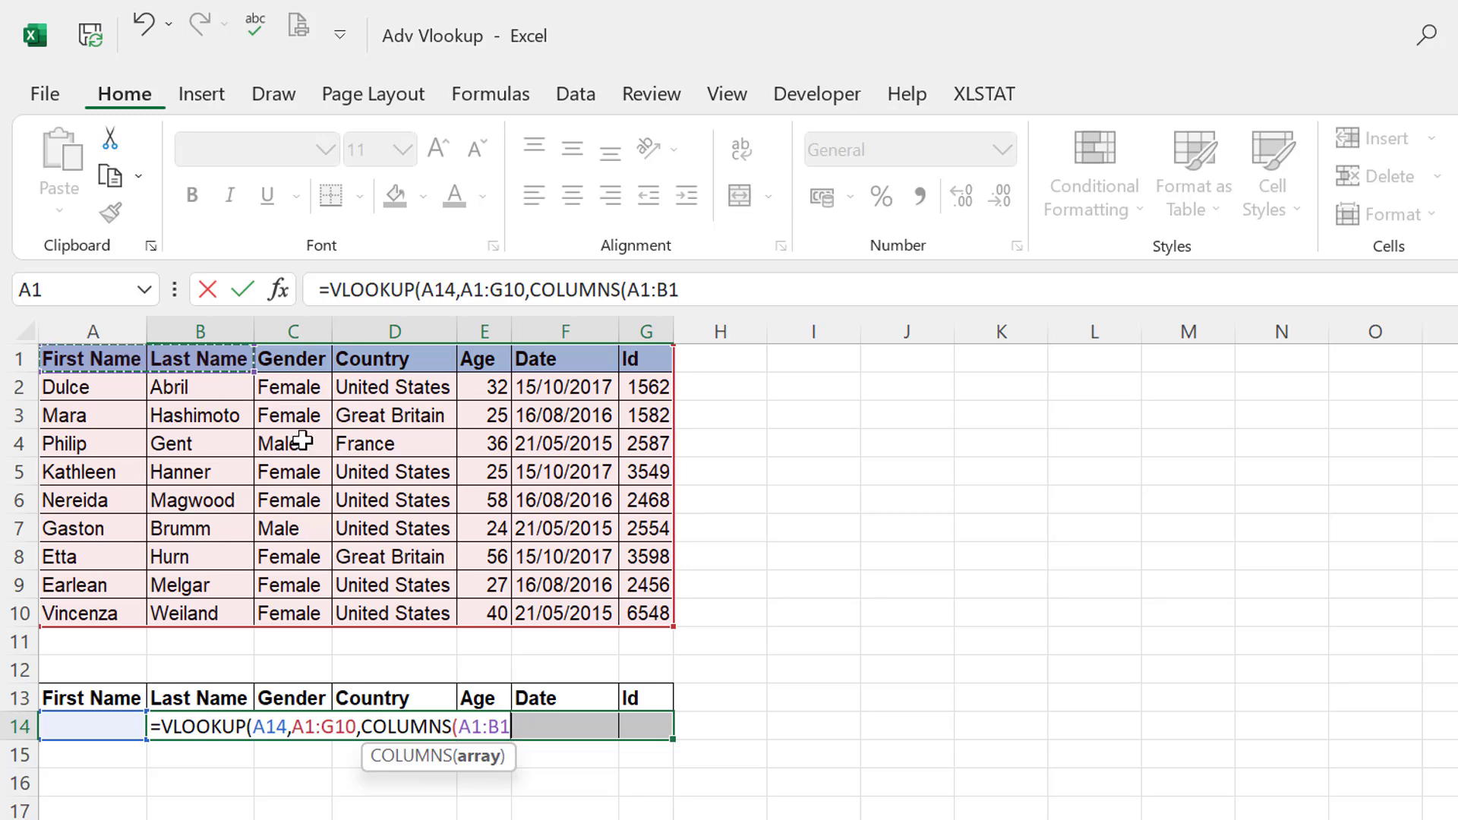
pyautogui.write('),')
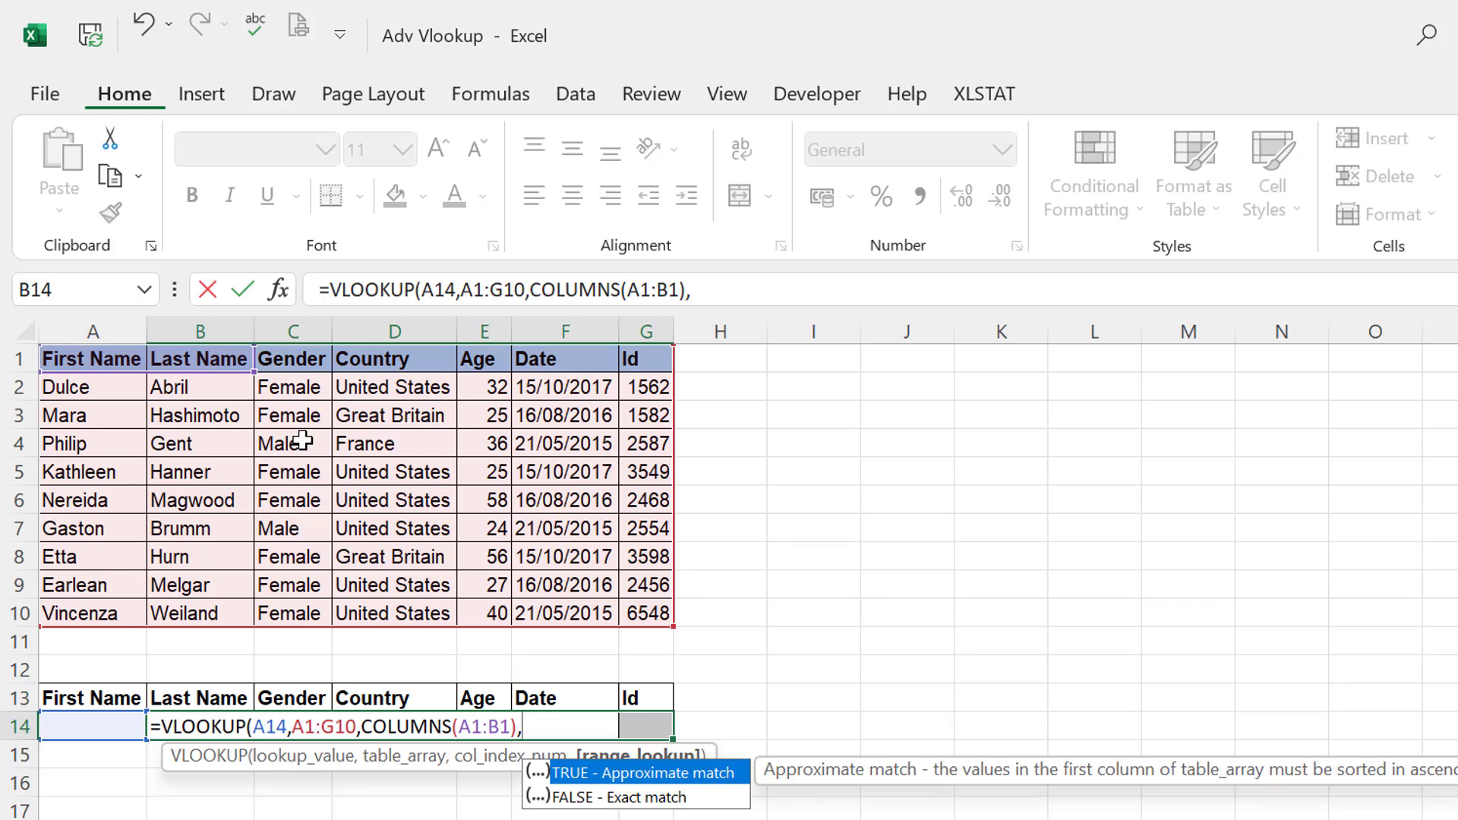
pyautogui.write('0)')
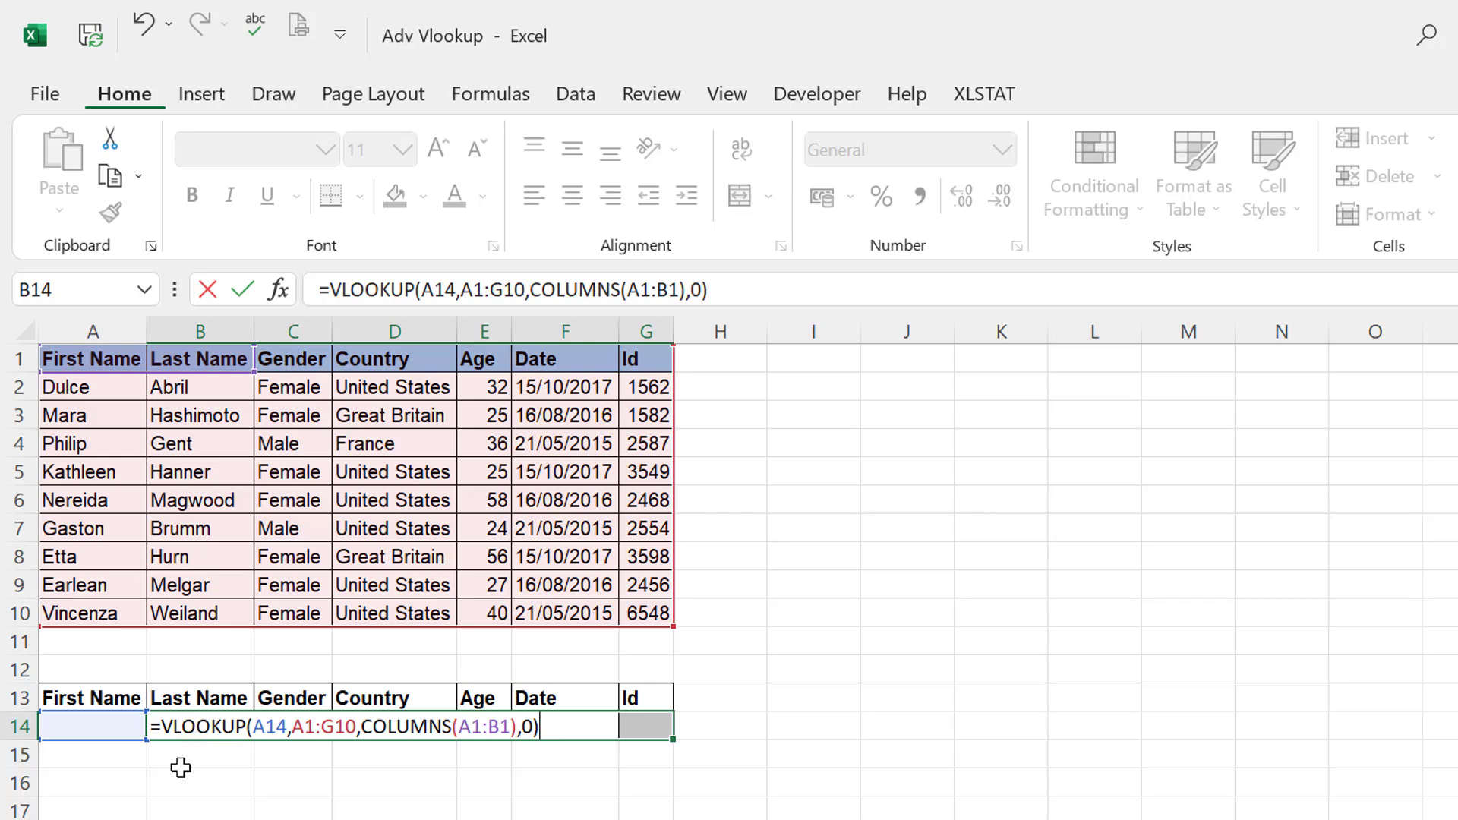
pyautogui.hotkey('ctrl', 'Return')
# - Copy the first name from A2 of the source table into lookup cell A14
pyautogui.press('Left')
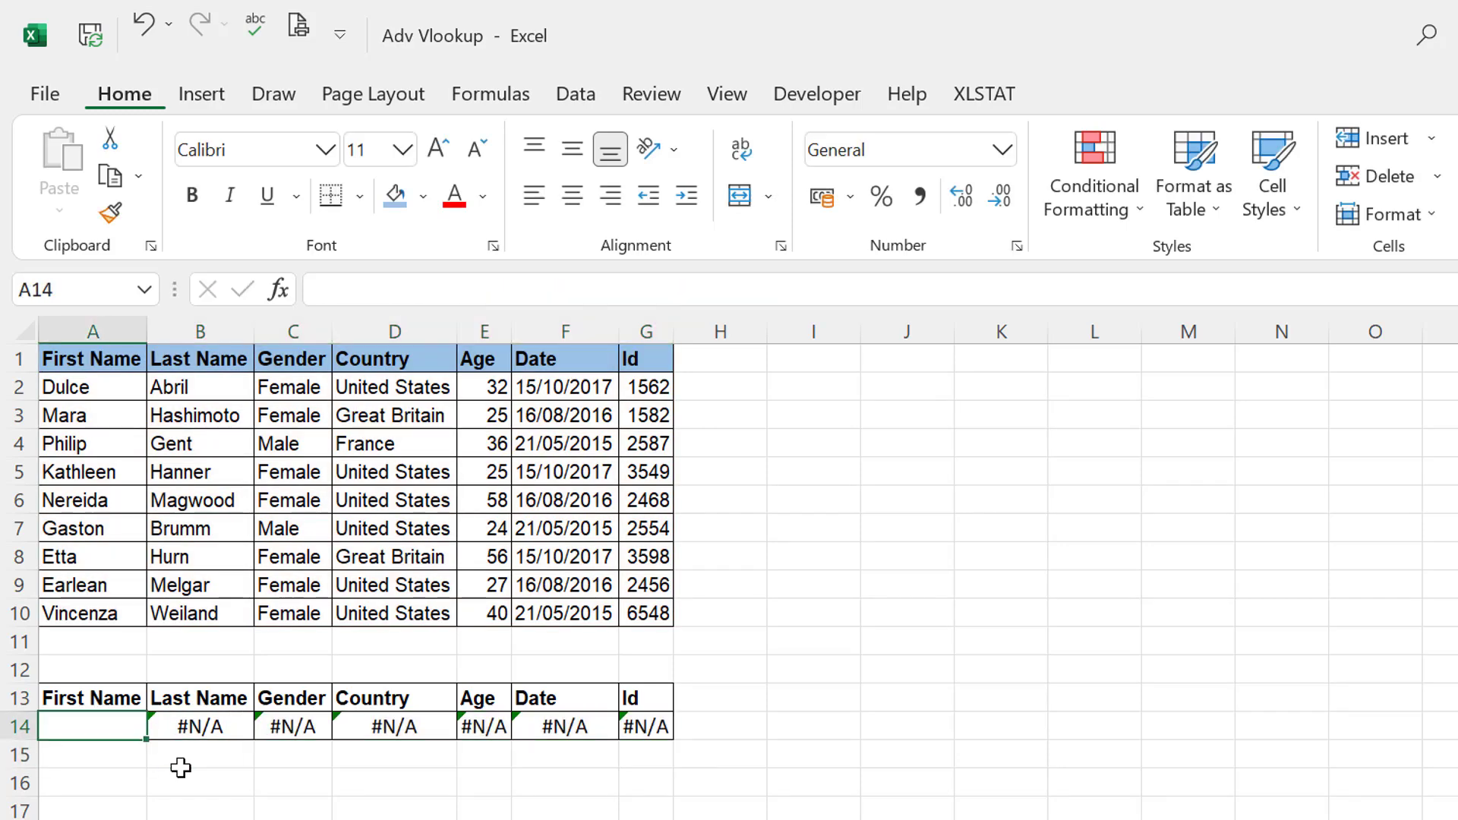
pyautogui.press('Up')
pyautogui.hotkey('ctrl', 'Up')
pyautogui.hotkey('ctrl', 'Up')
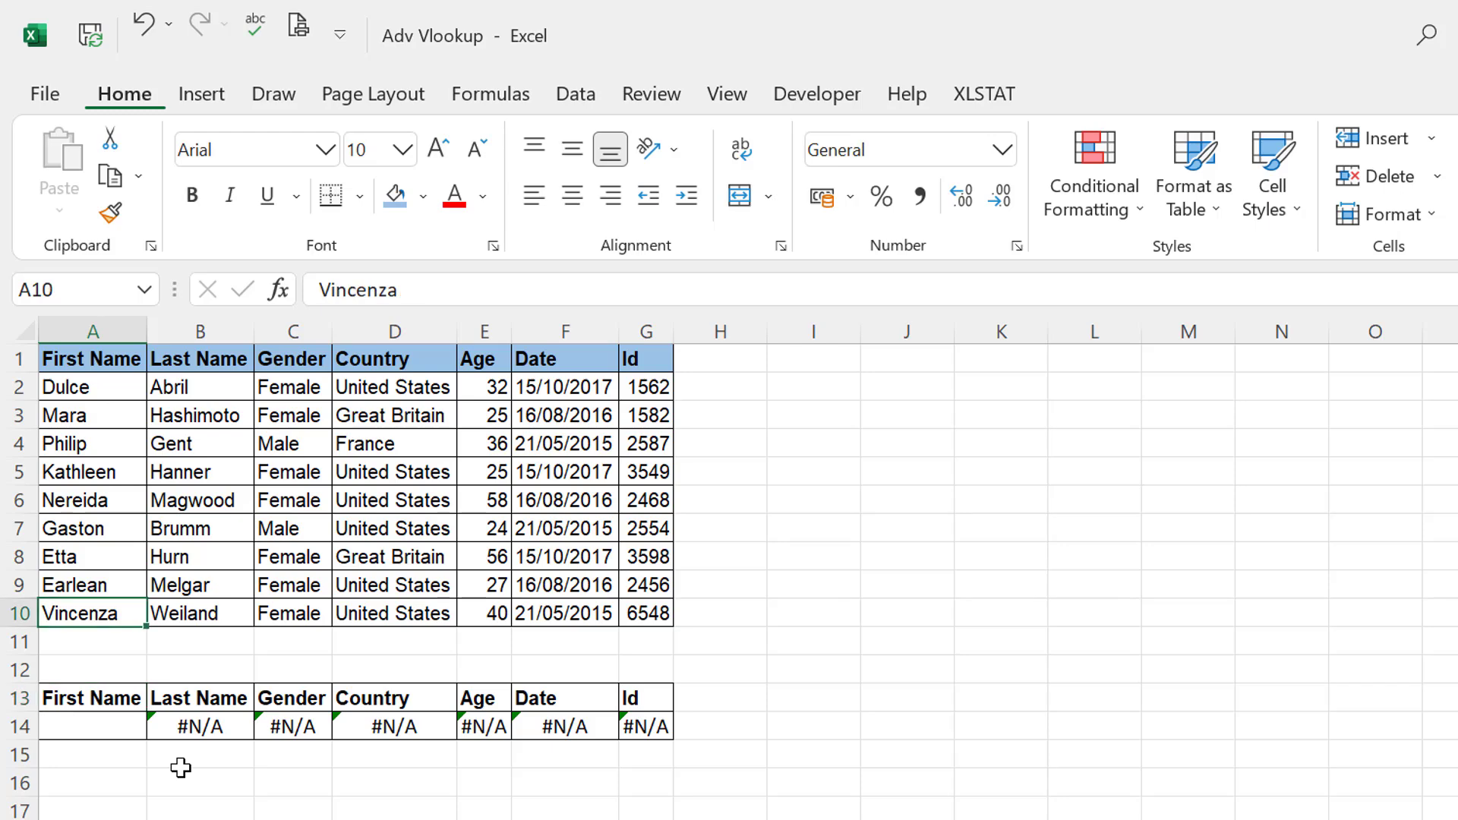
pyautogui.press('Down')
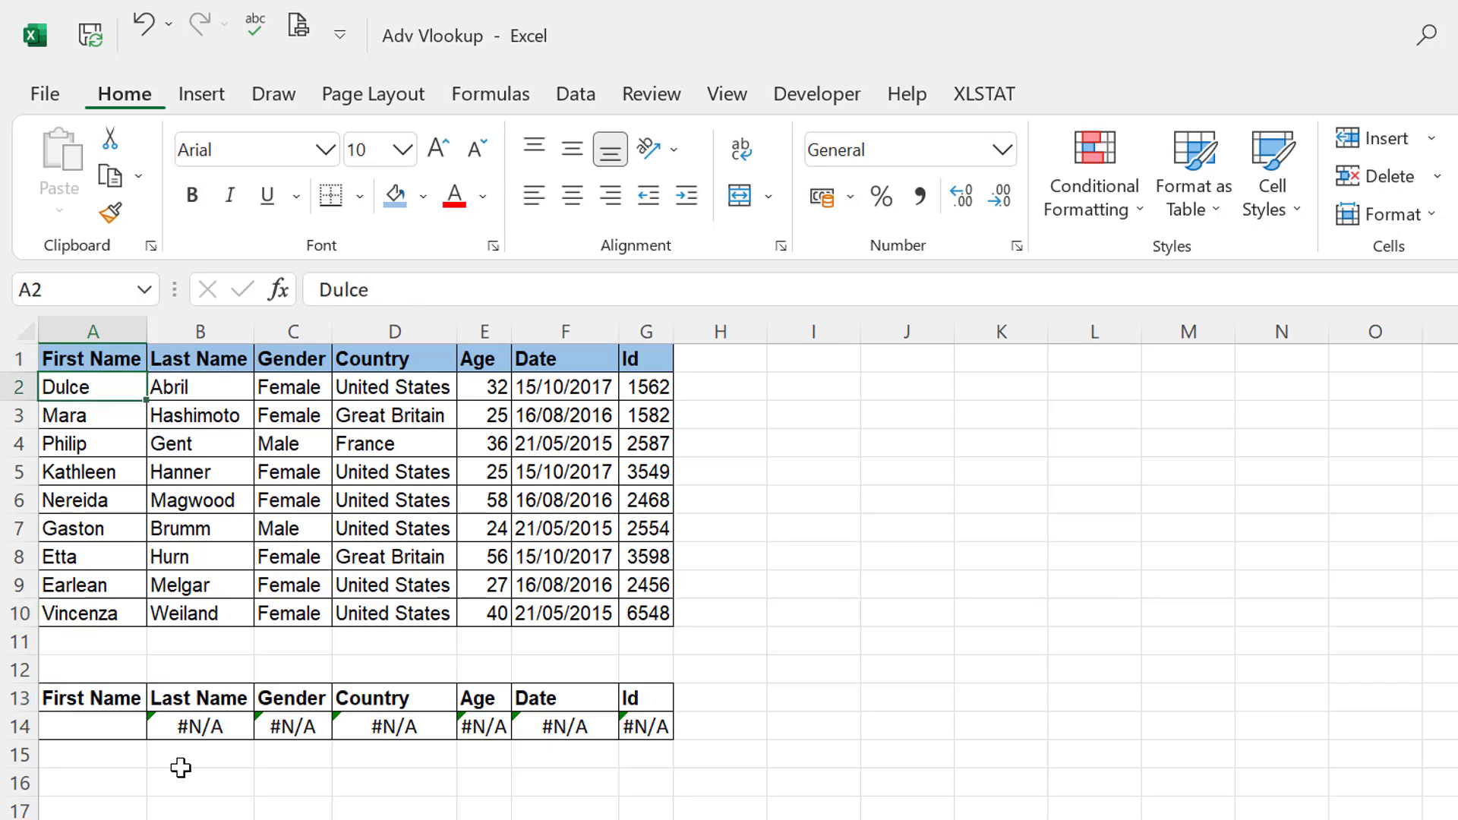
pyautogui.hotkey('ctrl', 'Down')
pyautogui.press('Down')
pyautogui.press('Down')
pyautogui.press('Down')
pyautogui.press('Down')
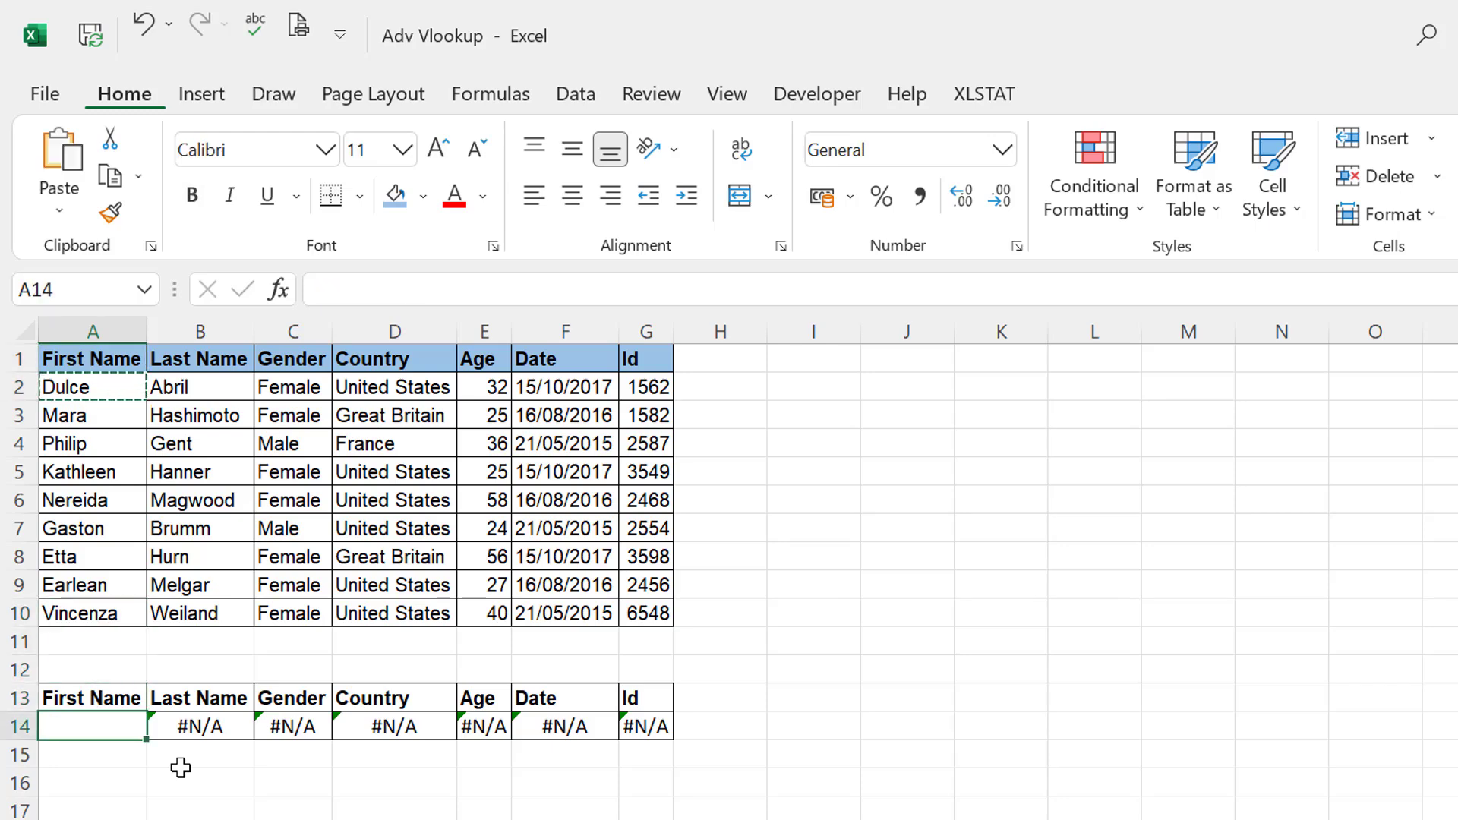
pyautogui.write('Dulce')
pyautogui.press('Down')
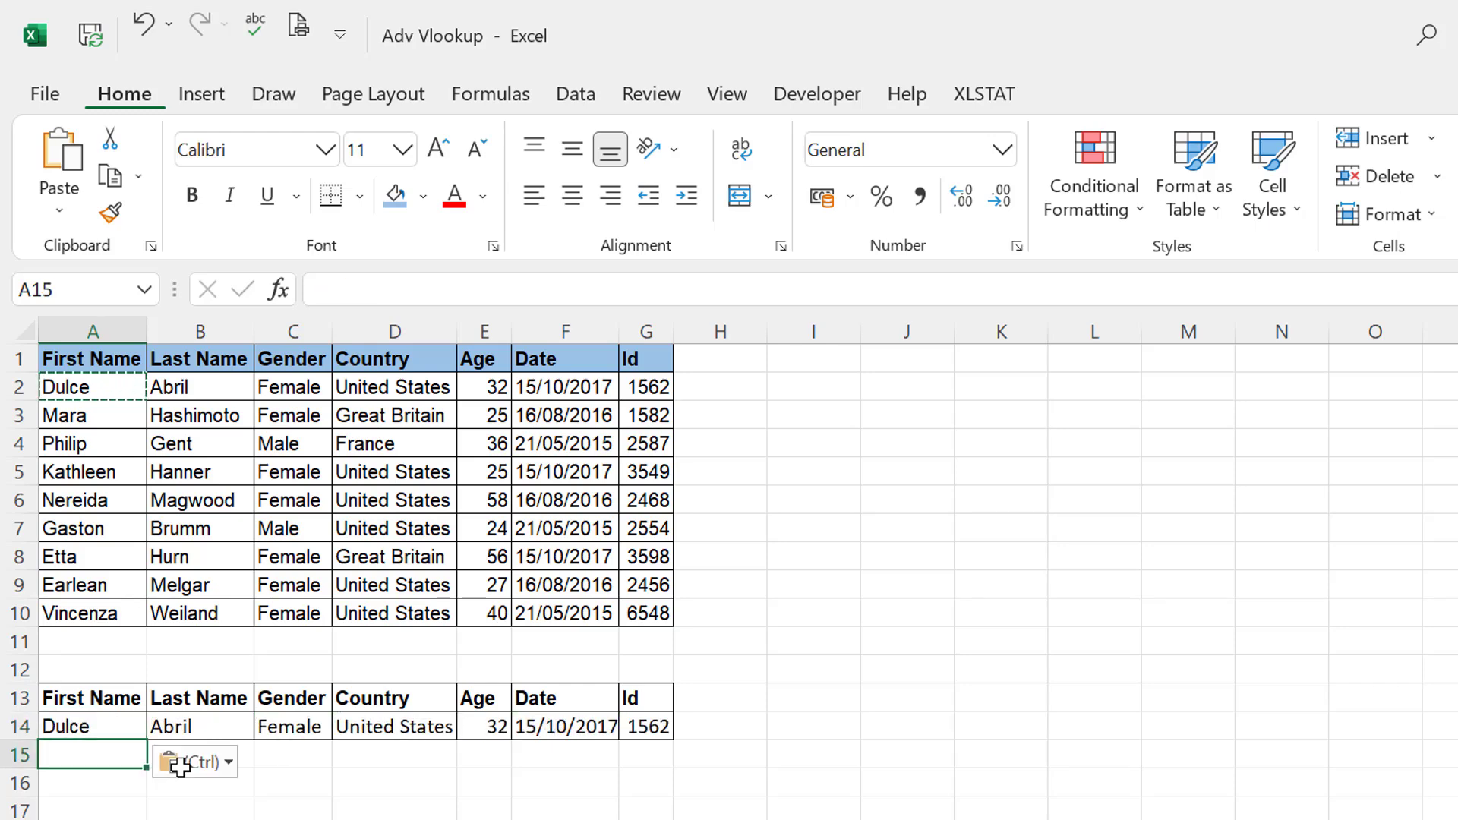
# - Review the details returned in B14:F14 for the name in A14
pyautogui.press('Up')
pyautogui.press('Right')
pyautogui.hotkey('shift', 'Right')
pyautogui.hotkey('shift', 'Right')
pyautogui.hotkey('shift', 'Right')
pyautogui.hotkey('shift', 'Right')
pyautogui.hotkey('shift', 'Right')
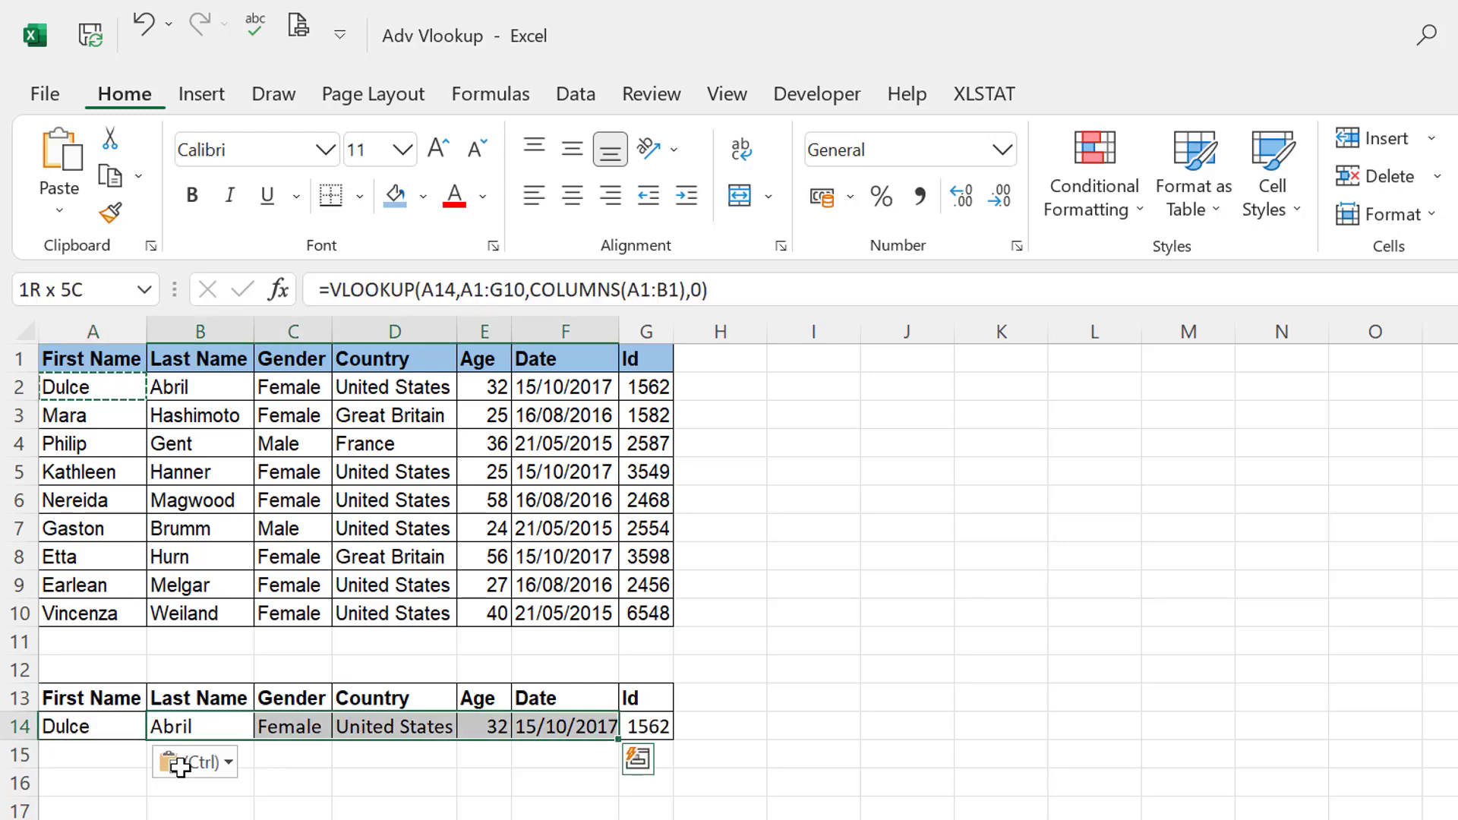
pyautogui.press('Left')
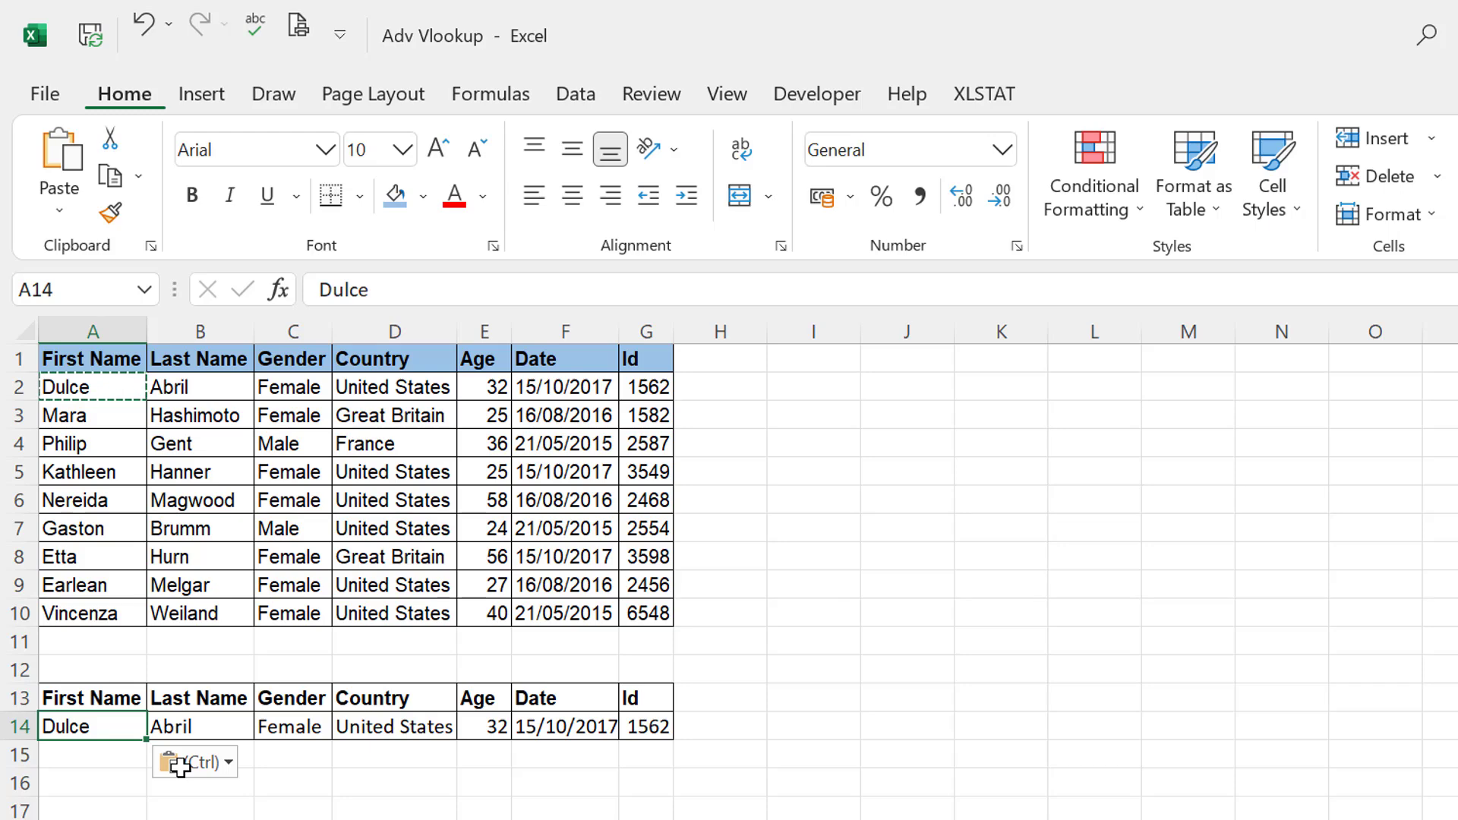
# - Inspect the VLOOKUP and COLUMNS formulas cell by cell along the lookup row from B14 to G14
pyautogui.press('Right')
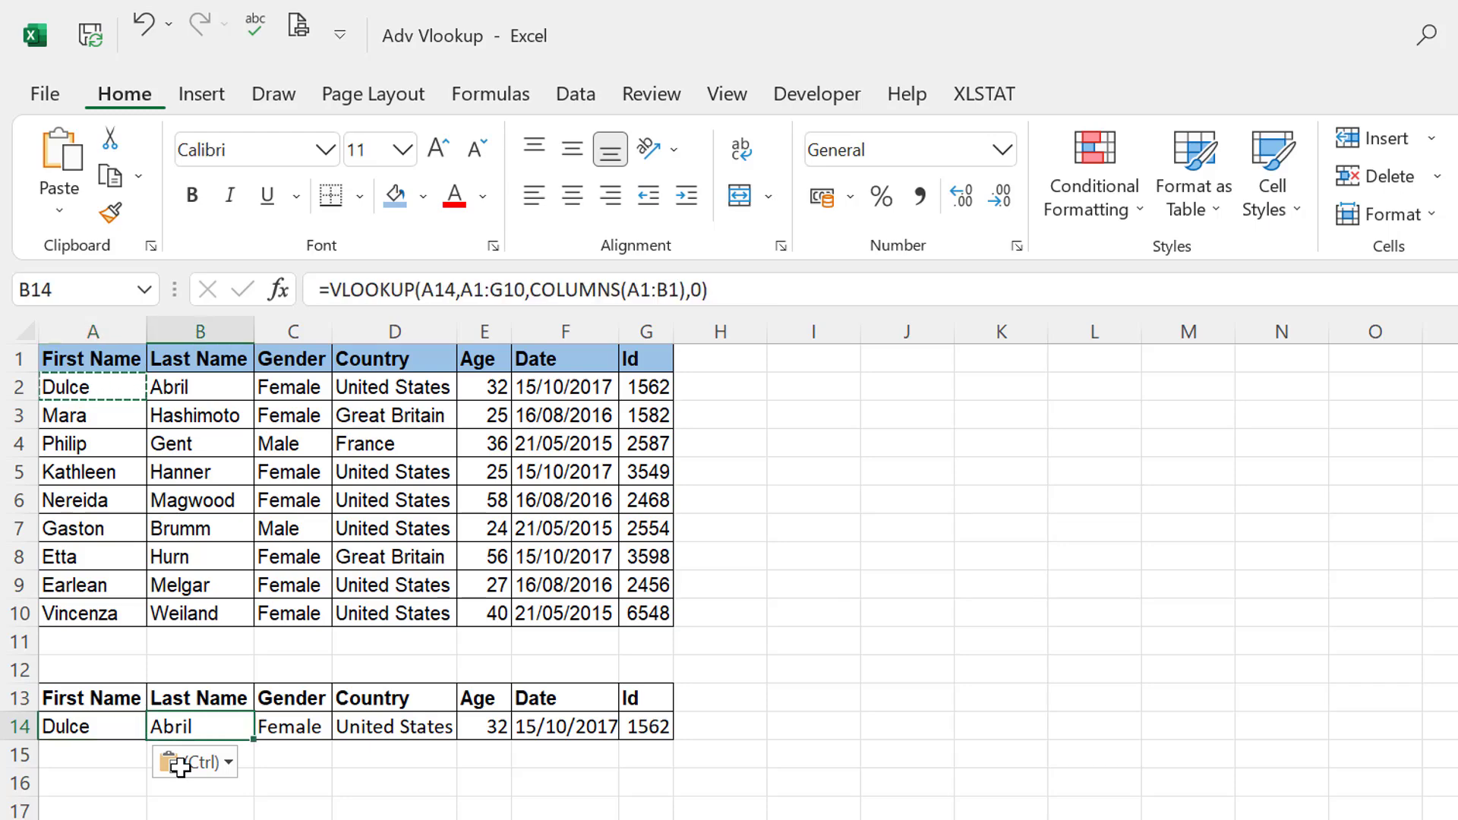
pyautogui.press('Right')
pyautogui.press('Right')
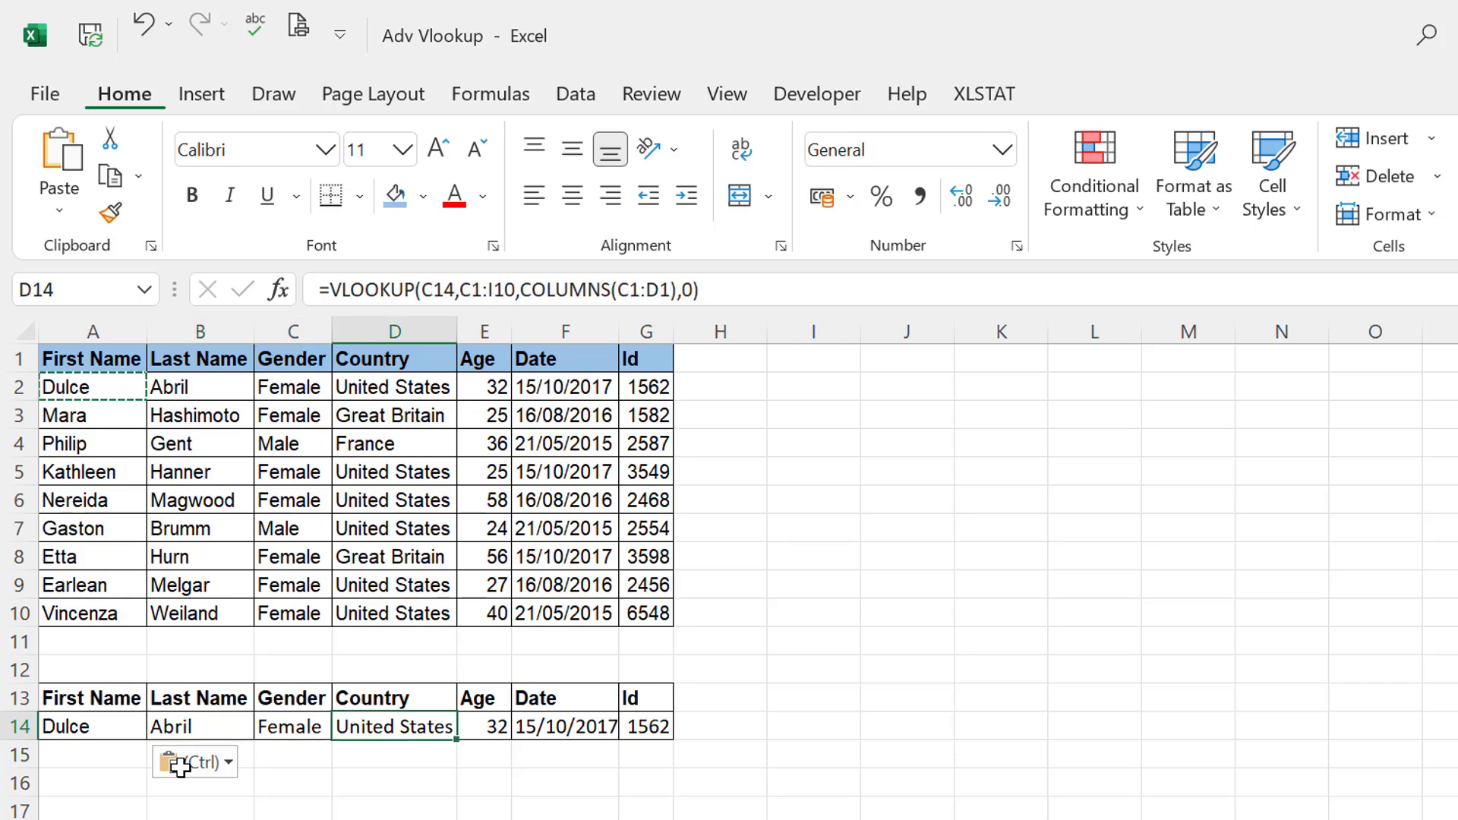
pyautogui.press('Right')
pyautogui.press('Right')
pyautogui.press('Right')
pyautogui.press('Down')
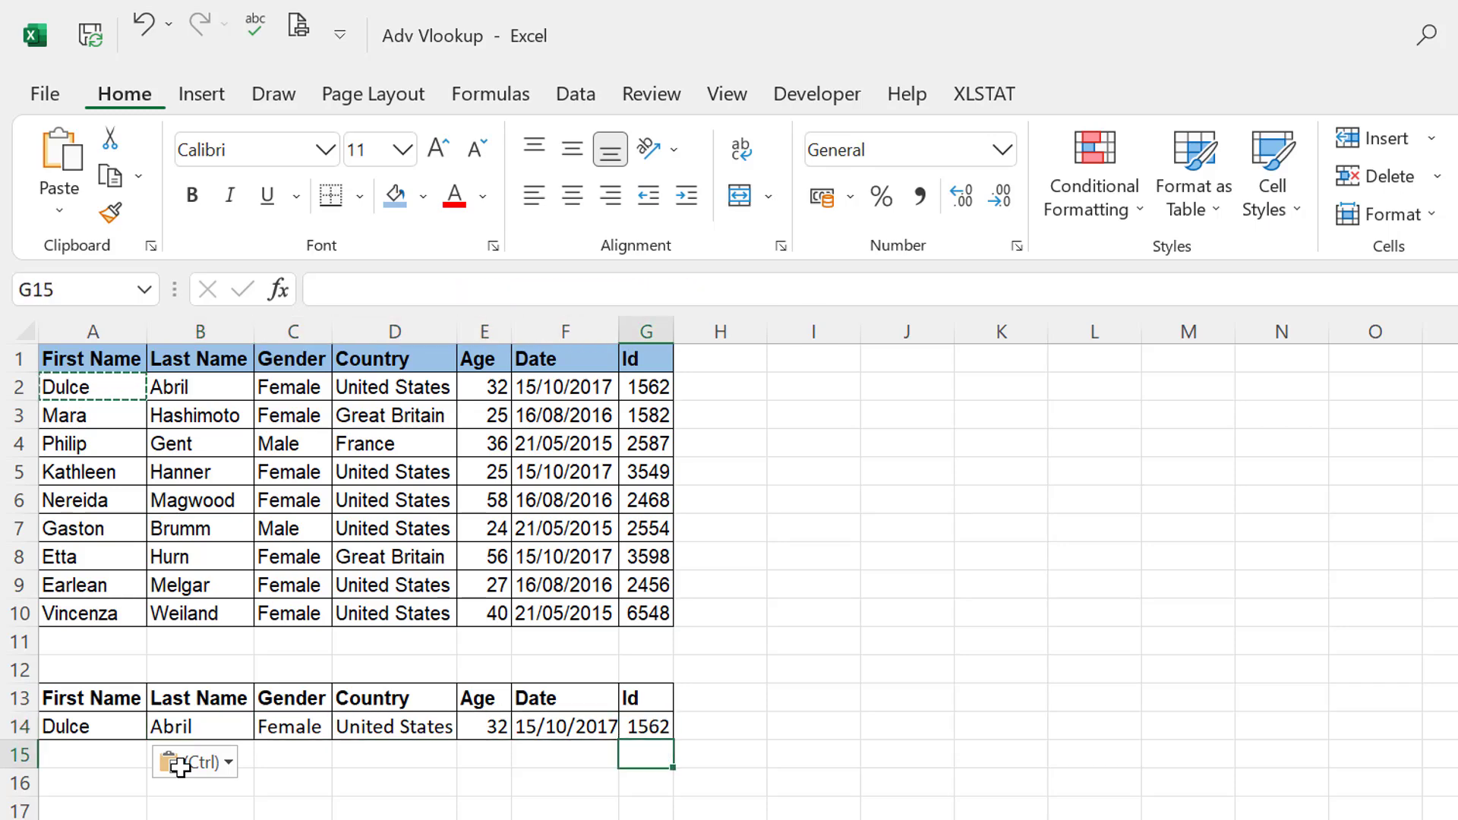
pyautogui.press('Left')
pyautogui.press('Up')
pyautogui.press('Left')
pyautogui.press('Left')
pyautogui.press('Left')
pyautogui.press('Left')
pyautogui.press('Left')
pyautogui.press('Right')
pyautogui.press('Right')
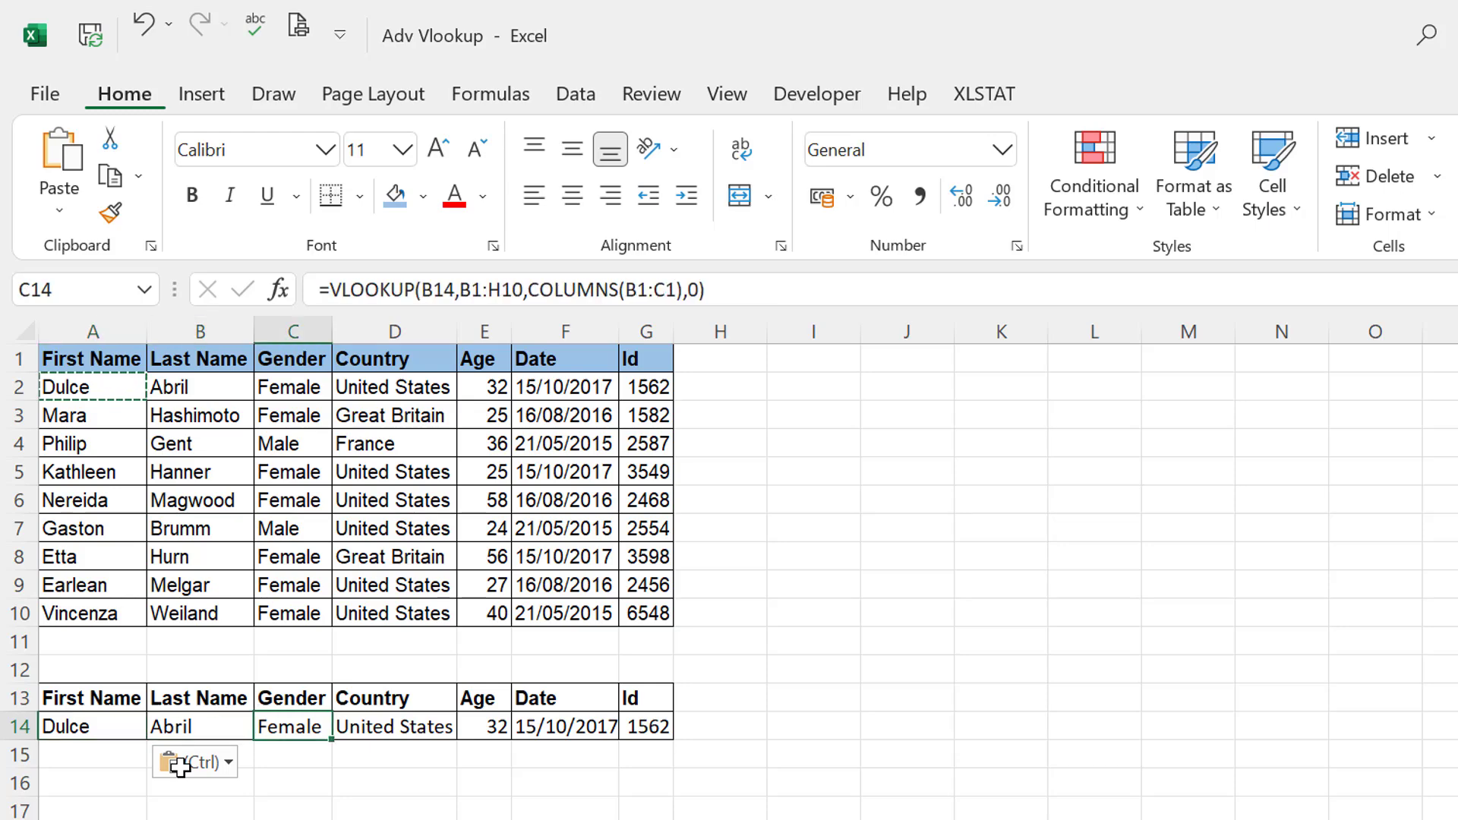
pyautogui.press('Left')
pyautogui.hotkey('shift', 'Right')
pyautogui.hotkey('shift', 'Right')
pyautogui.hotkey('shift', 'Right')
pyautogui.hotkey('shift', 'Right')
pyautogui.hotkey('shift', 'Right')
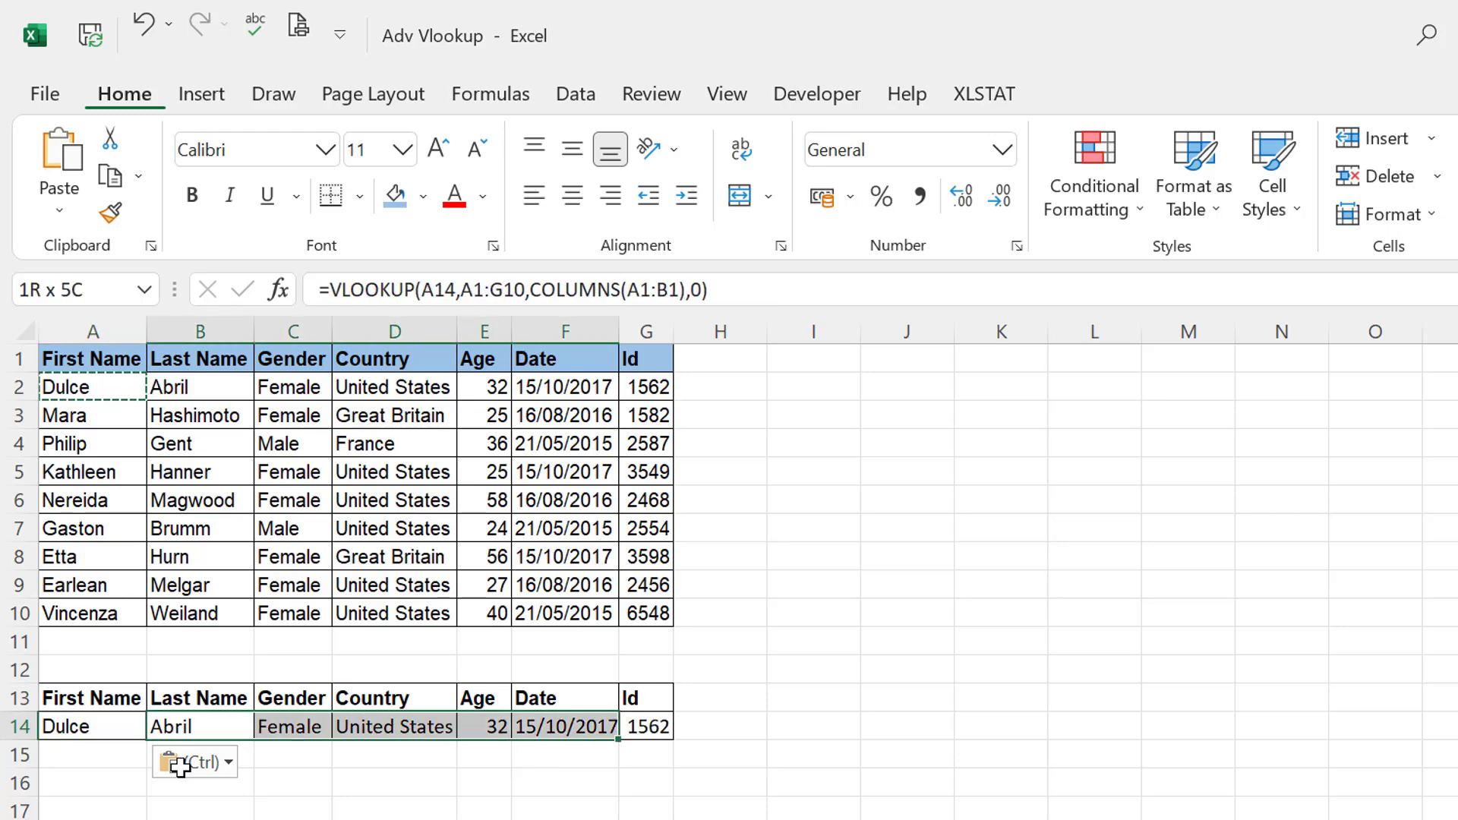
pyautogui.press('Down')
pyautogui.press('Up')
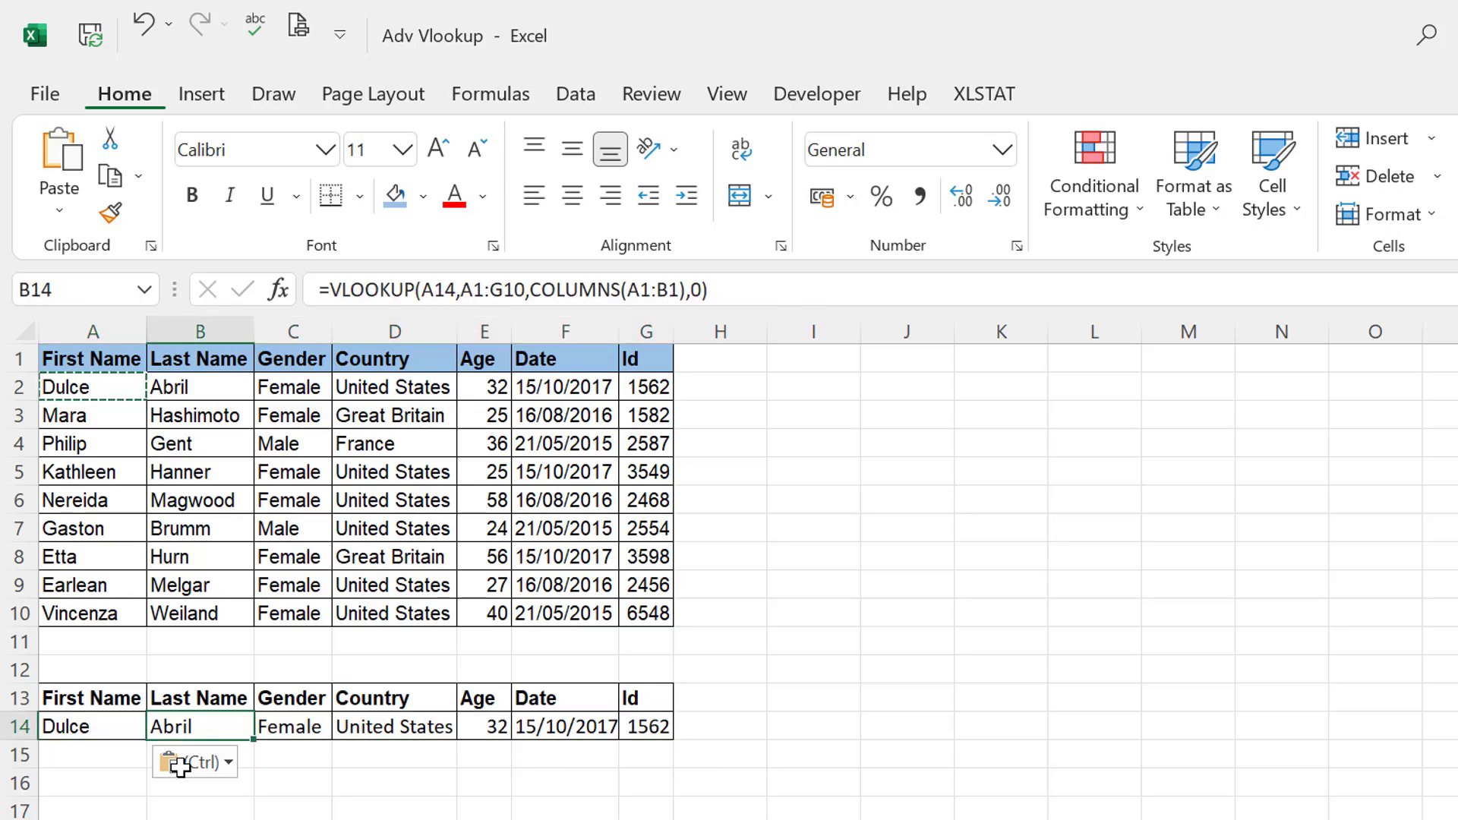
# - Set lookup cell A14 to the first name listed in A4 of the source table
pyautogui.click(504, 771)
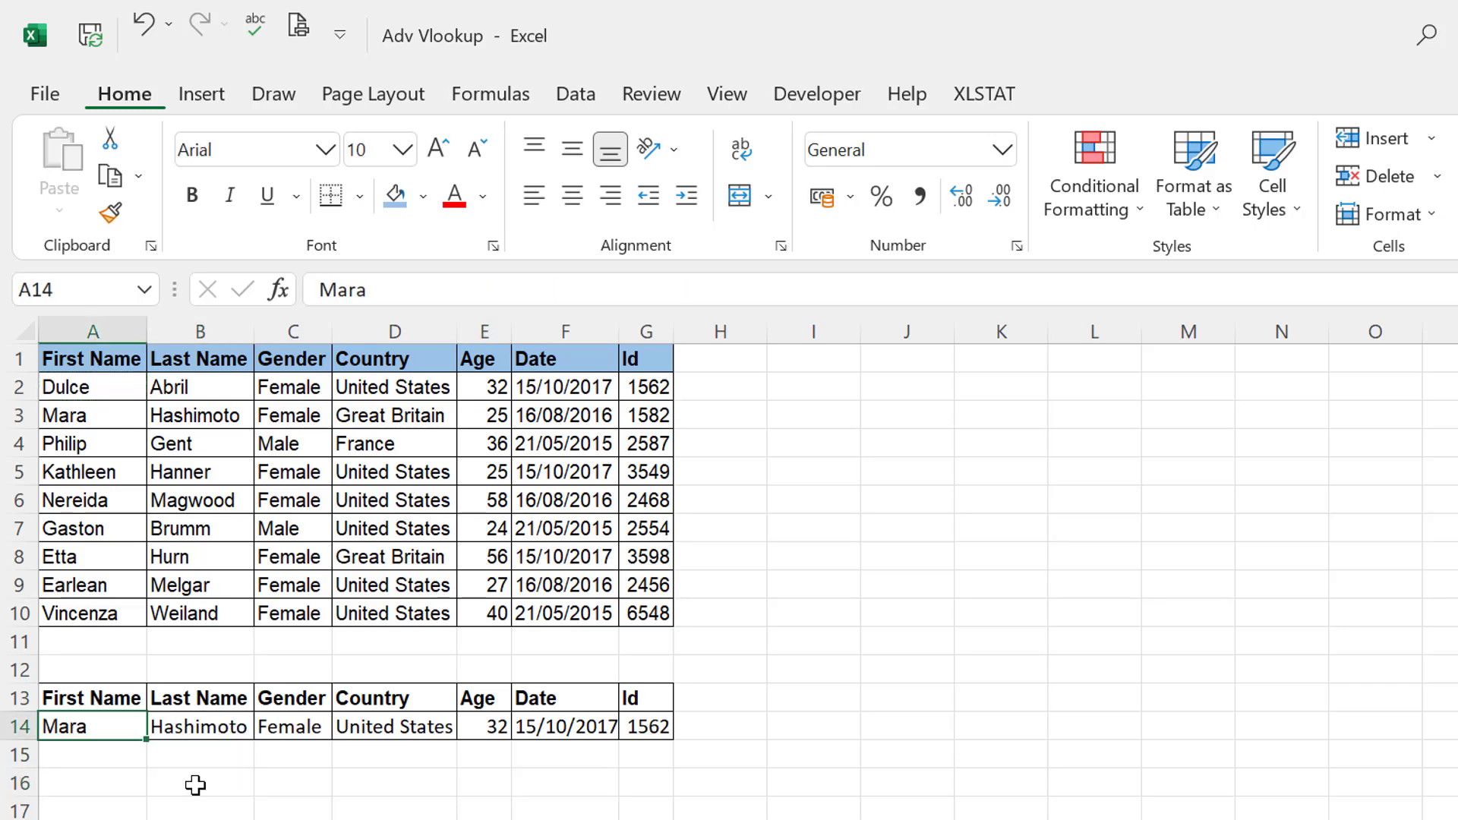
pyautogui.write('Philip')
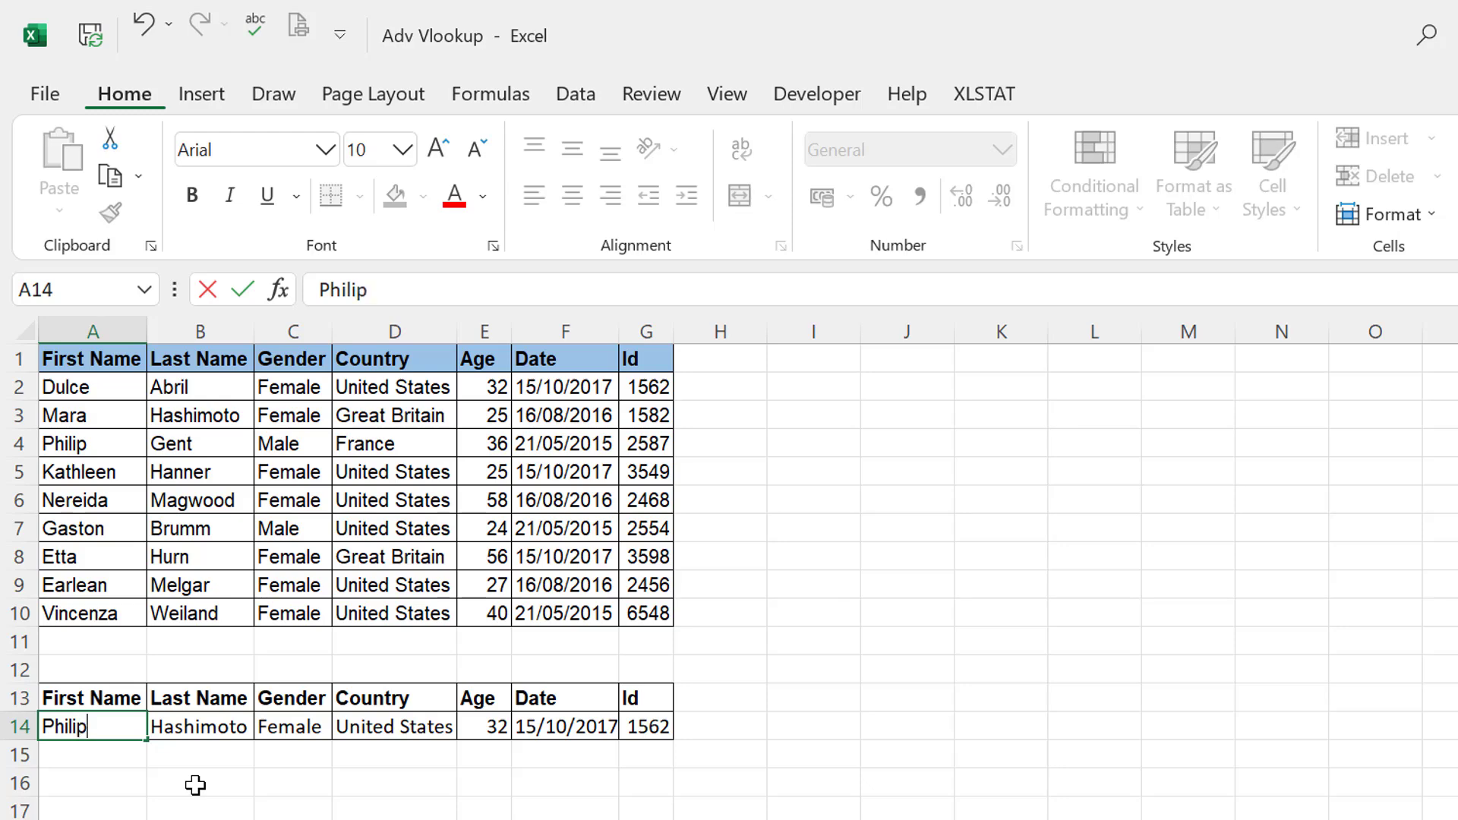
pyautogui.press('Return')
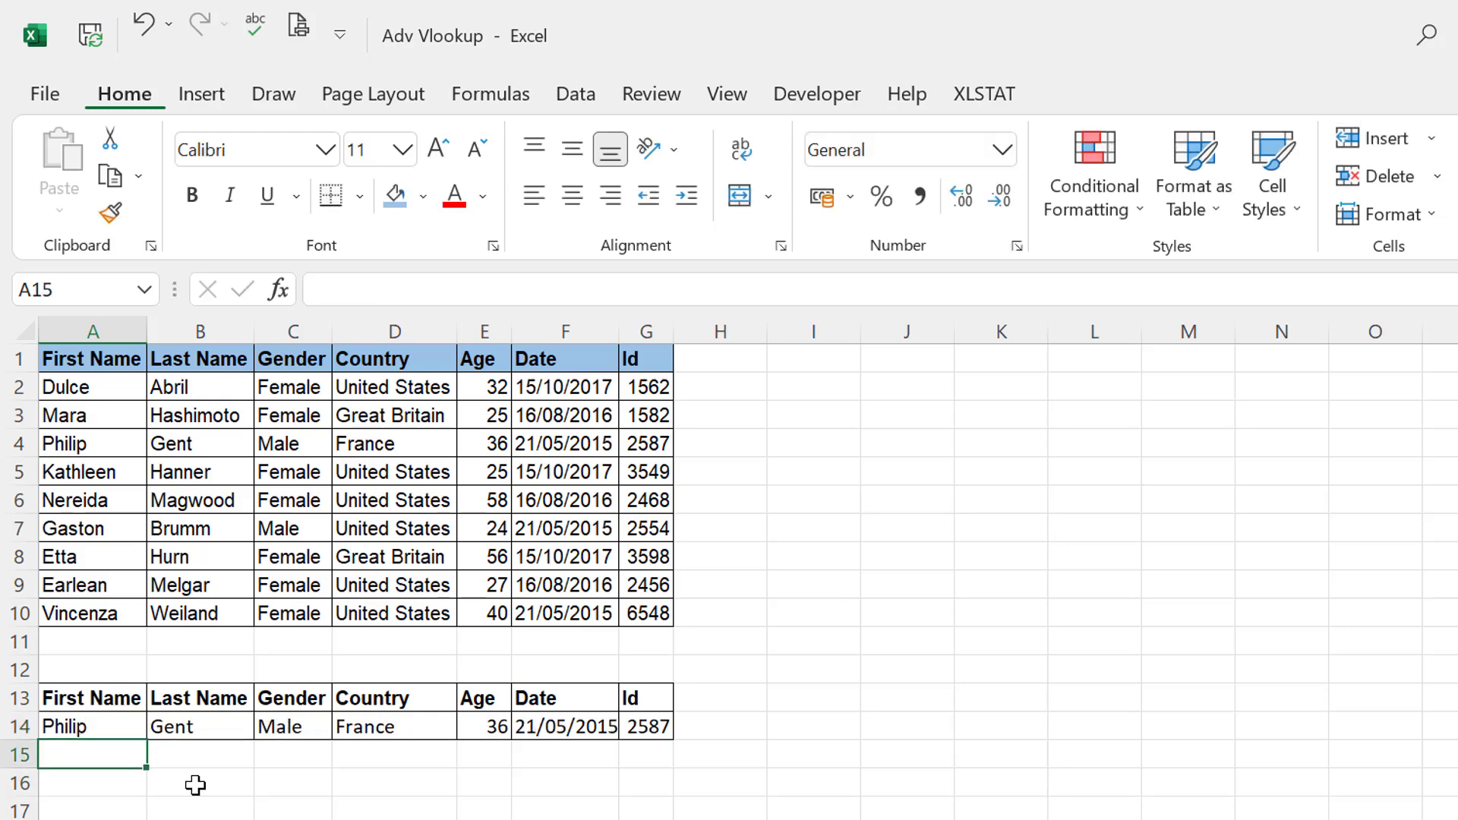
# - Select B14:G14 to check the details returned for the lookup name from source row 4
pyautogui.press('Right')
pyautogui.press('Up')
pyautogui.hotkey('shift', 'Right')
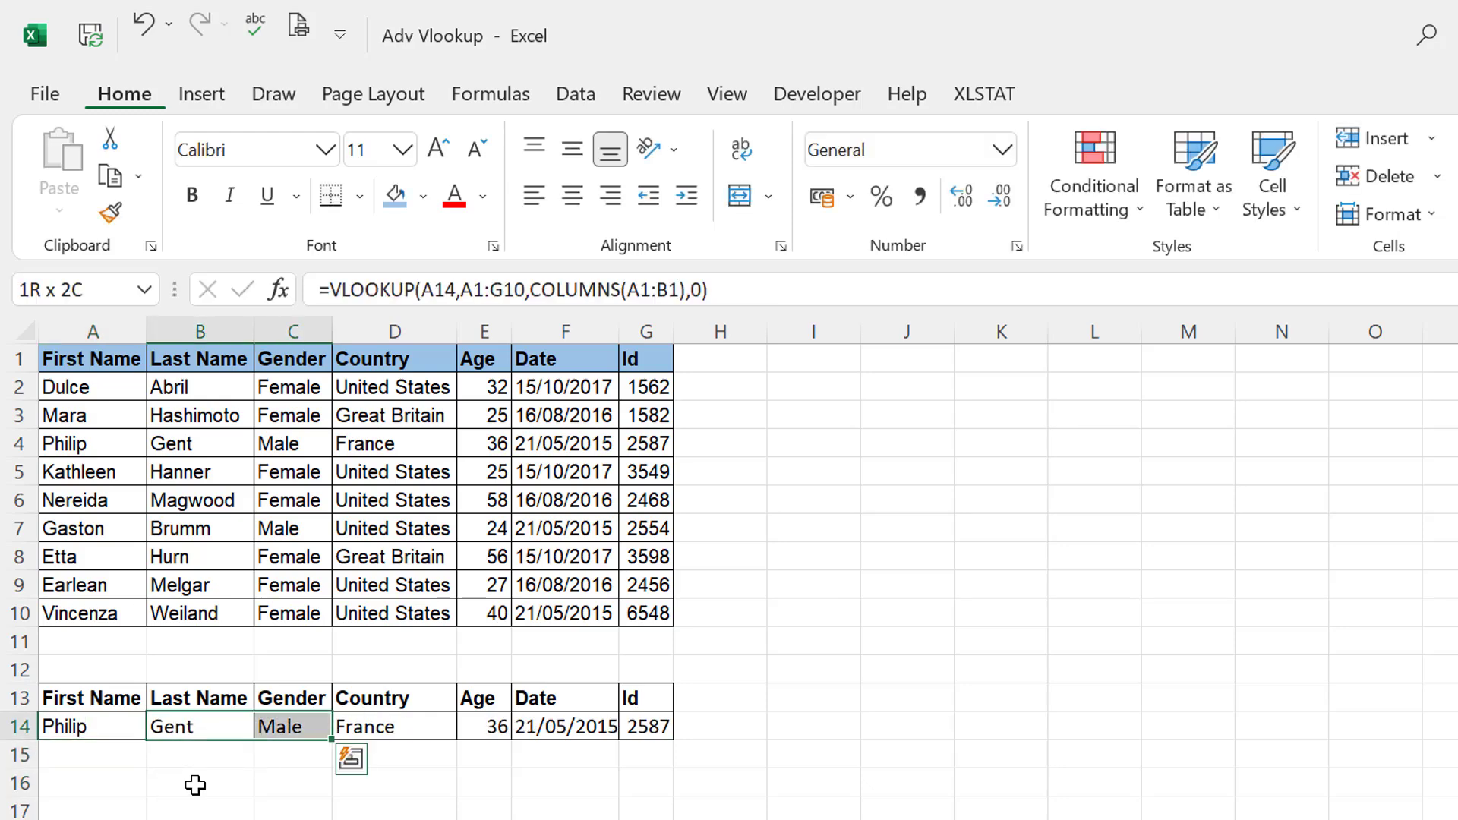
pyautogui.hotkey('shift', 'Right')
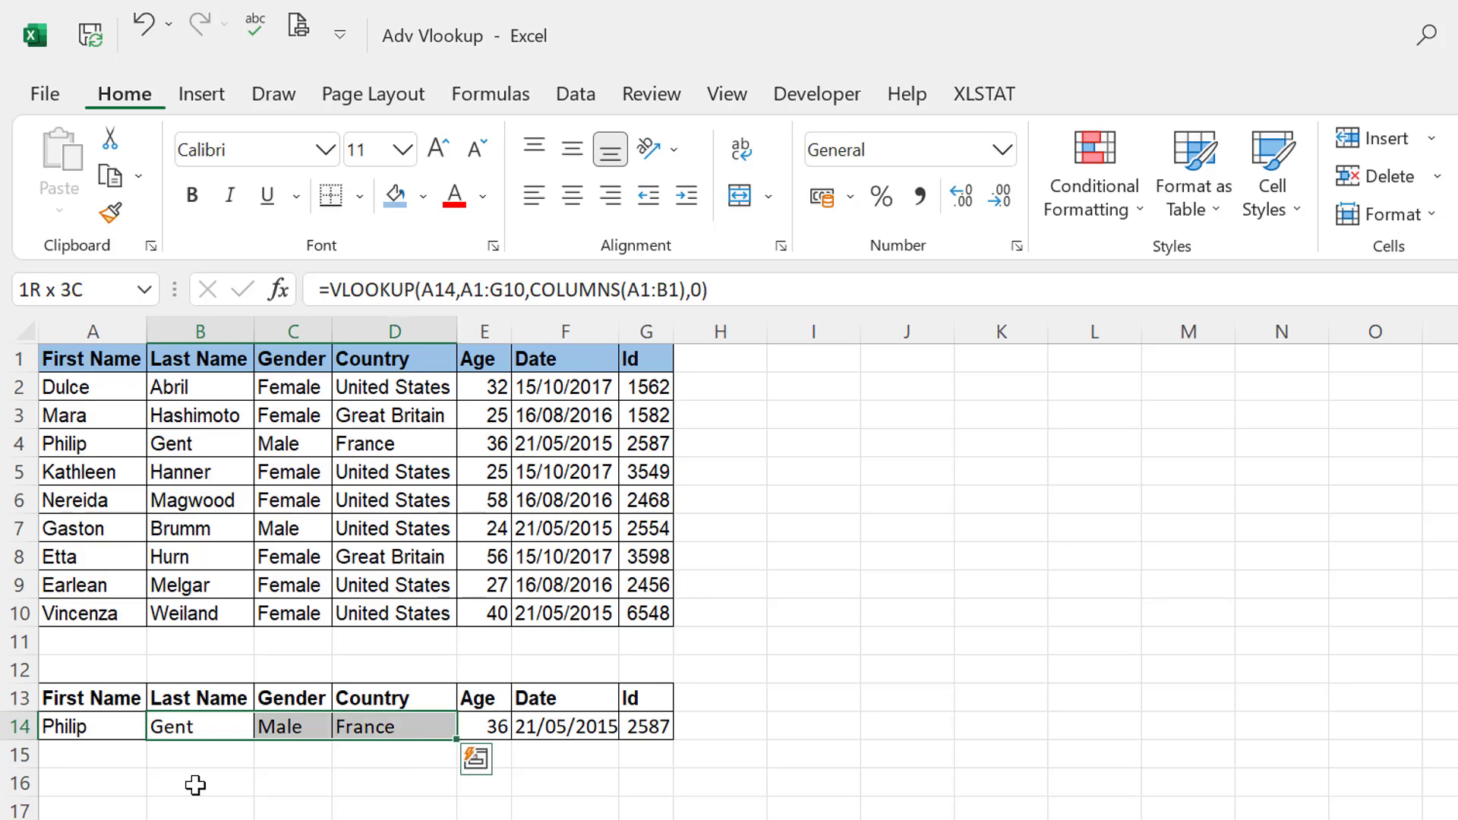
pyautogui.hotkey('shift', 'Right')
pyautogui.hotkey('shift', 'Right')
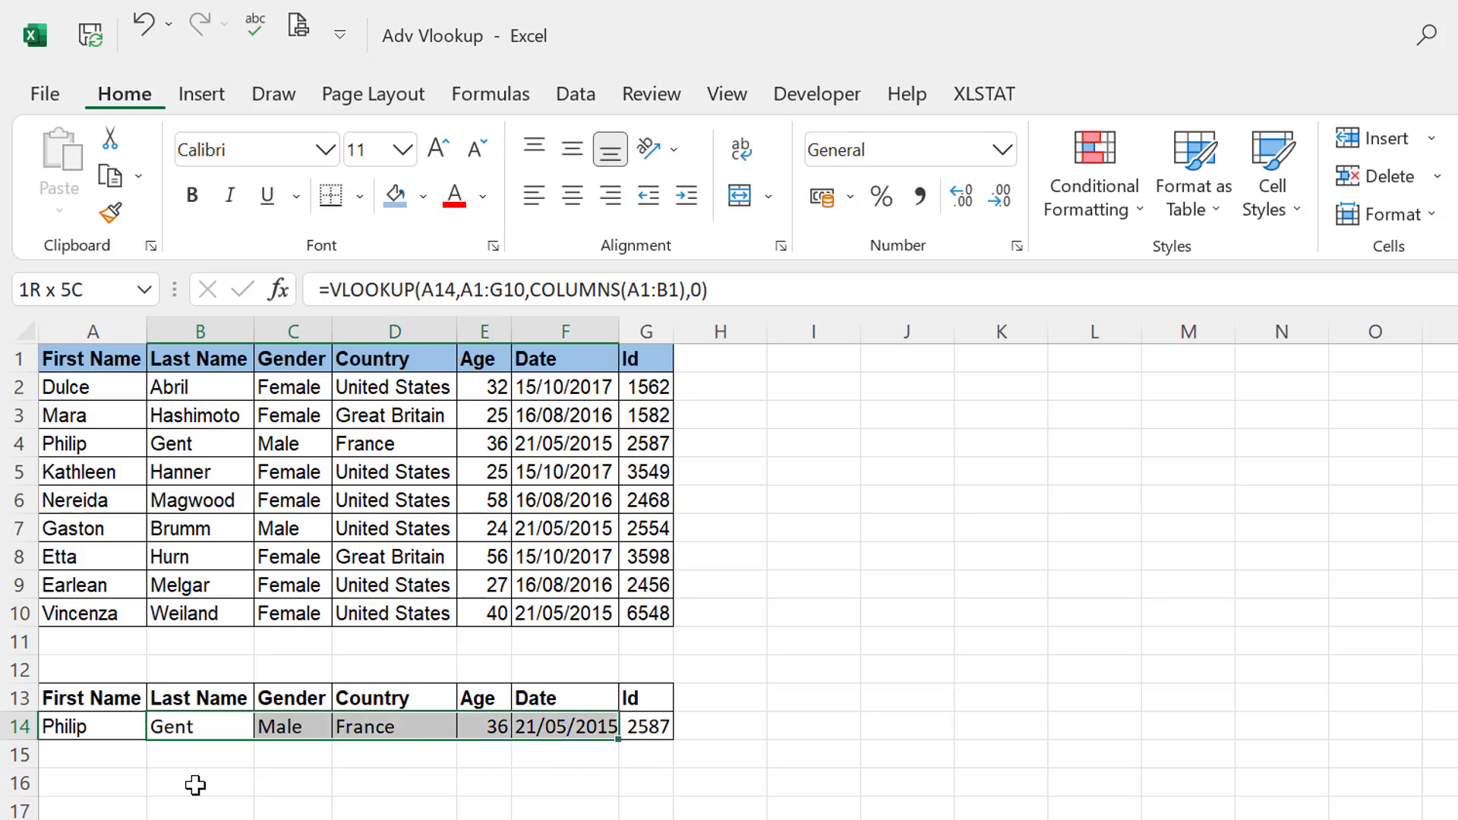
pyautogui.hotkey('shift', 'Right')
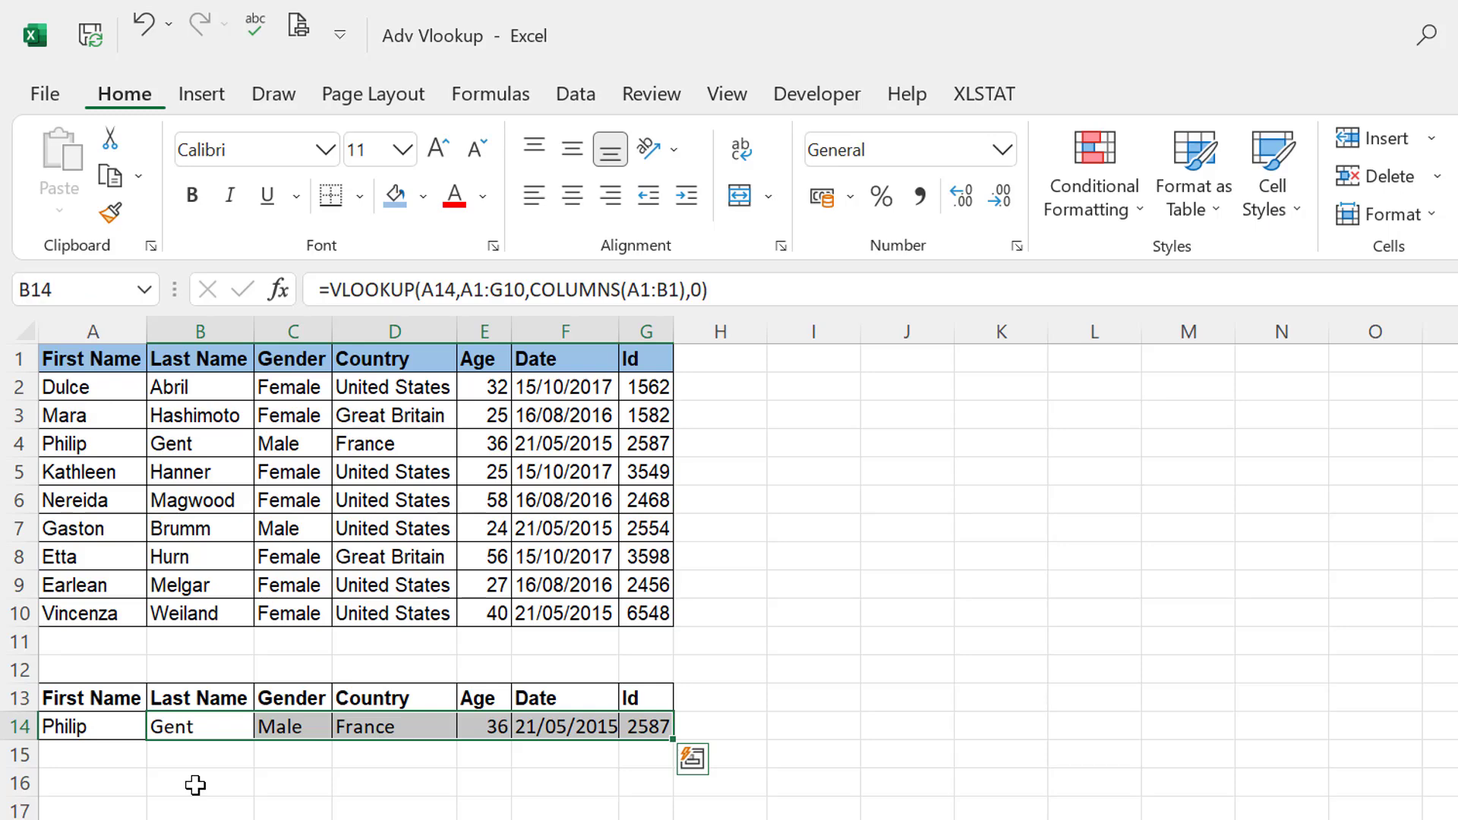
# - Replace the lookup name in A14 with the first name listed in A6 of the source table
pyautogui.press('Down')
pyautogui.press('Left')
pyautogui.press('Up')
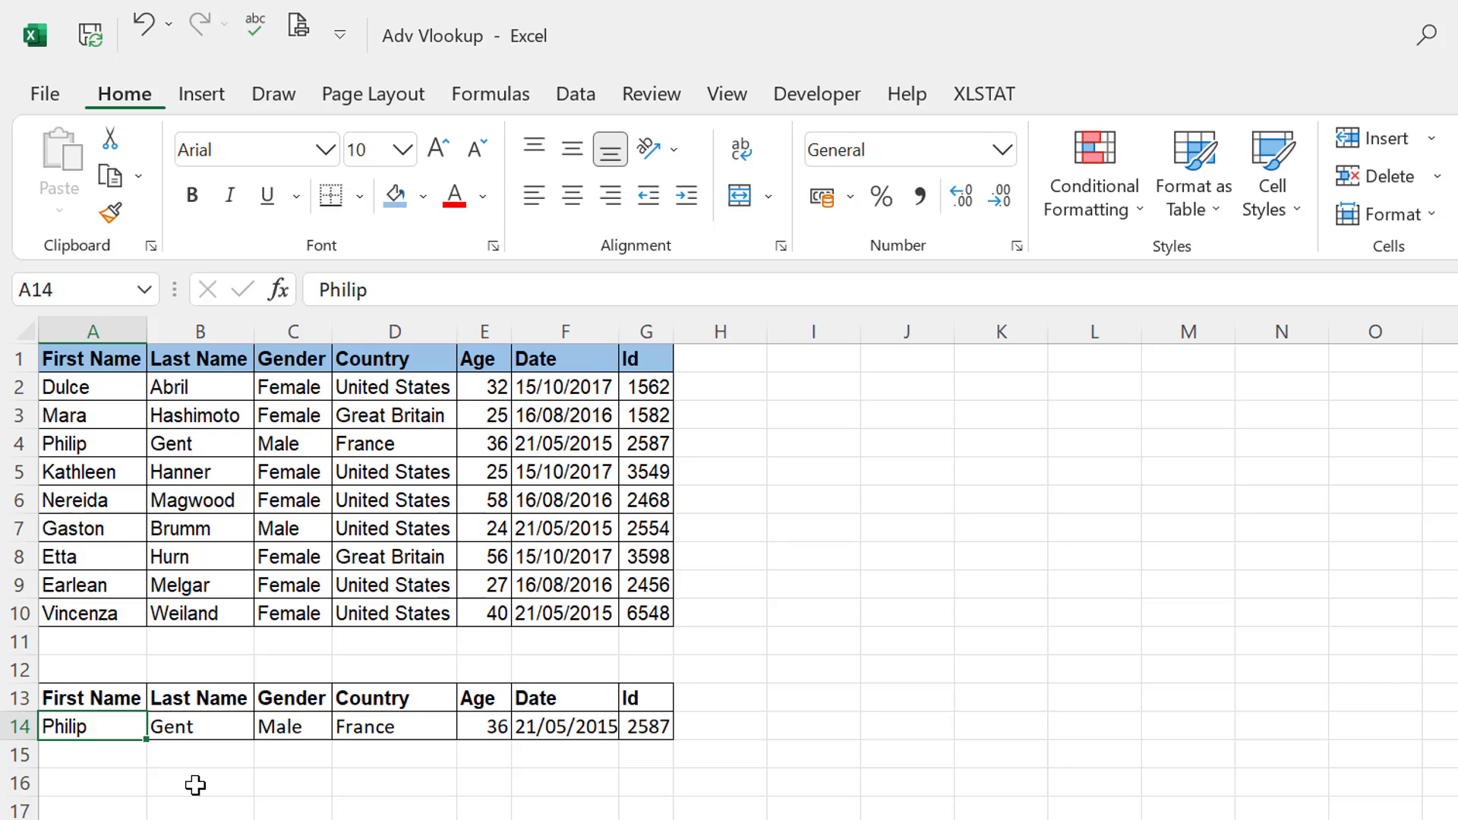
pyautogui.write('Nereida')
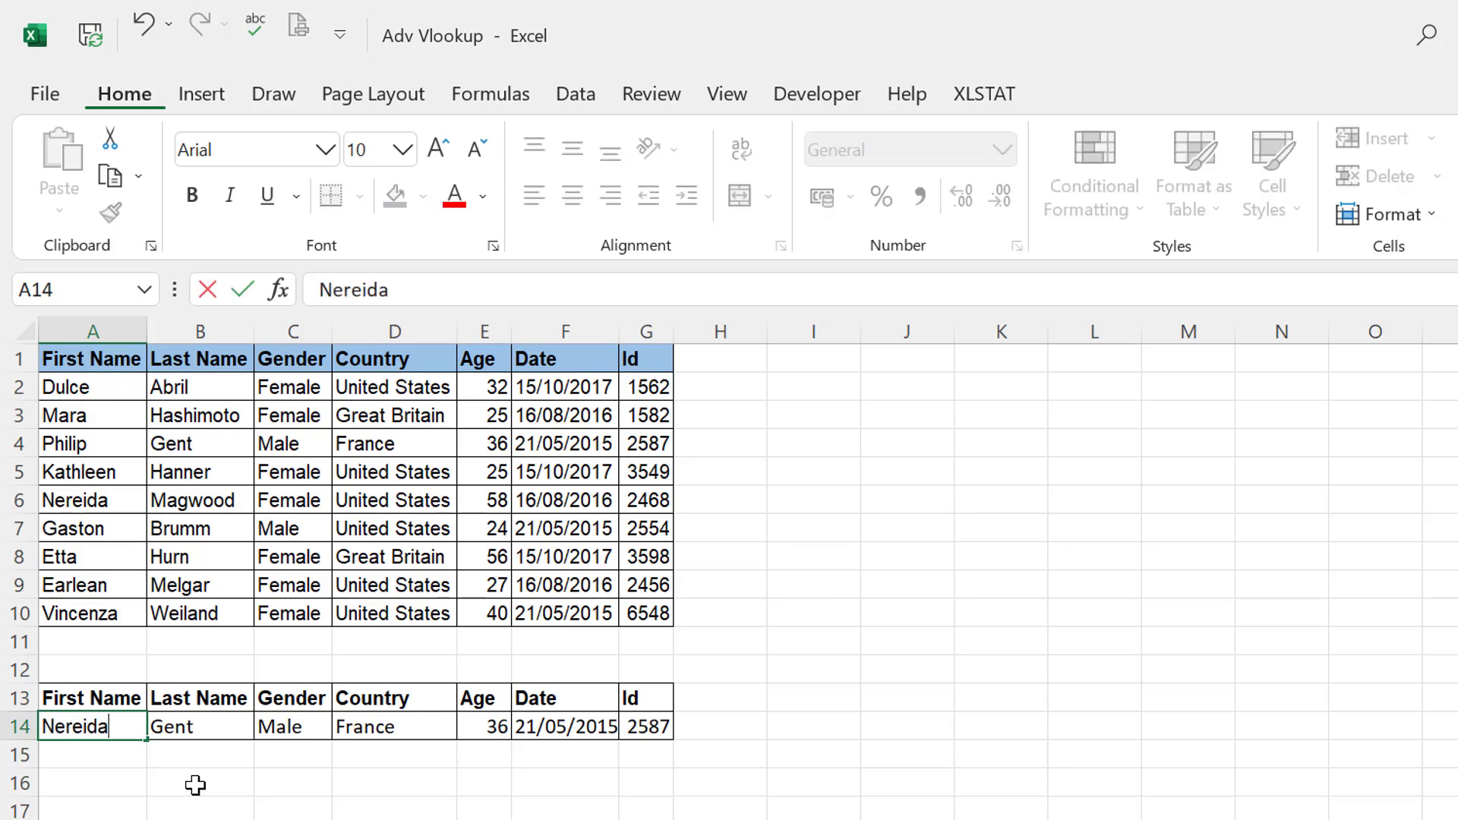
pyautogui.press('Return')
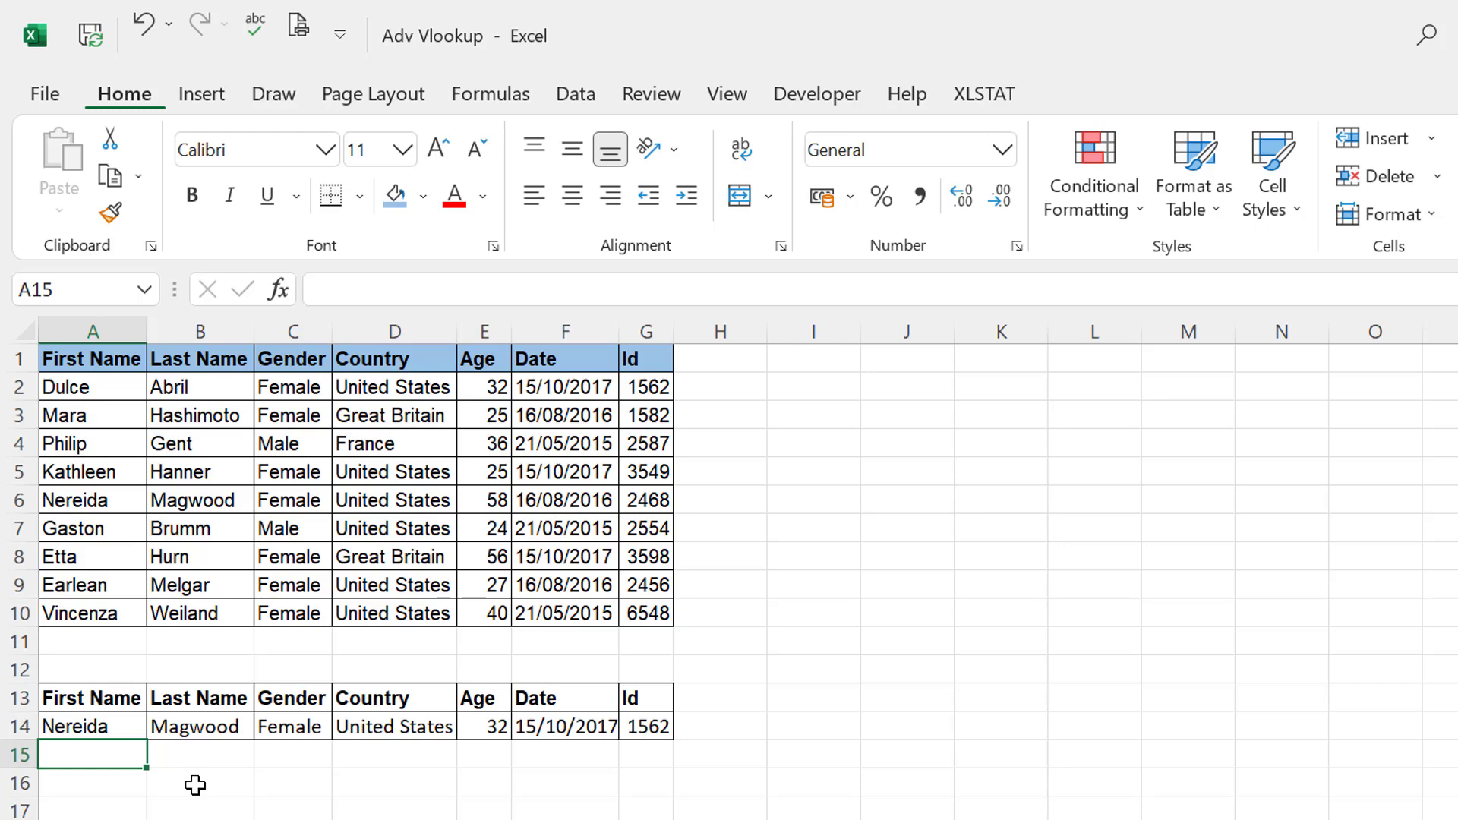
# - Check the returned last name, gender, country and age one by one in B14:E14
pyautogui.press('Up')
pyautogui.press('Up')
pyautogui.press('Right')
pyautogui.press('Down')
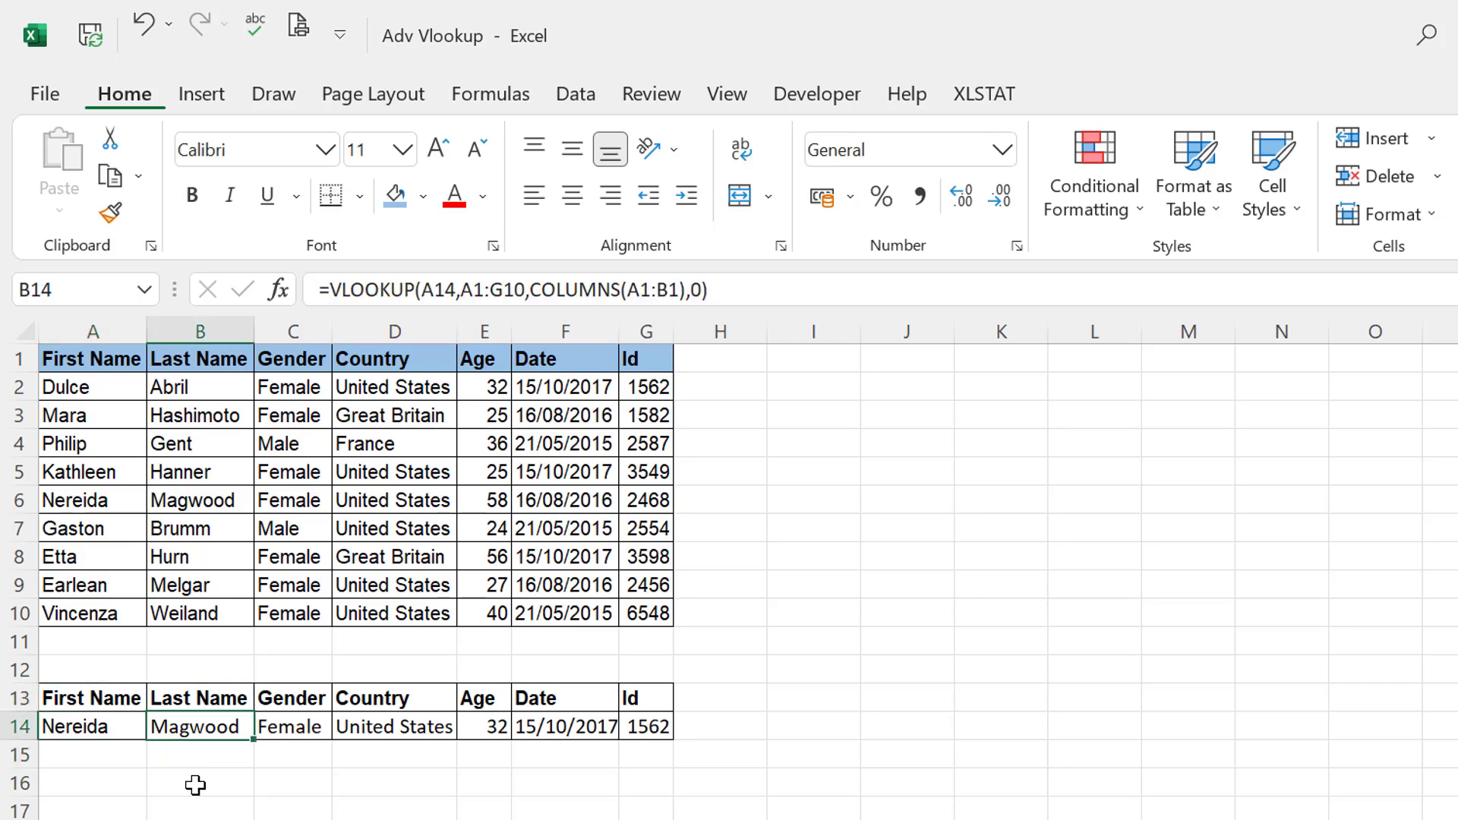
pyautogui.press('Right')
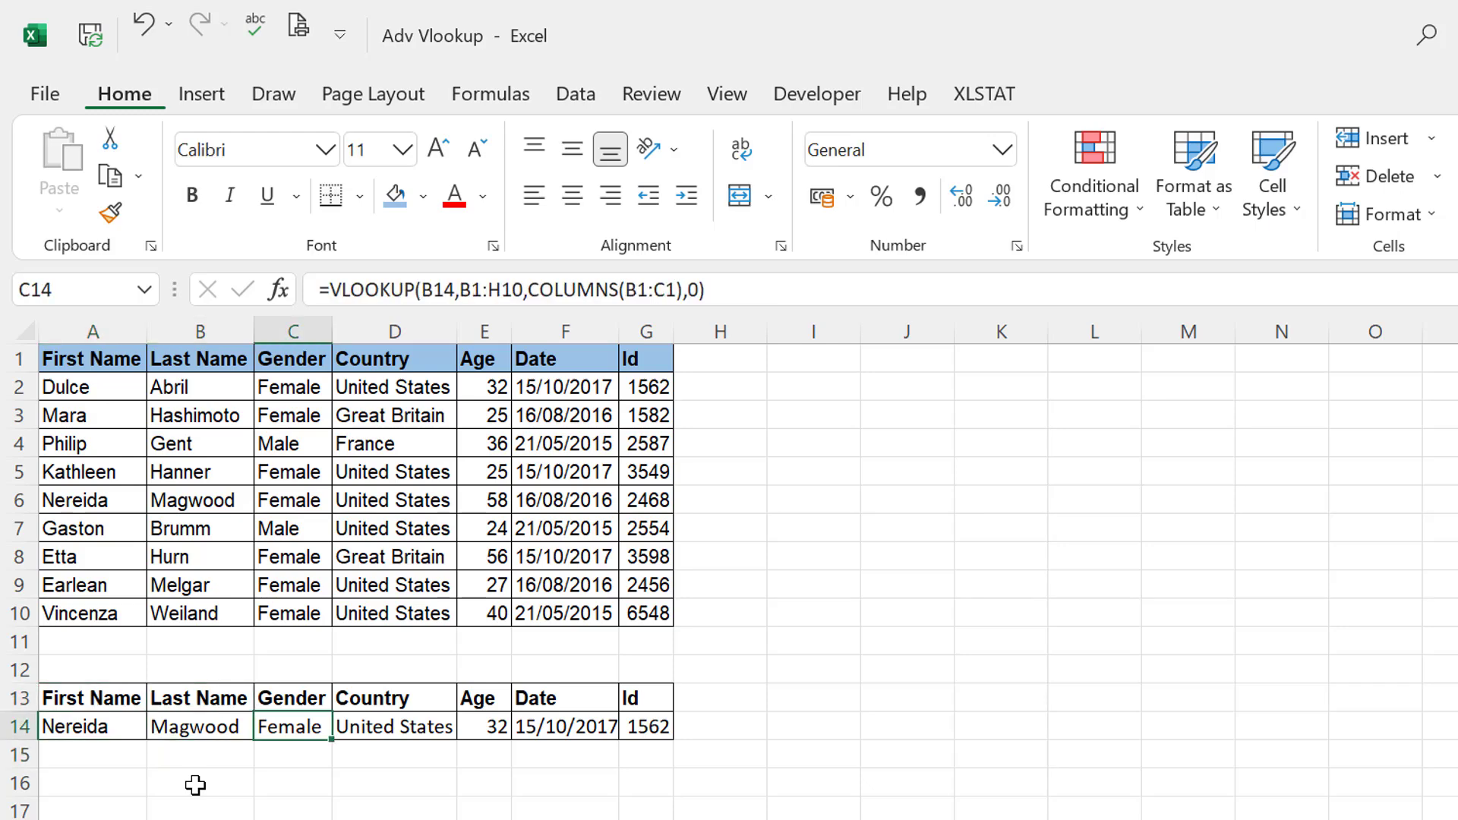
pyautogui.press('Right')
pyautogui.press('Right')
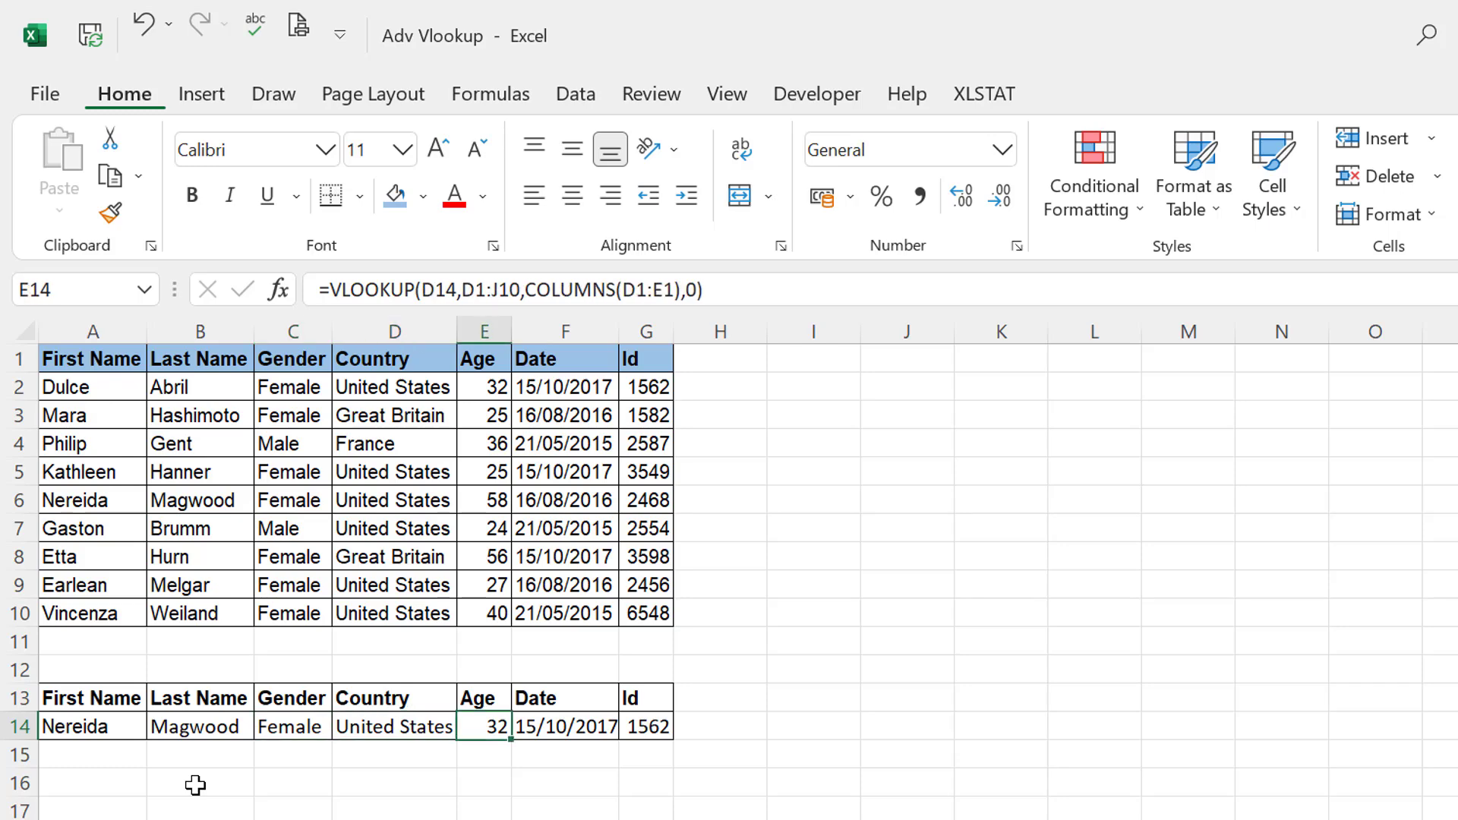
# - Compare the age returned in E14 with the age in source row 6
pyautogui.press('Up')
pyautogui.press('Up')
pyautogui.press('Up')
pyautogui.press('Up')
pyautogui.press('Up')
pyautogui.press('Up')
pyautogui.press('Up')
pyautogui.press('Up')
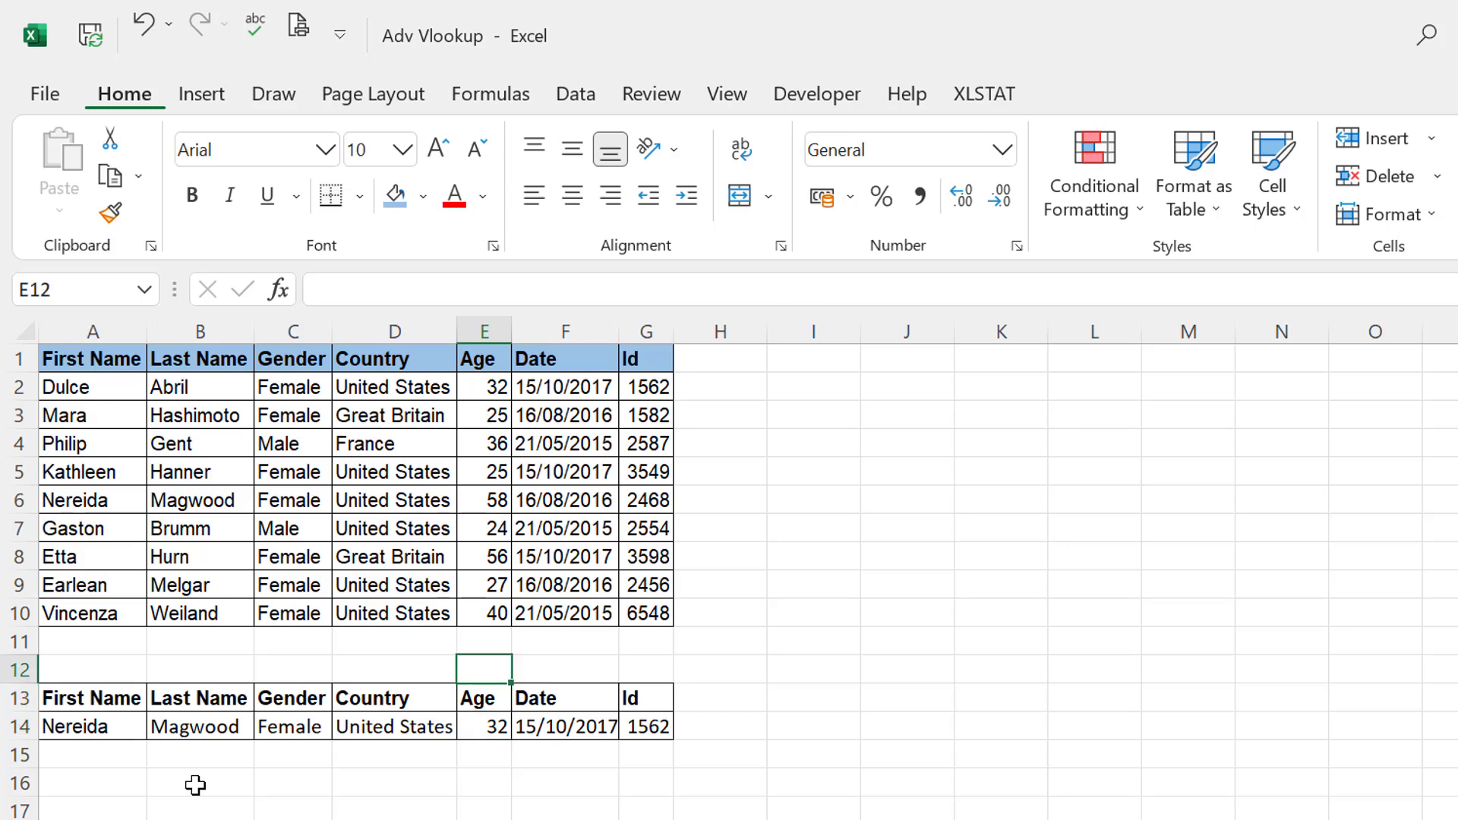
pyautogui.hotkey('shift', 'space')
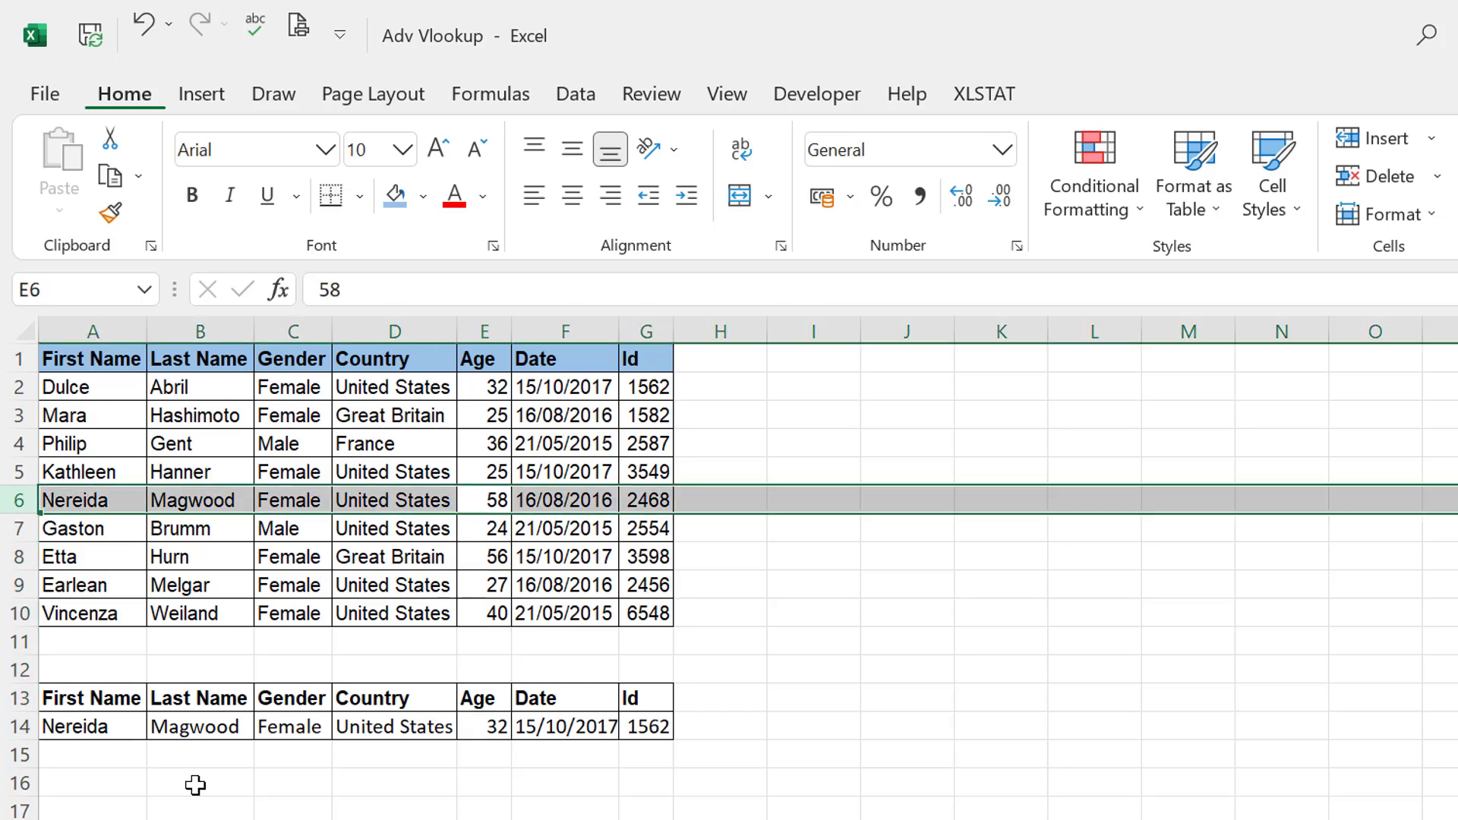
pyautogui.press('Down')
pyautogui.press('Down')
pyautogui.press('Down')
pyautogui.press('Down')
pyautogui.press('Down')
pyautogui.press('Down')
pyautogui.press('Down')
pyautogui.press('Down')
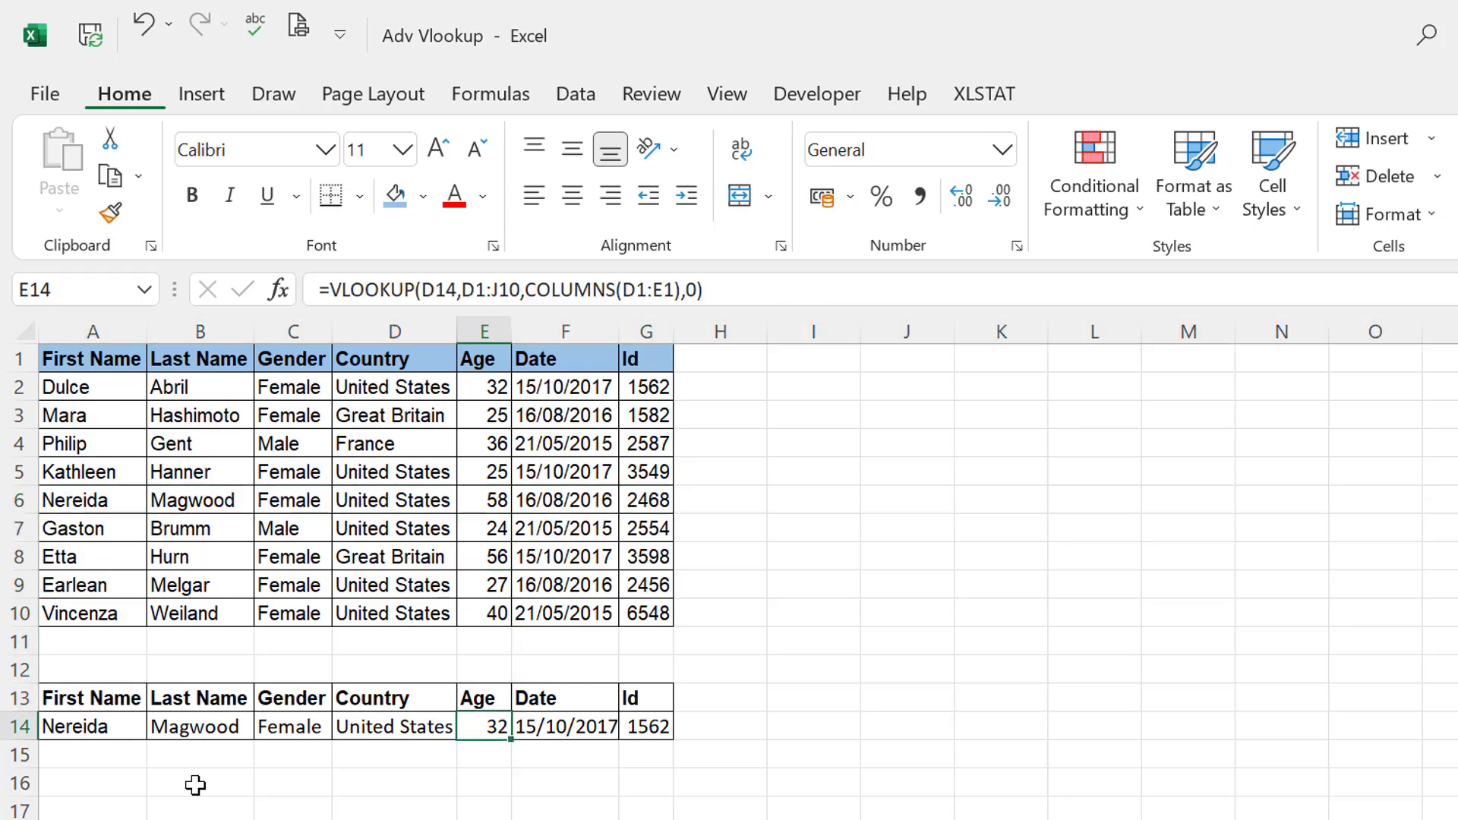
# - Compare the date returned in F14 with the date in source row 6
pyautogui.press('Right')
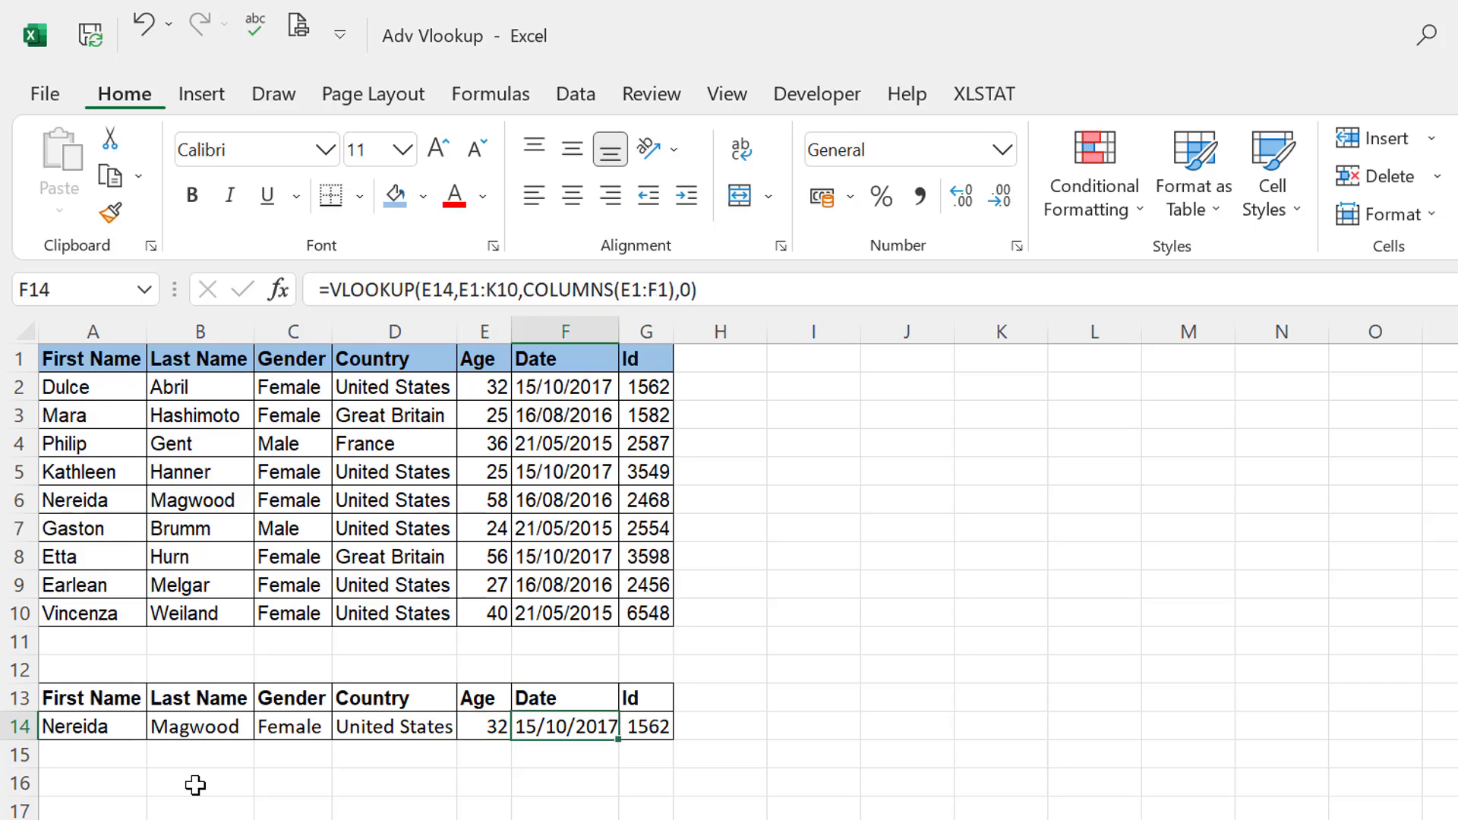
pyautogui.press('Up')
pyautogui.press('Up')
pyautogui.press('Up')
pyautogui.press('Up')
pyautogui.press('Up')
pyautogui.press('Up')
pyautogui.press('Up')
pyautogui.press('Up')
pyautogui.press('Up')
pyautogui.press('Up')
pyautogui.press('Up')
pyautogui.press('Up')
pyautogui.press('Up')
pyautogui.press('Down')
pyautogui.press('Down')
pyautogui.press('Down')
pyautogui.press('Down')
pyautogui.press('Down')
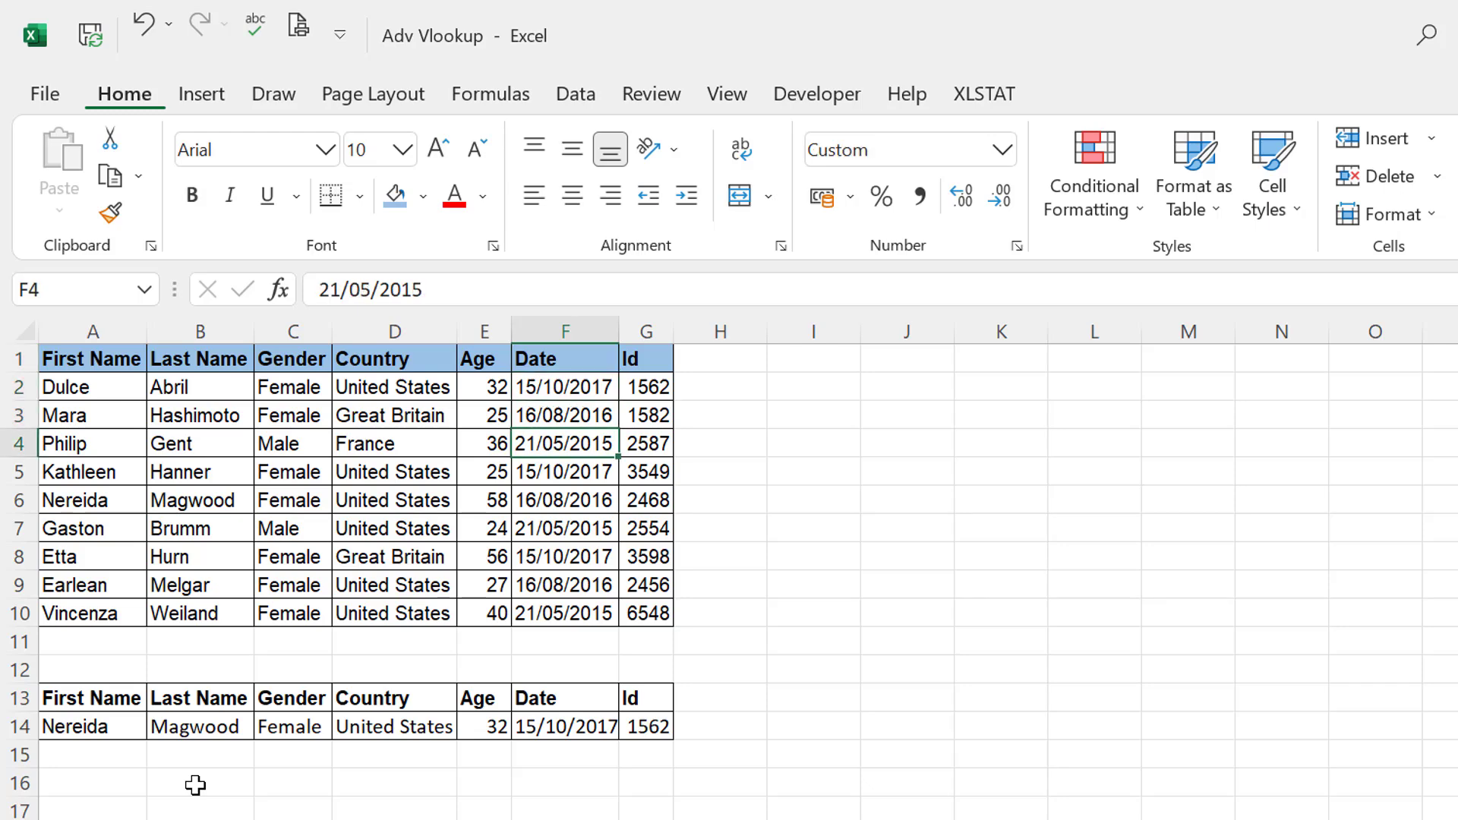
pyautogui.hotkey('shift', 'space')
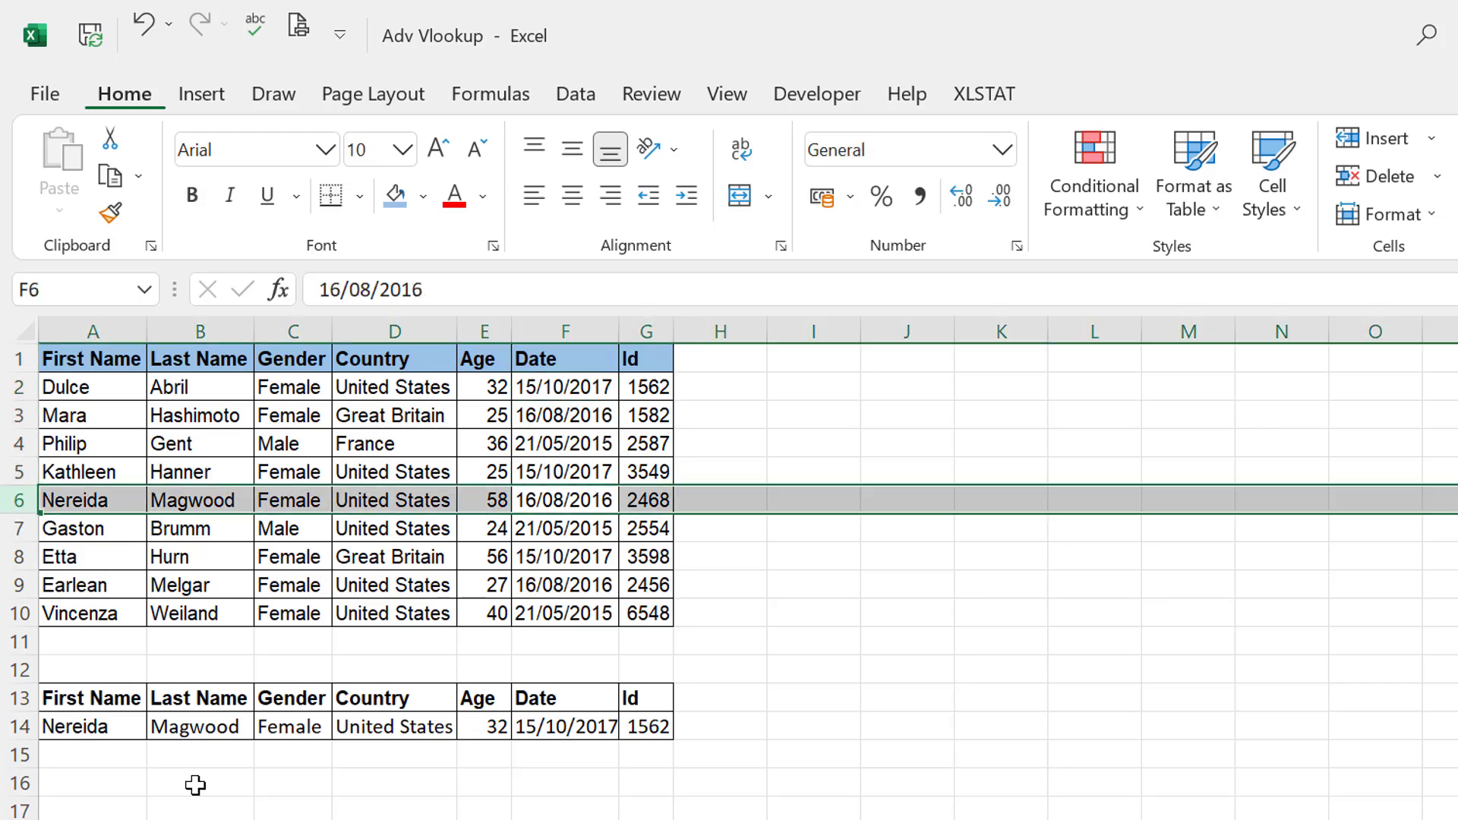
pyautogui.press('Down')
pyautogui.press('Down')
pyautogui.press('Down')
pyautogui.press('Down')
pyautogui.press('Down')
pyautogui.press('Down')
pyautogui.press('Down')
pyautogui.press('Down')
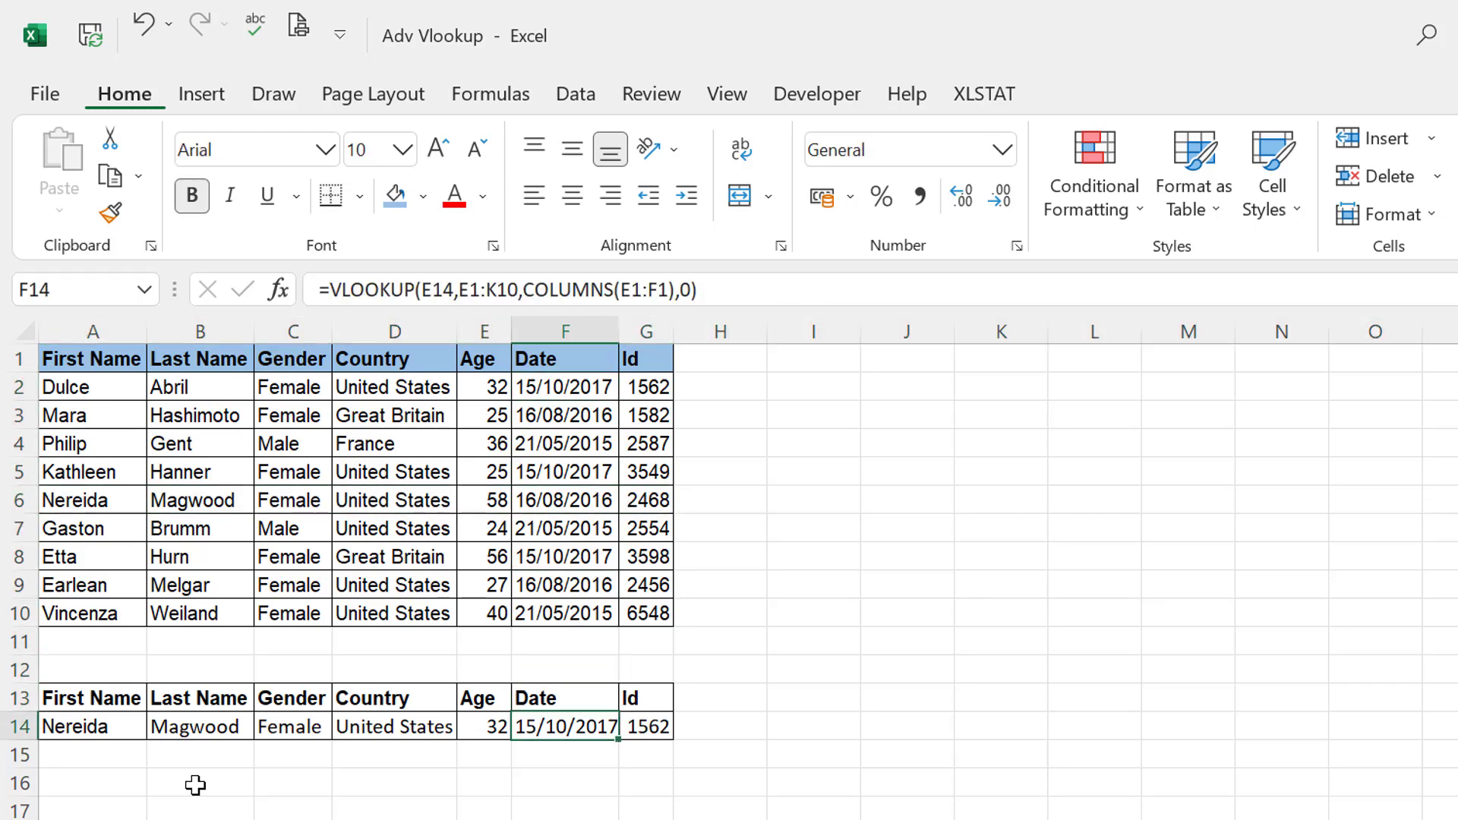
# - Examine the source Country column and row 2, including D2:E2, against the country and age returned in D14:E14
pyautogui.press('Right')
pyautogui.press('Left')
pyautogui.press('Left')
pyautogui.press('Left')
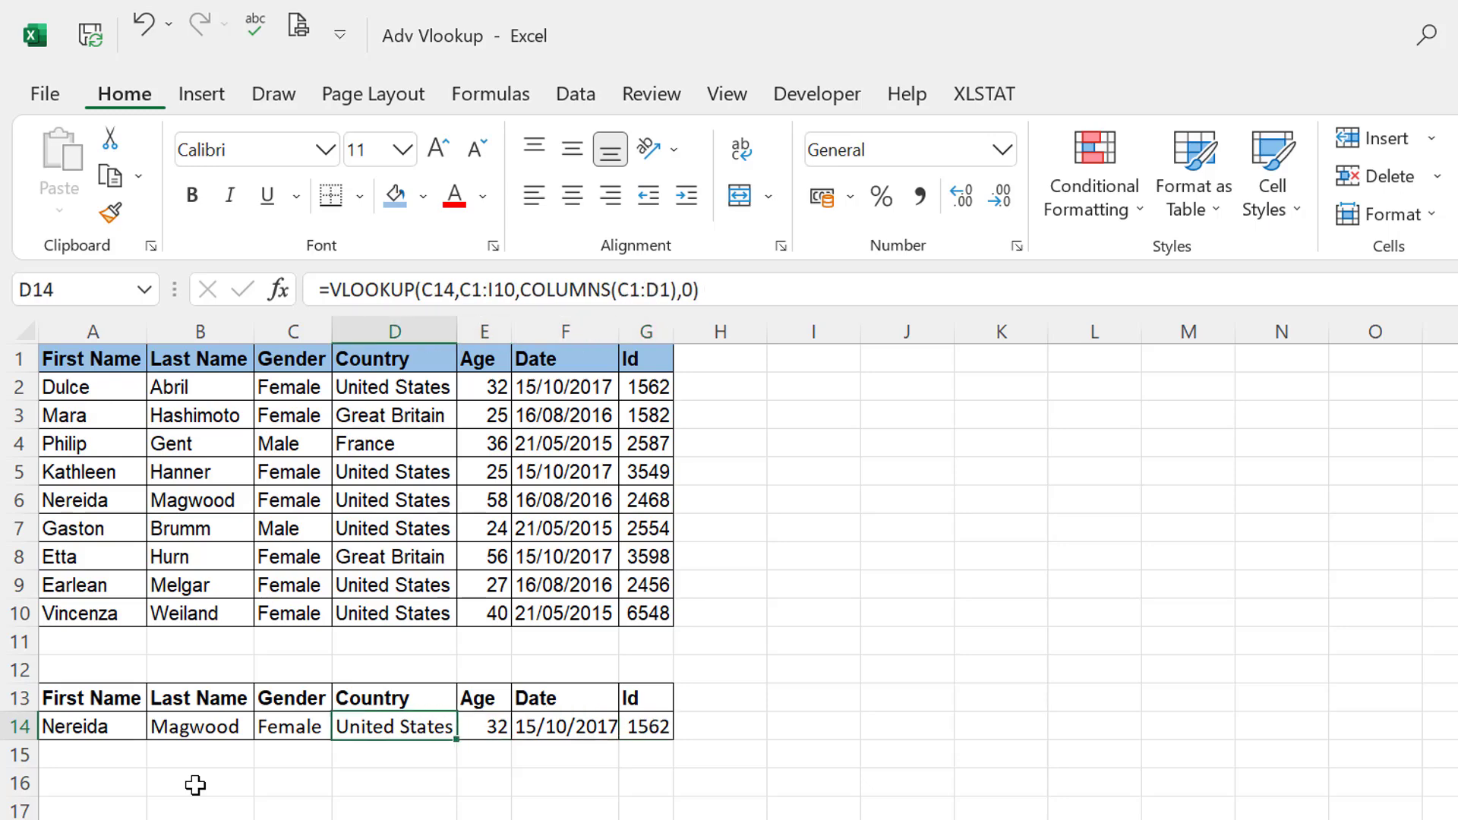
pyautogui.press('Right')
pyautogui.press('Up')
pyautogui.press('Up')
pyautogui.press('Up')
pyautogui.press('Up')
pyautogui.press('Up')
pyautogui.press('Up')
pyautogui.press('Up')
pyautogui.press('Up')
pyautogui.press('Up')
pyautogui.press('Up')
pyautogui.press('Up')
pyautogui.press('Up')
pyautogui.press('Up')
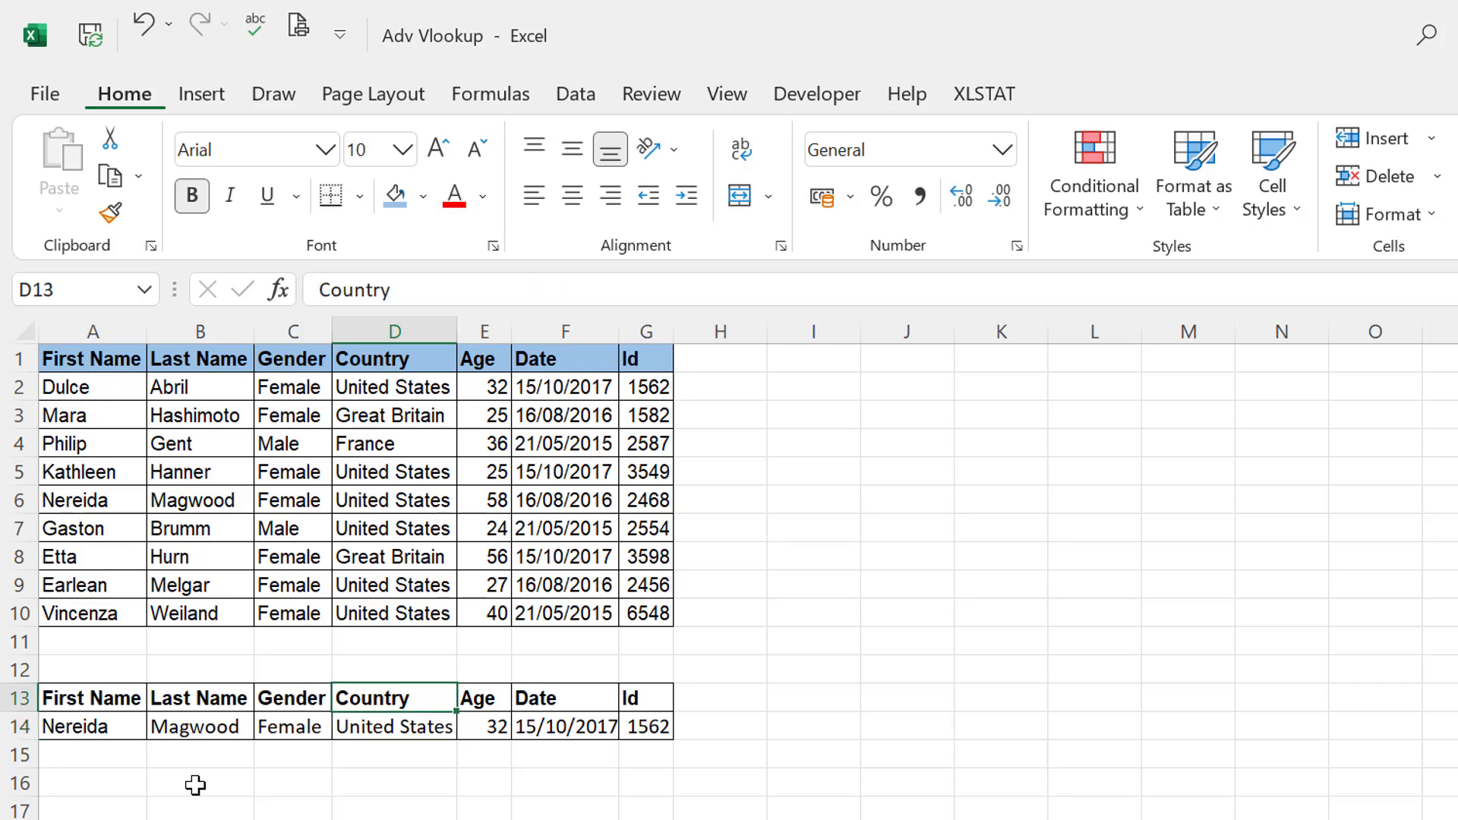
pyautogui.press('Down')
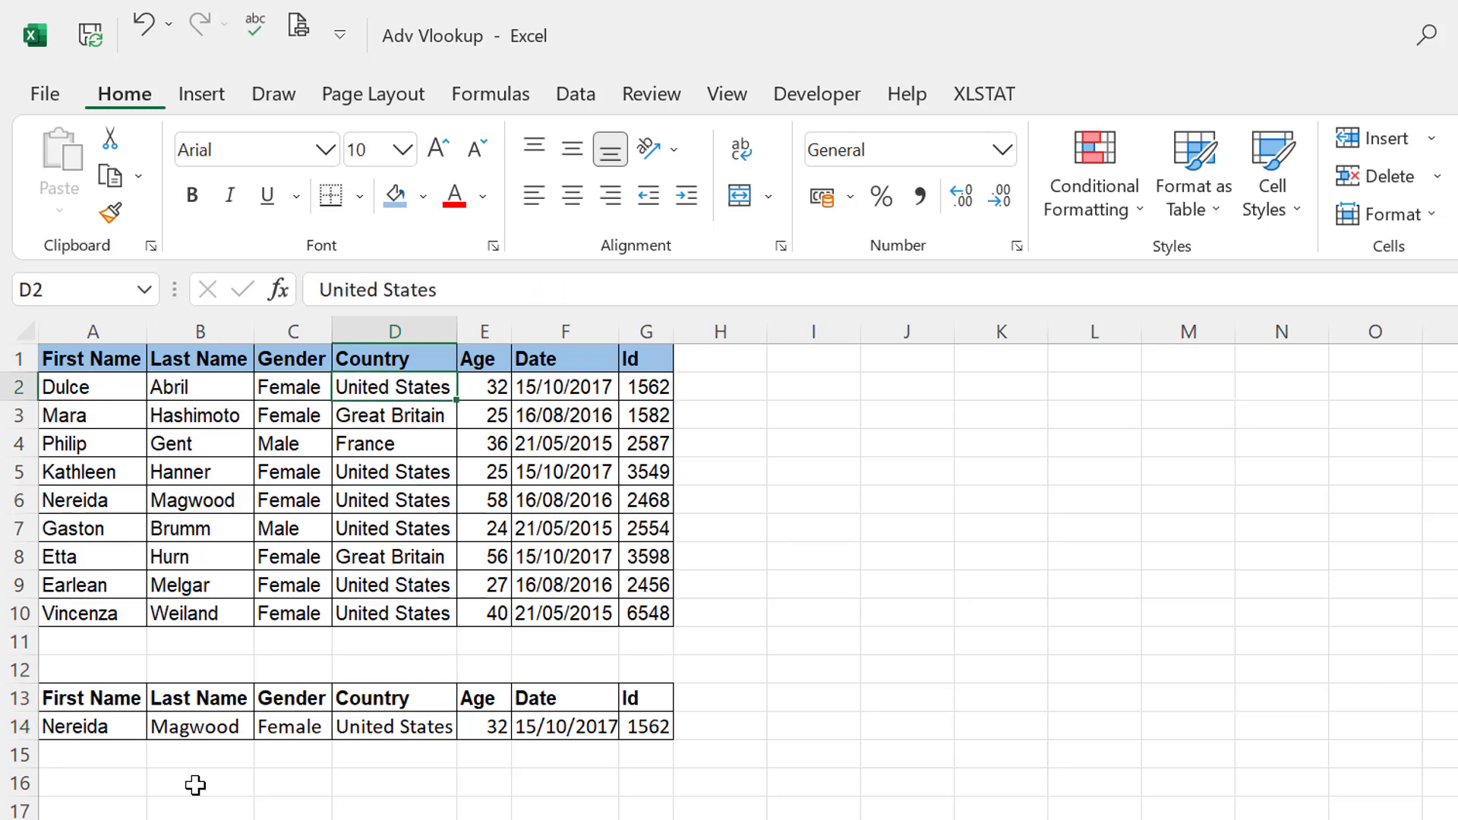
pyautogui.hotkey('shift', 'space')
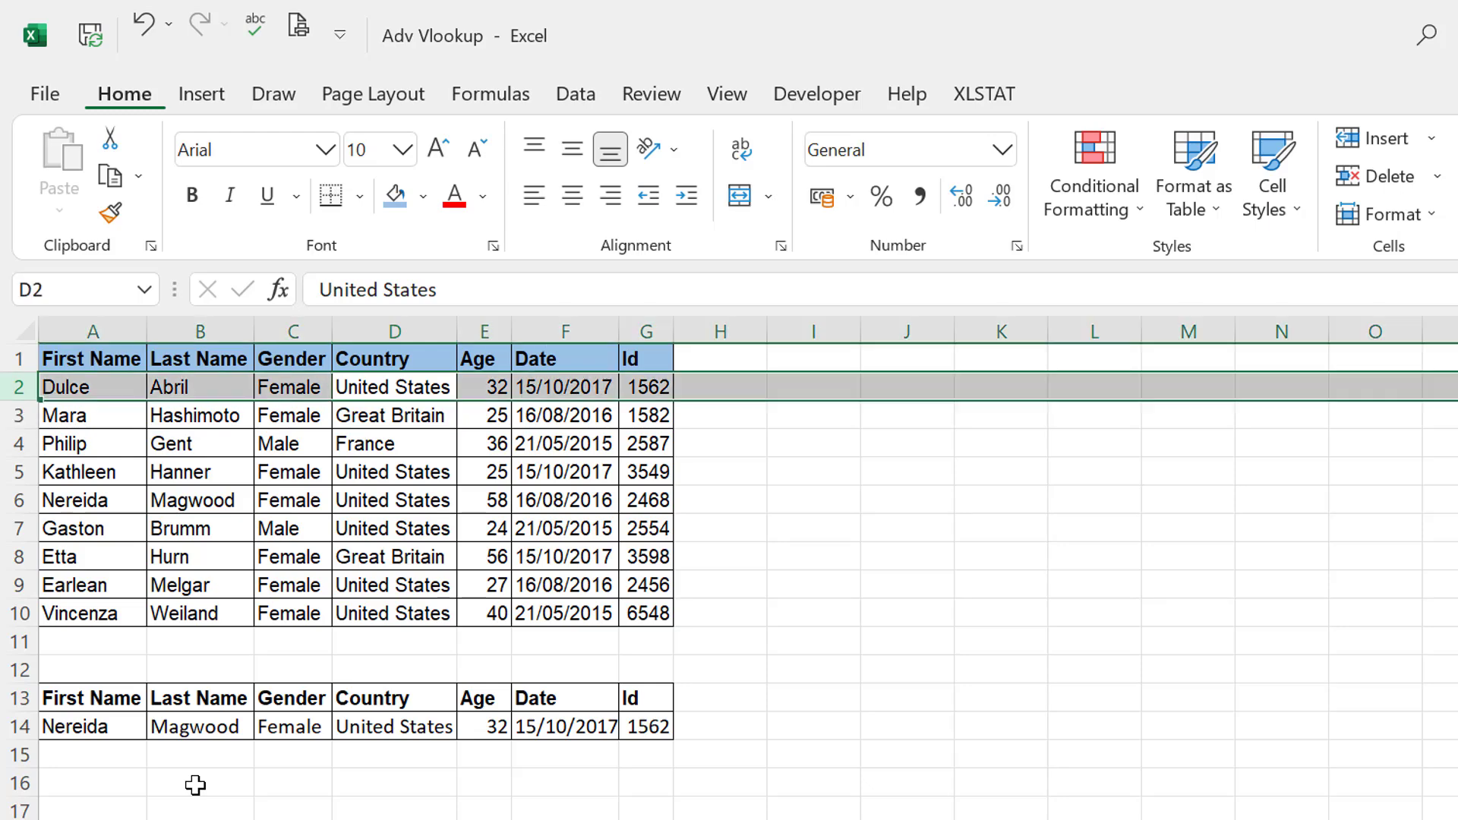
pyautogui.press('Down')
pyautogui.press('Up')
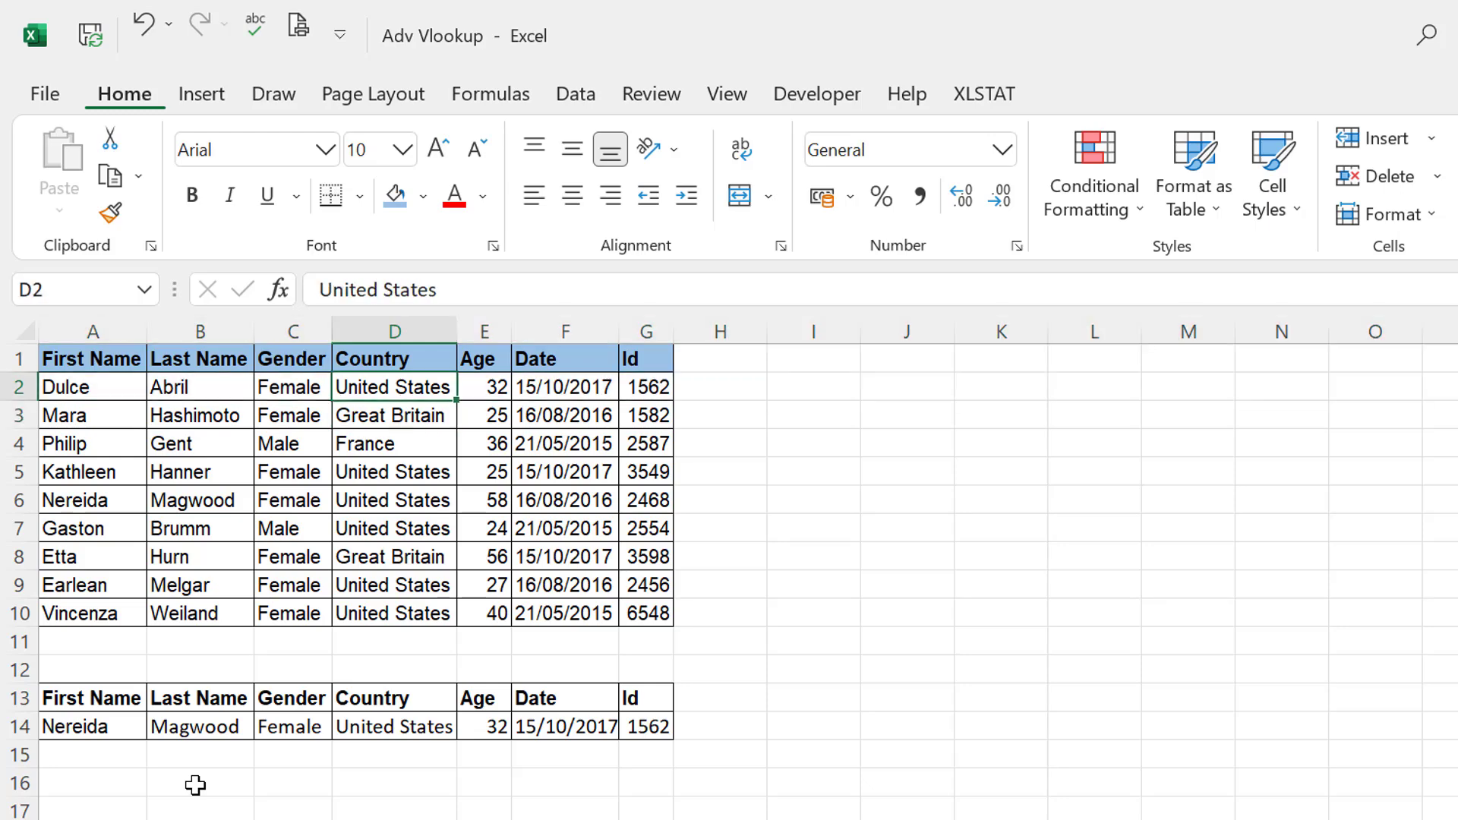
pyautogui.hotkey('shift', 'Right')
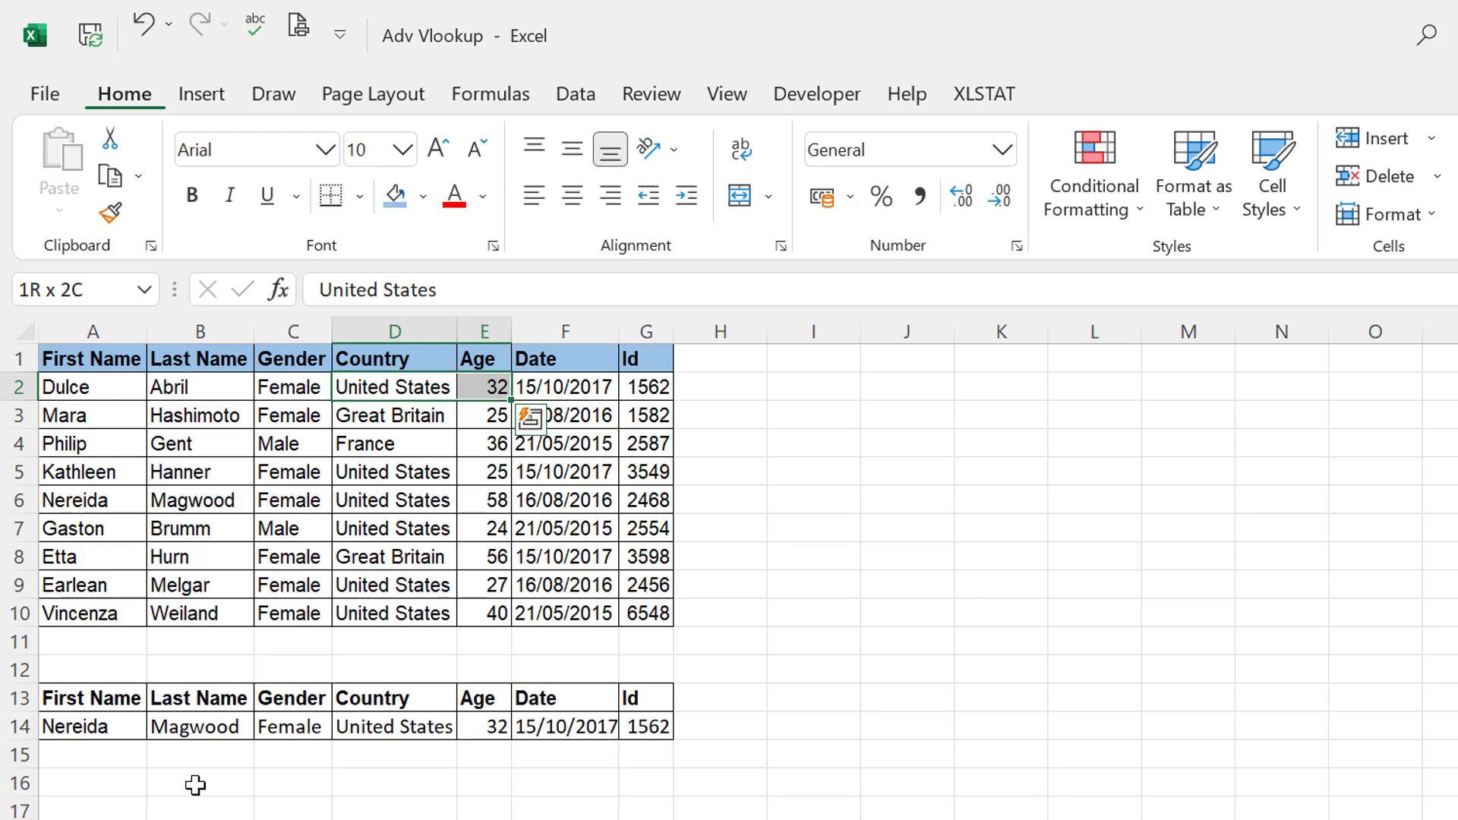
pyautogui.press('Down')
pyautogui.press('Down')
pyautogui.press('Down')
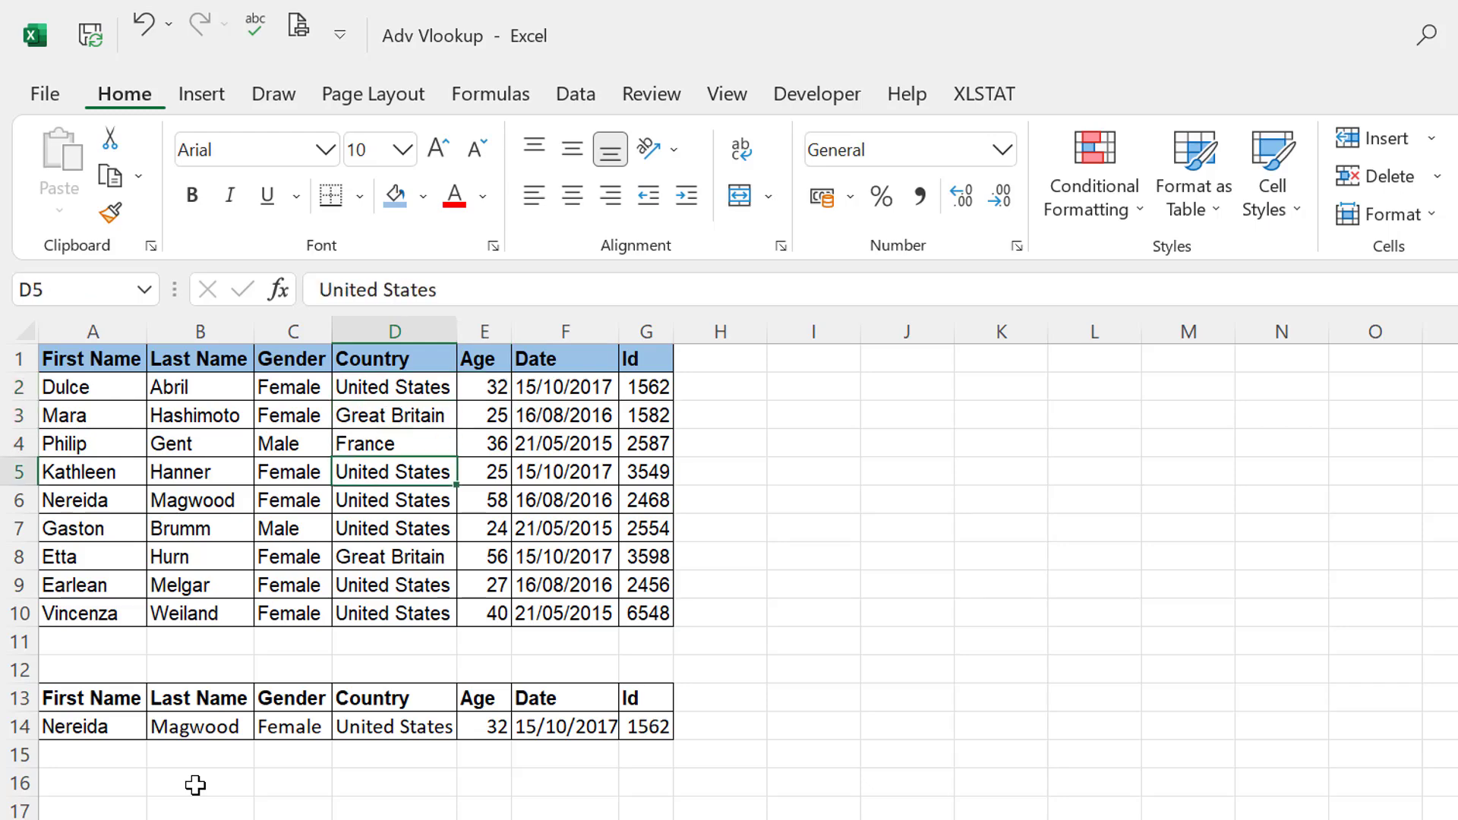
# - Examine the header and first entries of the source Country column in D1:D5
pyautogui.press('Up')
pyautogui.press('Up')
pyautogui.press('Up')
pyautogui.press('Up')
pyautogui.press('Down')
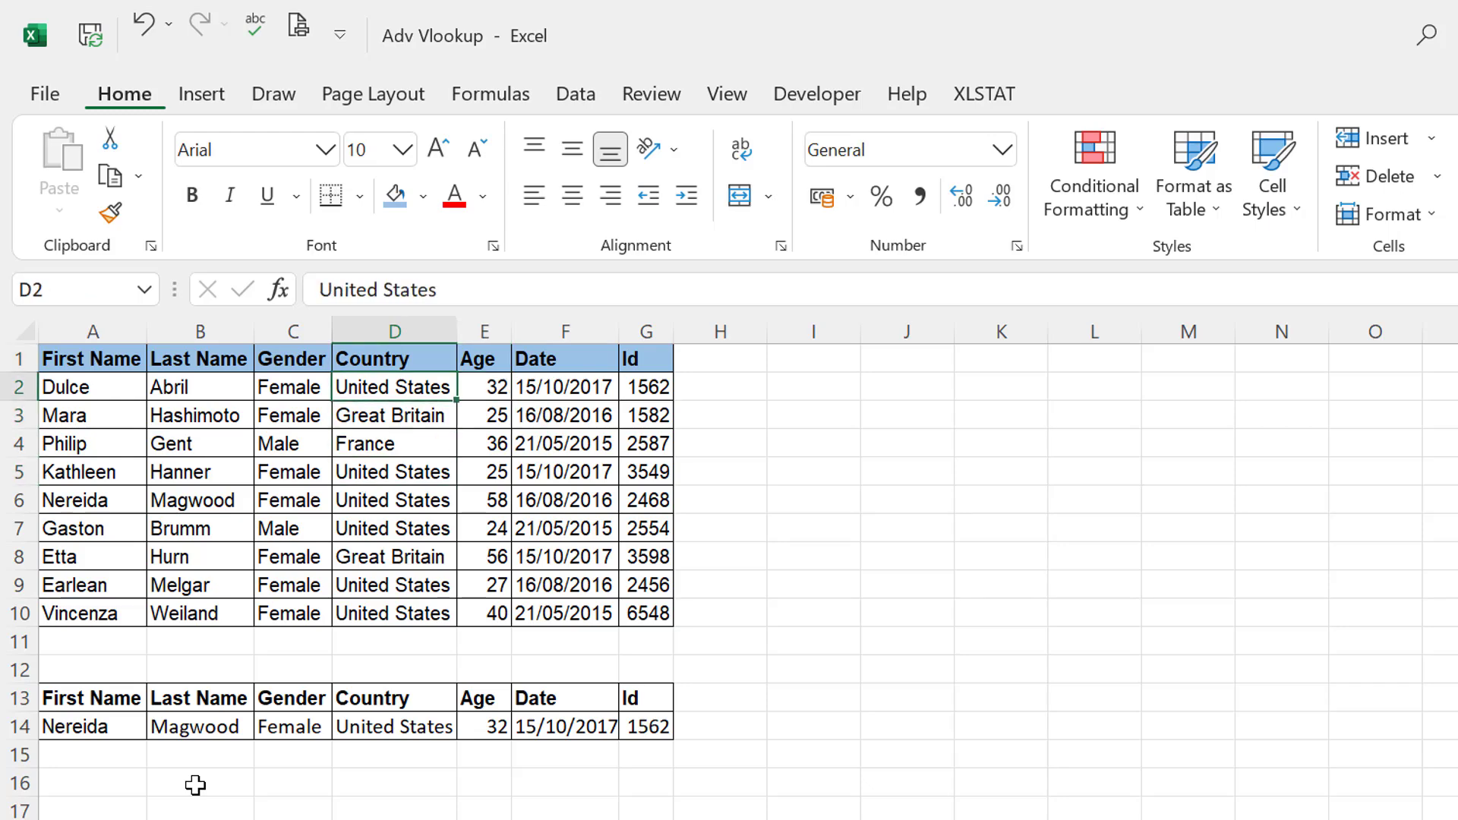
pyautogui.press('Down')
pyautogui.press('Up')
pyautogui.press('Up')
pyautogui.press('Down')
pyautogui.press('Up')
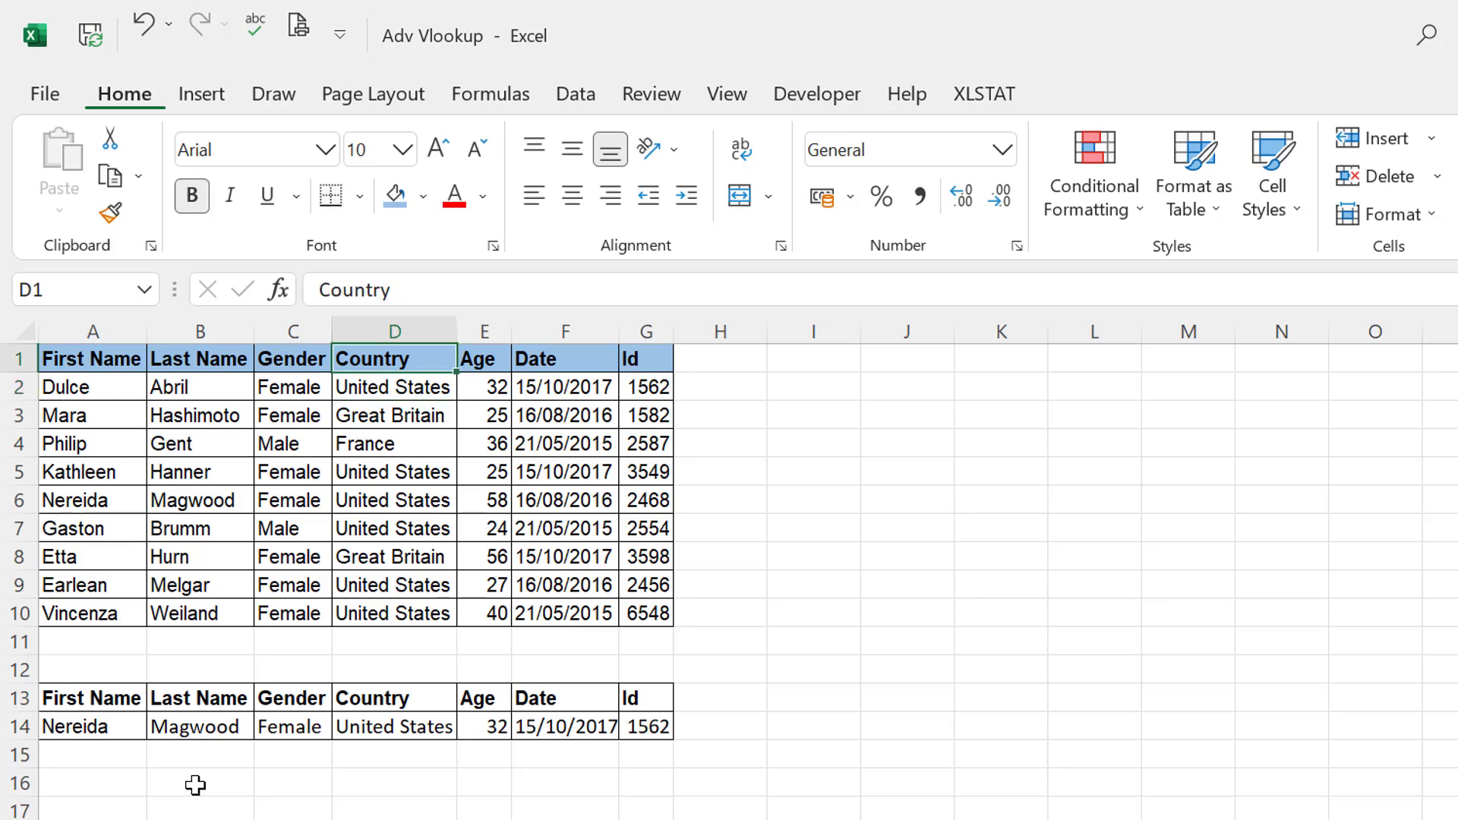
pyautogui.press('Down')
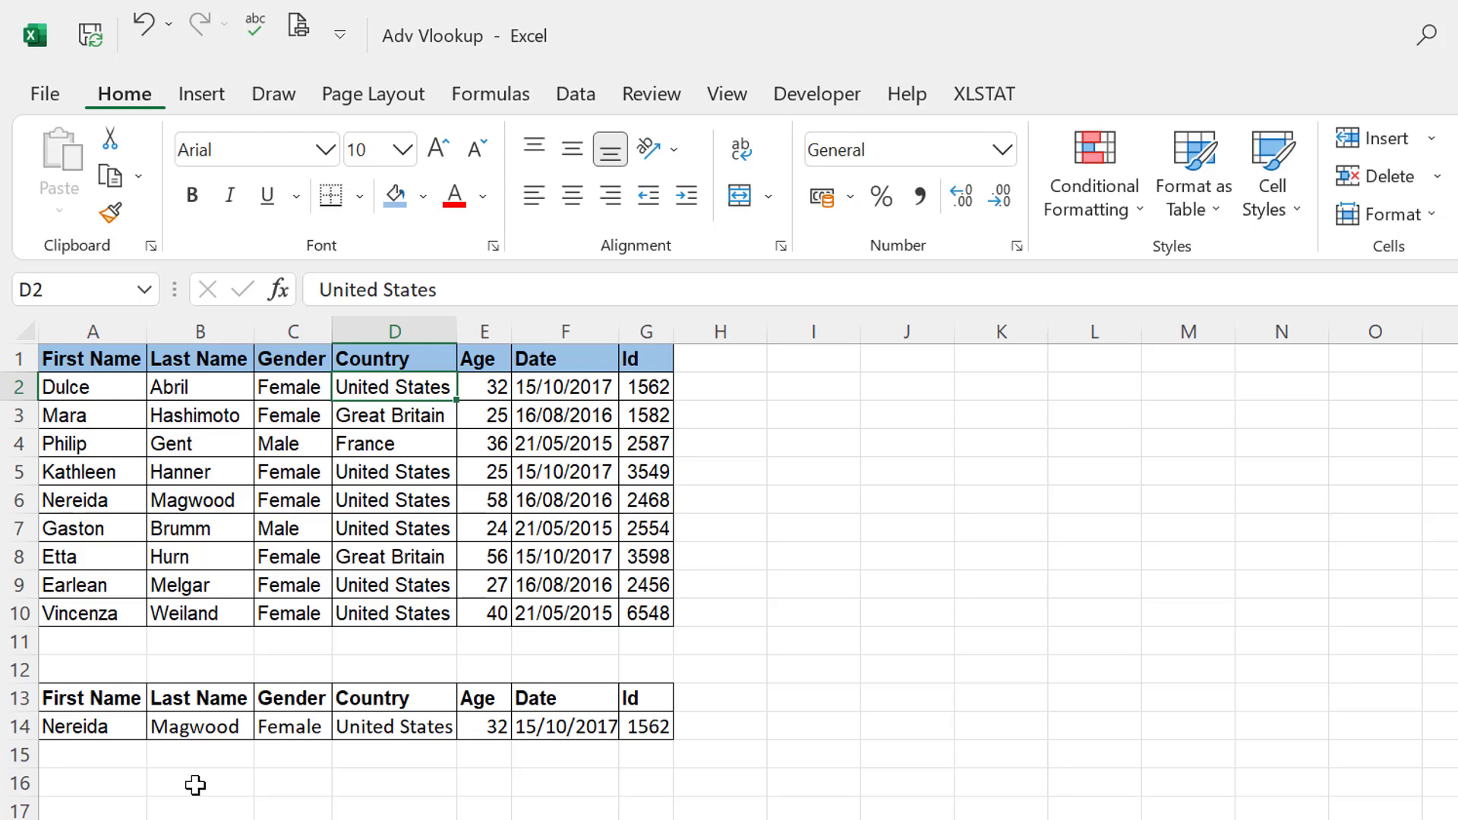
# - Compare the first source Country and Age entries in D2:E2 with the country and age returned in row 14
pyautogui.press('Right')
pyautogui.press('Down')
pyautogui.press('Left')
pyautogui.press('Down')
pyautogui.press('Down')
pyautogui.press('Down')
pyautogui.press('Down')
pyautogui.press('Down')
pyautogui.press('Down')
pyautogui.press('Down')
pyautogui.press('Down')
pyautogui.press('Down')
pyautogui.press('Down')
pyautogui.press('Down')
pyautogui.press('Down')
pyautogui.press('Down')
pyautogui.press('Down')
pyautogui.press('Down')
pyautogui.press('Down')
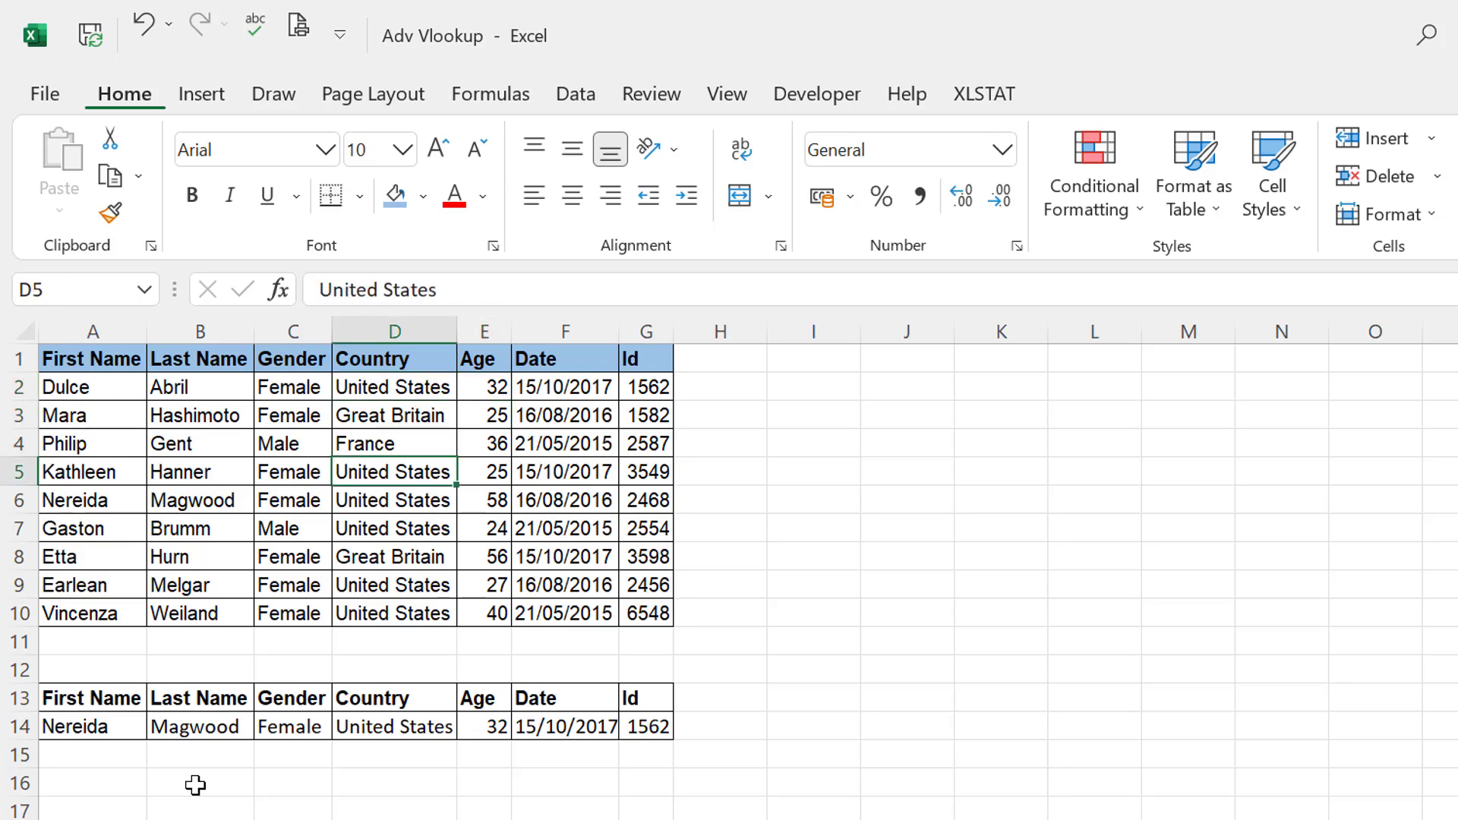
pyautogui.press('Up')
pyautogui.press('Up')
pyautogui.press('Up')
pyautogui.press('Up')
pyautogui.press('Left')
pyautogui.press('Right')
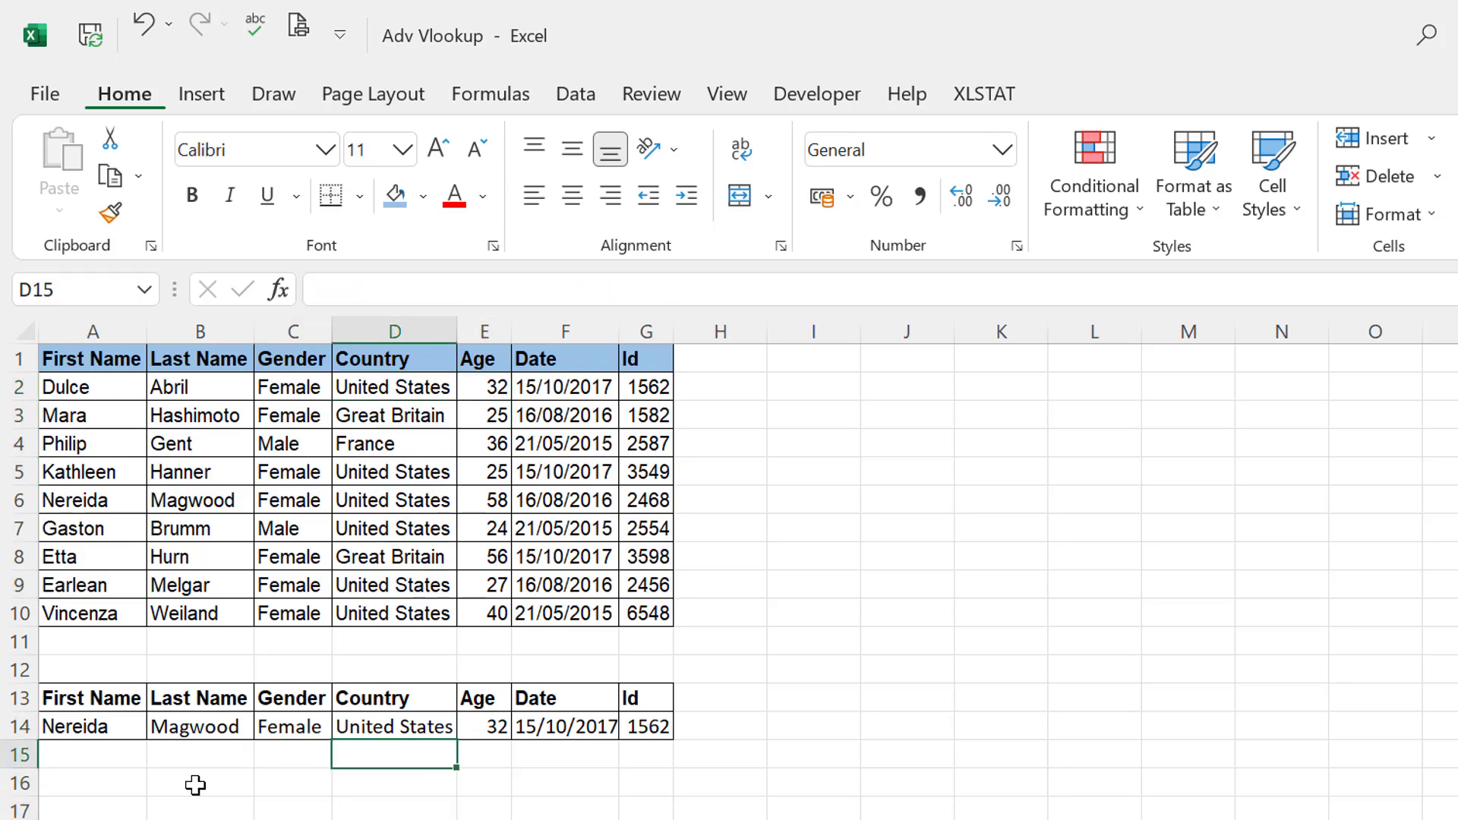
# - Review the VLOOKUP formulas cell by cell across the result row B14:G14
pyautogui.press('Up')
pyautogui.hotkey('shift', 'Right')
pyautogui.press('Left')
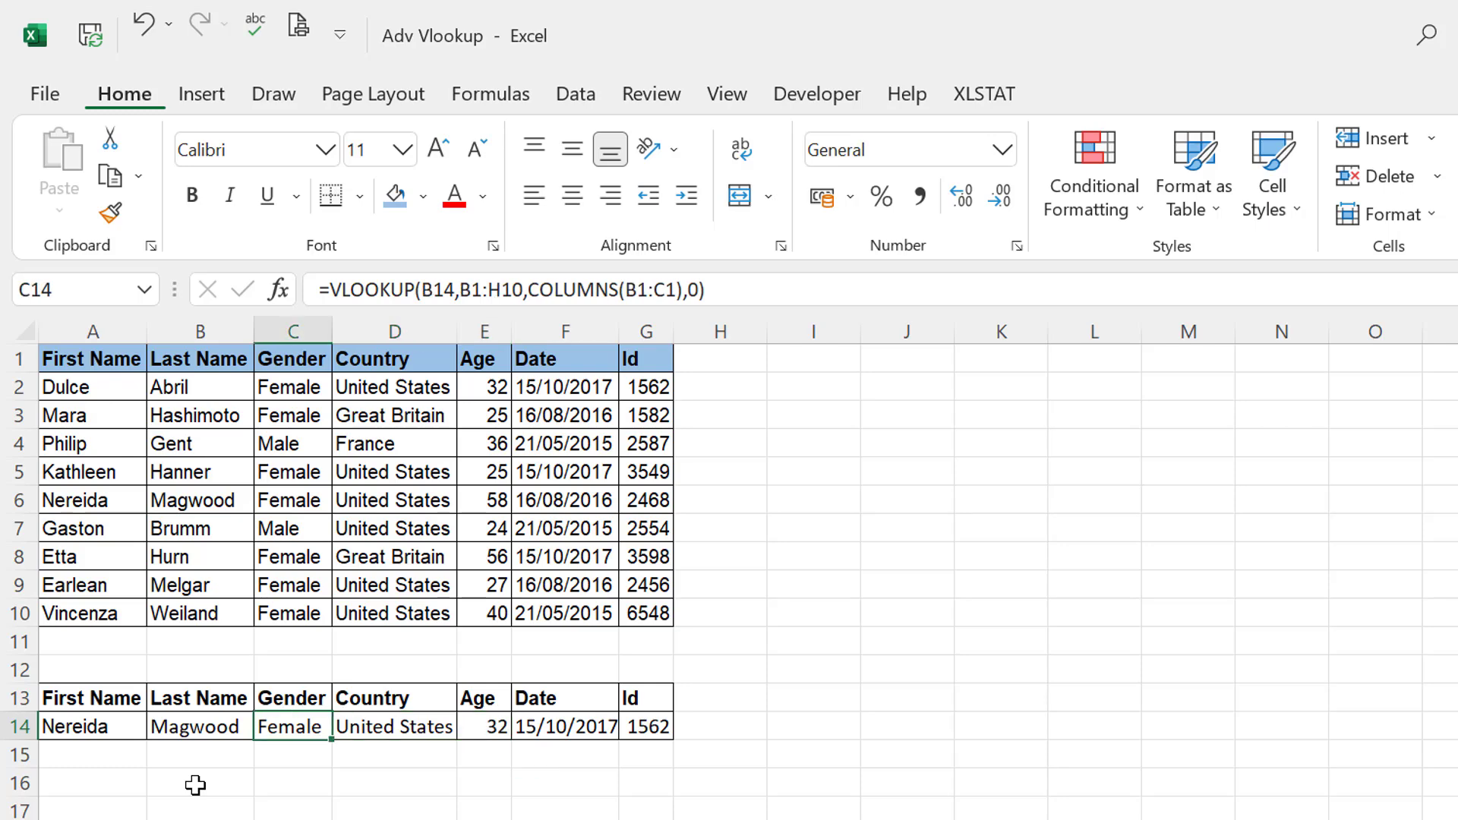
pyautogui.press('Right')
pyautogui.press('Right')
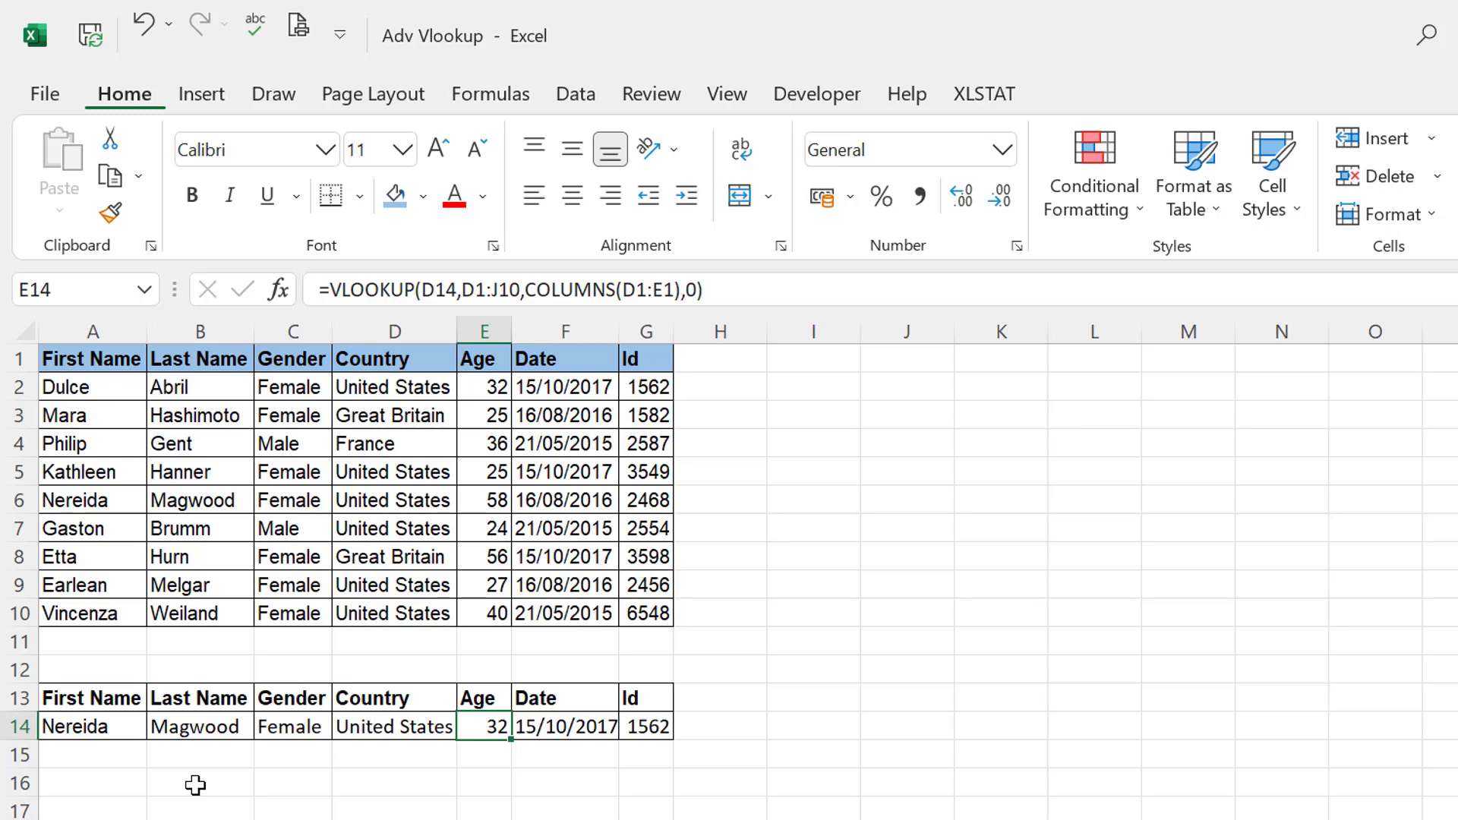
pyautogui.press('Right')
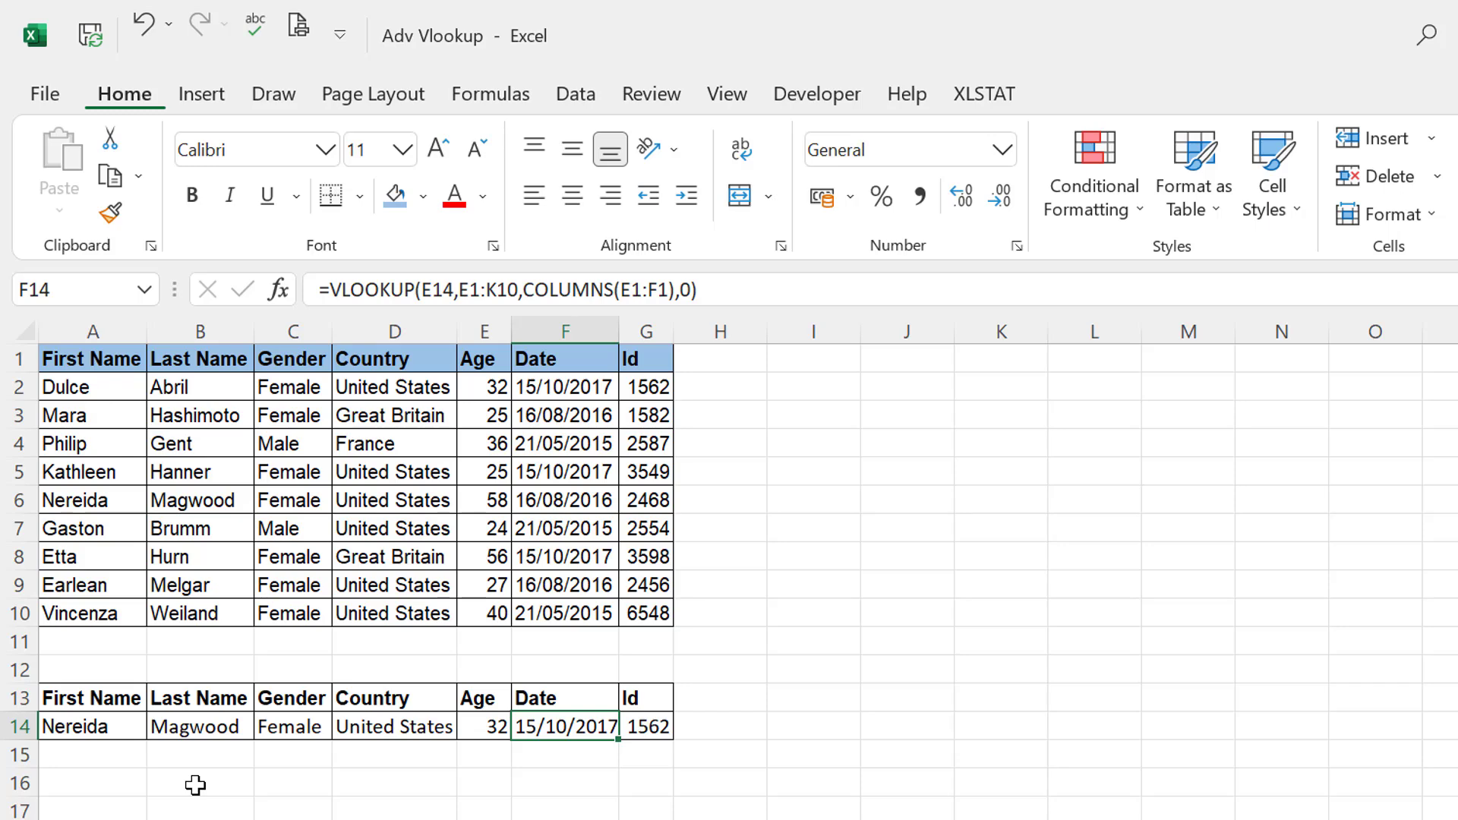
pyautogui.press('Right')
pyautogui.press('Home')
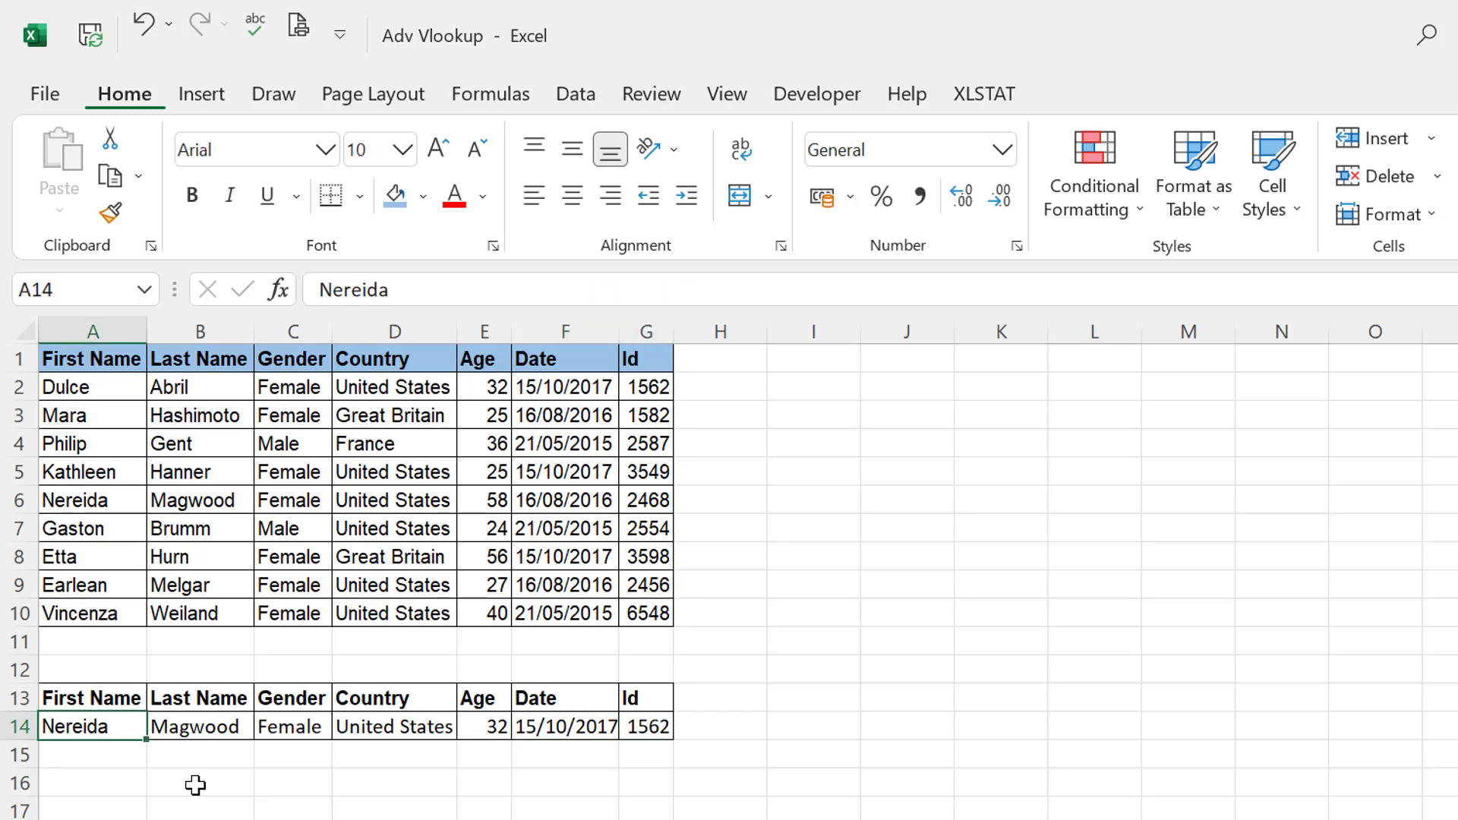
pyautogui.press('Right')
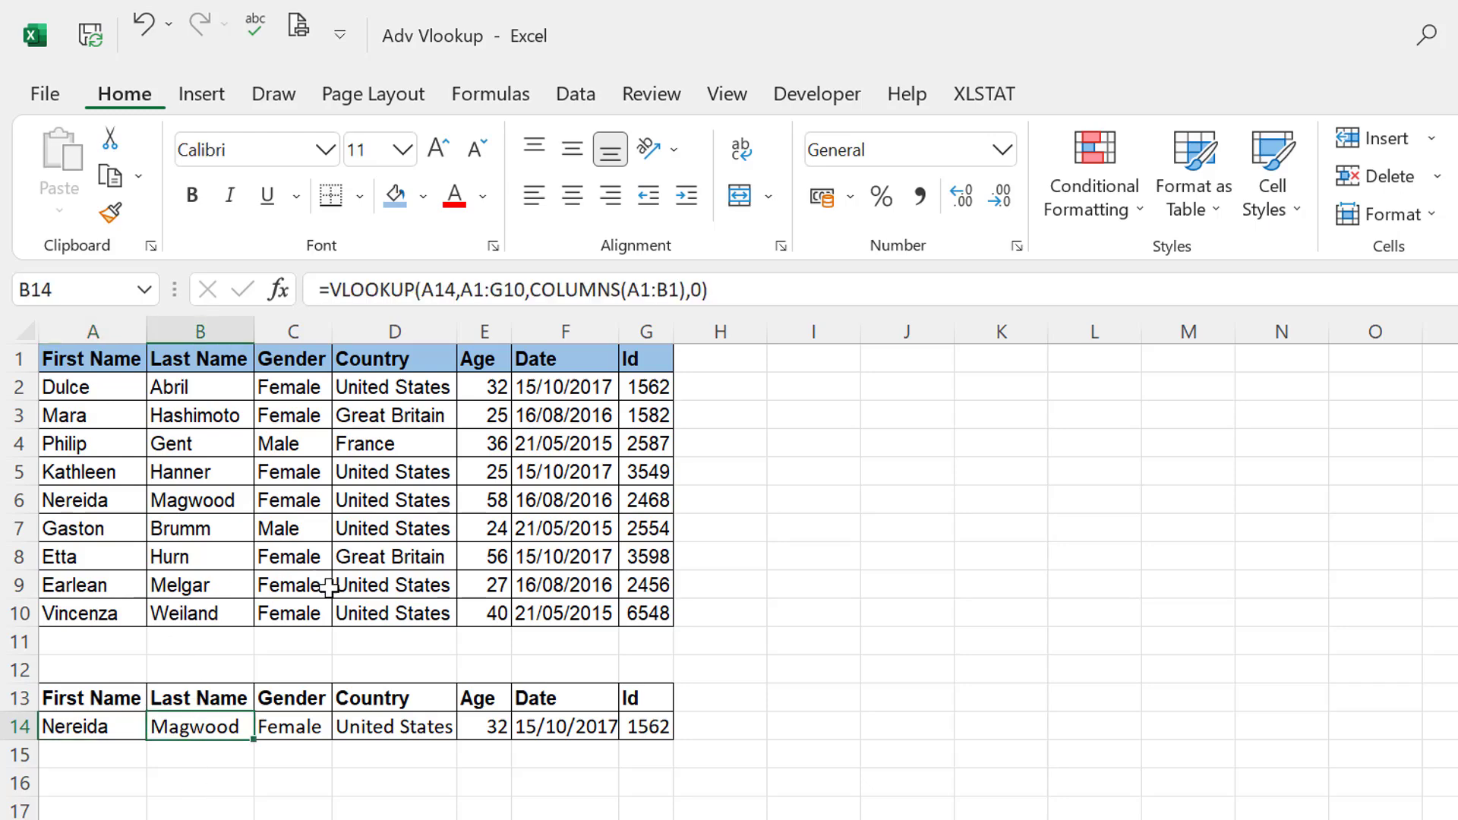
# - Replace the lookup name in A14 with the first name from source row 8, whose country is Great Britain
pyautogui.click(391, 561)
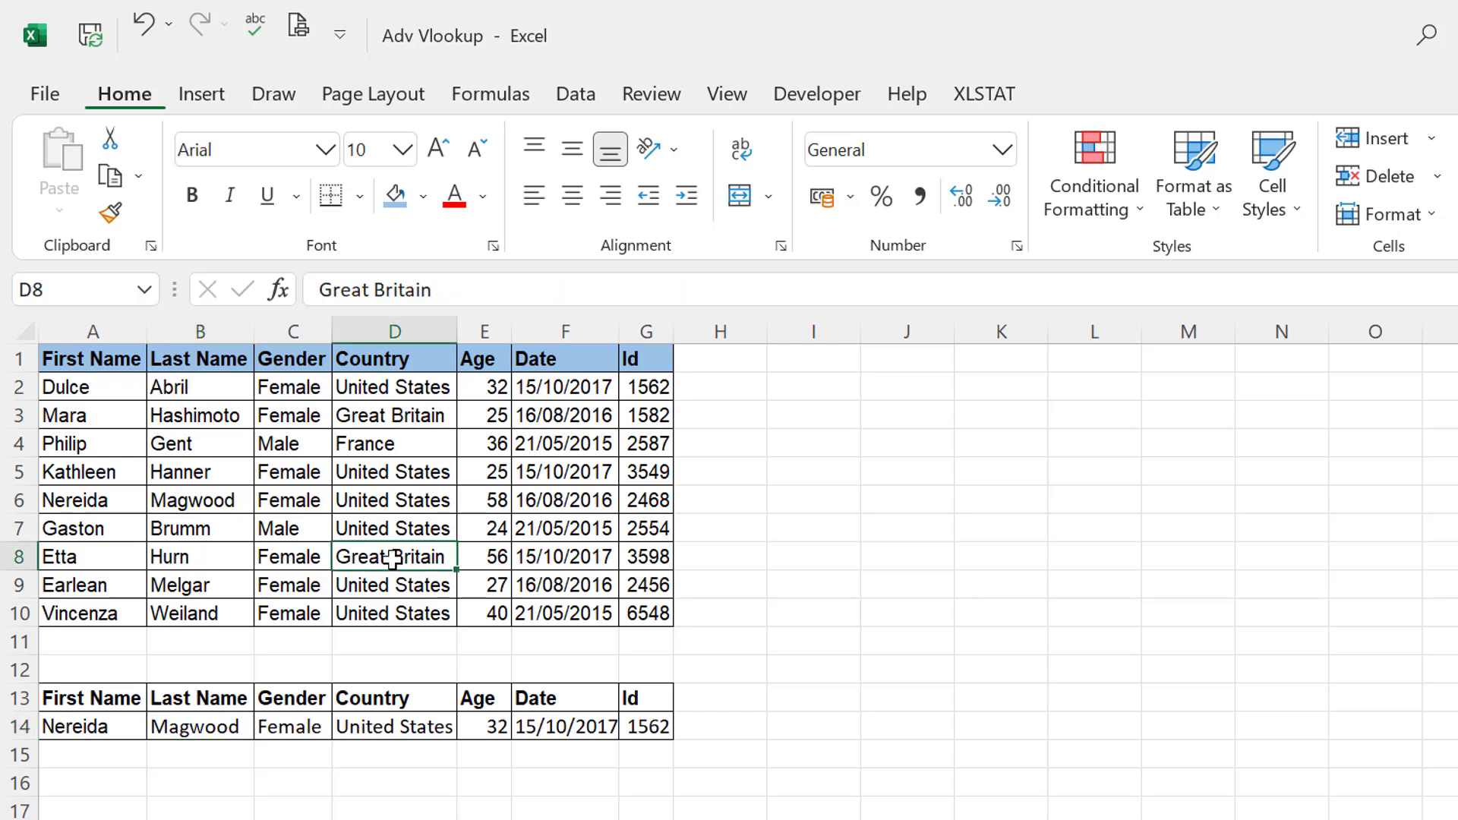
pyautogui.click(392, 417)
pyautogui.click(91, 558)
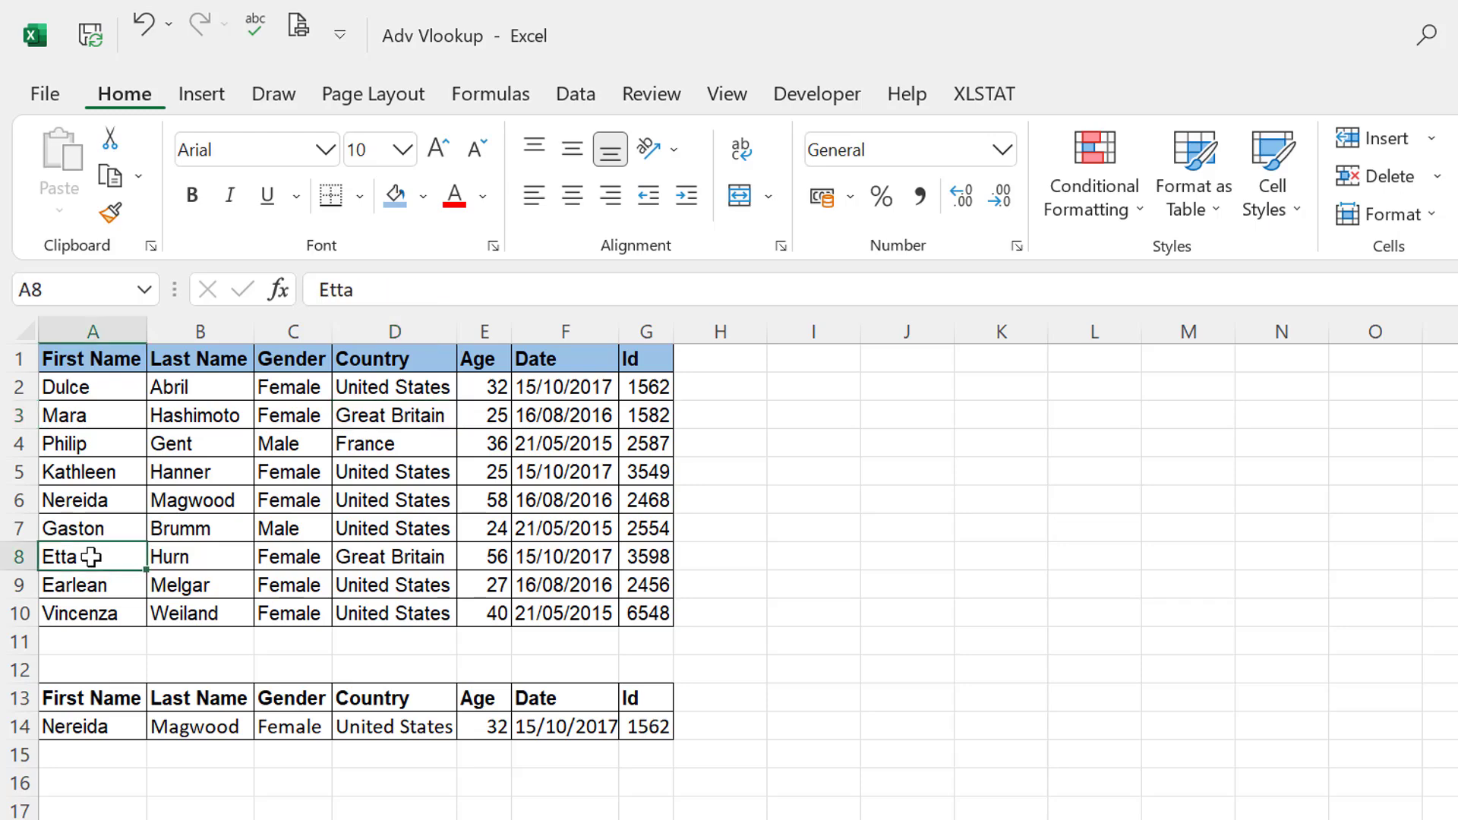
pyautogui.click(89, 734)
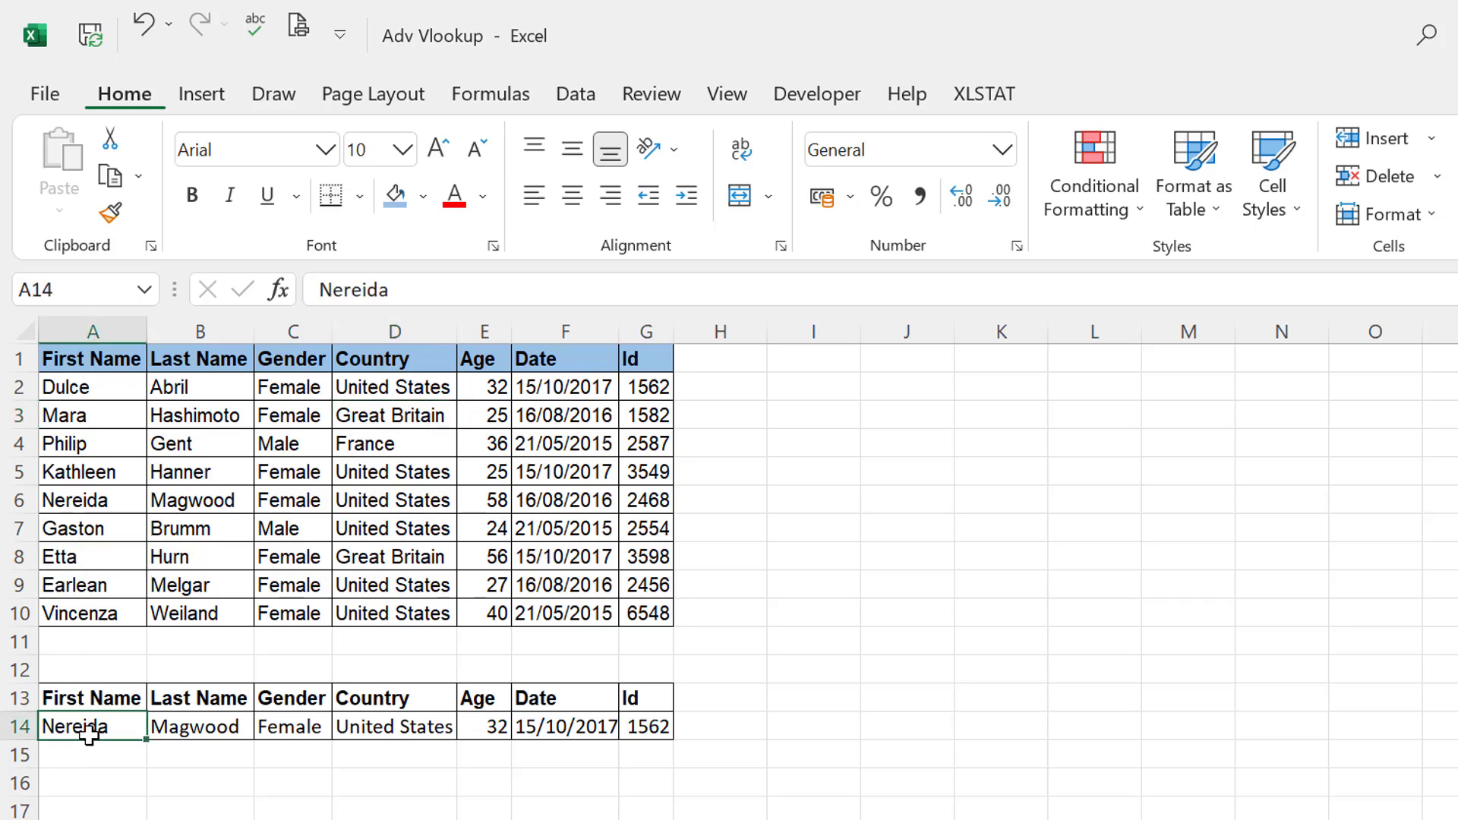
pyautogui.write('Etta')
pyautogui.press('Return')
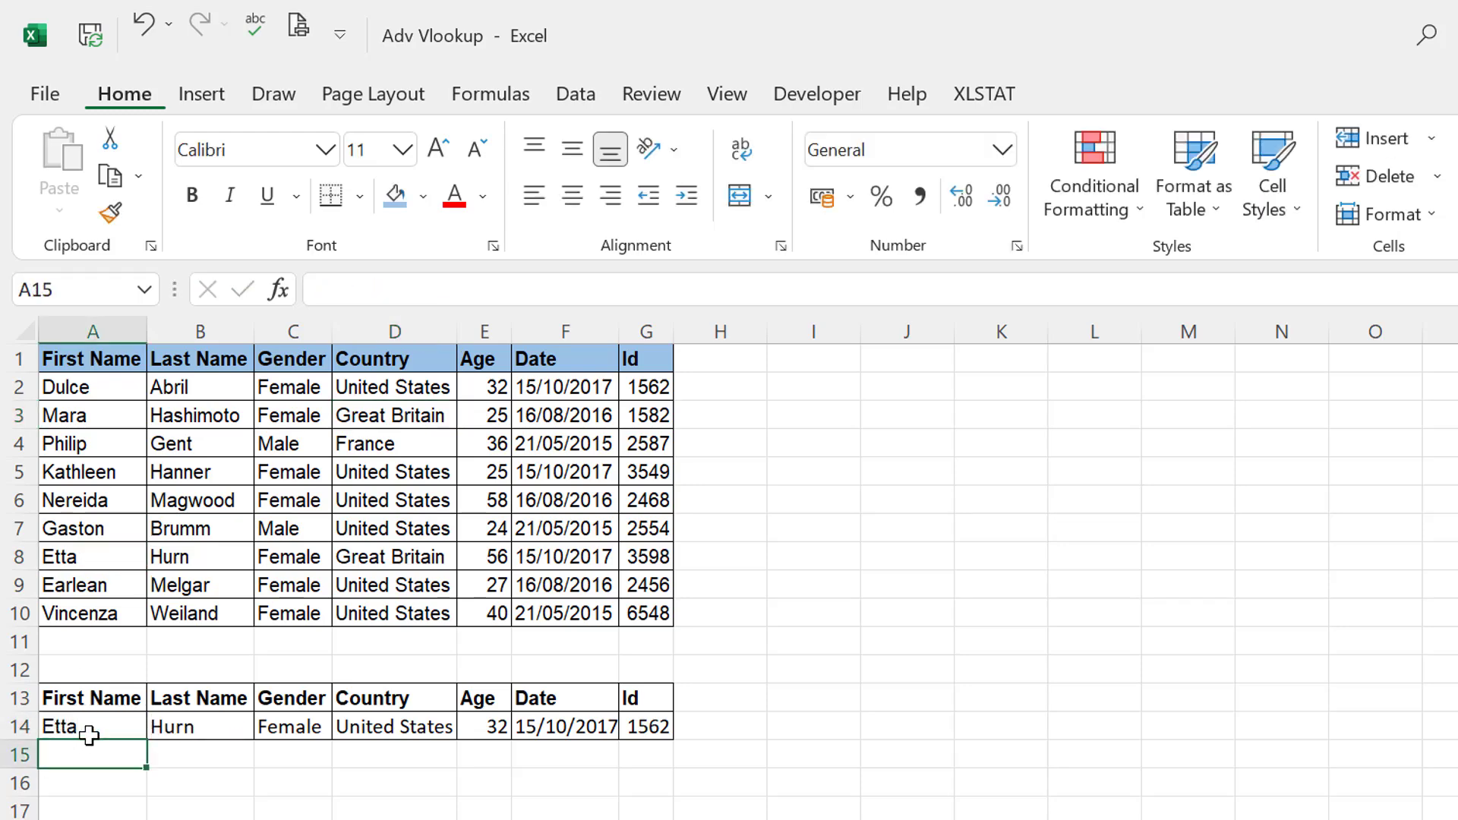
# - Compare the first and last name in A14:B14 with the names in source cells A8:B8
pyautogui.press('Up')
pyautogui.press('Right')
pyautogui.hotkey('shift', 'Left')
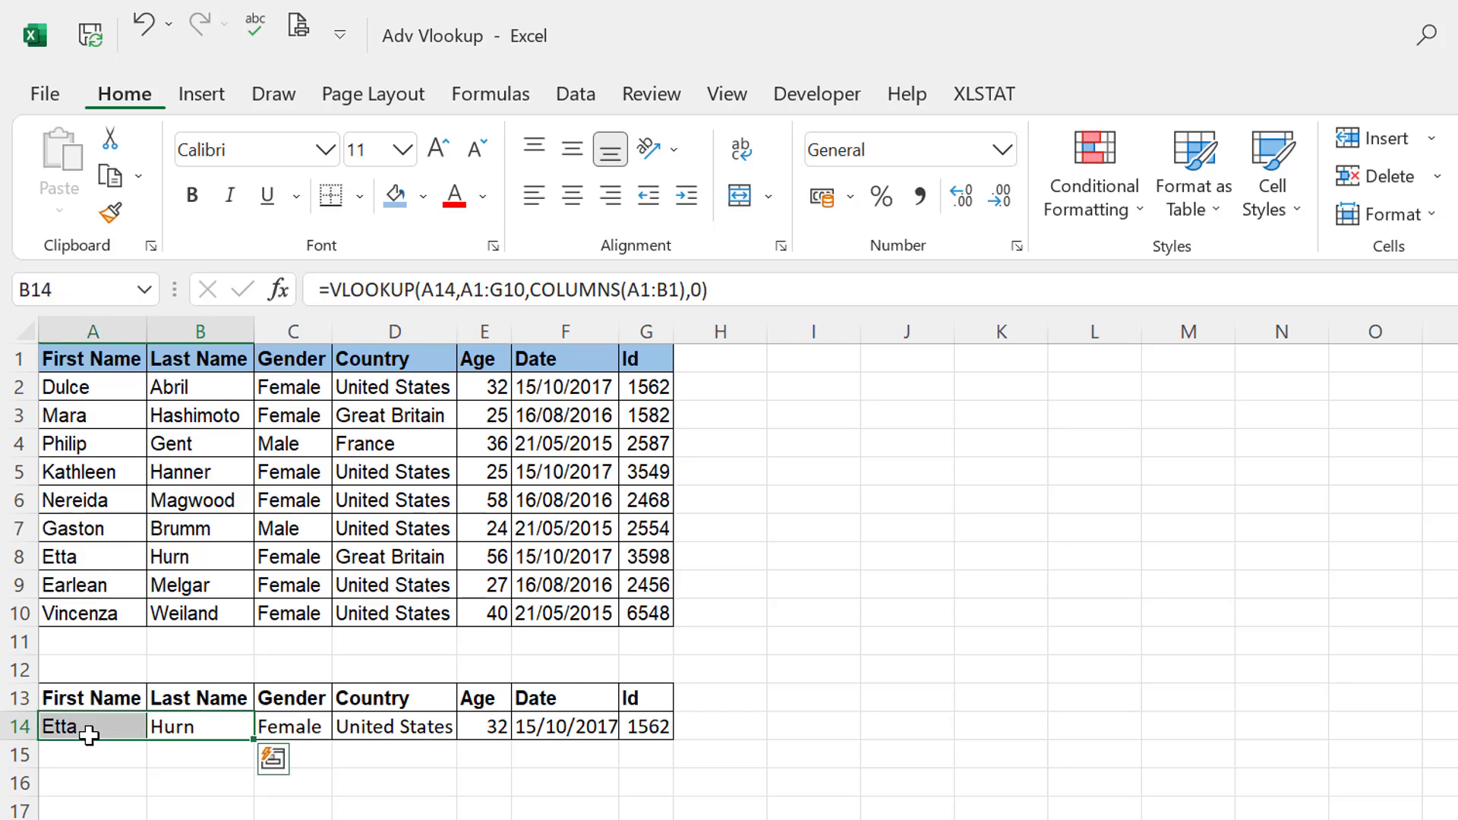
pyautogui.press('Up')
pyautogui.press('Up')
pyautogui.press('Up')
pyautogui.press('Up')
pyautogui.press('Up')
pyautogui.press('Left')
pyautogui.press('Up')
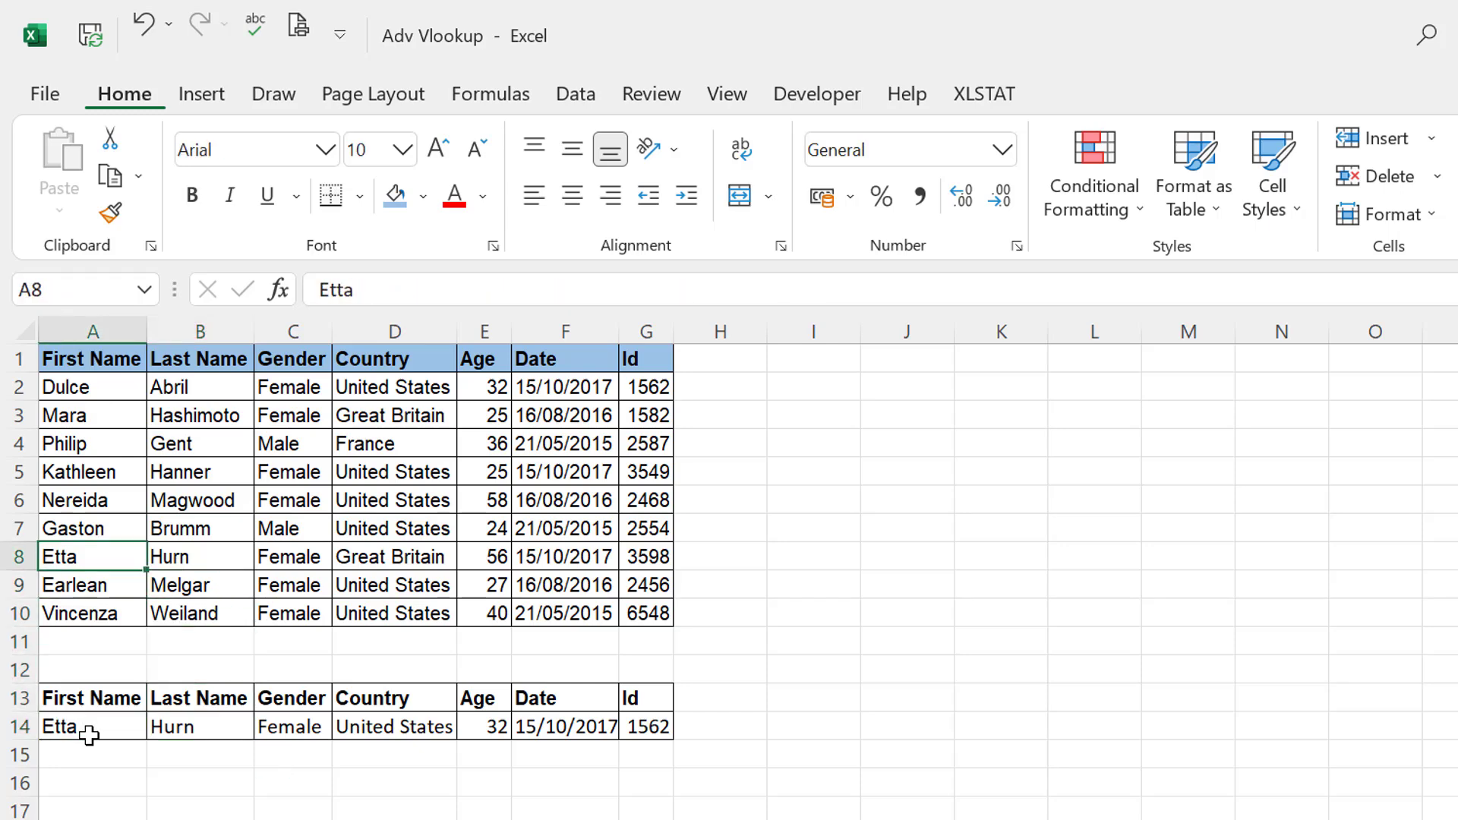
pyautogui.hotkey('shift', 'Right')
pyautogui.press('Down')
pyautogui.press('Down')
pyautogui.press('Down')
pyautogui.press('Down')
pyautogui.press('Down')
pyautogui.press('Down')
pyautogui.press('Right')
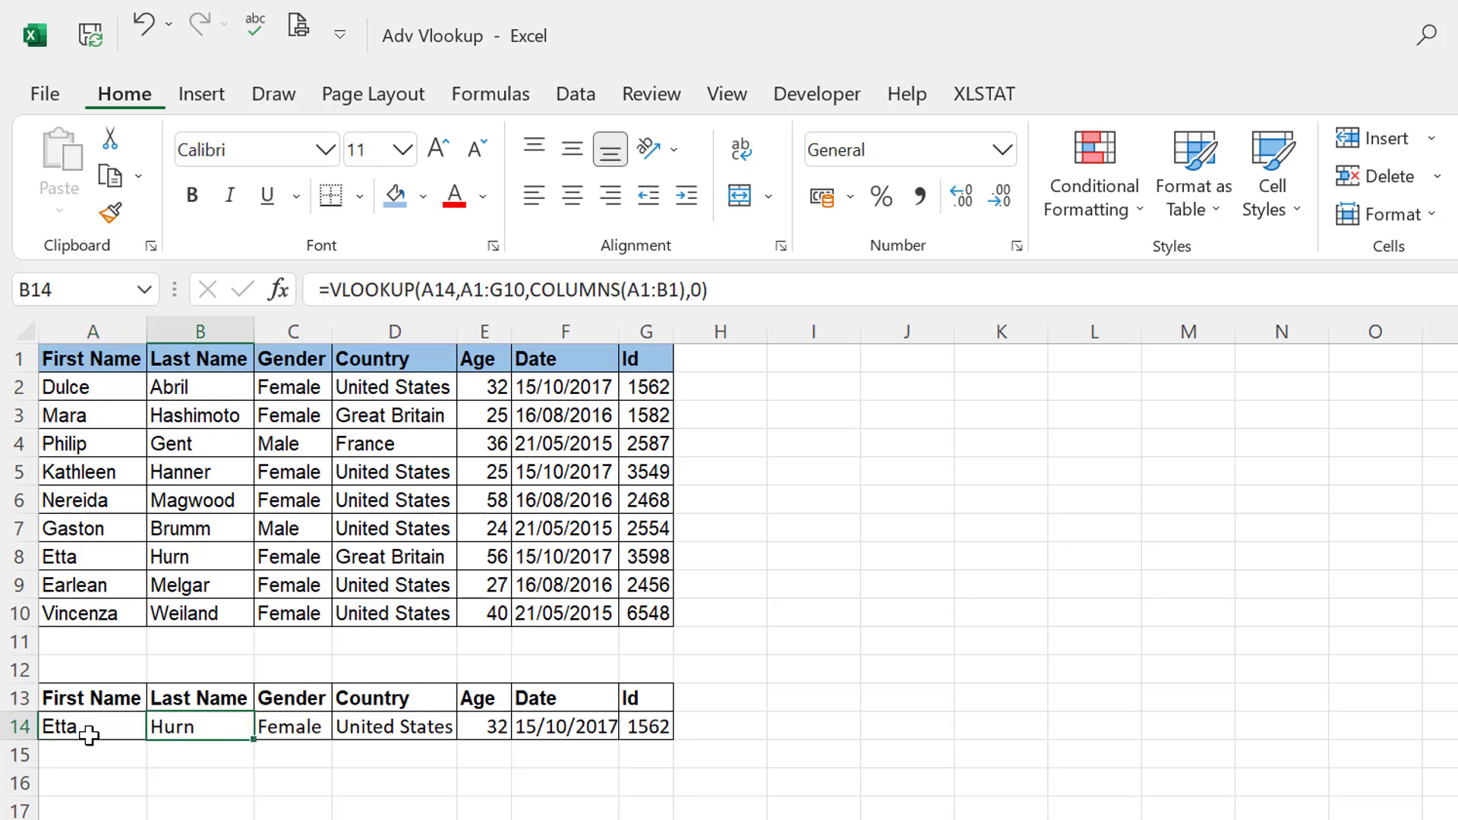
# - Compare the gender and country returned in C14:D14 with the first source entries in C2:D2
pyautogui.press('Right')
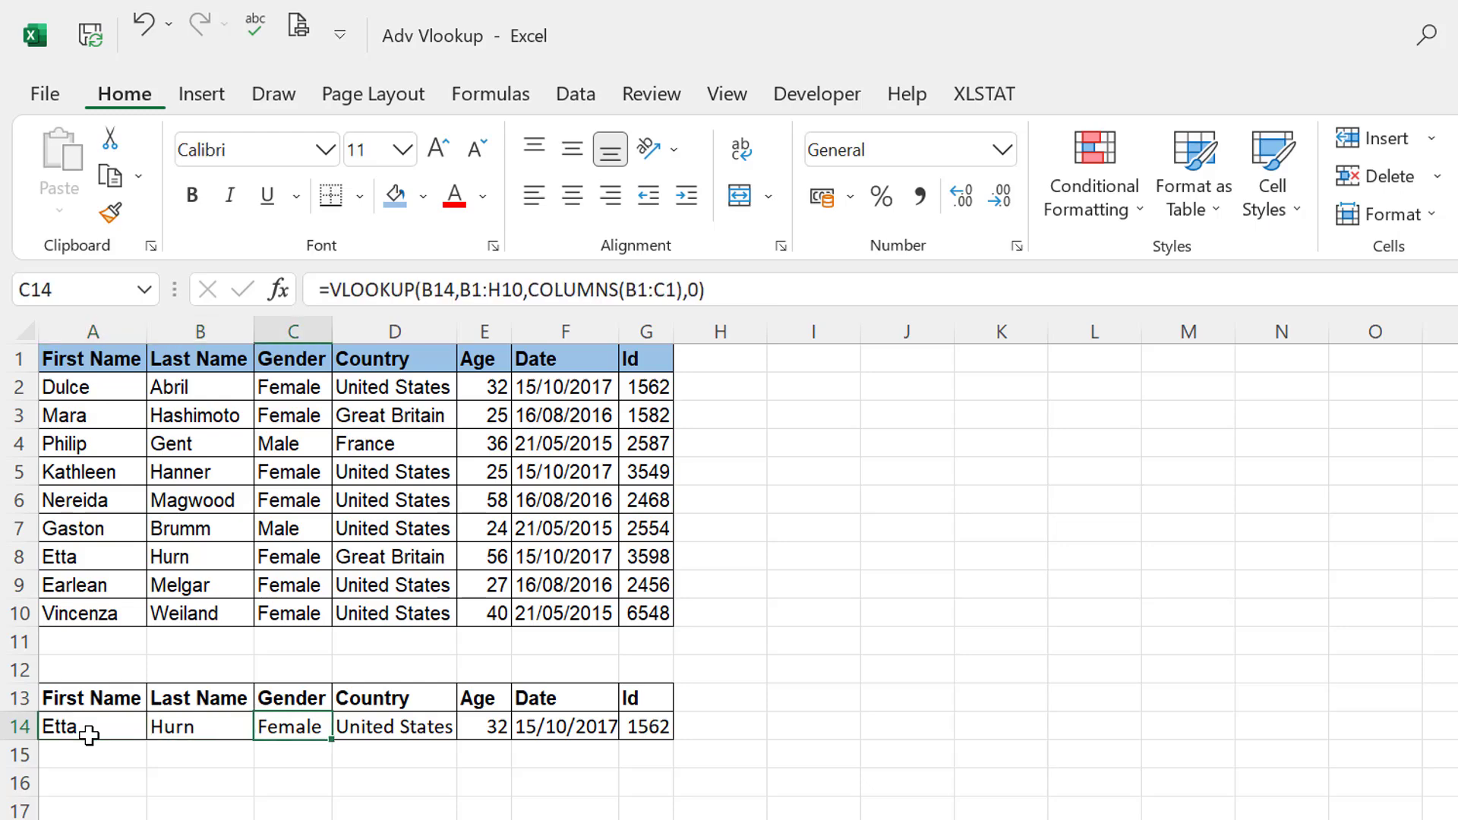
pyautogui.press('Right')
pyautogui.press('Left')
pyautogui.hotkey('shift', 'Right')
pyautogui.press('Up')
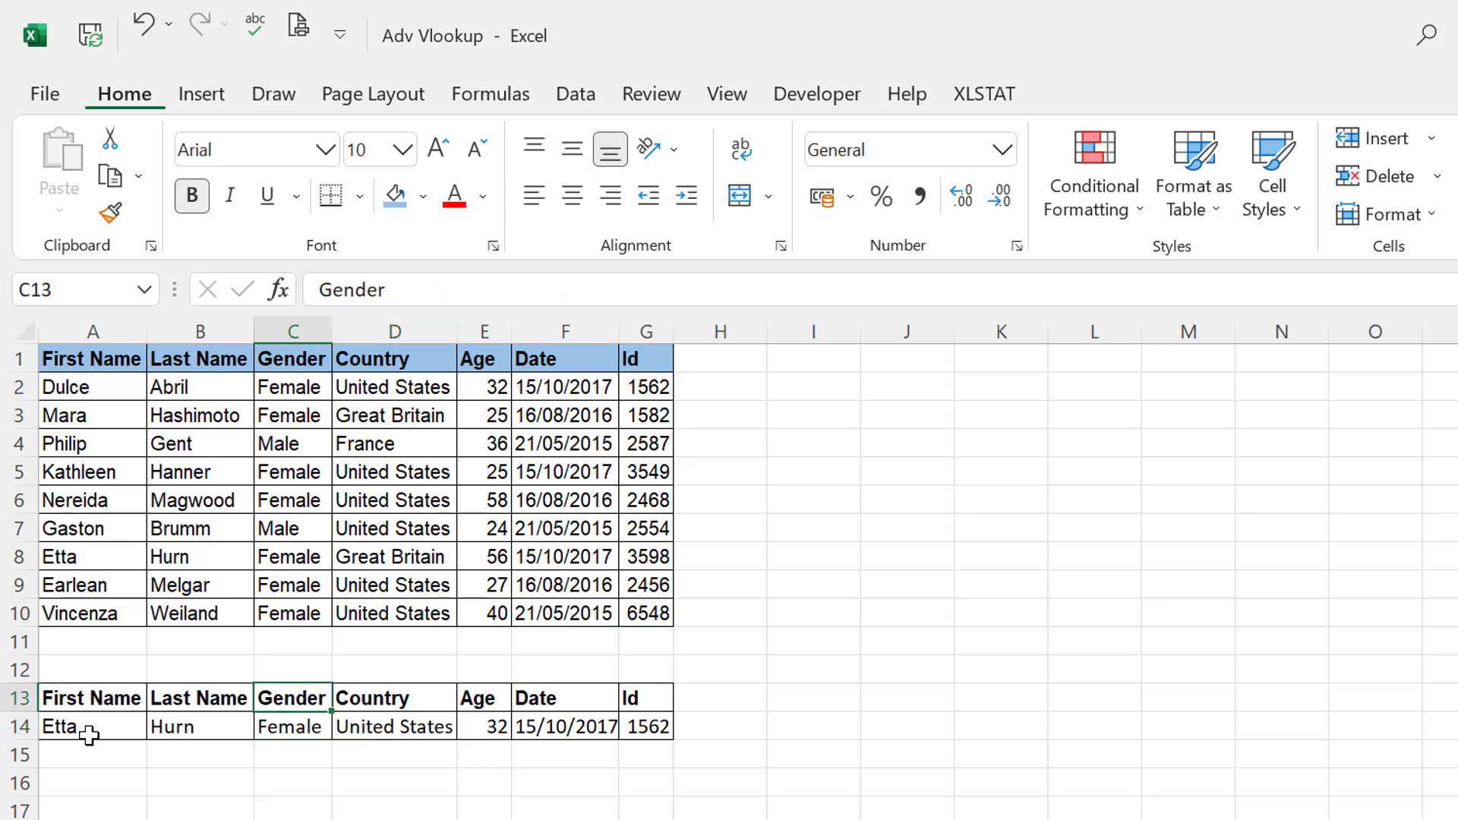
pyautogui.hotkey('ctrl', 'Up')
pyautogui.hotkey('ctrl', 'Up')
pyautogui.press('Down')
pyautogui.hotkey('shift', 'Right')
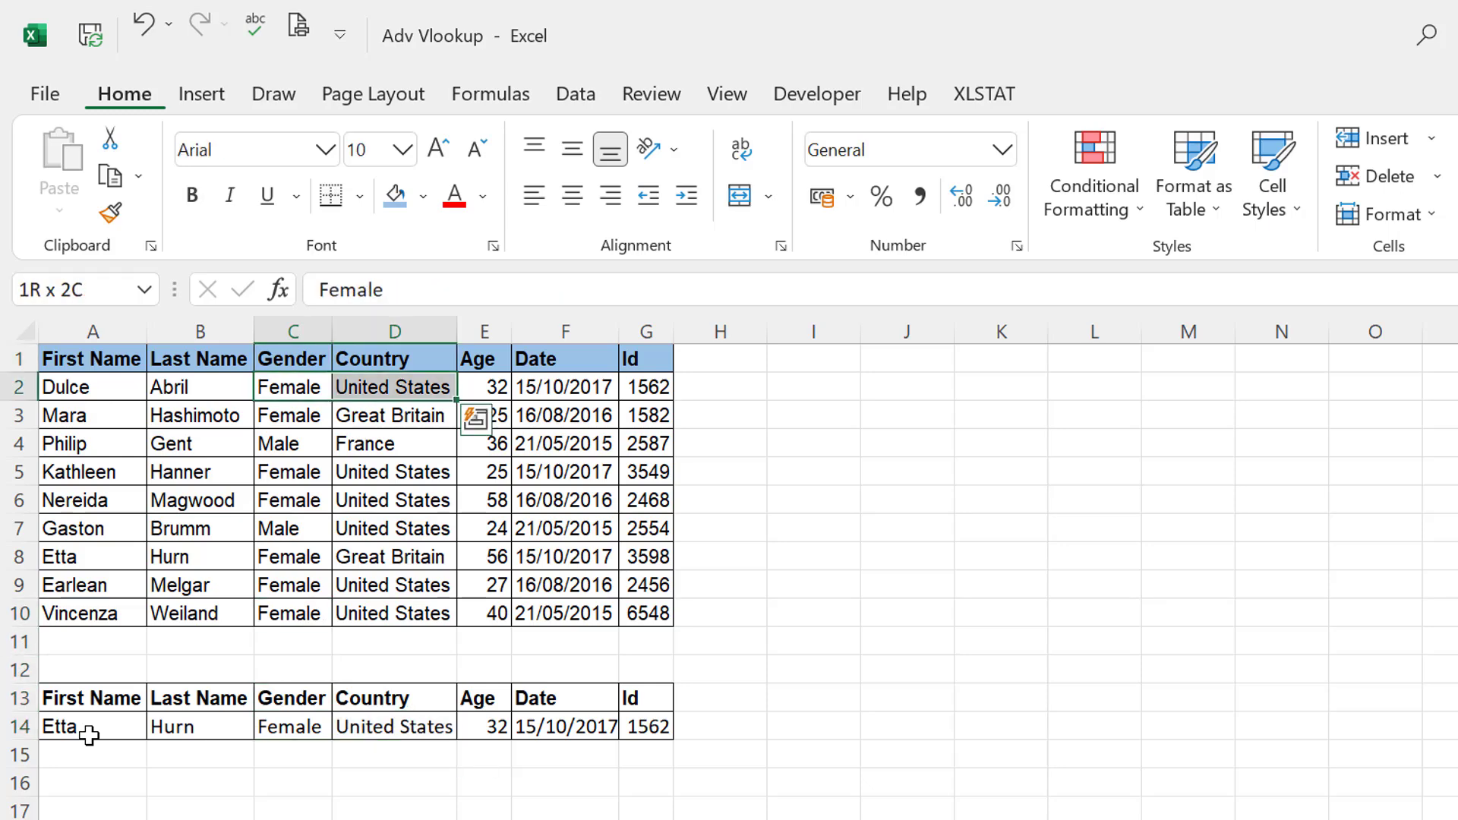
# - Trace the source Gender column down from row 2 to the results and inspect the country formula in D14
pyautogui.press('Down')
pyautogui.press('Down')
pyautogui.press('Down')
pyautogui.press('Down')
pyautogui.press('Down')
pyautogui.press('Down')
pyautogui.press('Down')
pyautogui.press('Down')
pyautogui.press('Down')
pyautogui.press('Down')
pyautogui.press('Down')
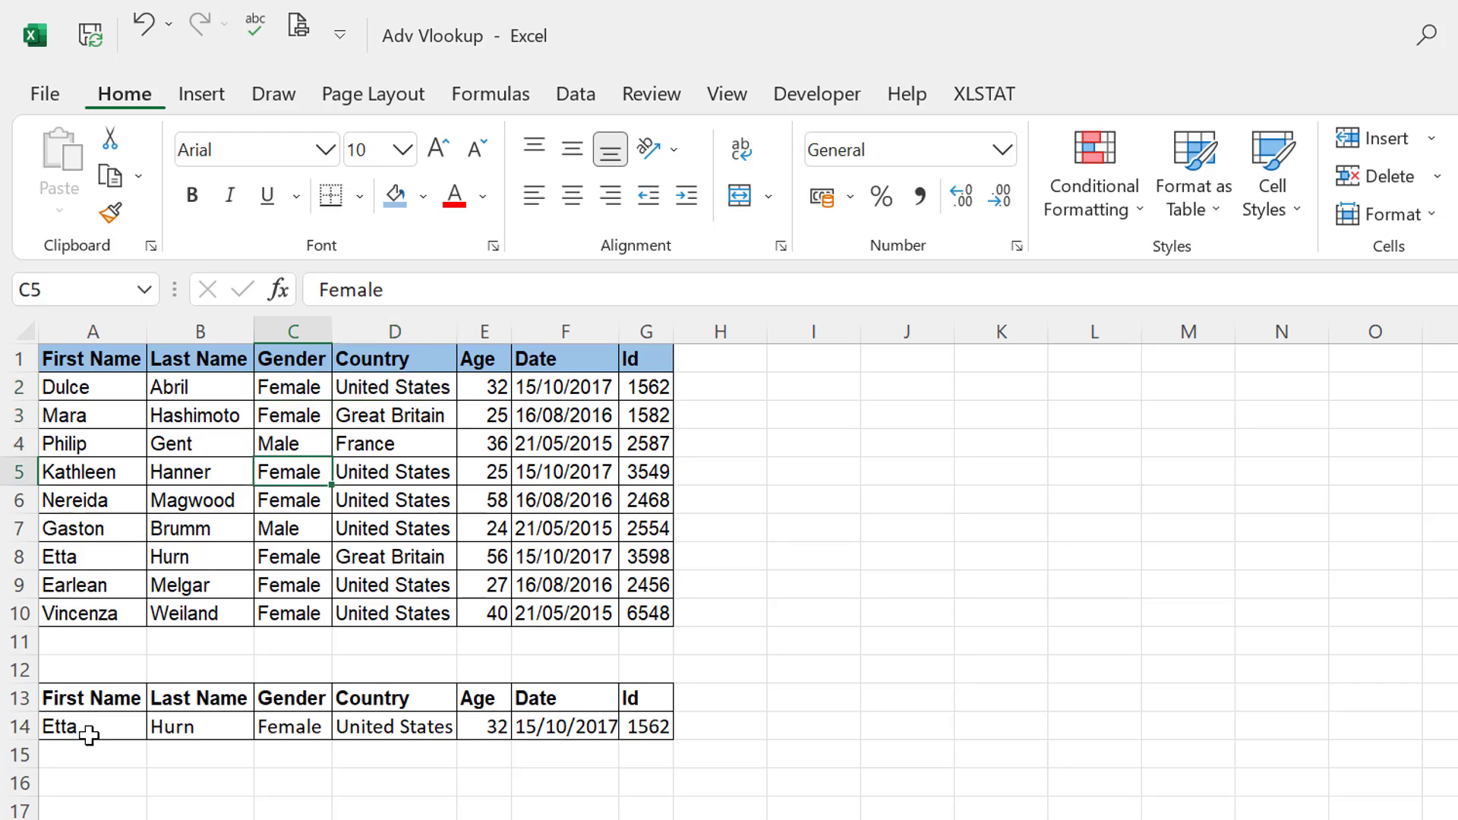
pyautogui.press('Down')
pyautogui.press('Right')
pyautogui.press('Right')
pyautogui.press('Right')
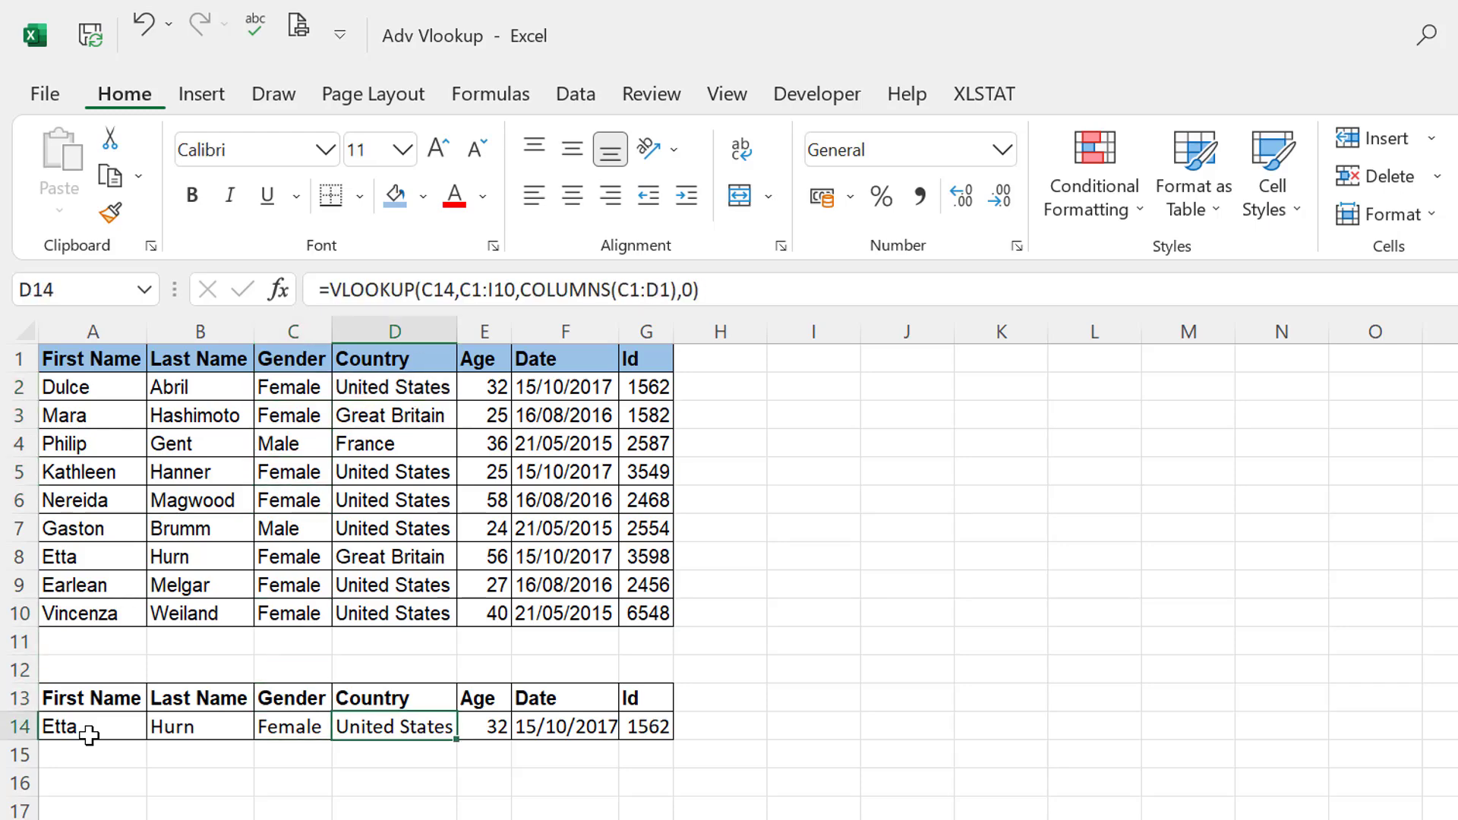
# - Examine the country, age, date and ID returned in D14:G14
pyautogui.press('Right')
pyautogui.hotkey('shift', 'Left')
pyautogui.hotkey('shift', 'Left')
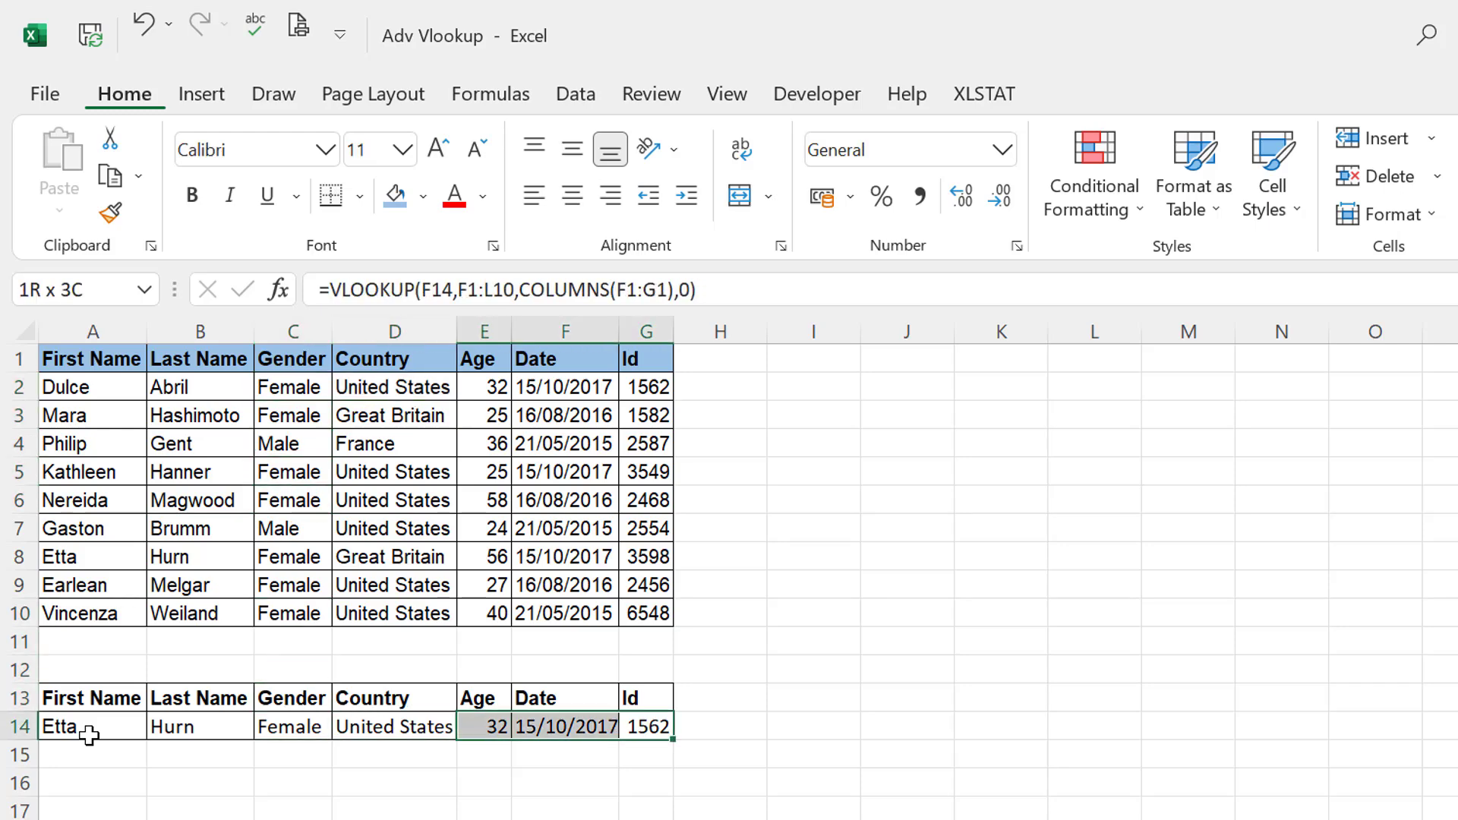
pyautogui.hotkey('shift', 'Left')
pyautogui.press('Left')
pyautogui.press('Left')
pyautogui.press('Left')
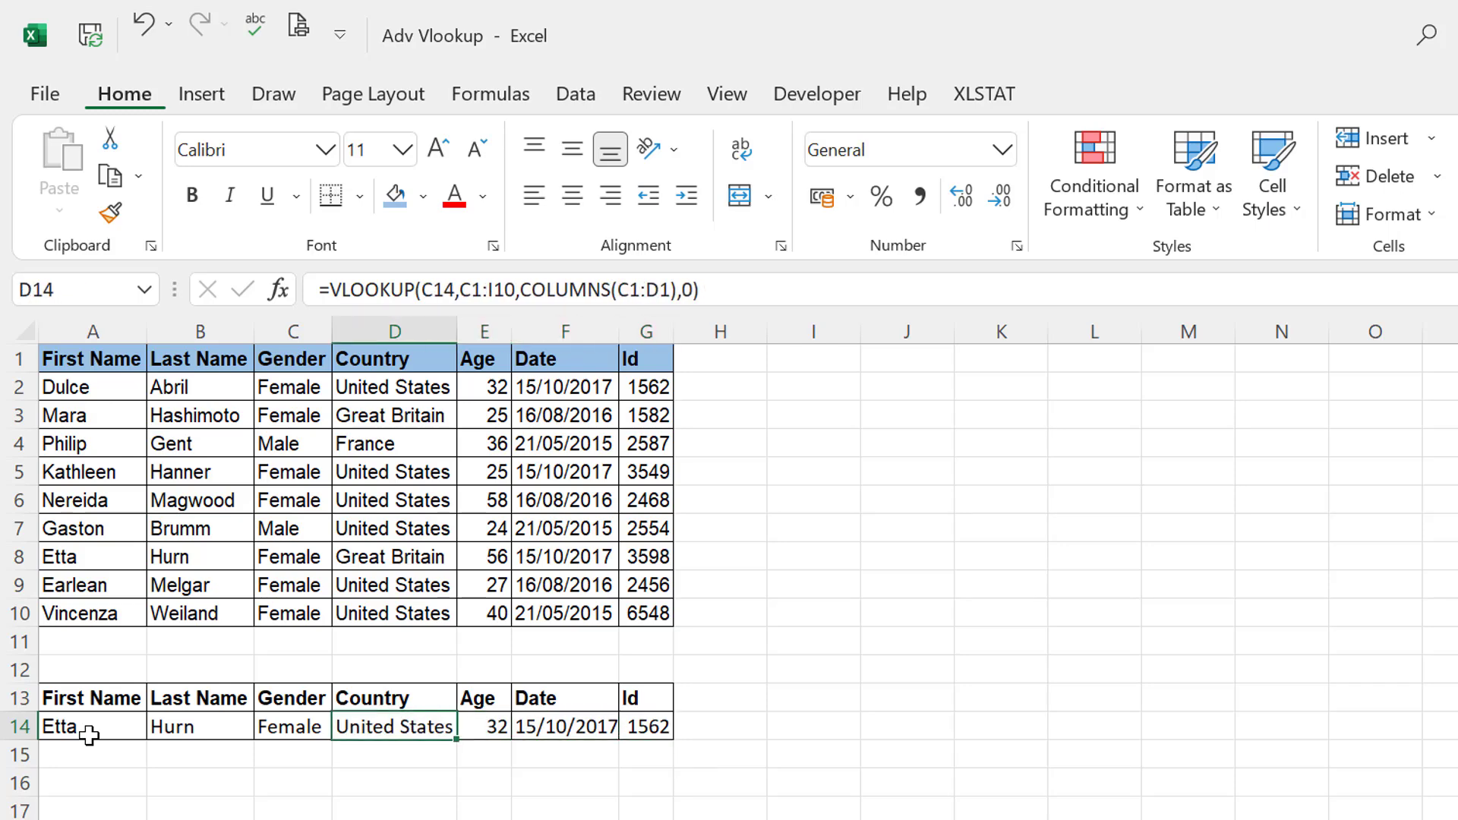
pyautogui.hotkey('shift', 'Right')
pyautogui.hotkey('shift', 'Right')
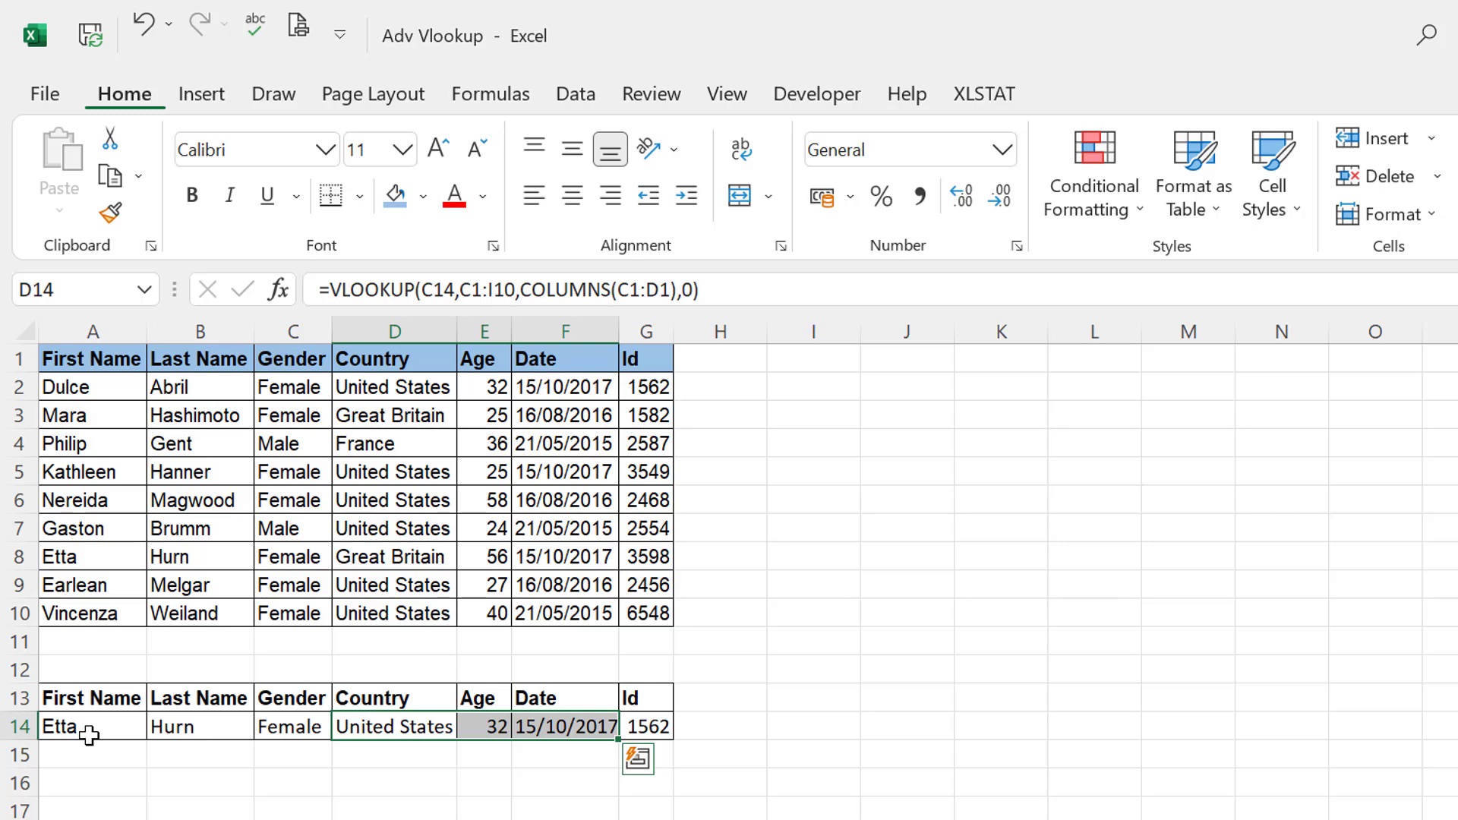
pyautogui.press('Down')
pyautogui.press('Left')
pyautogui.press('Left')
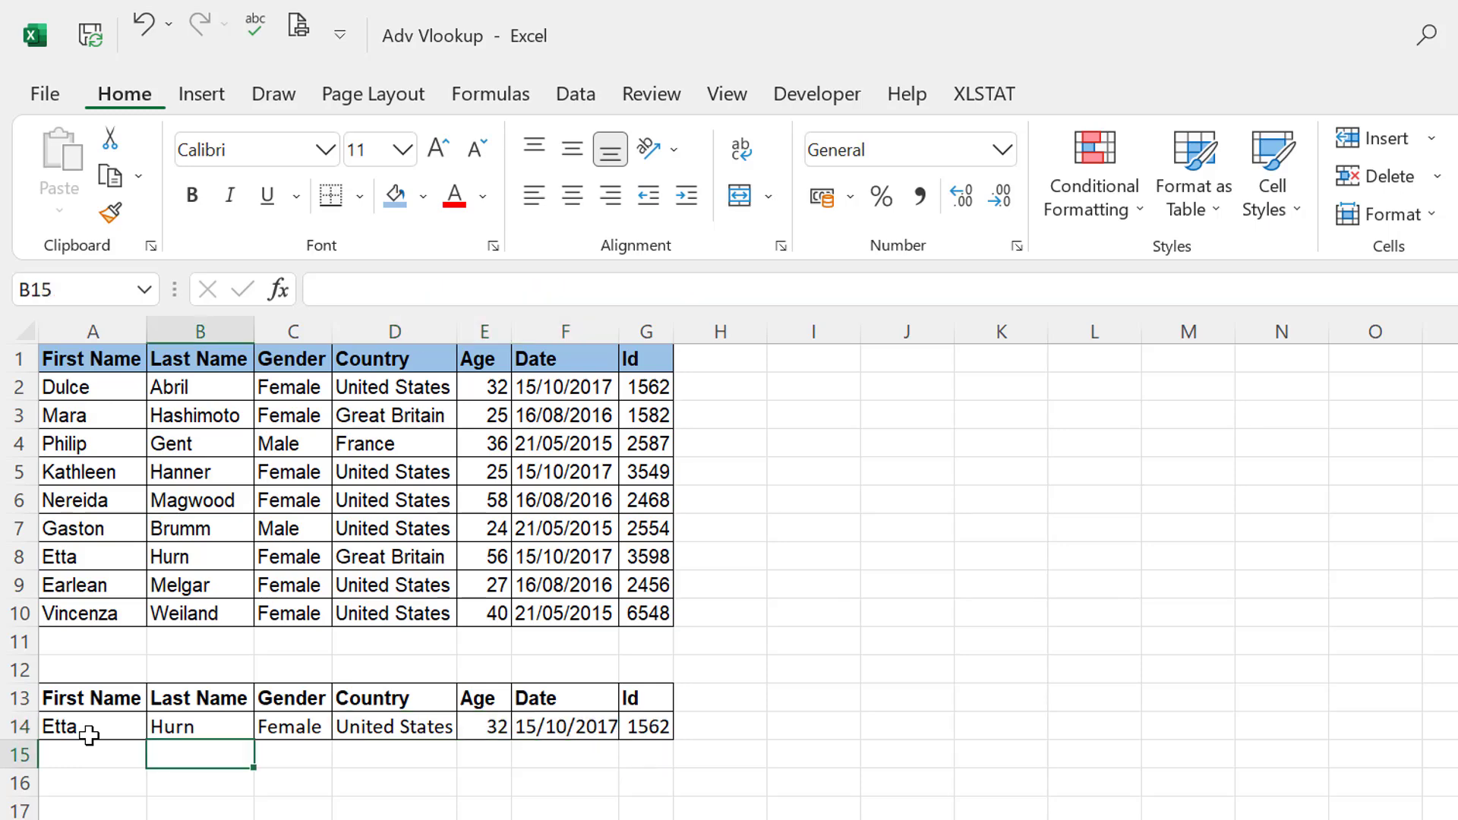
# - Clear the lookup formulas in B14:G14 and the lookup name in A14
pyautogui.press('Up')
pyautogui.hotkey('ctrl', 'shift', 'Right')
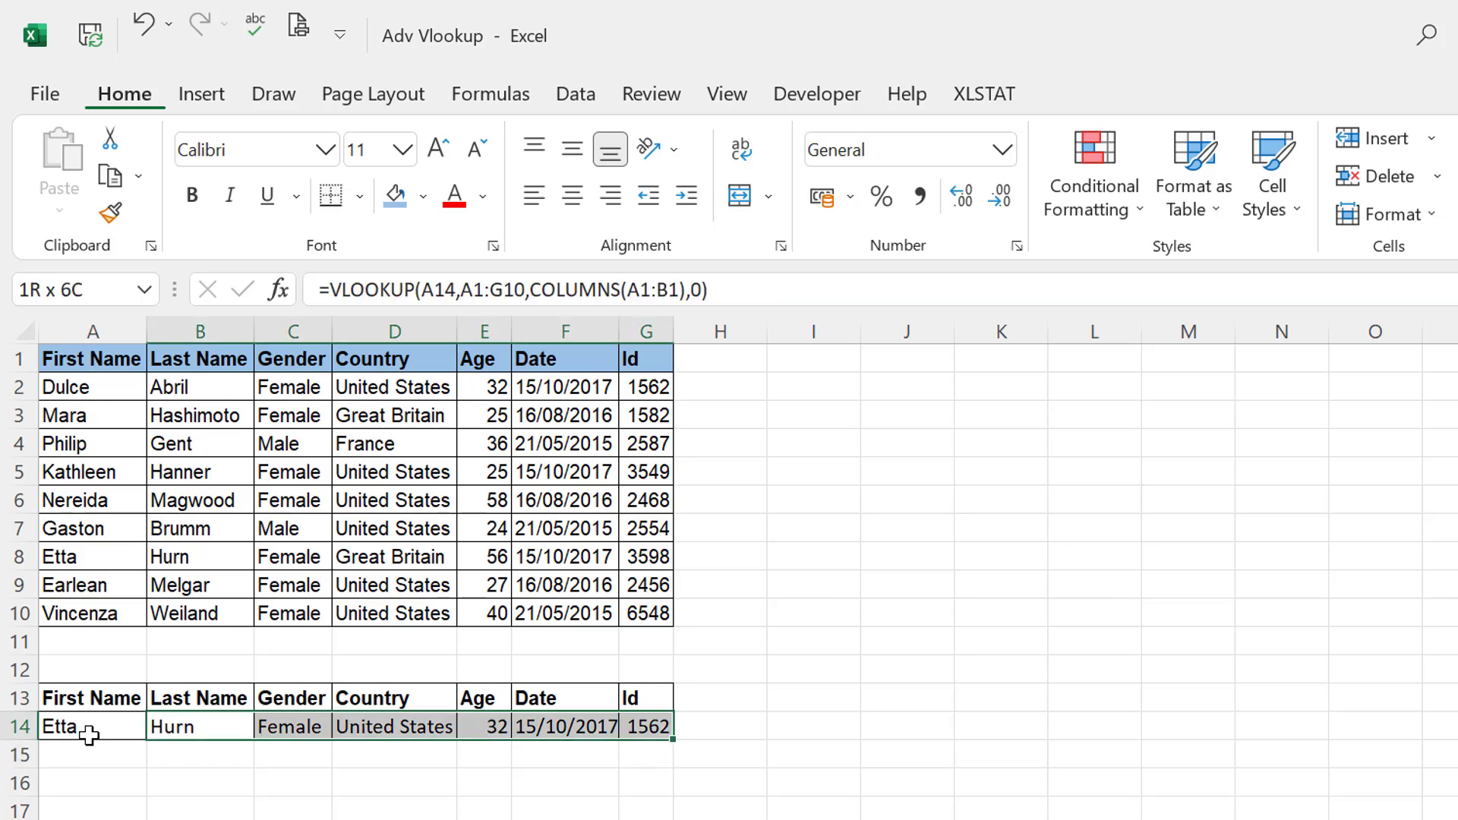
pyautogui.press('Delete')
pyautogui.press('Left')
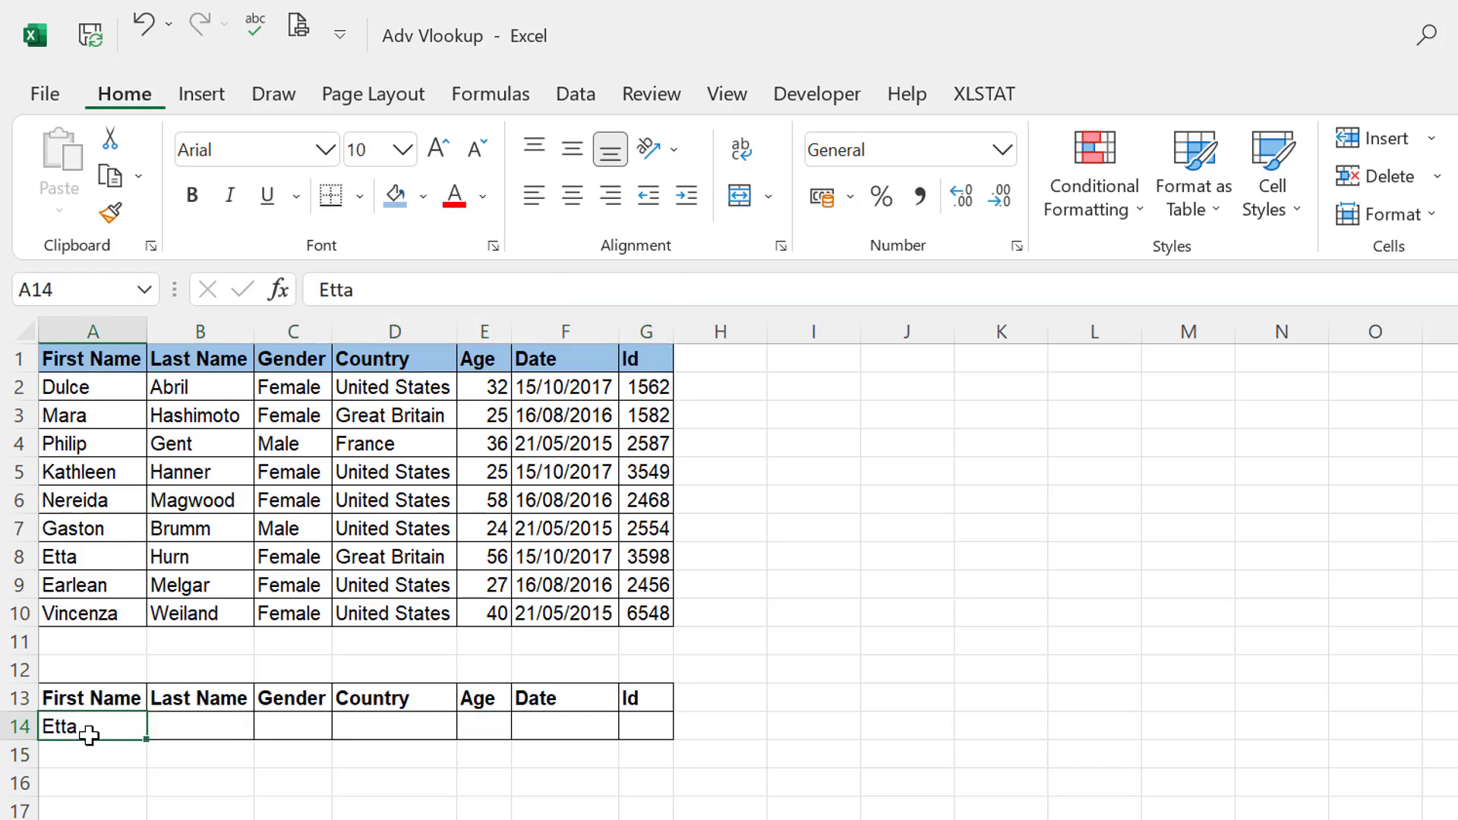
pyautogui.press('Delete')
pyautogui.press('Right')
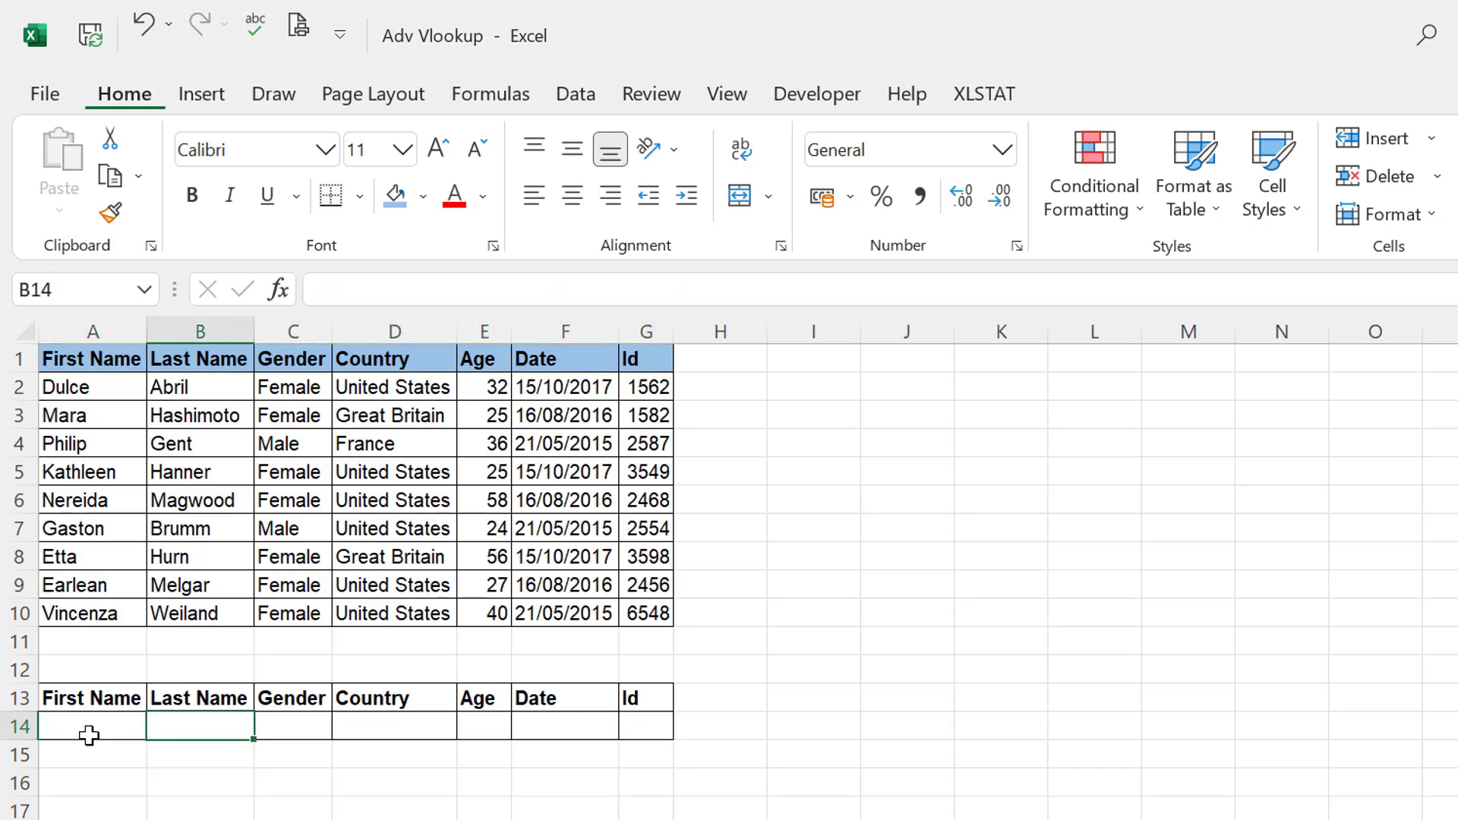
# - Start a VLOOKUP formula across the selected range B14:G14 with A14 as the lookup value
pyautogui.hotkey('shift', 'Right')
pyautogui.hotkey('shift', 'Right')
pyautogui.hotkey('shift', 'Right')
pyautogui.hotkey('shift', 'Right')
pyautogui.hotkey('shift', 'Right')
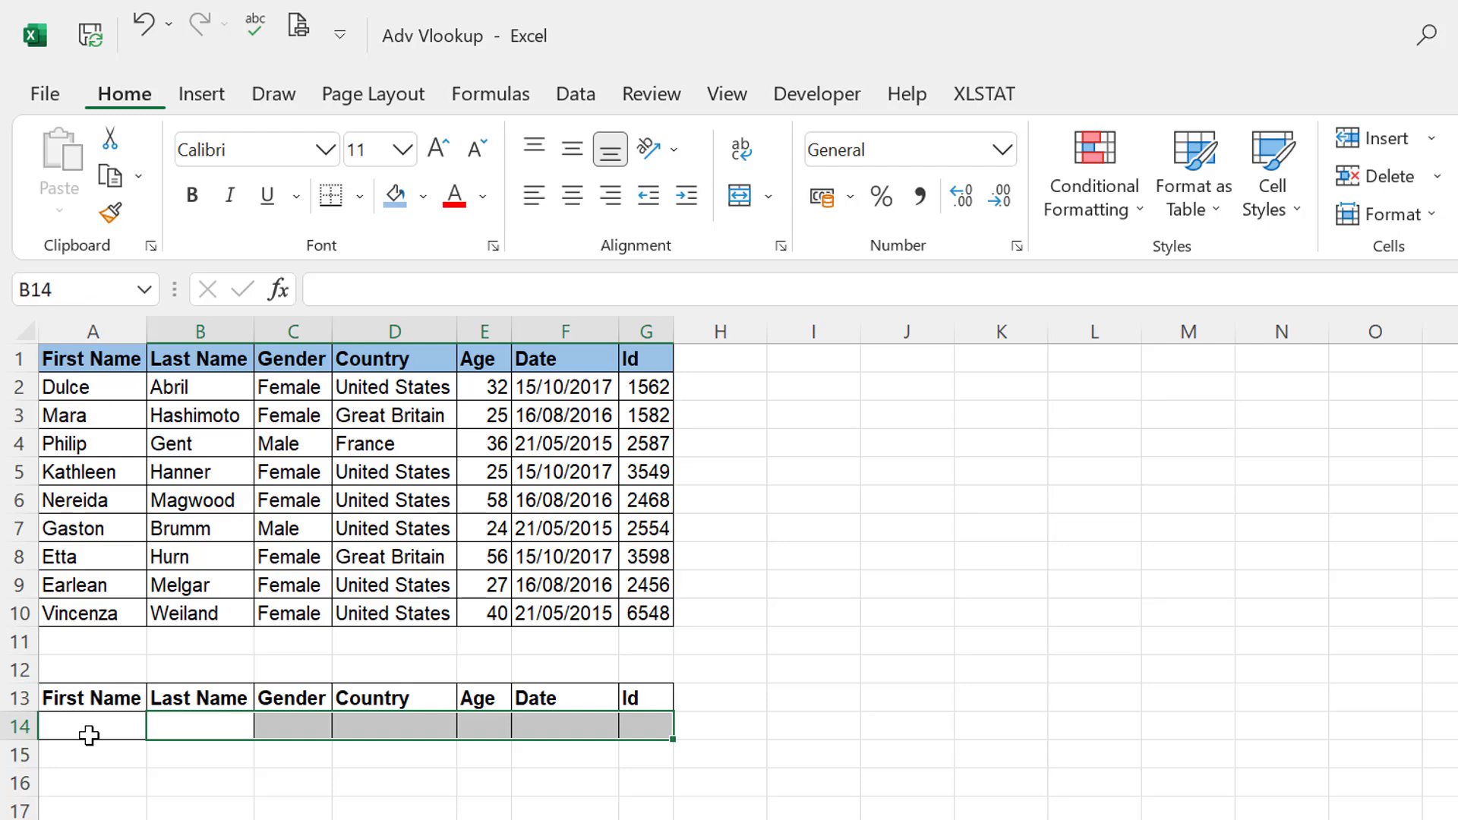
pyautogui.write('=vlo')
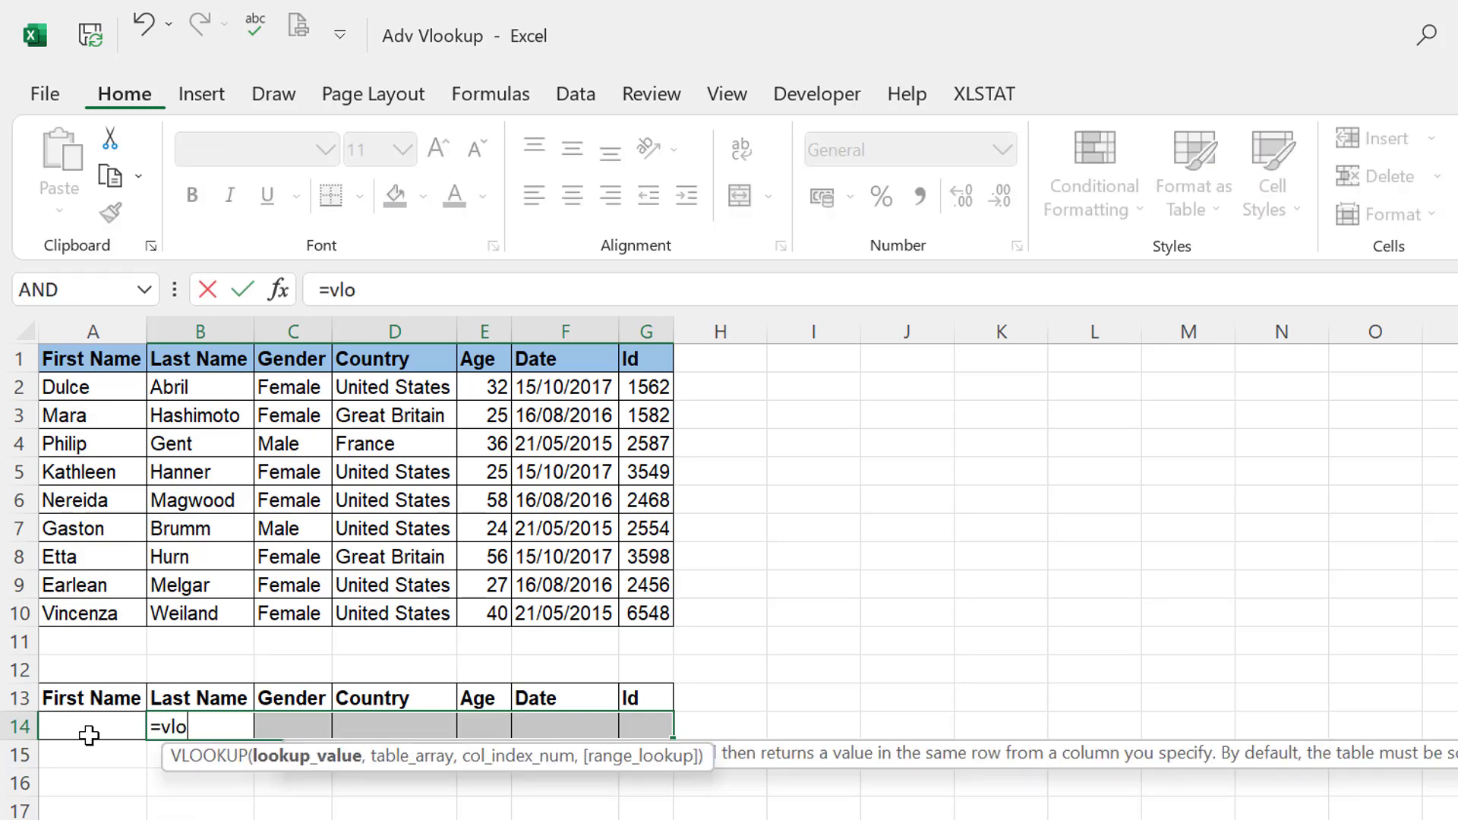
pyautogui.press('Tab')
pyautogui.click(89, 734)
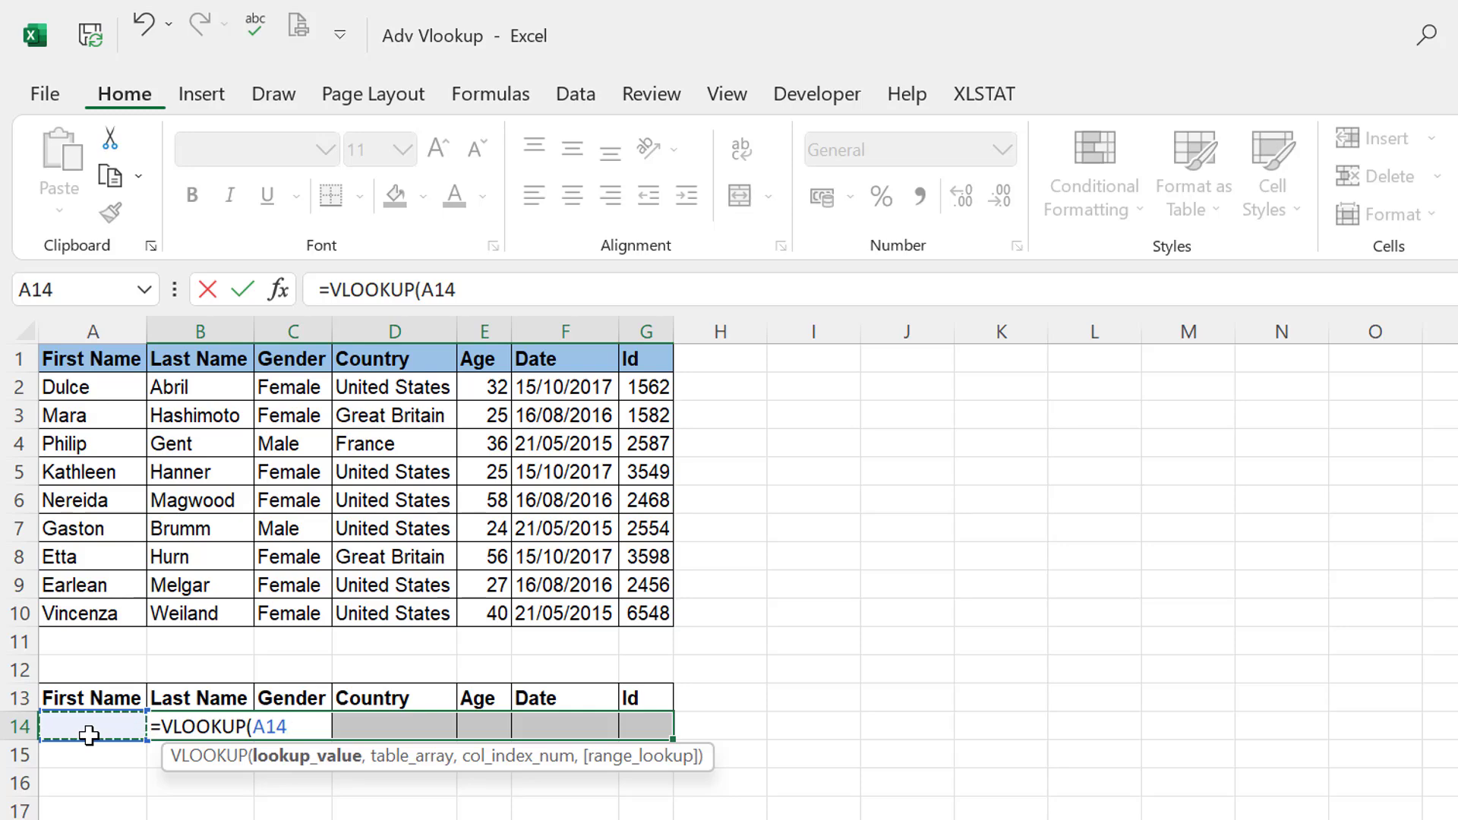
# - Set the source table A1:G10 as the table array of the VLOOKUP formula
pyautogui.write(',')
pyautogui.press('Up')
pyautogui.press('Up')
pyautogui.press('Up')
pyautogui.press('Up')
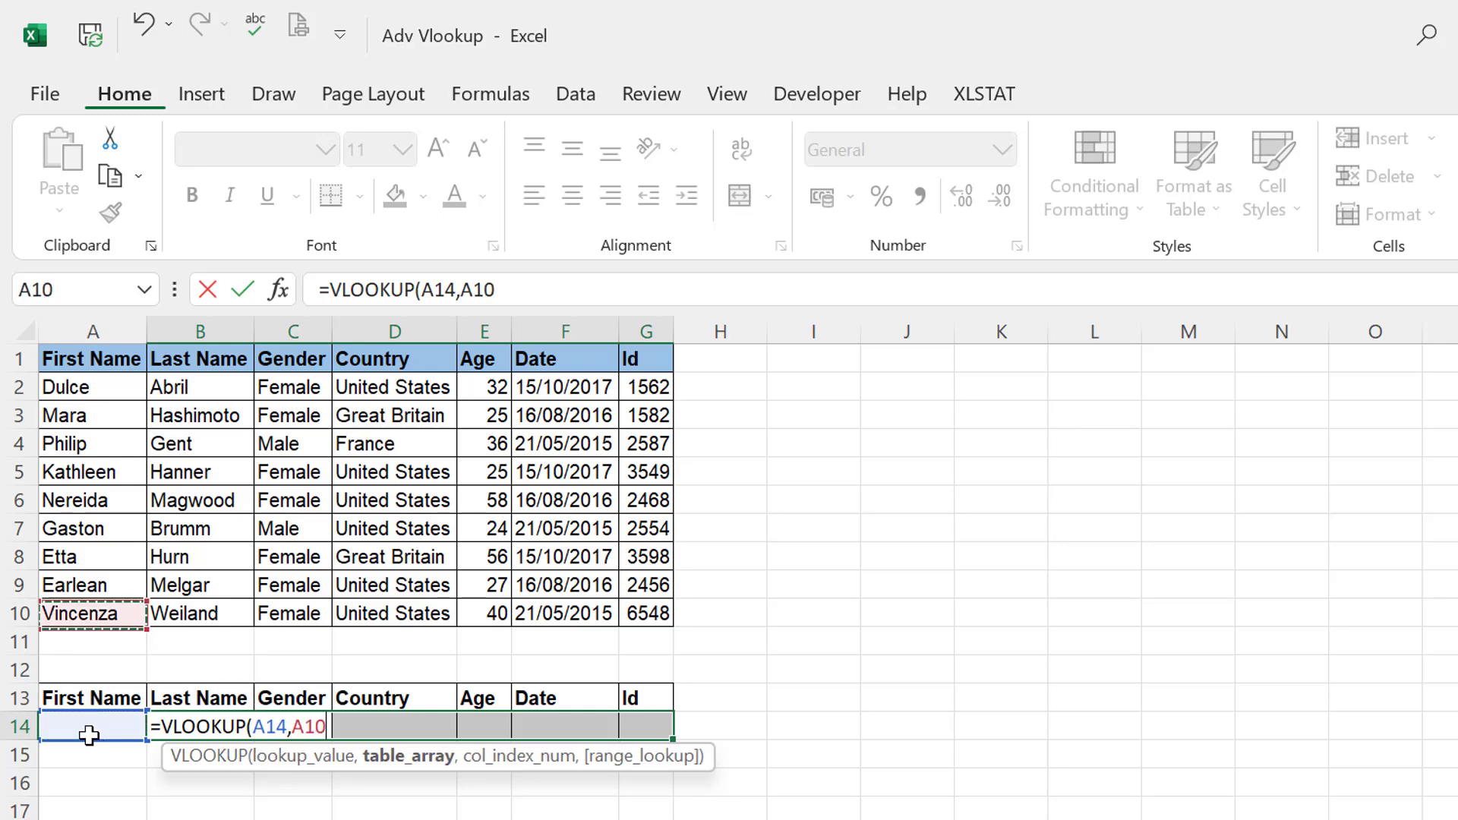
pyautogui.hotkey('ctrl', 'shift', 'Up')
pyautogui.hotkey('ctrl', 'shift', 'Right')
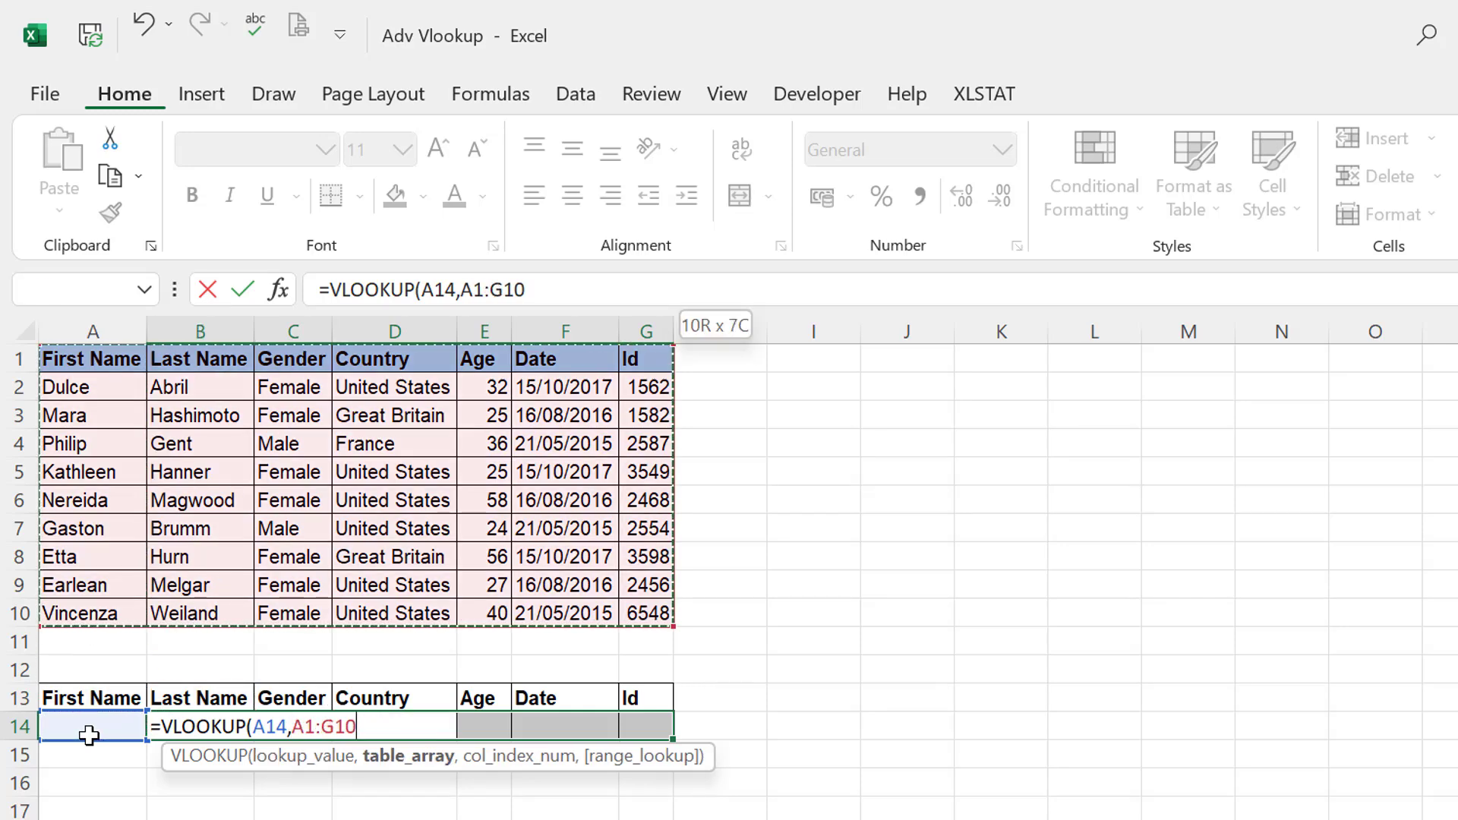
pyautogui.write(',')
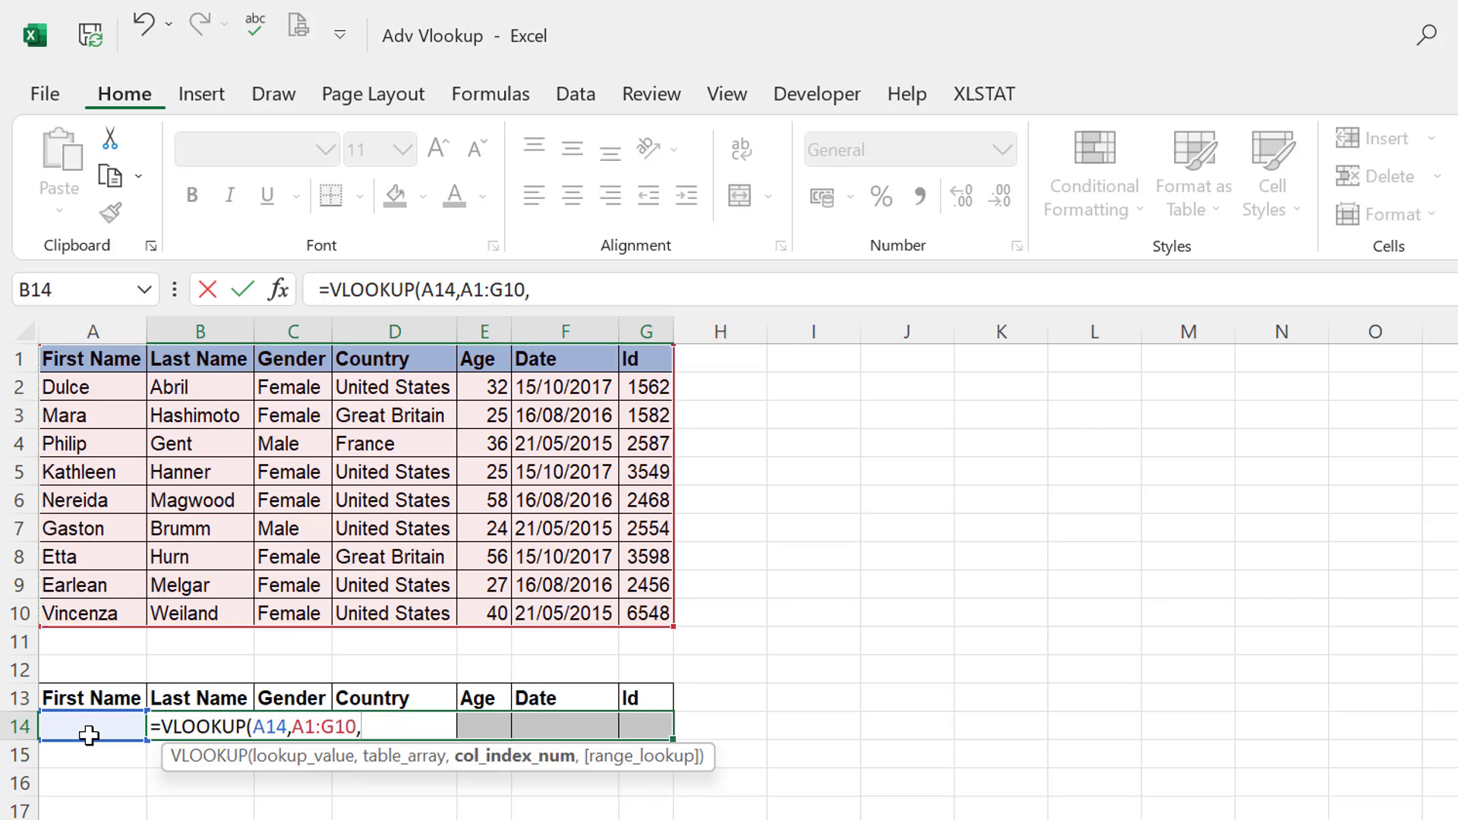
# - Complete the VLOOKUP formula with column indexes {2,3,4,5,6,7} and exact match 0, and fill it across B14:G14
pyautogui.write('{')
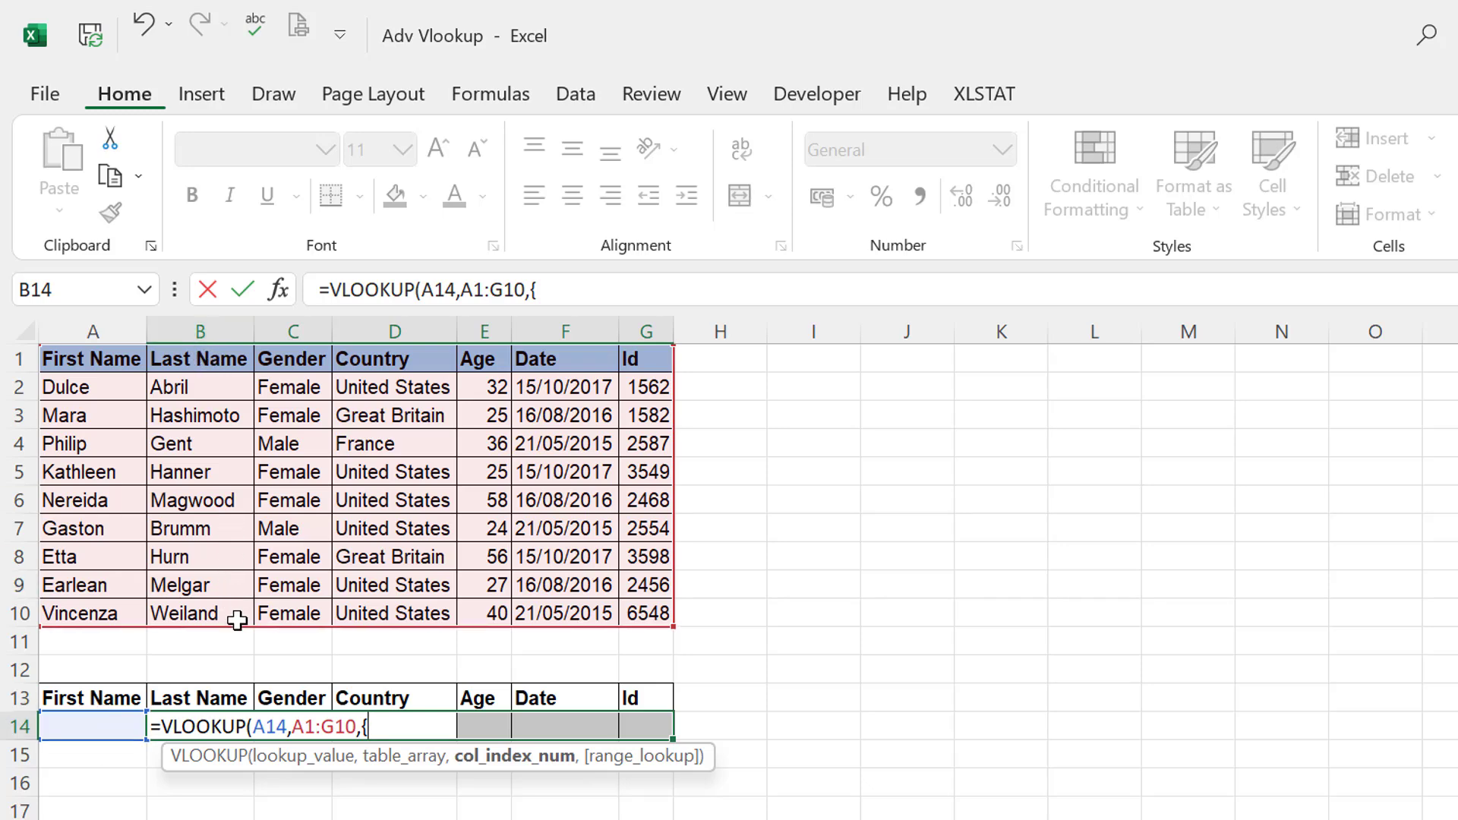
pyautogui.write('2,3,4,5,6,7')
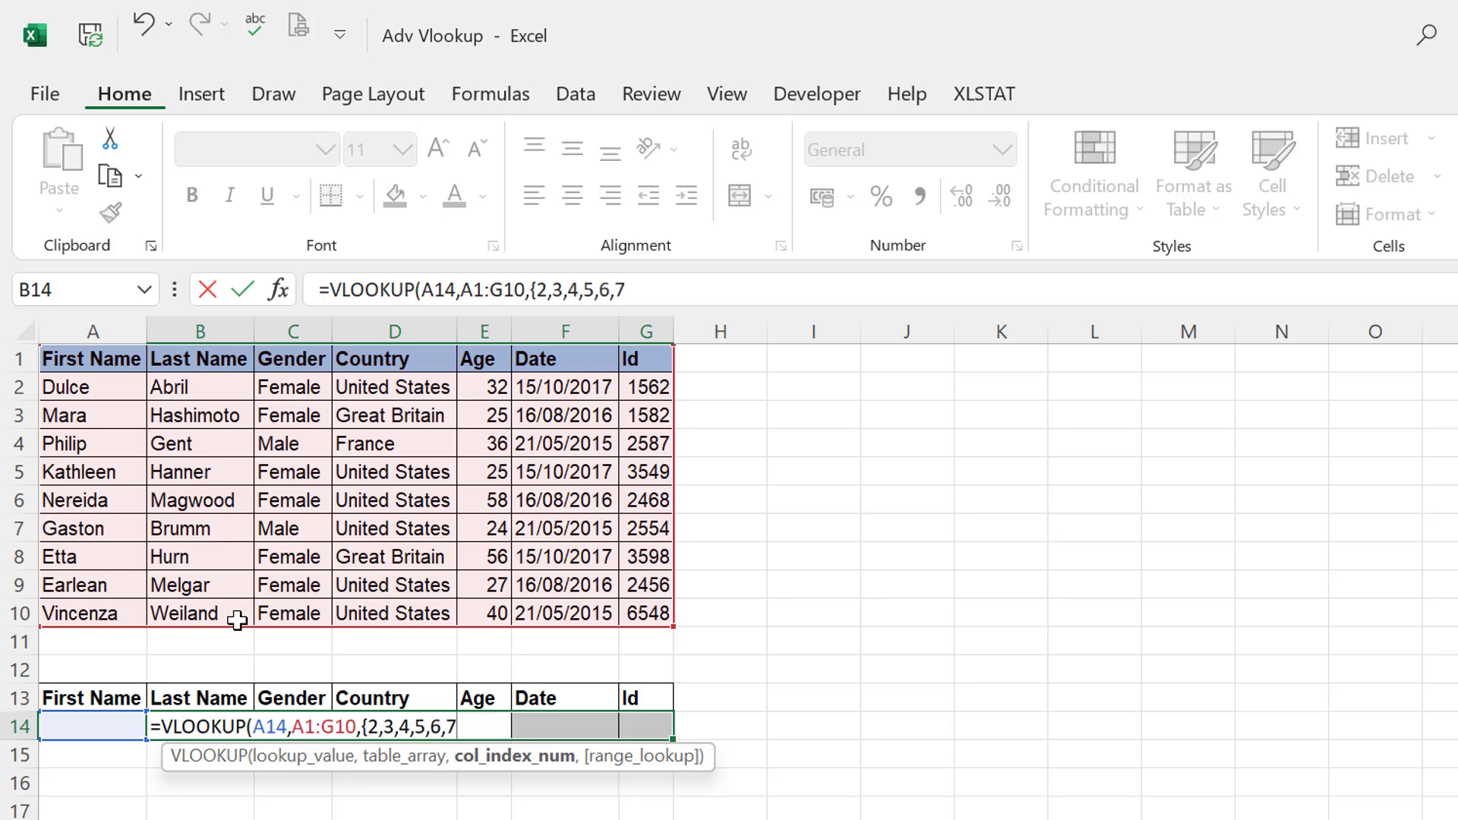
pyautogui.write('}')
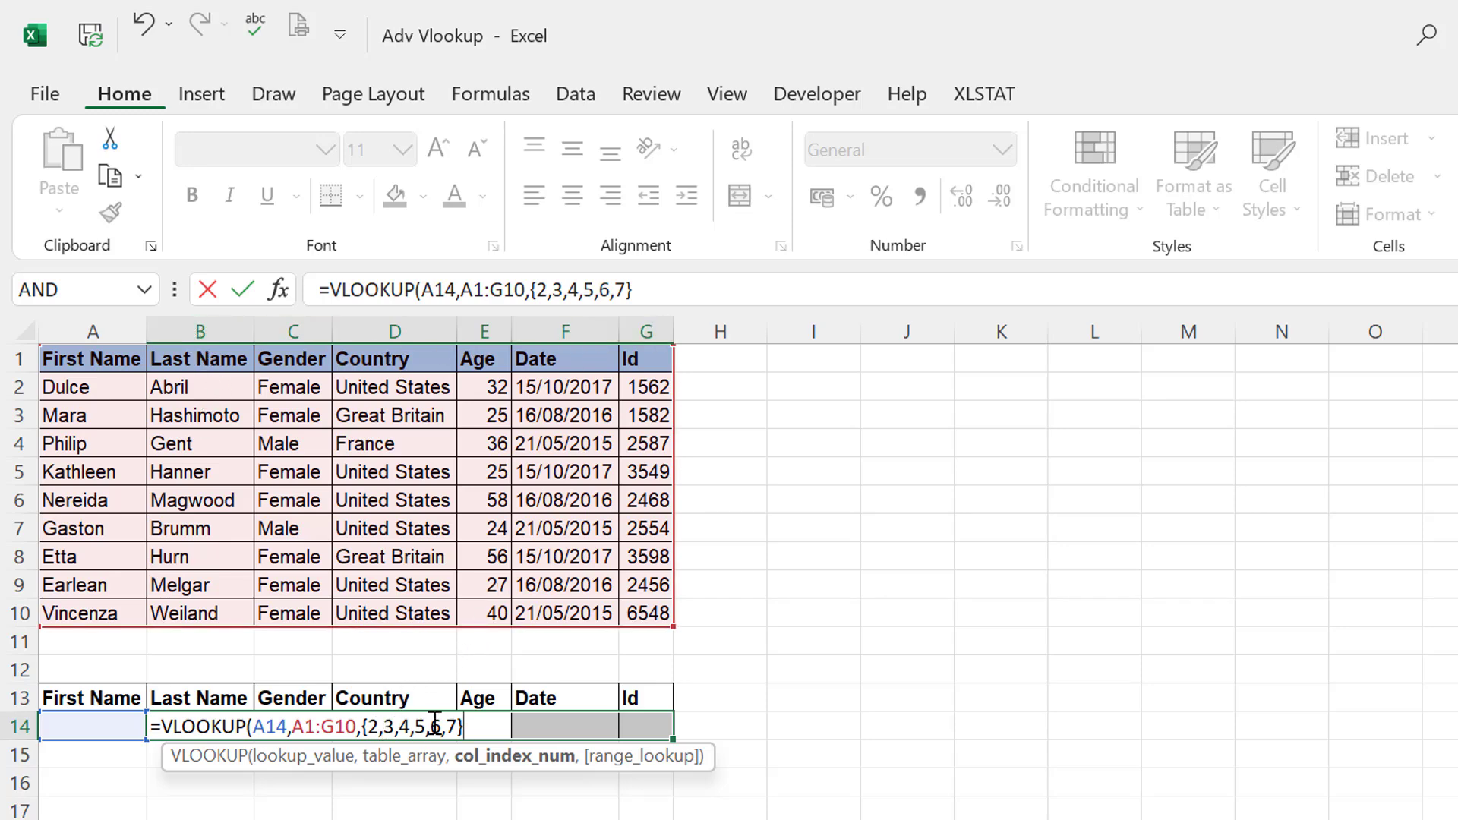
pyautogui.write(',0')
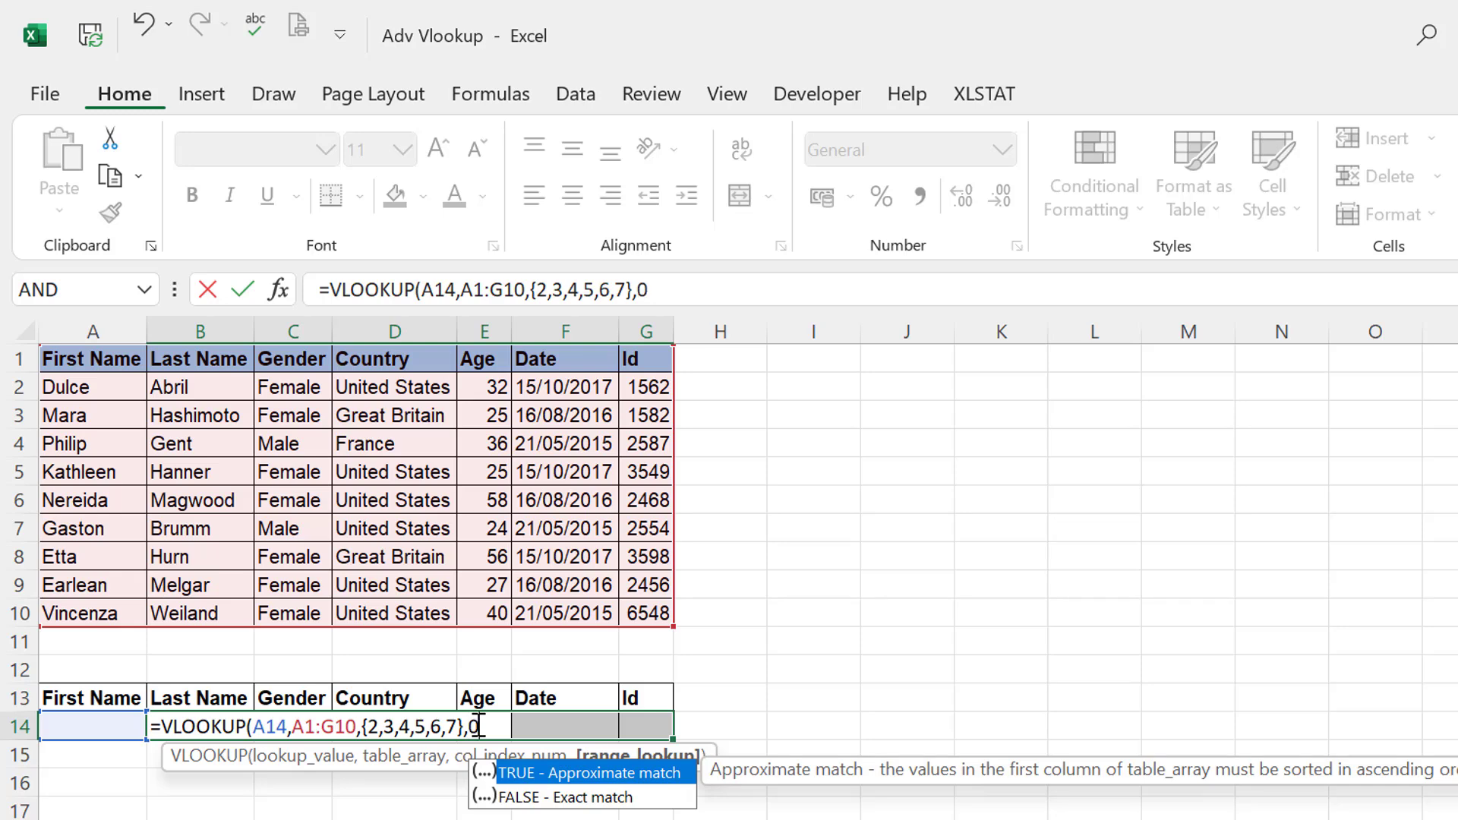
pyautogui.write(')')
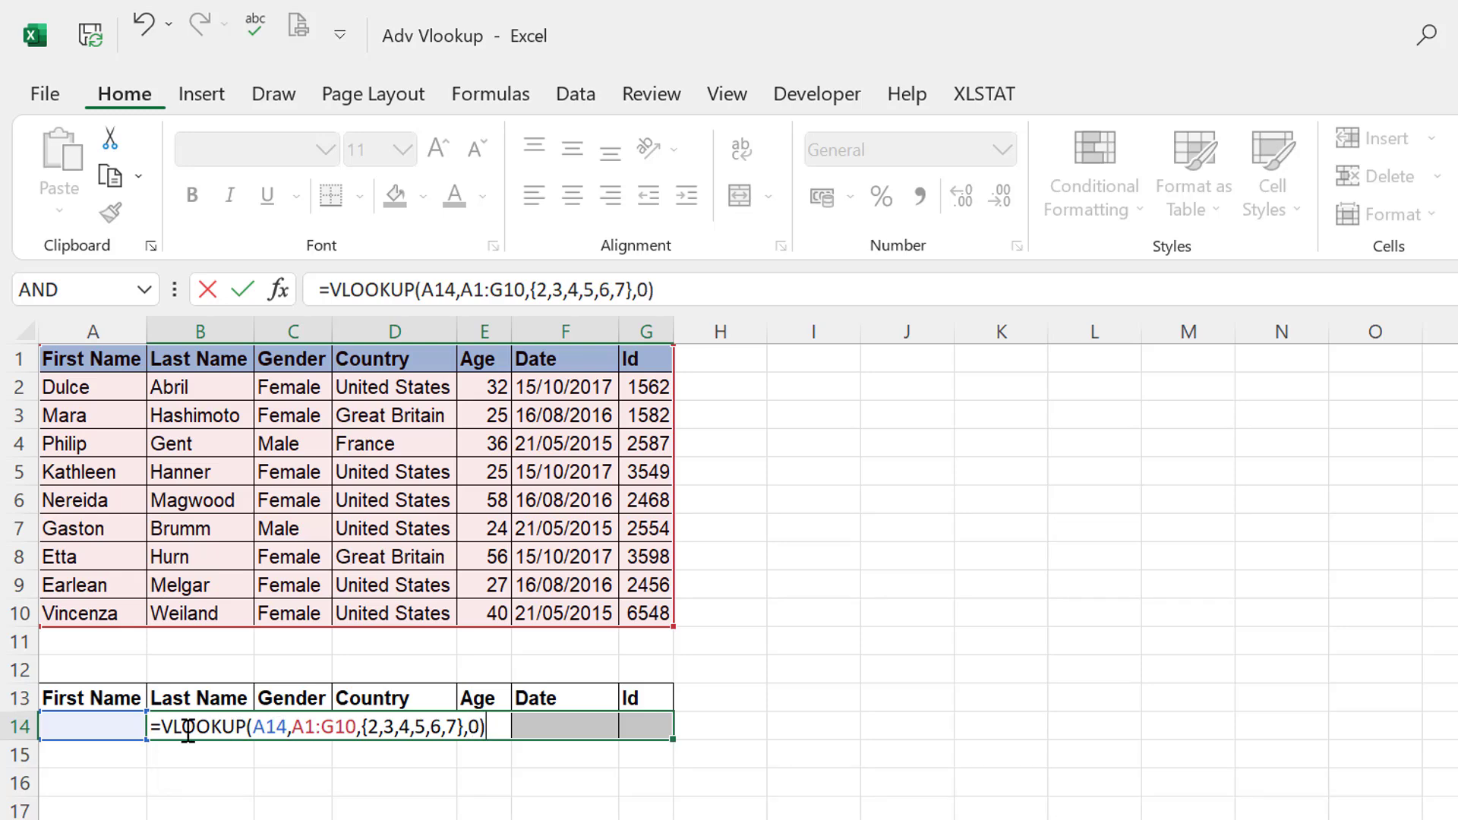
pyautogui.hotkey('ctrl', 'Return')
# - Enter the first name from A2 as the lookup name in A14 and inspect the formula in B14
pyautogui.press('Left')
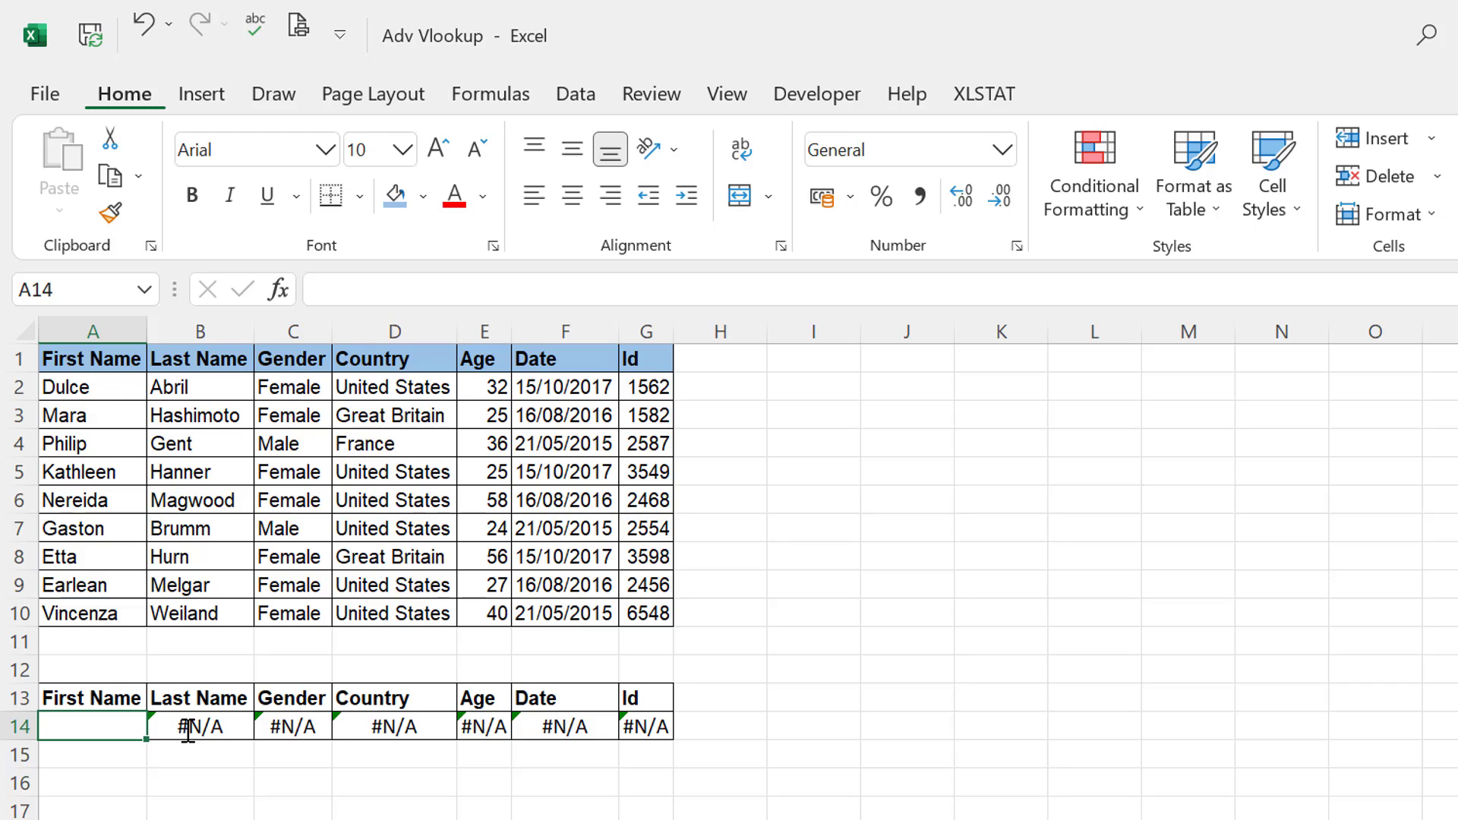
pyautogui.write('Dul')
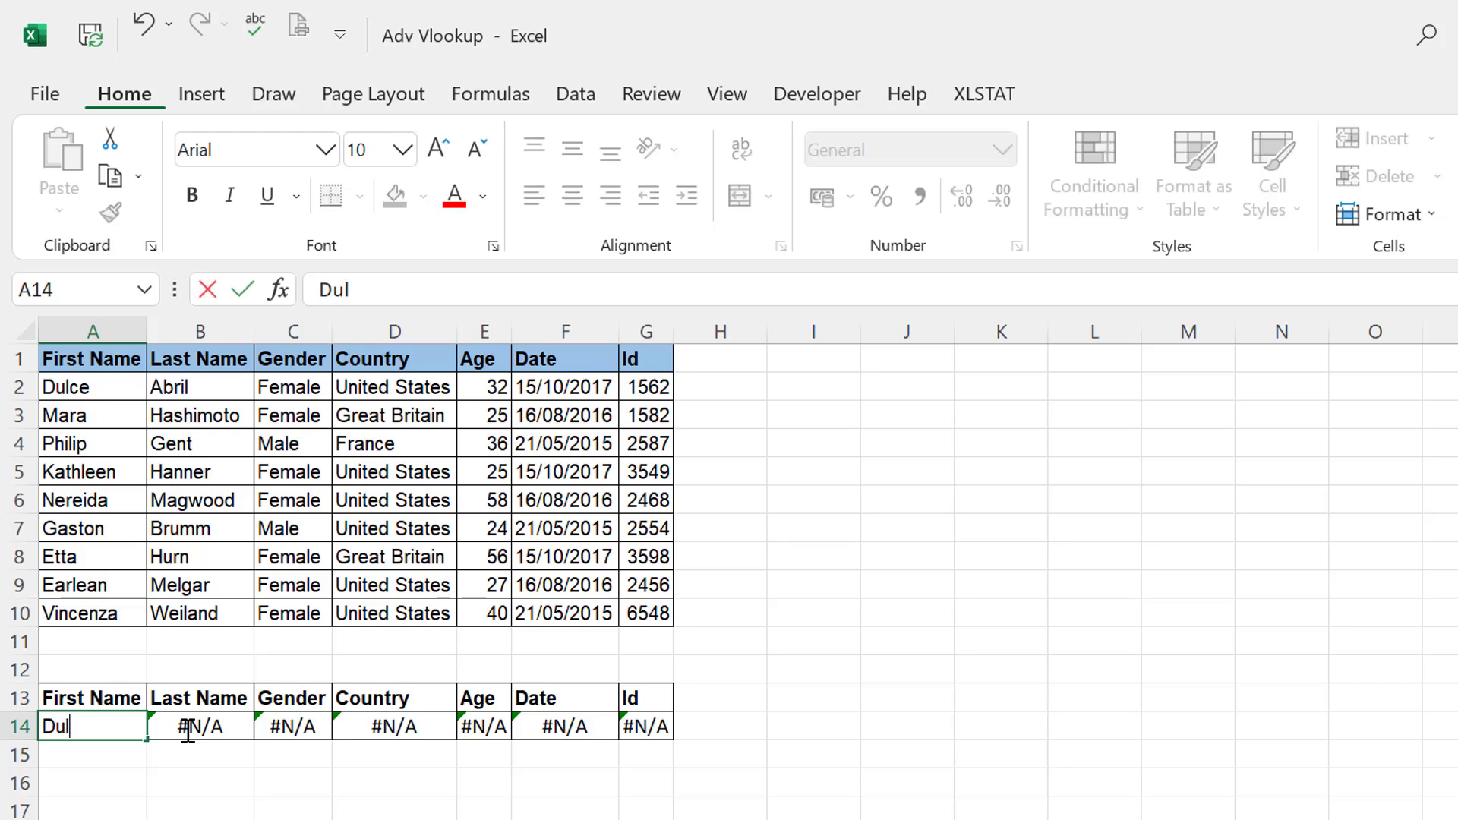
pyautogui.write('ce')
pyautogui.press('Return')
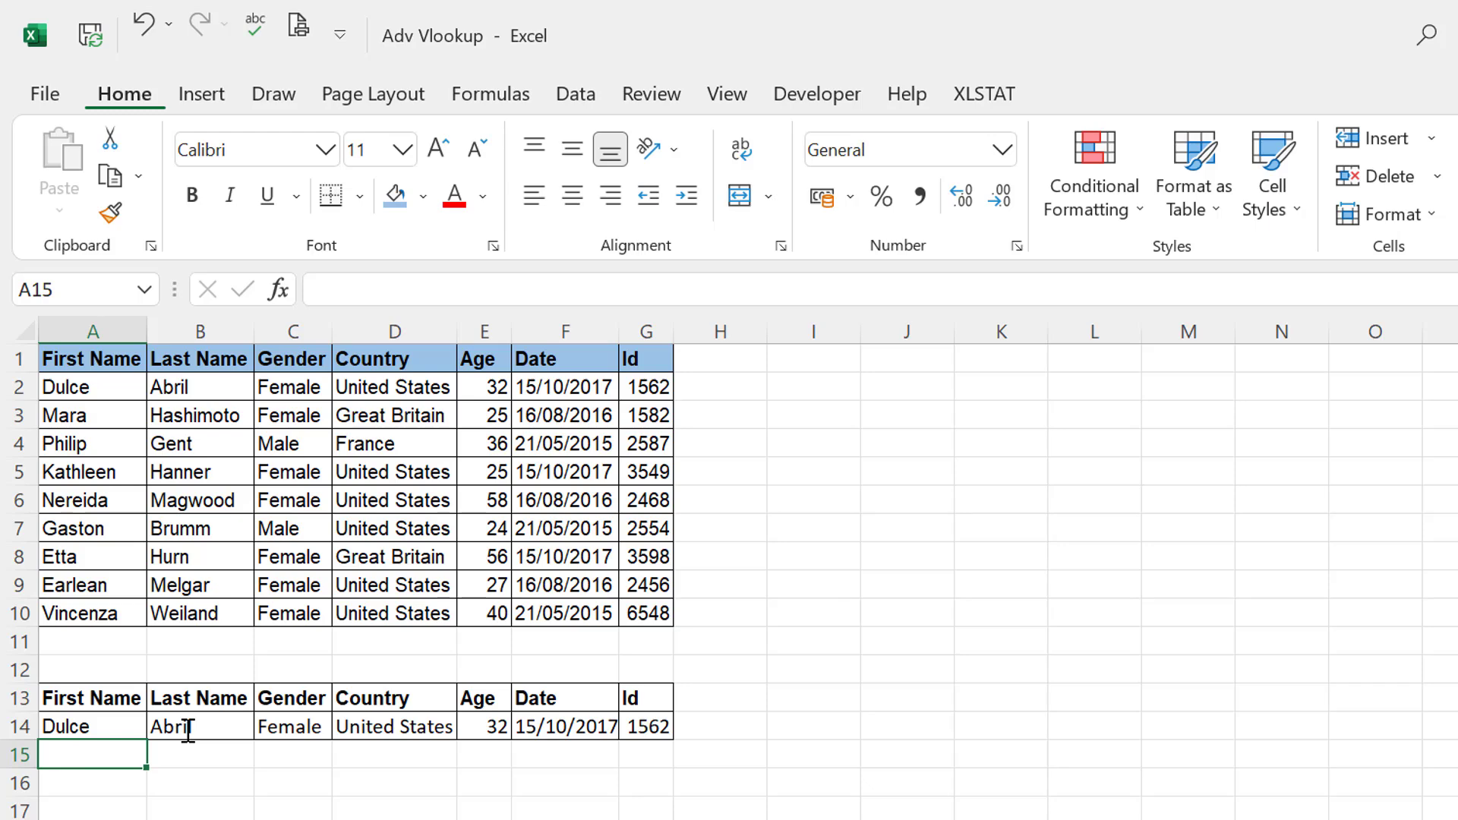
pyautogui.click(187, 731)
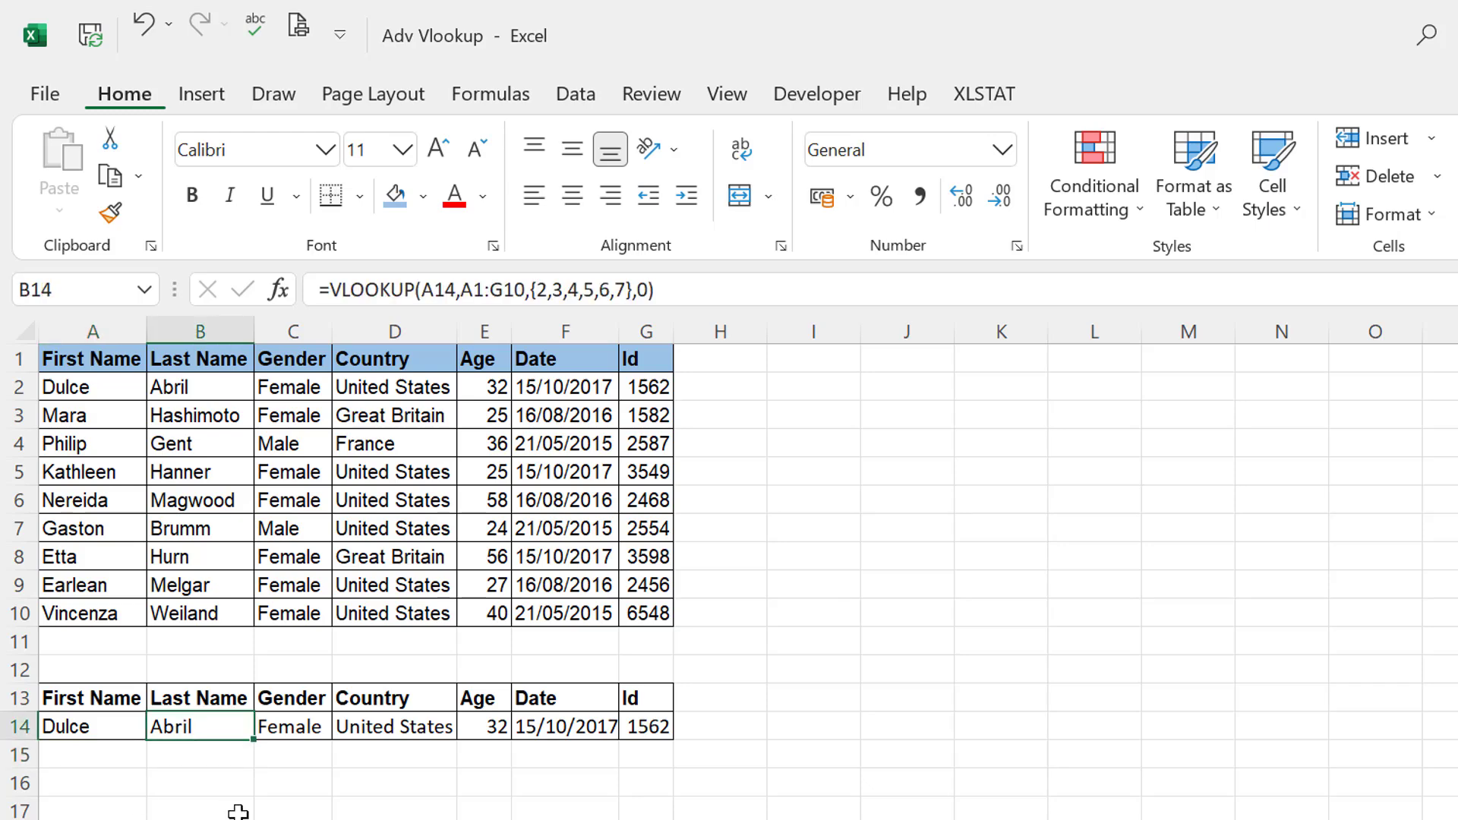
# - Replace the lookup name in A14 with the first name from A8
pyautogui.press('Left')
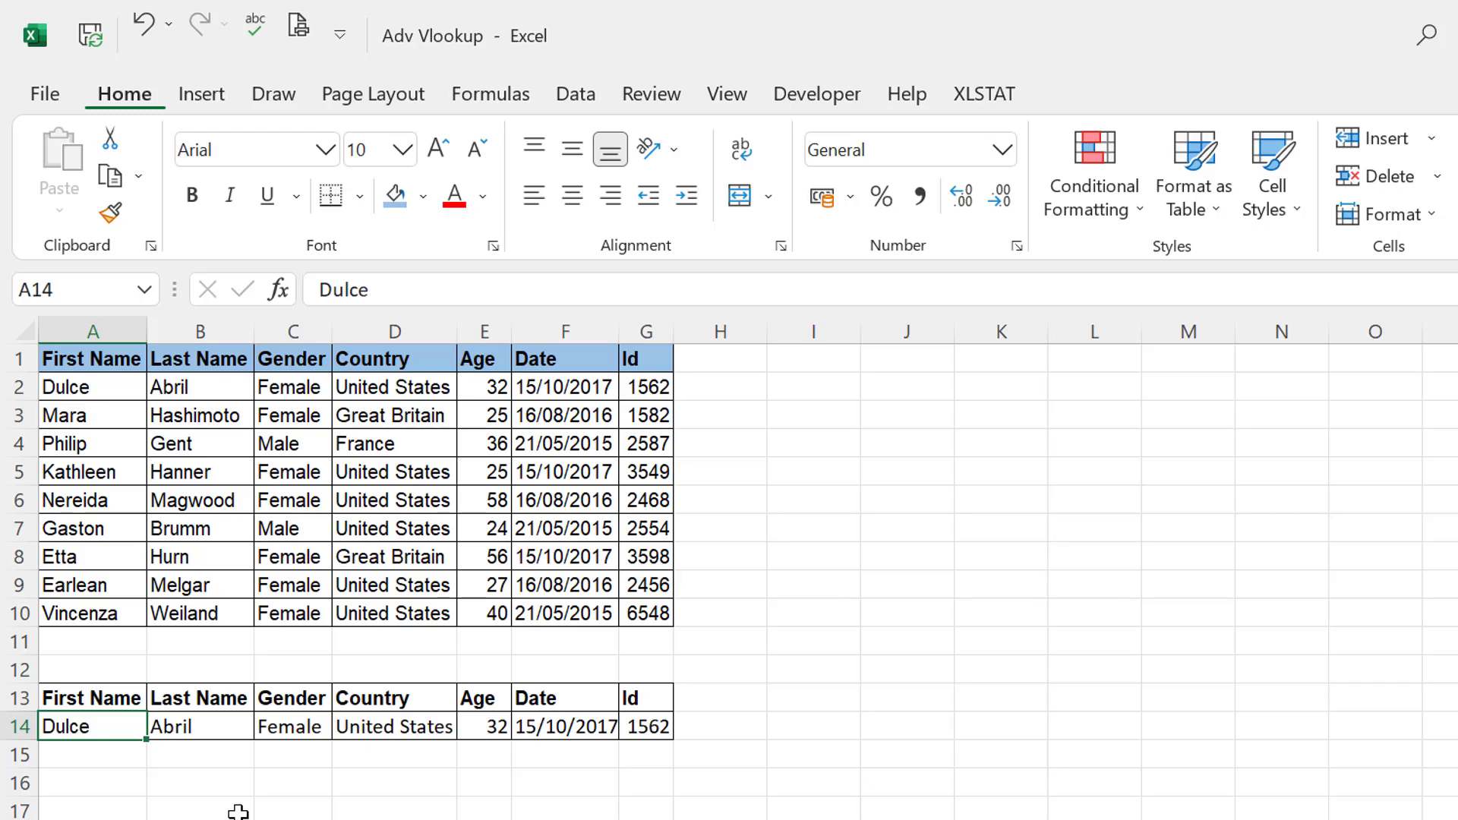
pyautogui.write('Etta')
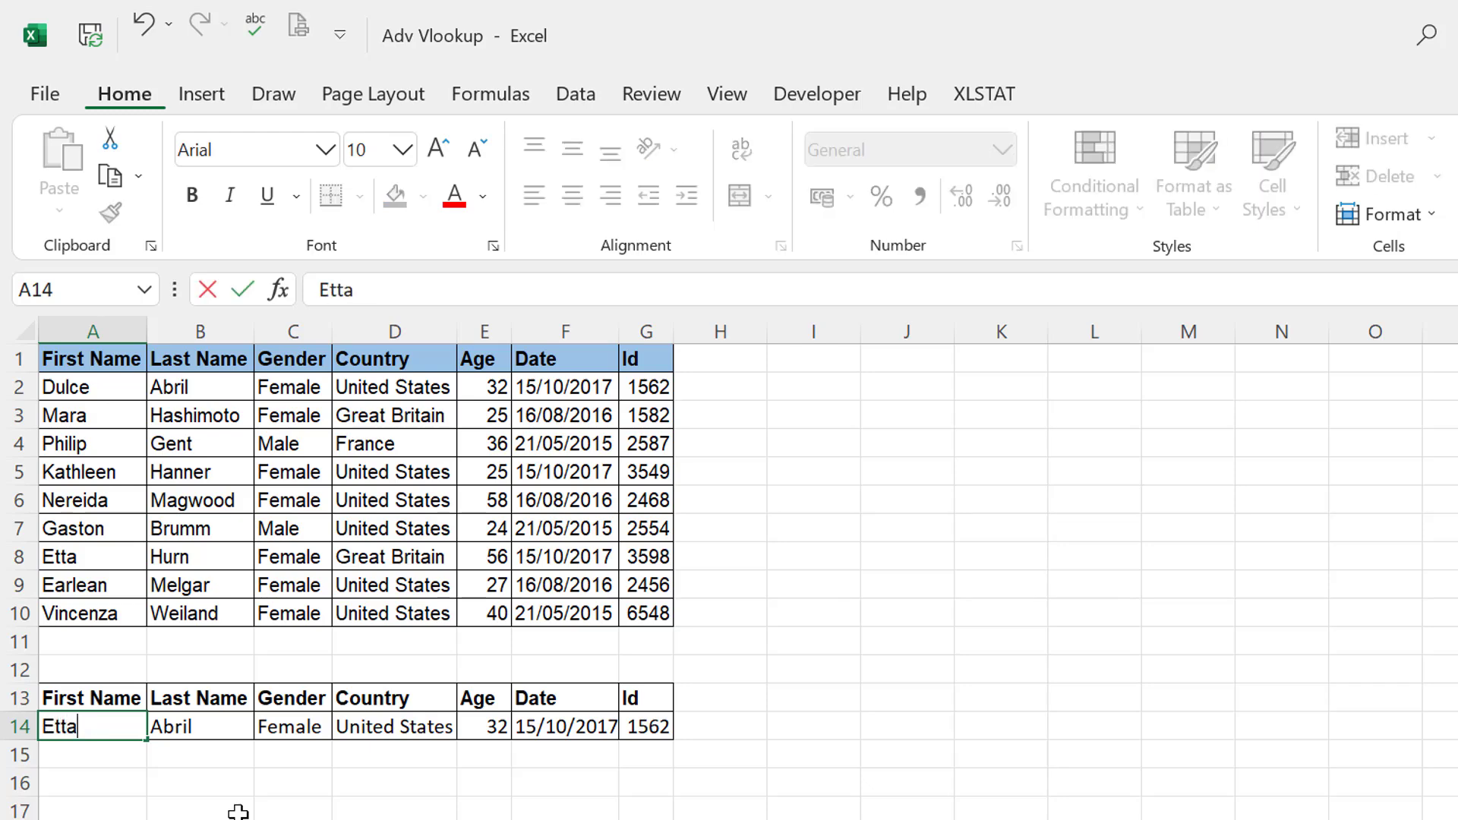
pyautogui.press('Return')
pyautogui.press('Up')
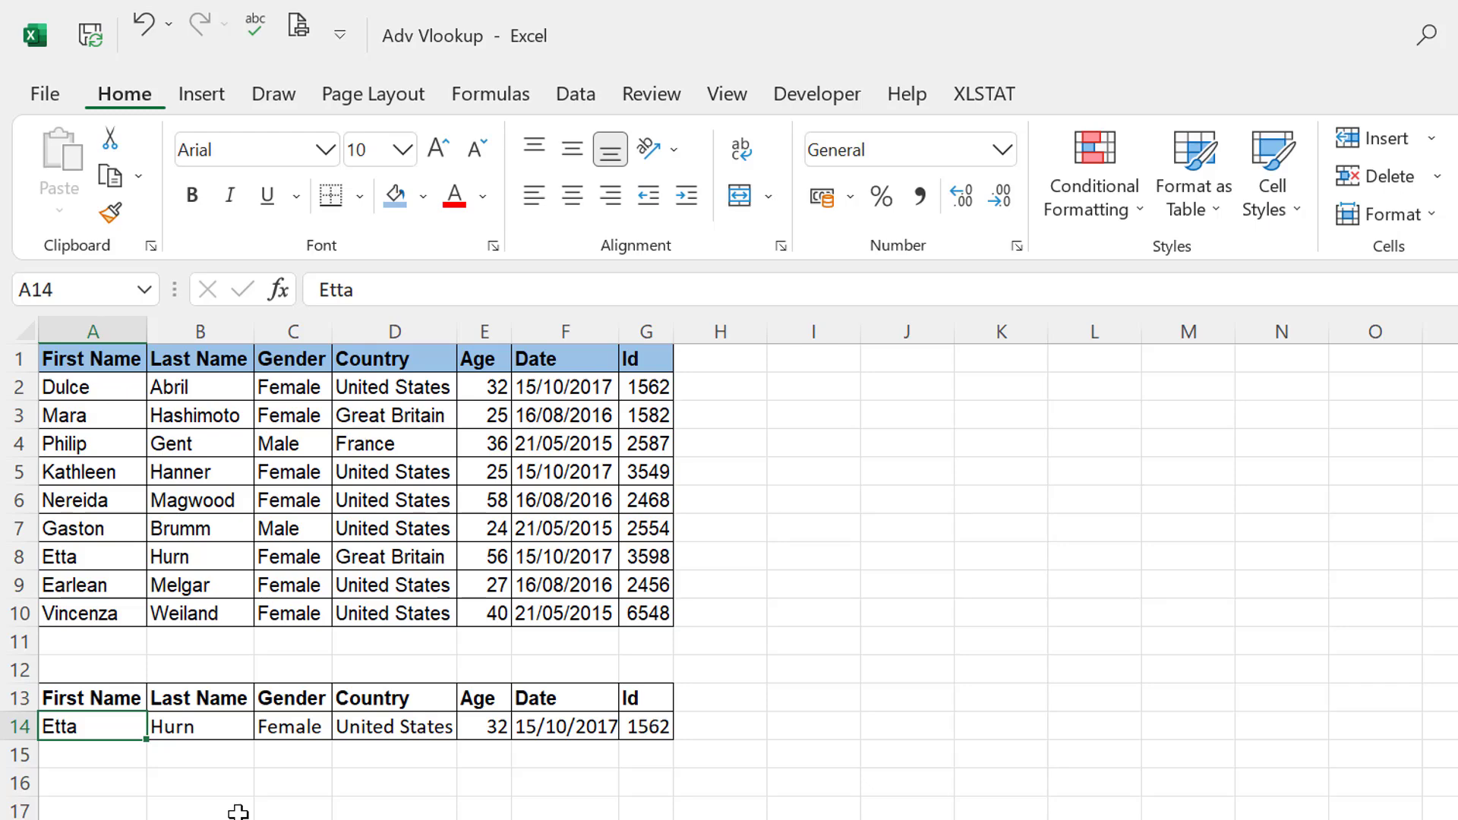
# - Check the last name, gender, country and age returned in B14:E14 for the new lookup name
pyautogui.hotkey('shift', 'Right')
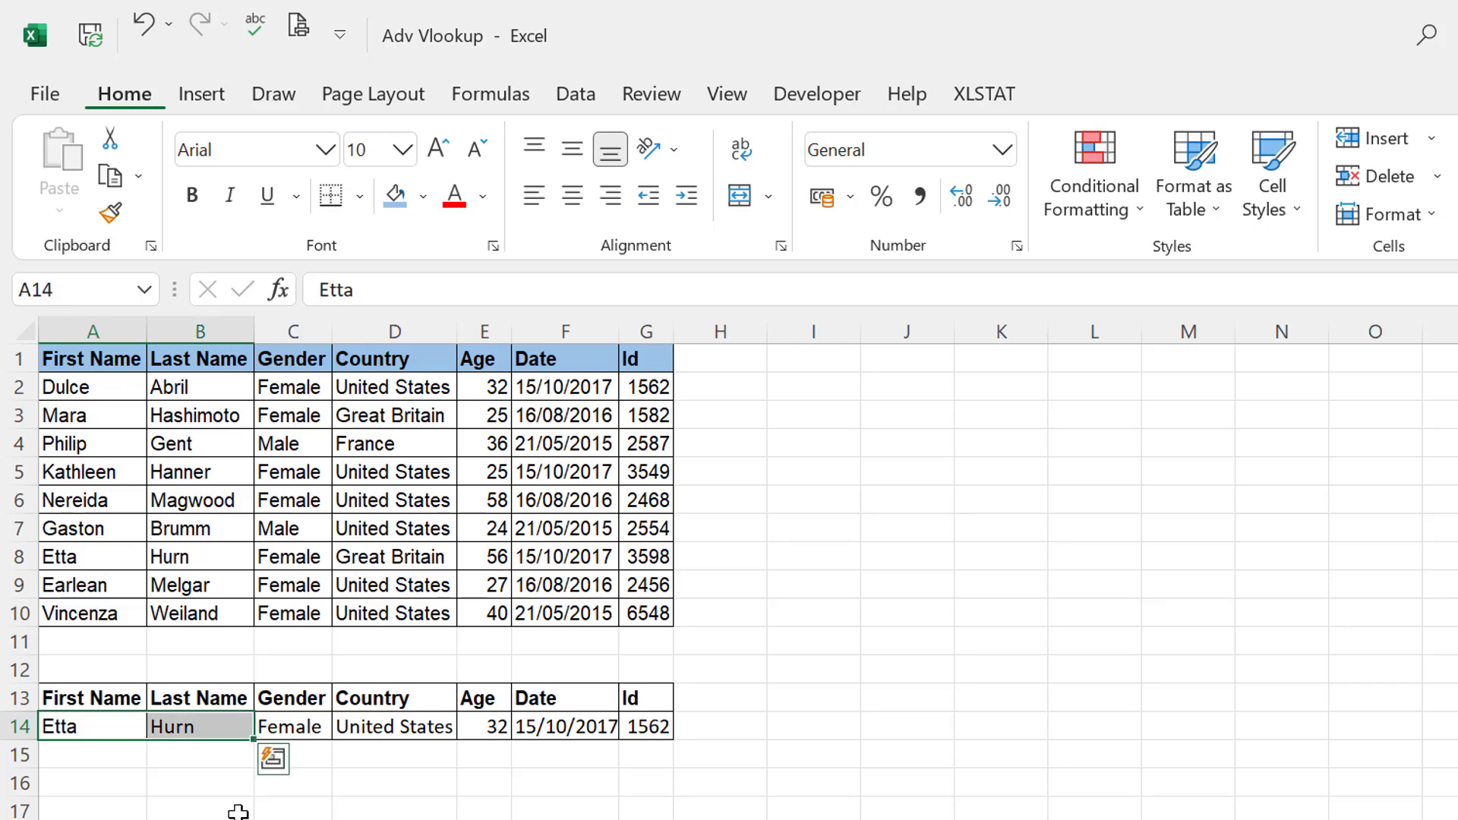
pyautogui.press('Right')
pyautogui.press('Right')
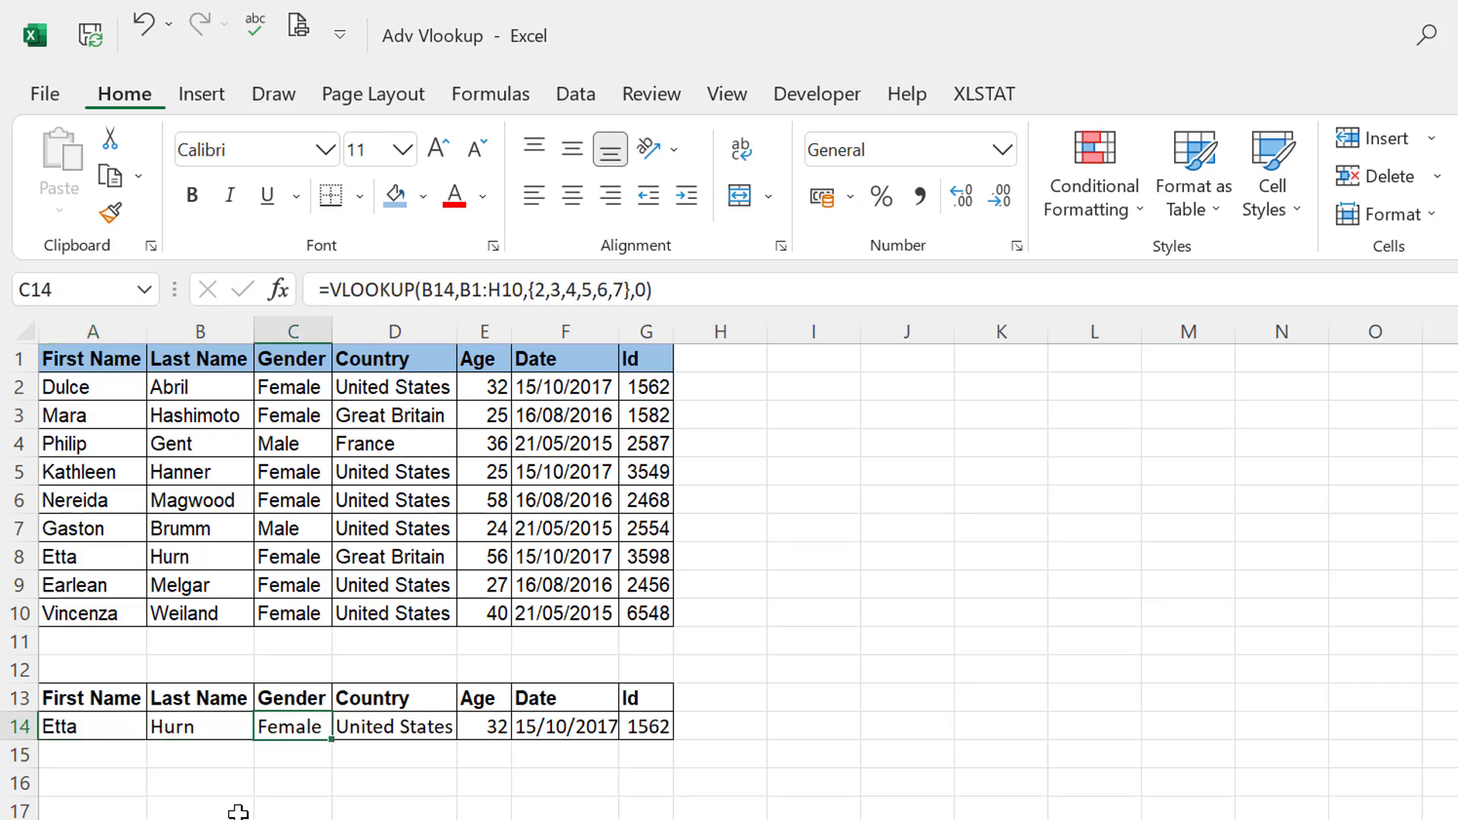
pyautogui.hotkey('shift', 'Right')
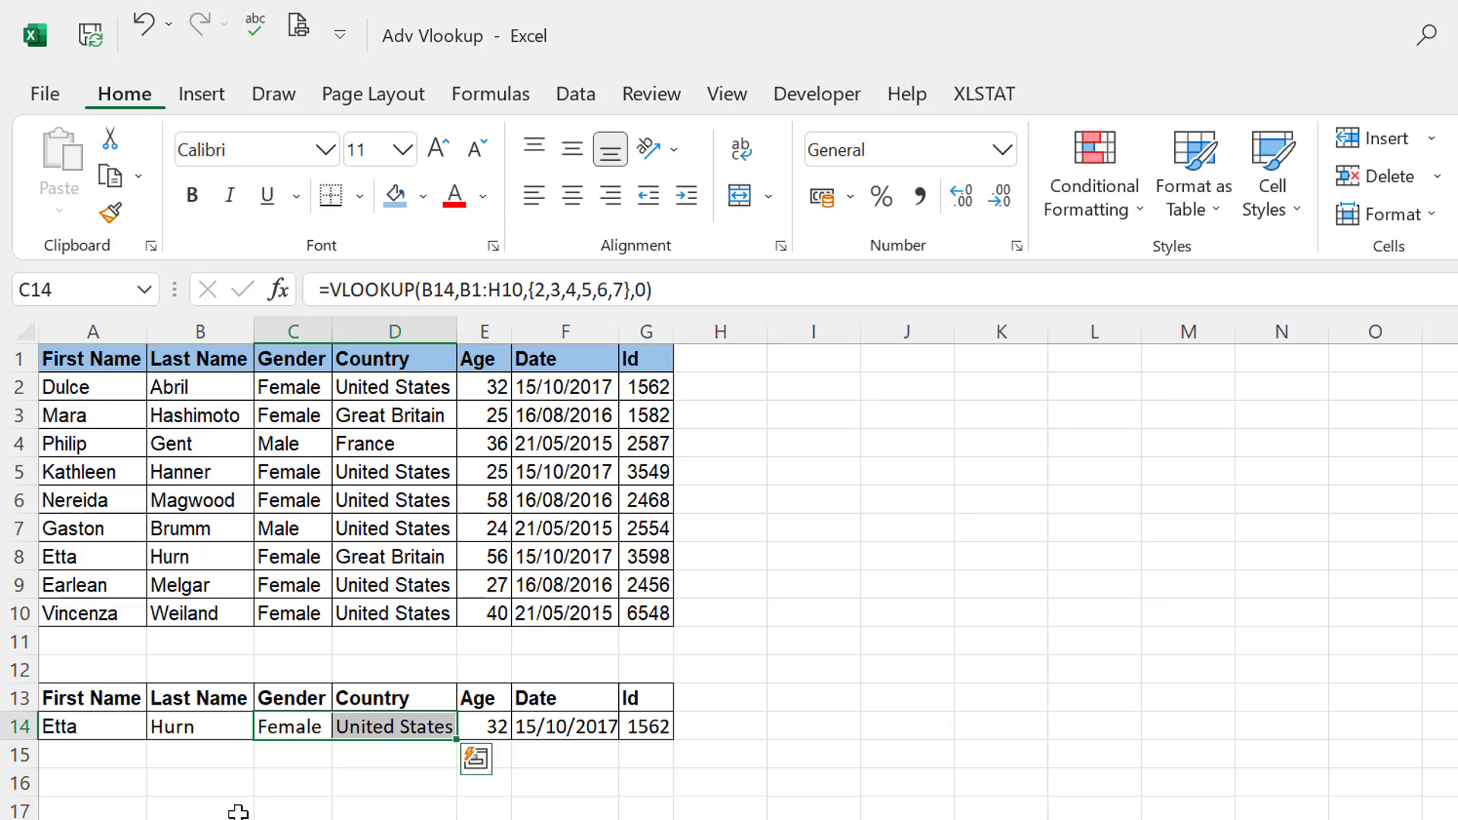
pyautogui.hotkey('shift', 'Right')
pyautogui.press('Left')
pyautogui.press('Left')
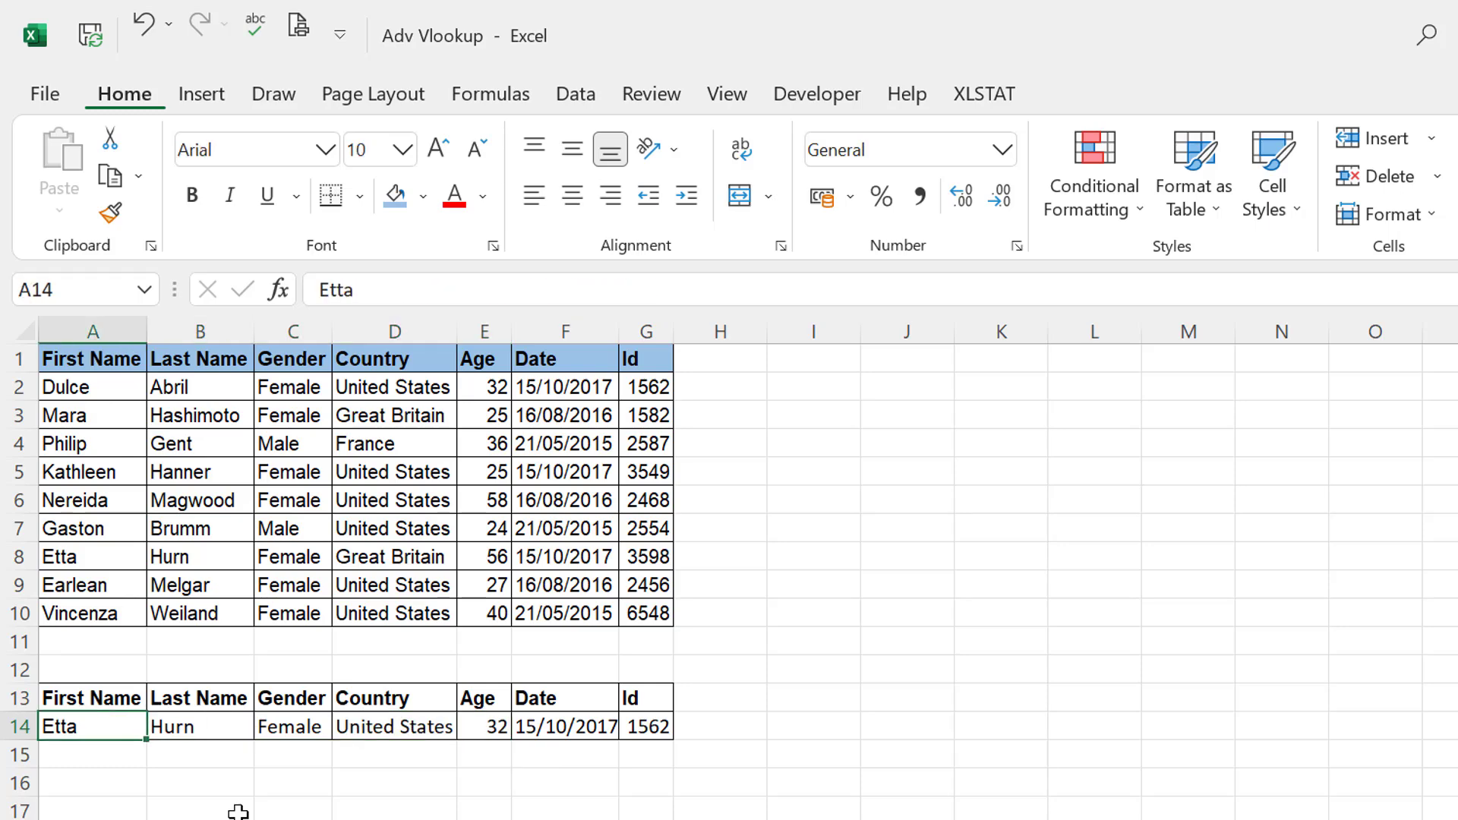
# - Compare the returned details with the gender, country and age in C8:E8 of the source table
pyautogui.press('Up')
pyautogui.press('Up')
pyautogui.press('Up')
pyautogui.press('Up')
pyautogui.press('Up')
pyautogui.press('Up')
pyautogui.press('Right')
pyautogui.press('Right')
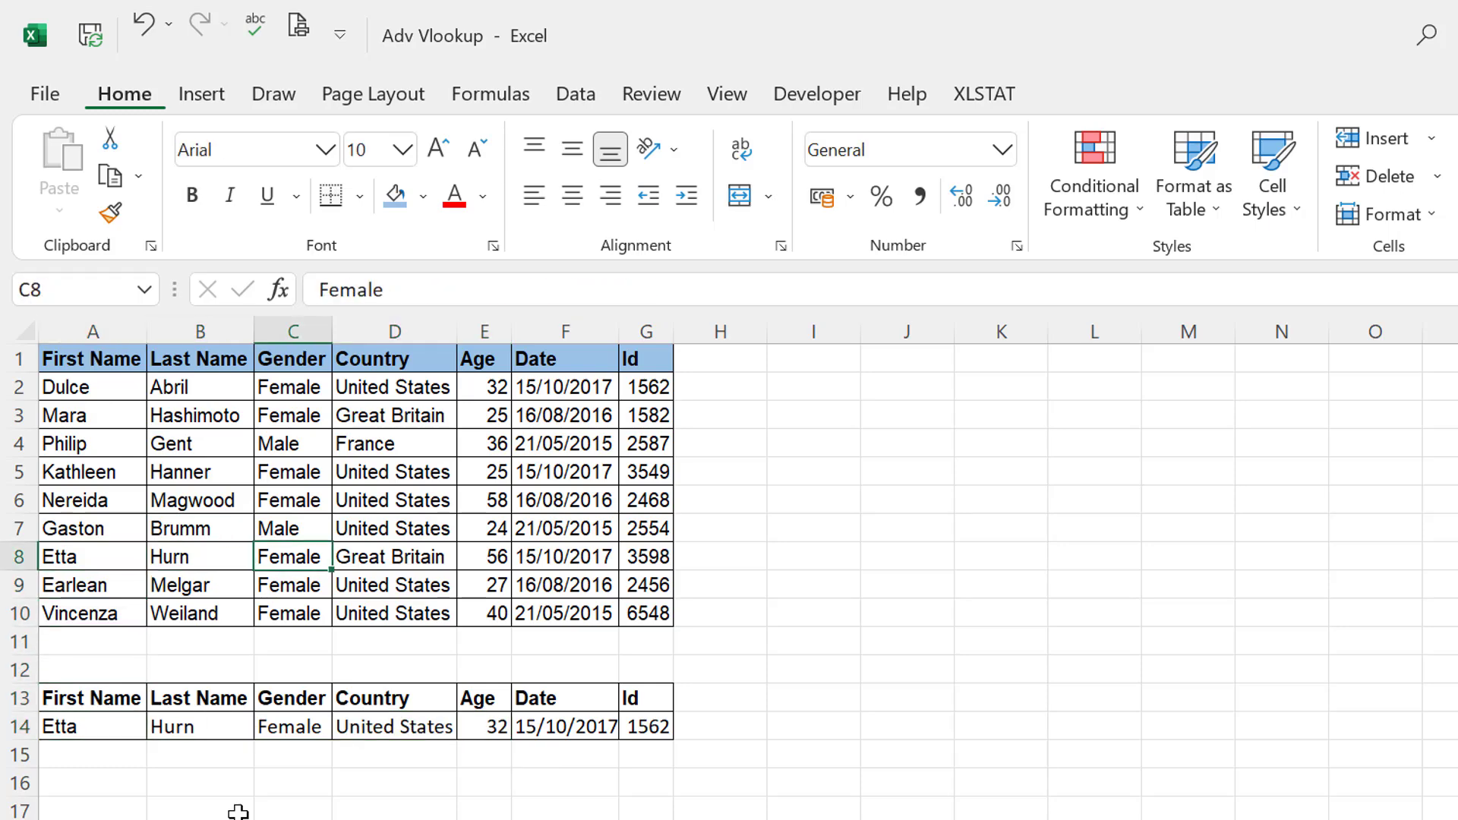
pyautogui.hotkey('shift', 'Right')
pyautogui.hotkey('shift', 'Right')
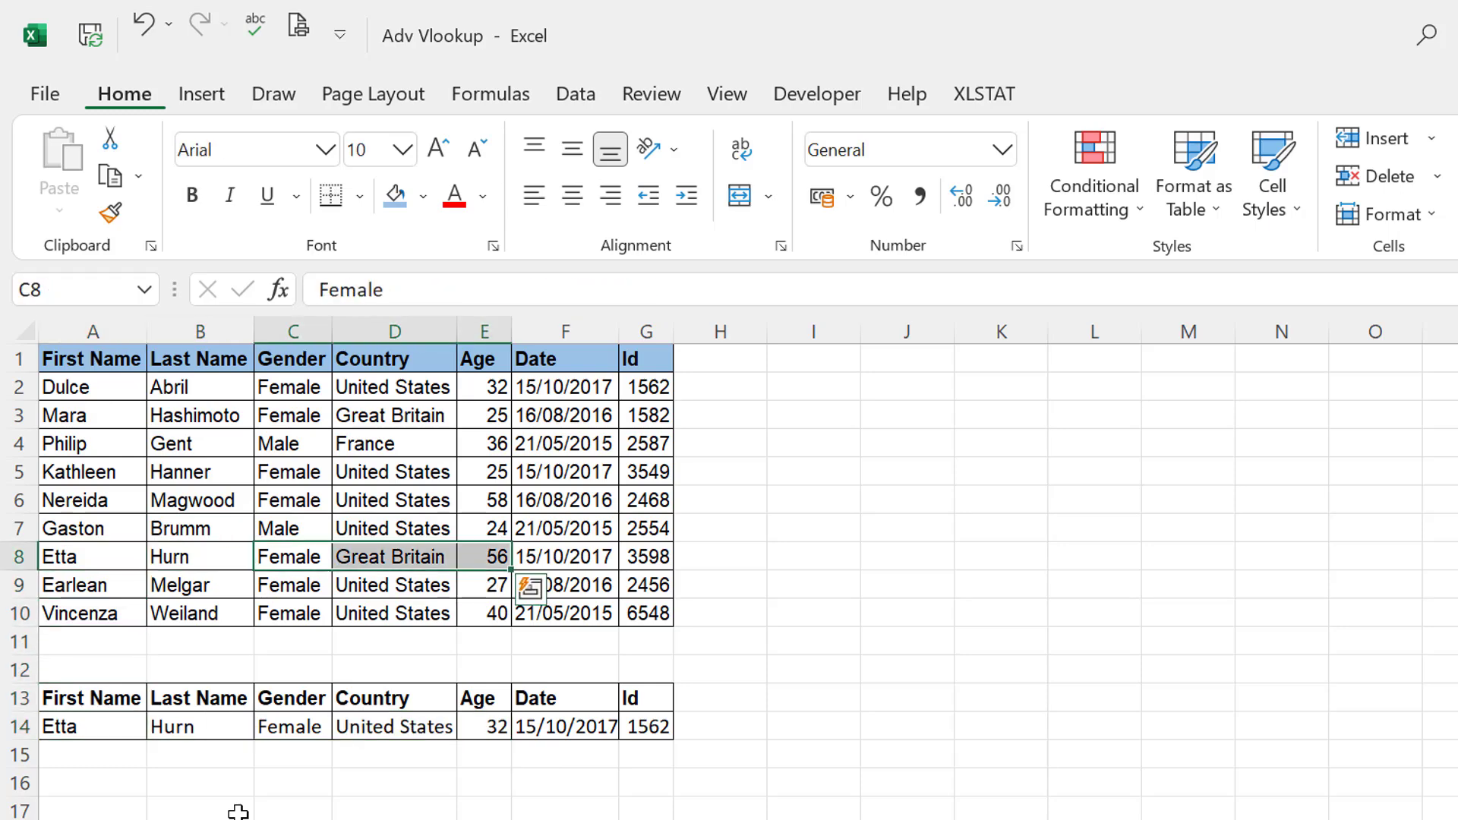
# - Inspect the cell references used by the lookup formulas in C14 and B14
pyautogui.press('Down')
pyautogui.press('Down')
pyautogui.press('Down')
pyautogui.press('Down')
pyautogui.press('Down')
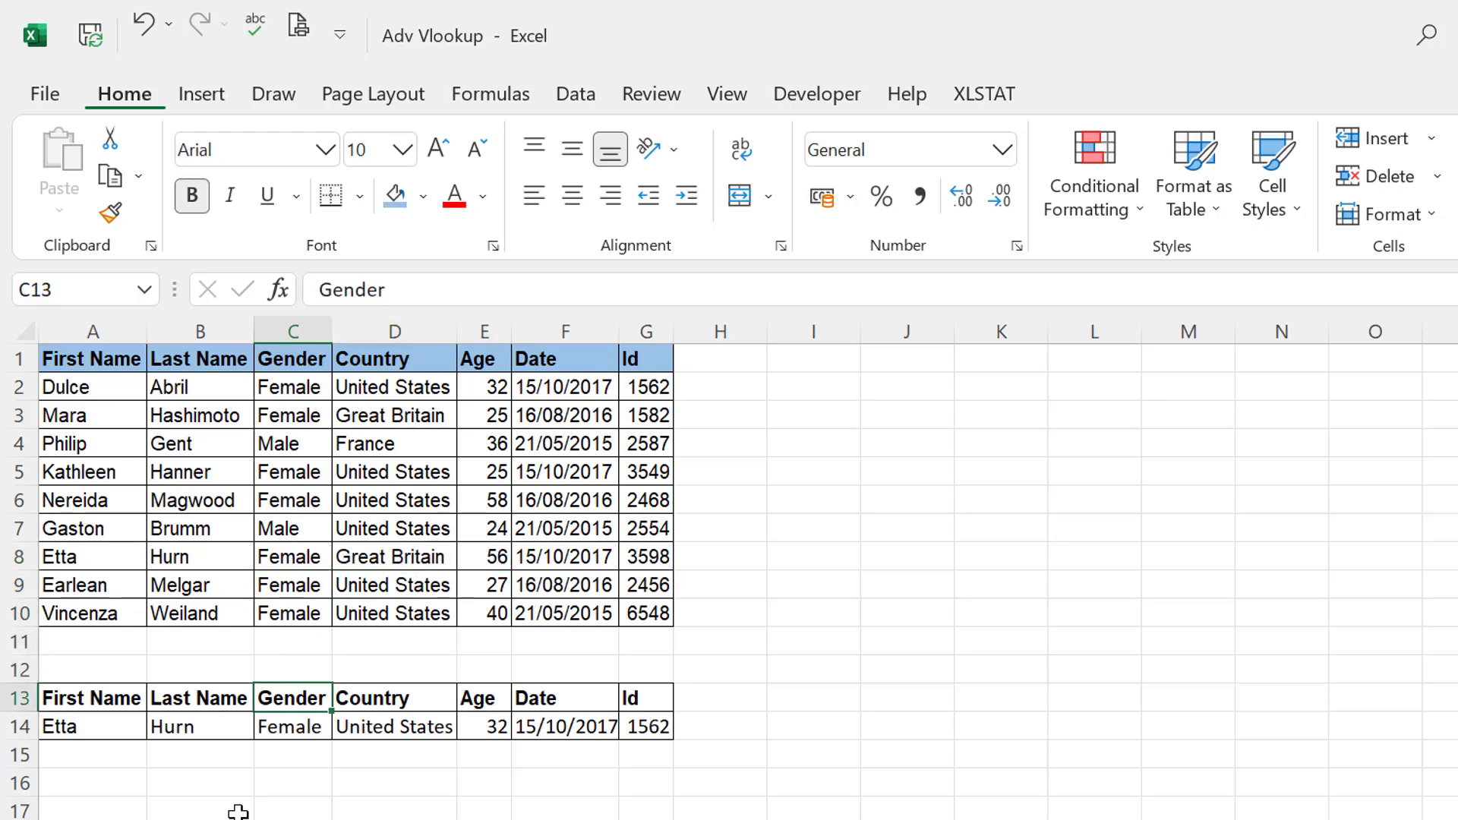
pyautogui.press('Down')
pyautogui.press('Left')
pyautogui.press('Left')
pyautogui.press('Right')
pyautogui.press('Right')
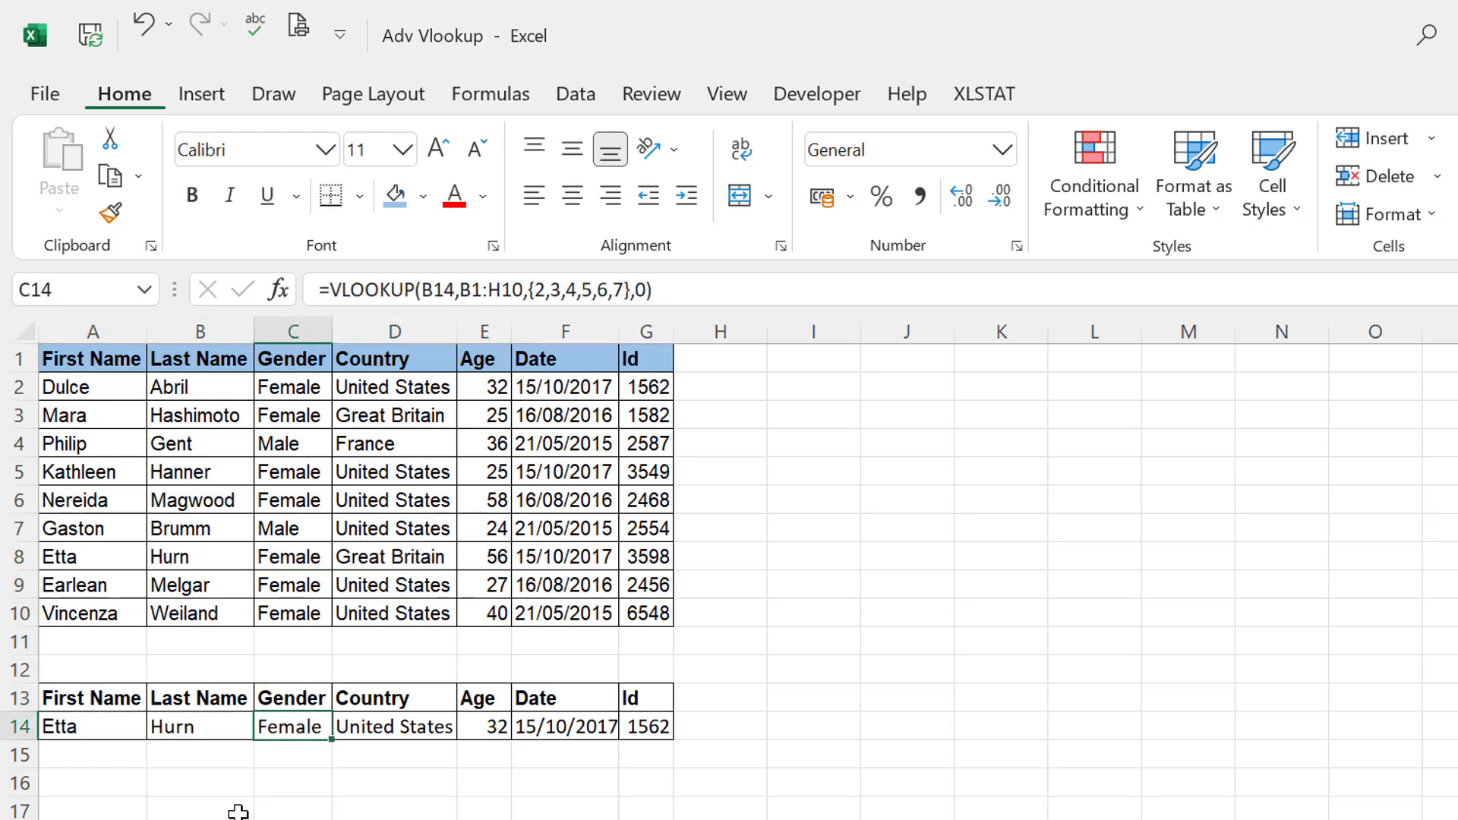
pyautogui.press('Left')
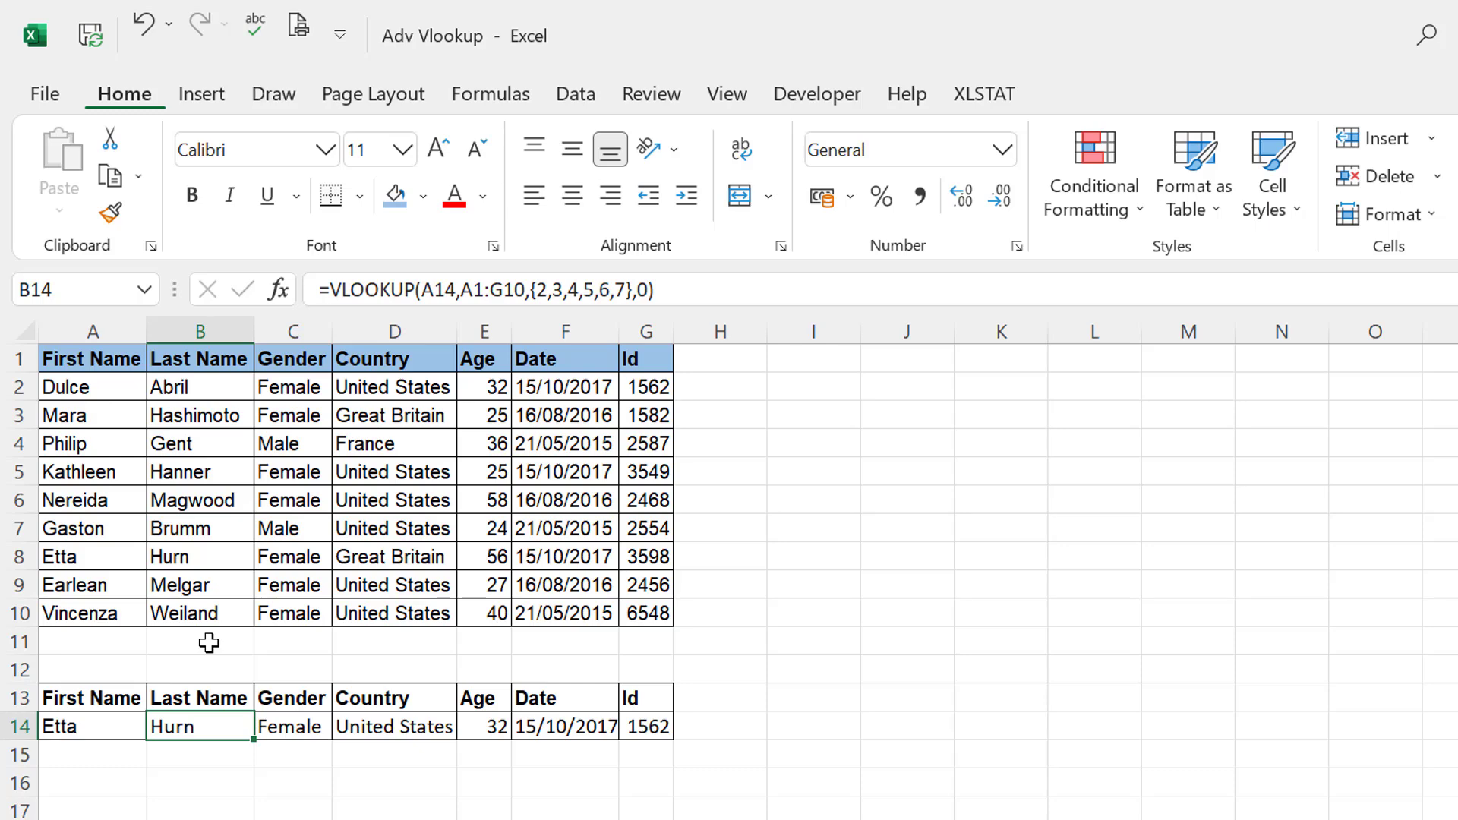
# - Clear the formulas from B14:G14 and the lookup name from A14
pyautogui.press('Down')
pyautogui.press('Up')
pyautogui.press('Left')
pyautogui.press('Right')
pyautogui.hotkey('ctrl', 'shift', 'Right')
pyautogui.press('Delete')
pyautogui.press('Left')
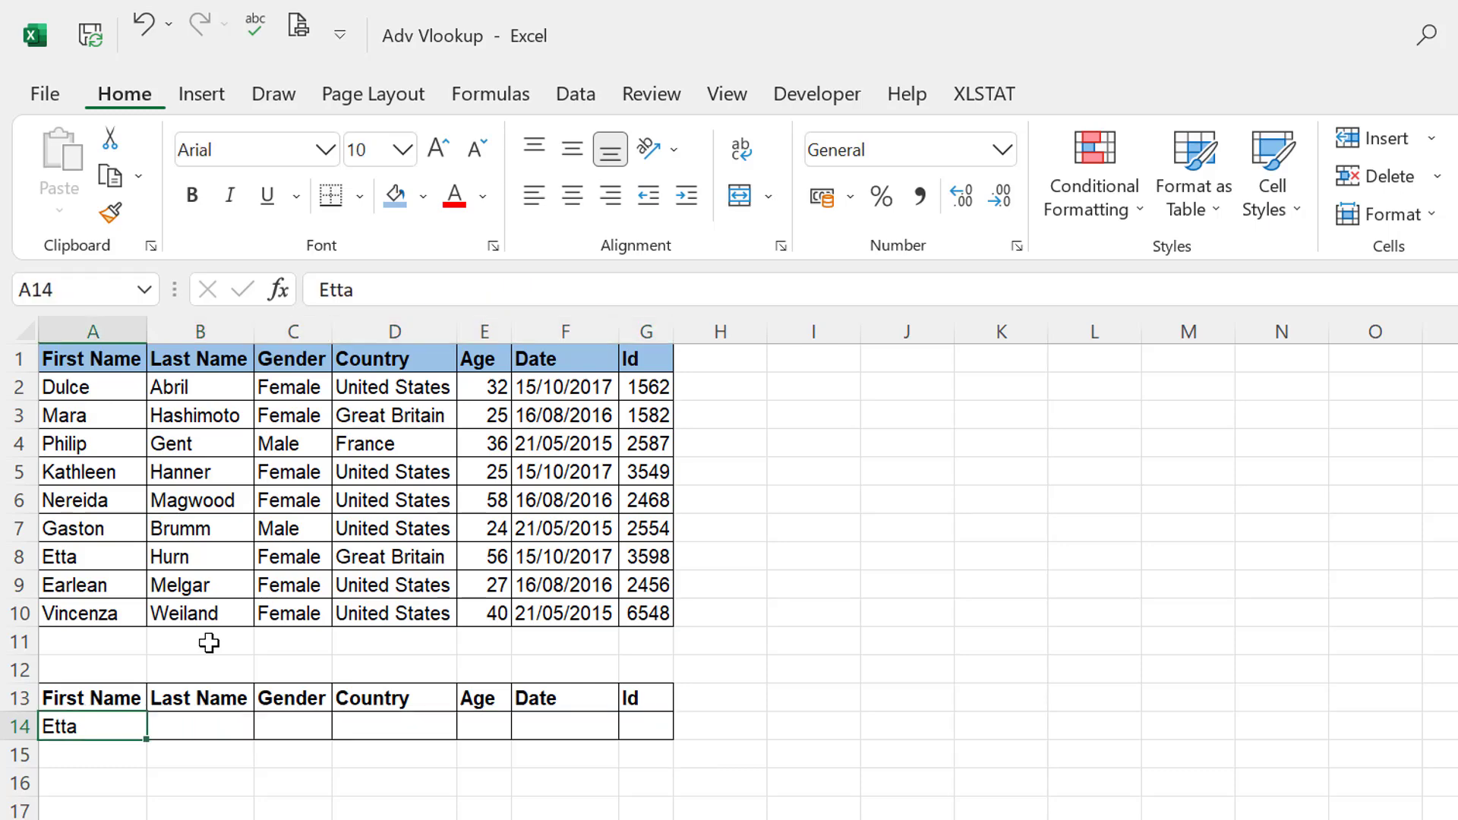
pyautogui.press('Delete')
# - Review the order of the source table's column headers in row 1, starting from Last Name in B1
pyautogui.press('Right')
pyautogui.press('Up')
pyautogui.press('Up')
pyautogui.press('Up')
pyautogui.press('Up')
pyautogui.press('Up')
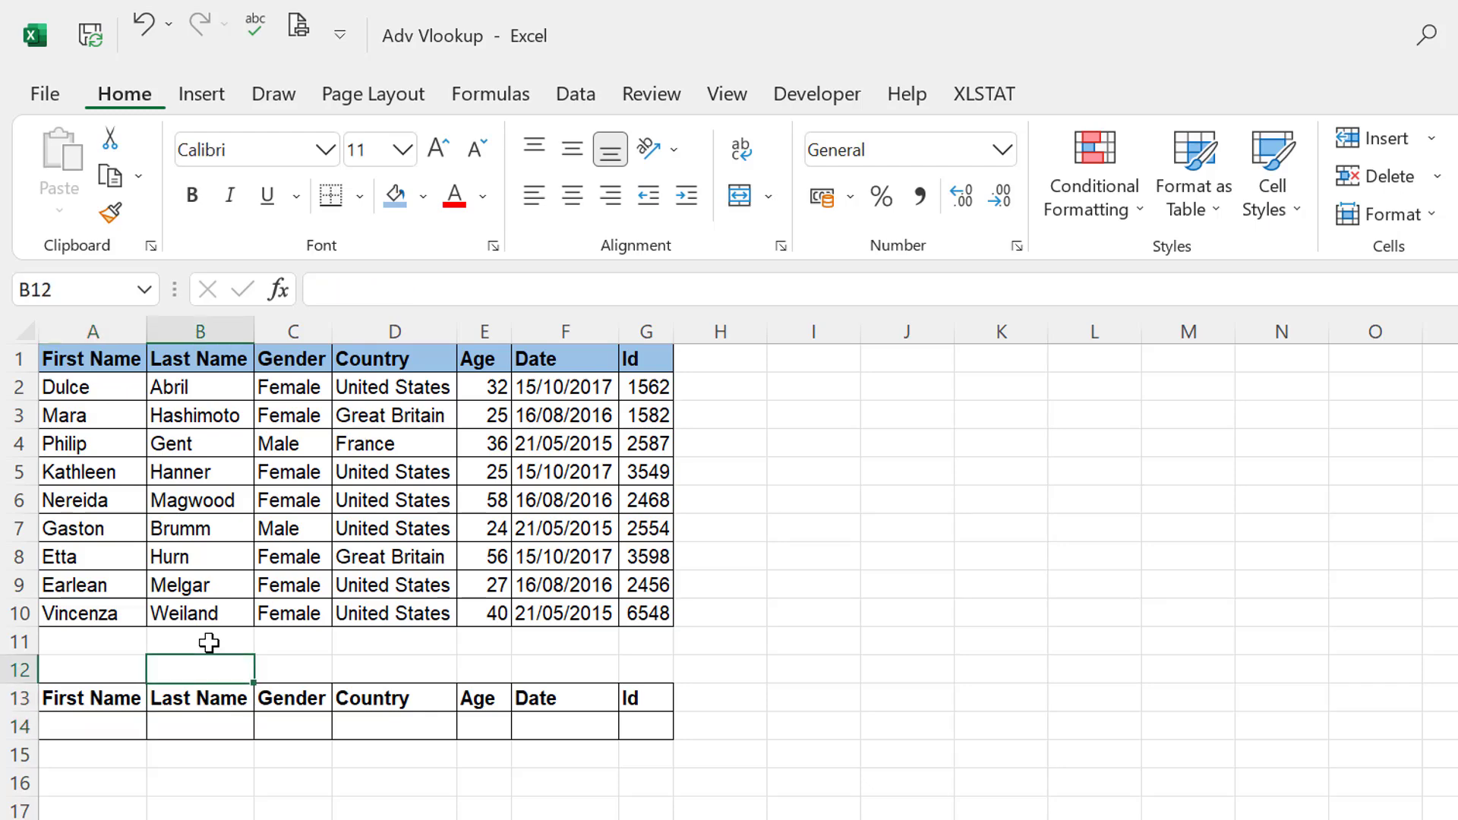
pyautogui.hotkey('ctrl', 'Up')
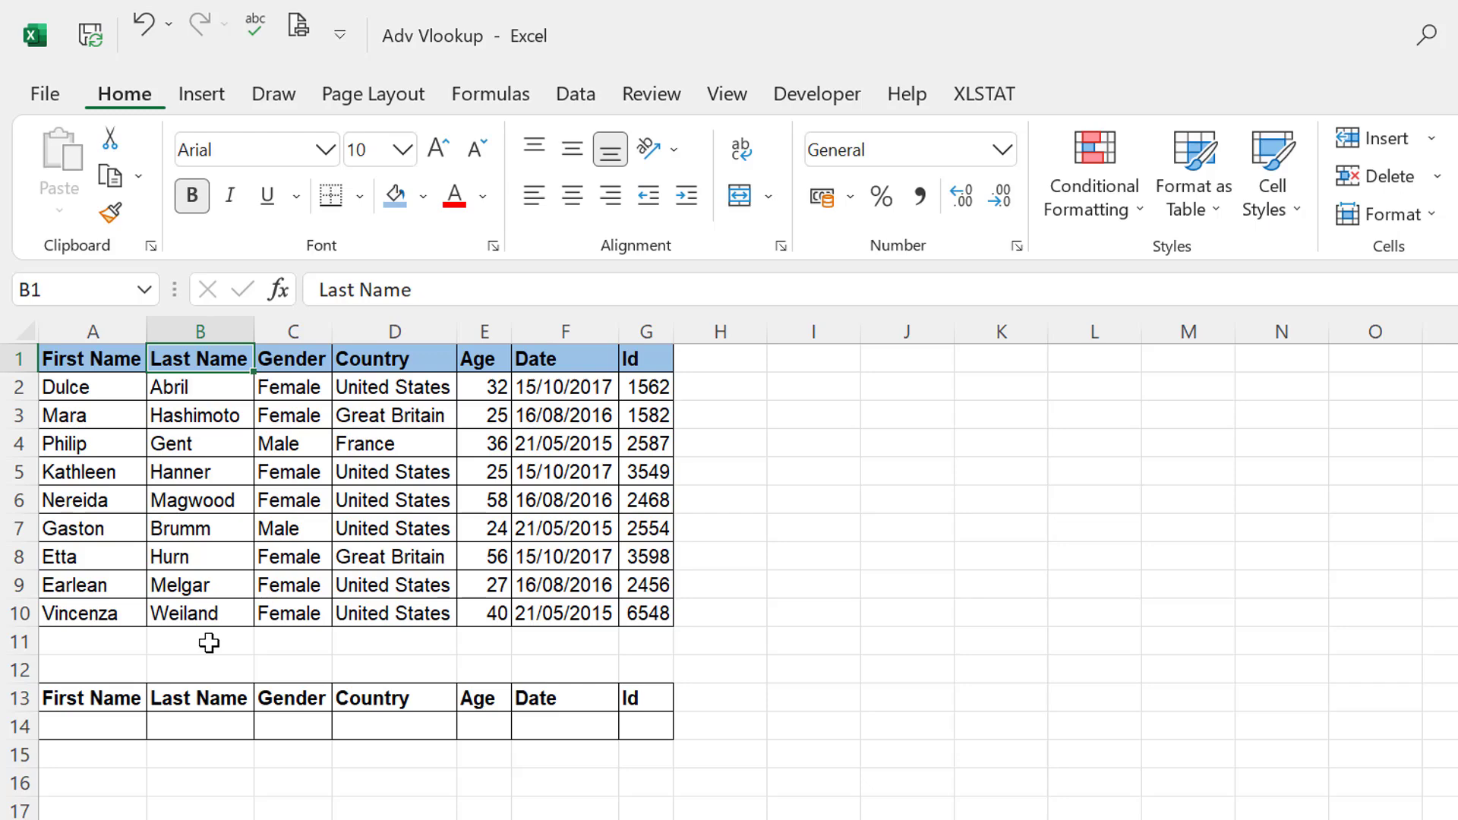
pyautogui.press('Left')
pyautogui.press('Right')
pyautogui.press('Right')
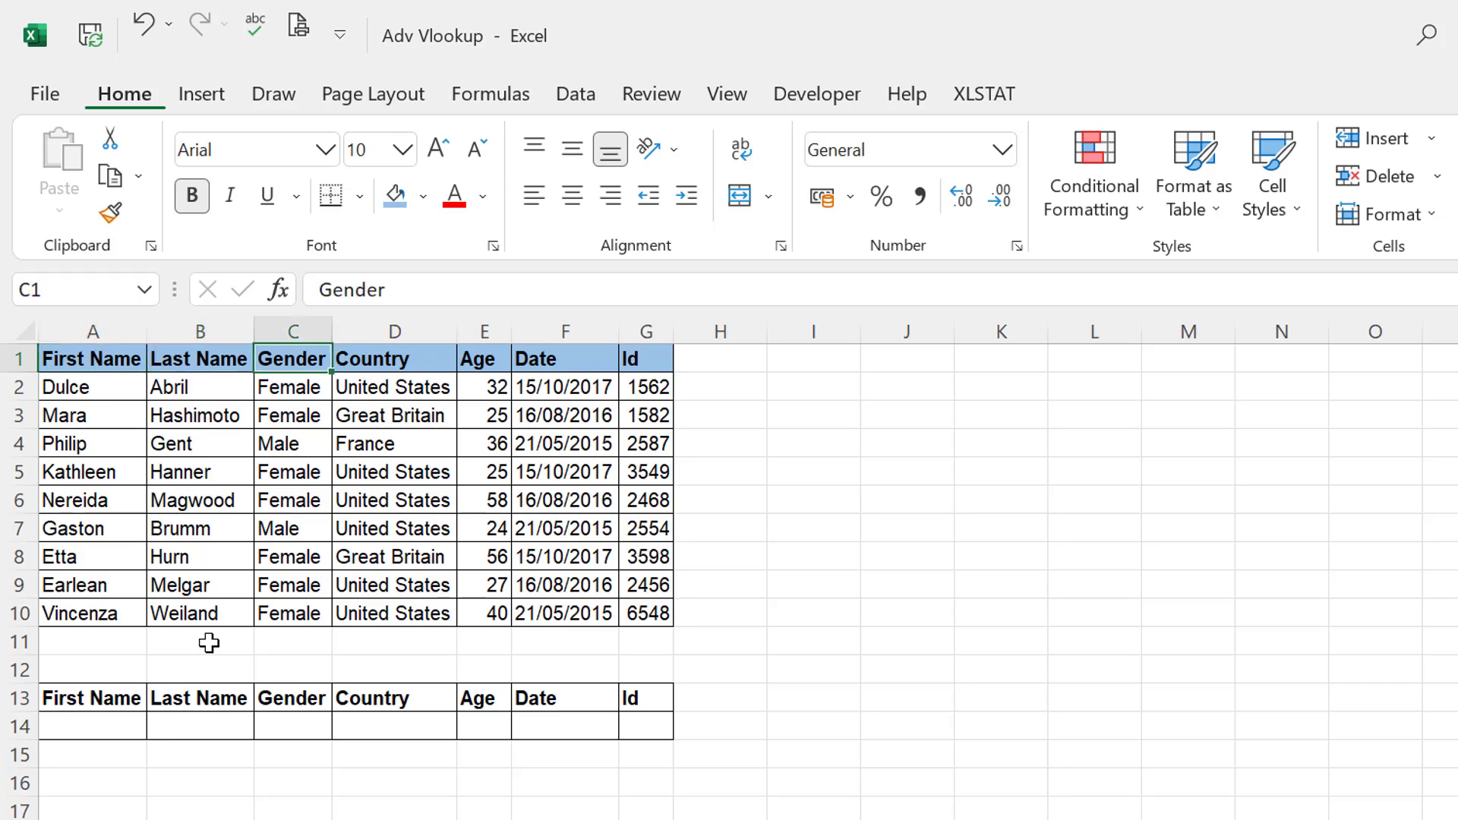
pyautogui.press('Left')
pyautogui.hotkey('shift', 'Right')
pyautogui.hotkey('shift', 'Right')
pyautogui.hotkey('shift', 'Right')
pyautogui.hotkey('shift', 'Right')
pyautogui.hotkey('shift', 'Right')
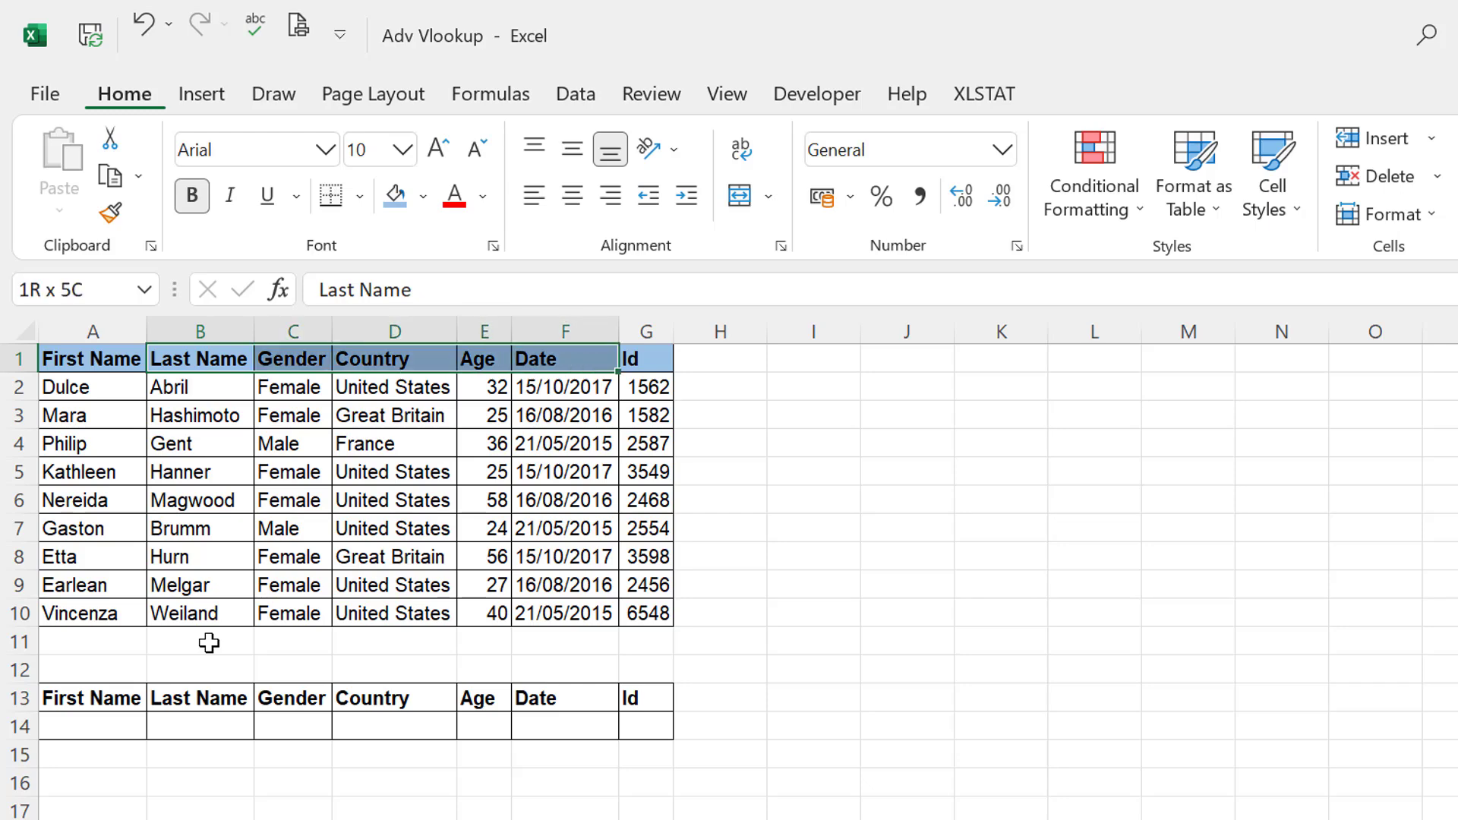
# - Enter the column index numbers 2, 3, 4, 5, 6 and 7 in B12:G12 above the lookup headers
pyautogui.press('Down')
pyautogui.hotkey('ctrl', 'Down')
pyautogui.press('Down')
pyautogui.press('Down')
pyautogui.press('Down')
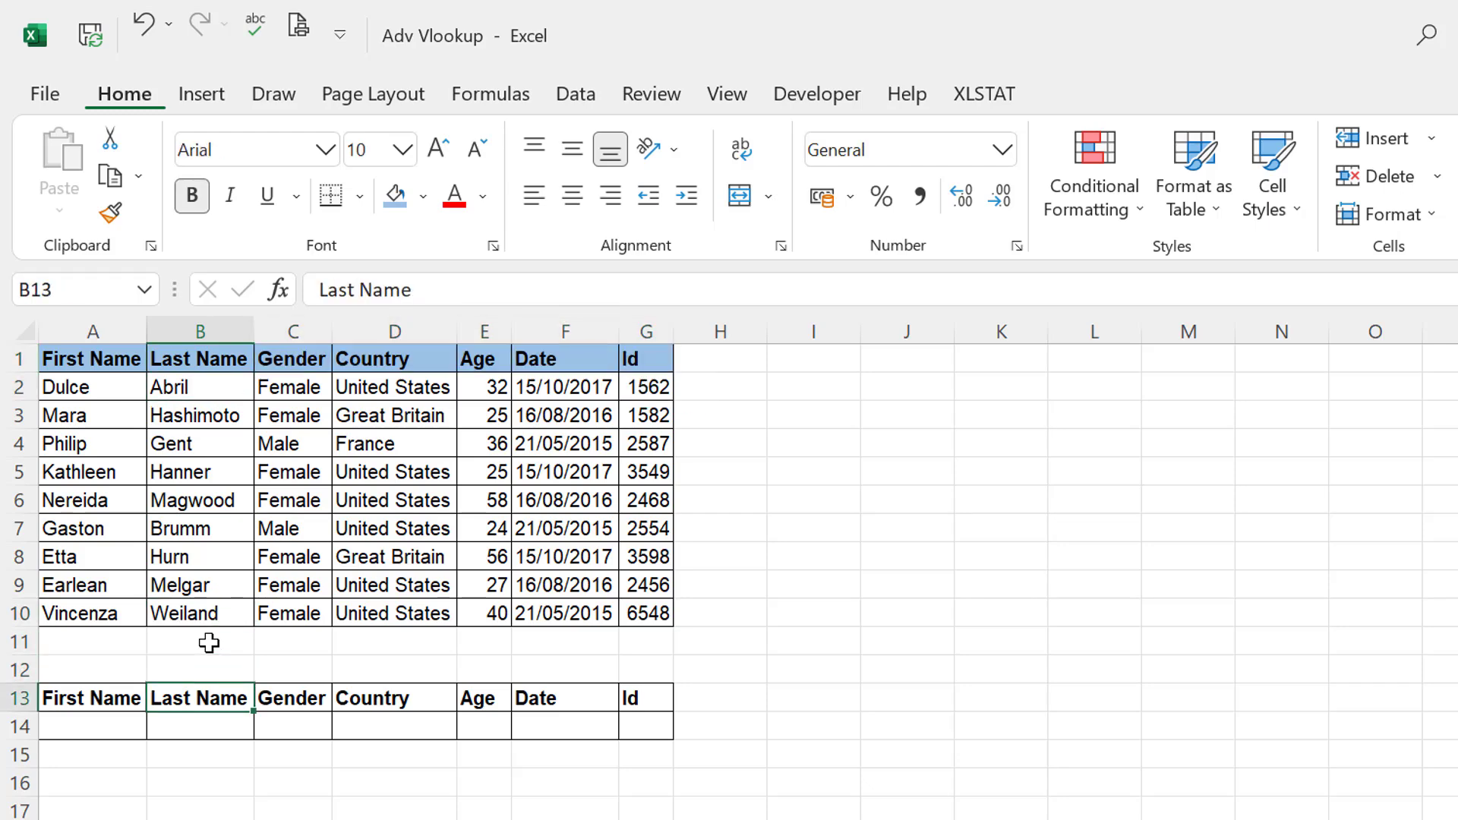
pyautogui.press('Up')
pyautogui.write('2')
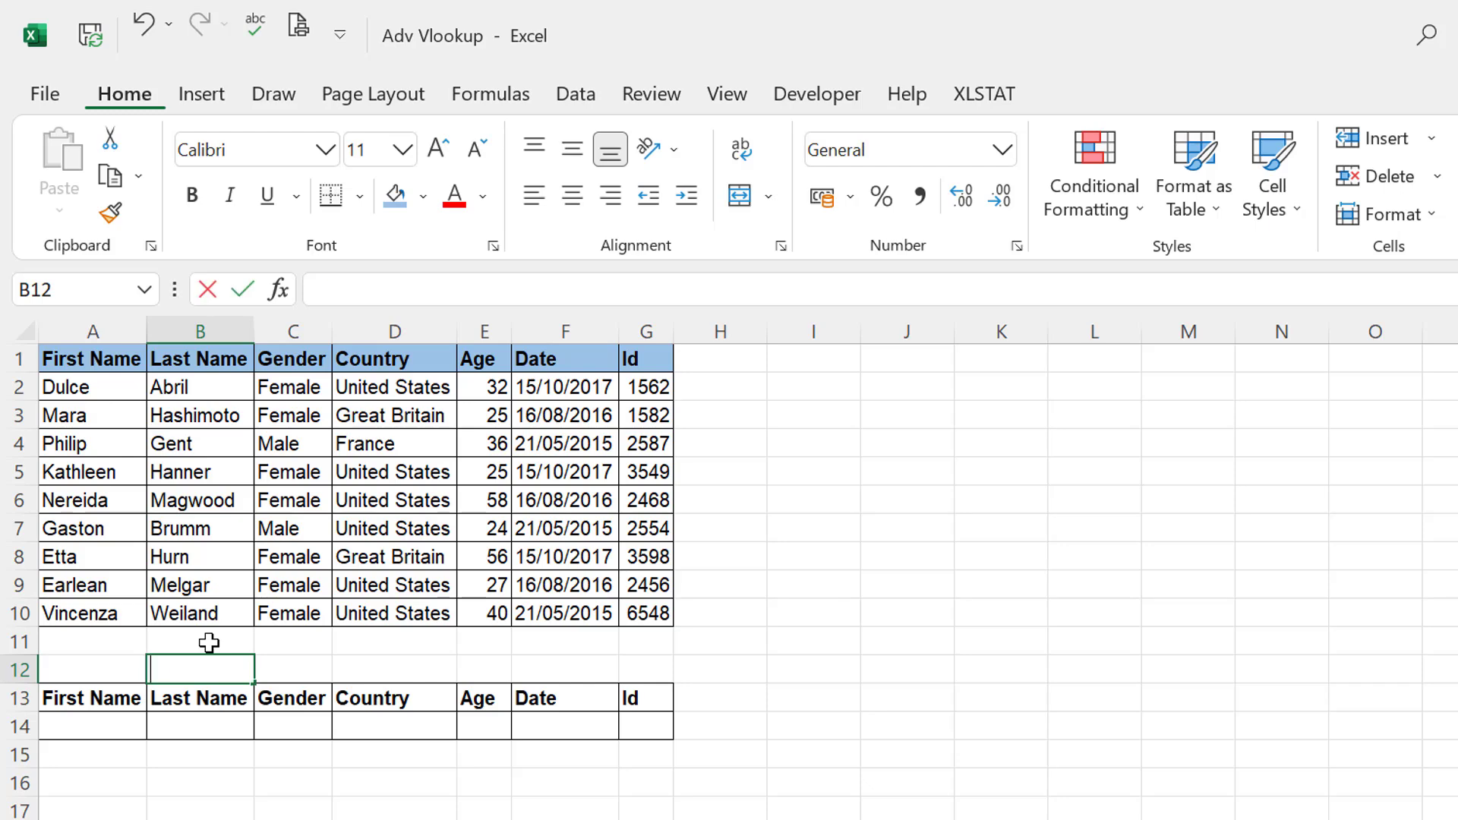
pyautogui.press('Tab')
pyautogui.write('3')
pyautogui.press('Tab')
pyautogui.write('4')
pyautogui.press('Tab')
pyautogui.write('5\t6')
pyautogui.press('Tab')
pyautogui.write('7')
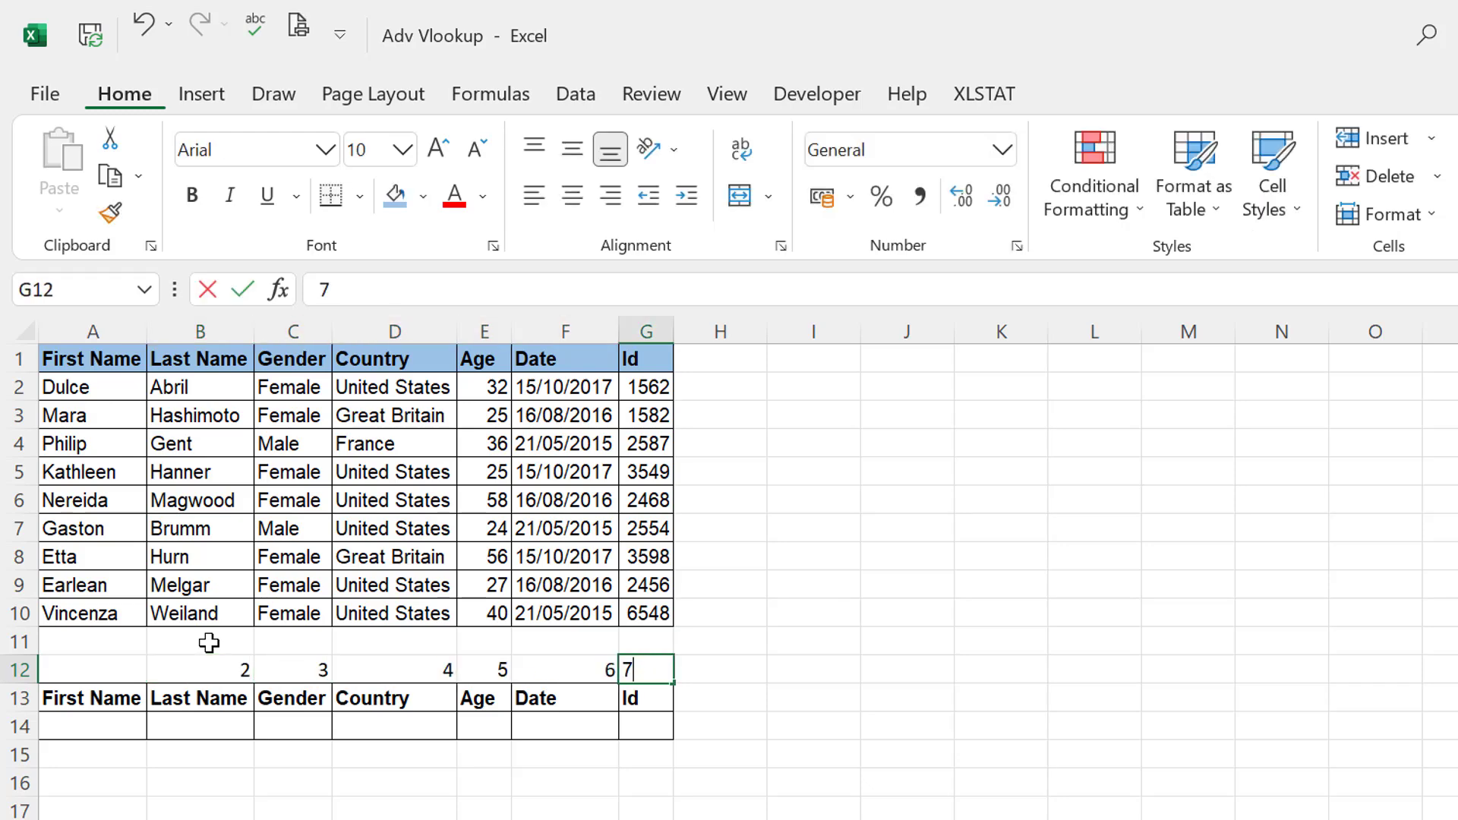
pyautogui.press('Return')
# - Review the column index numbers across B12:G12
pyautogui.press('Left')
pyautogui.press('Left')
pyautogui.press('Up')
pyautogui.press('Left')
pyautogui.press('Left')
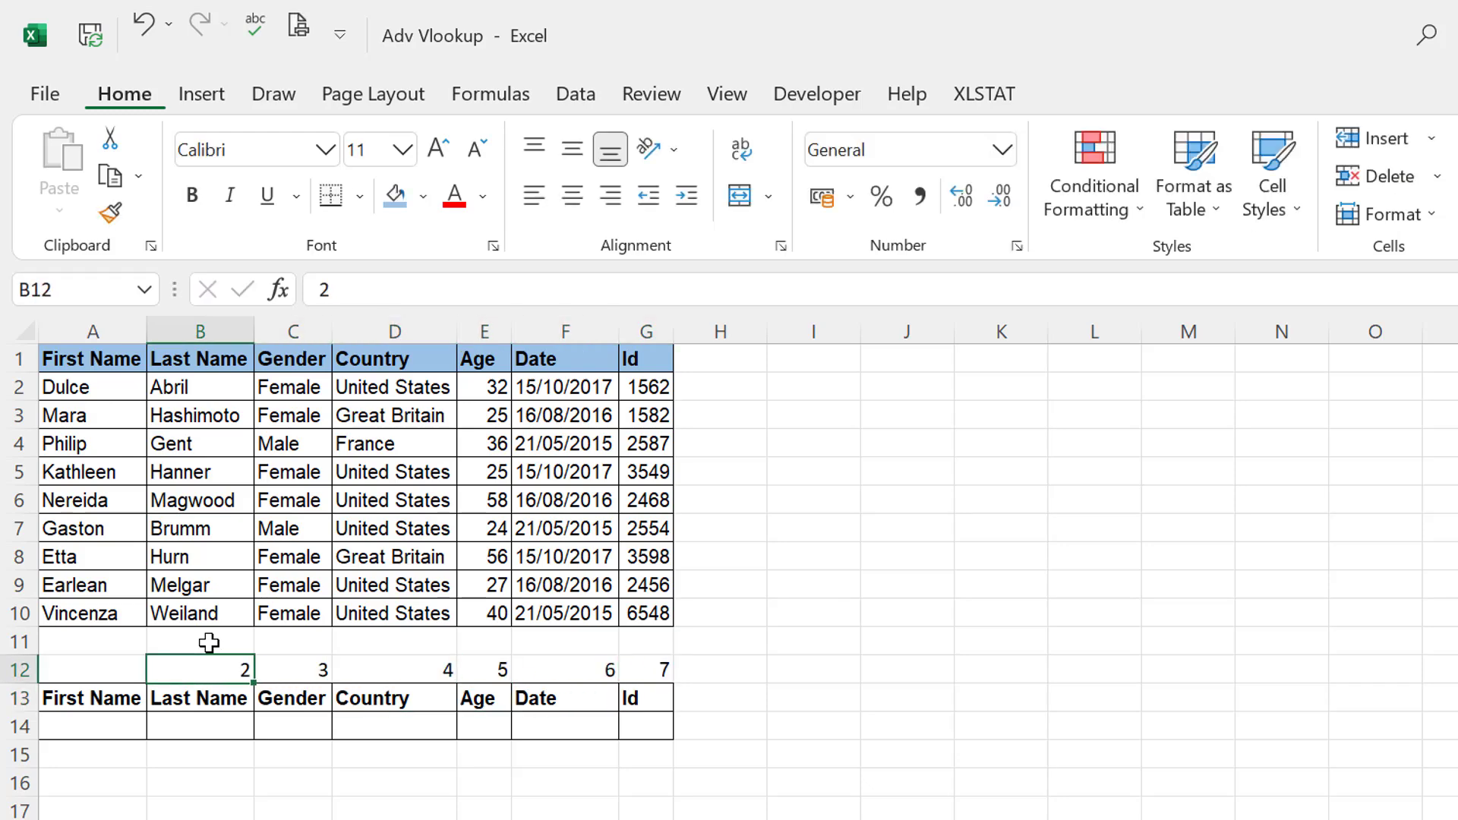
pyautogui.hotkey('shift', 'Right')
pyautogui.hotkey('shift', 'Right')
pyautogui.hotkey('shift', 'Right')
pyautogui.hotkey('shift', 'Right')
pyautogui.hotkey('shift', 'Right')
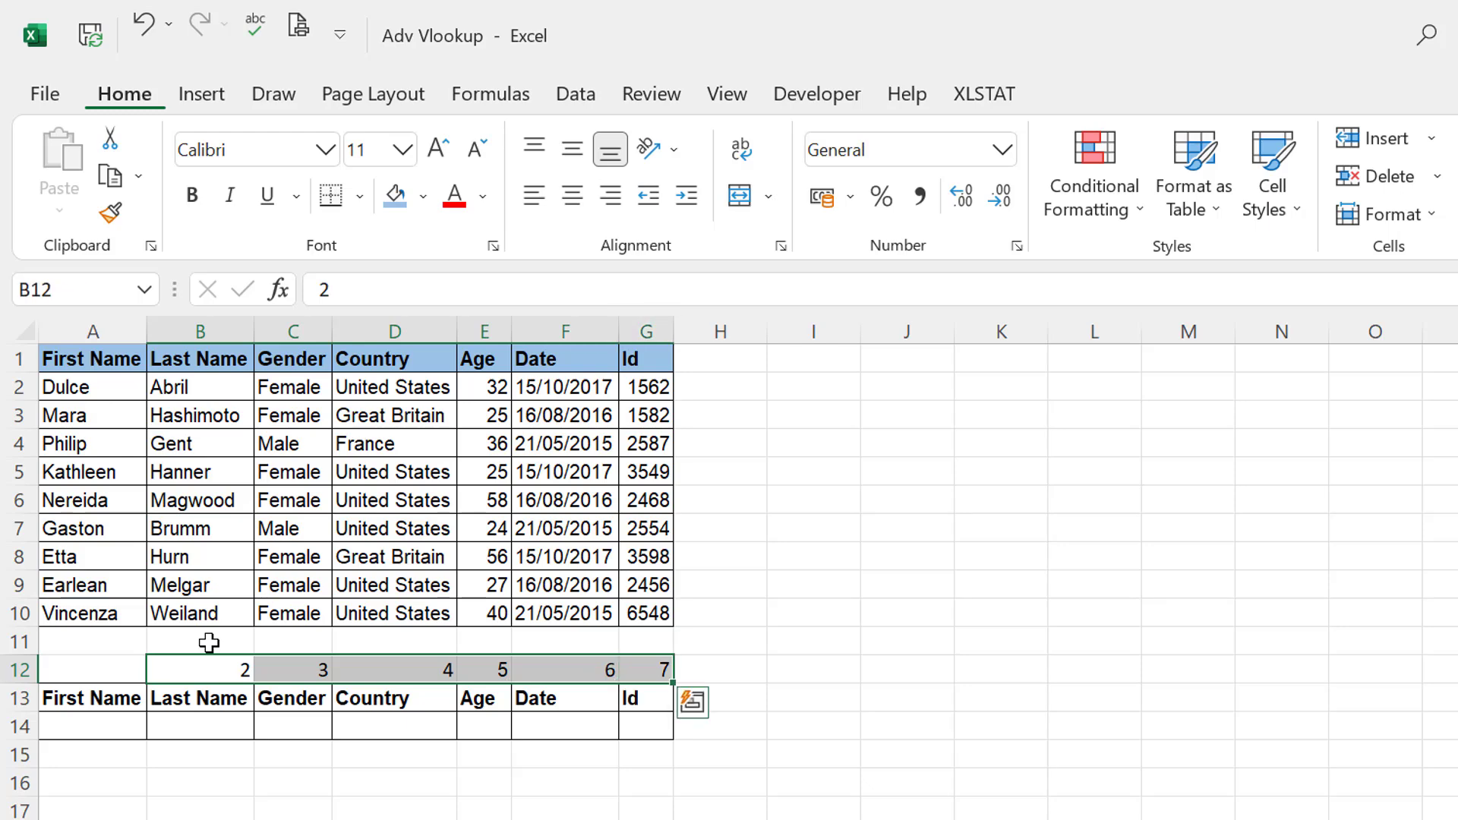
pyautogui.press('Down')
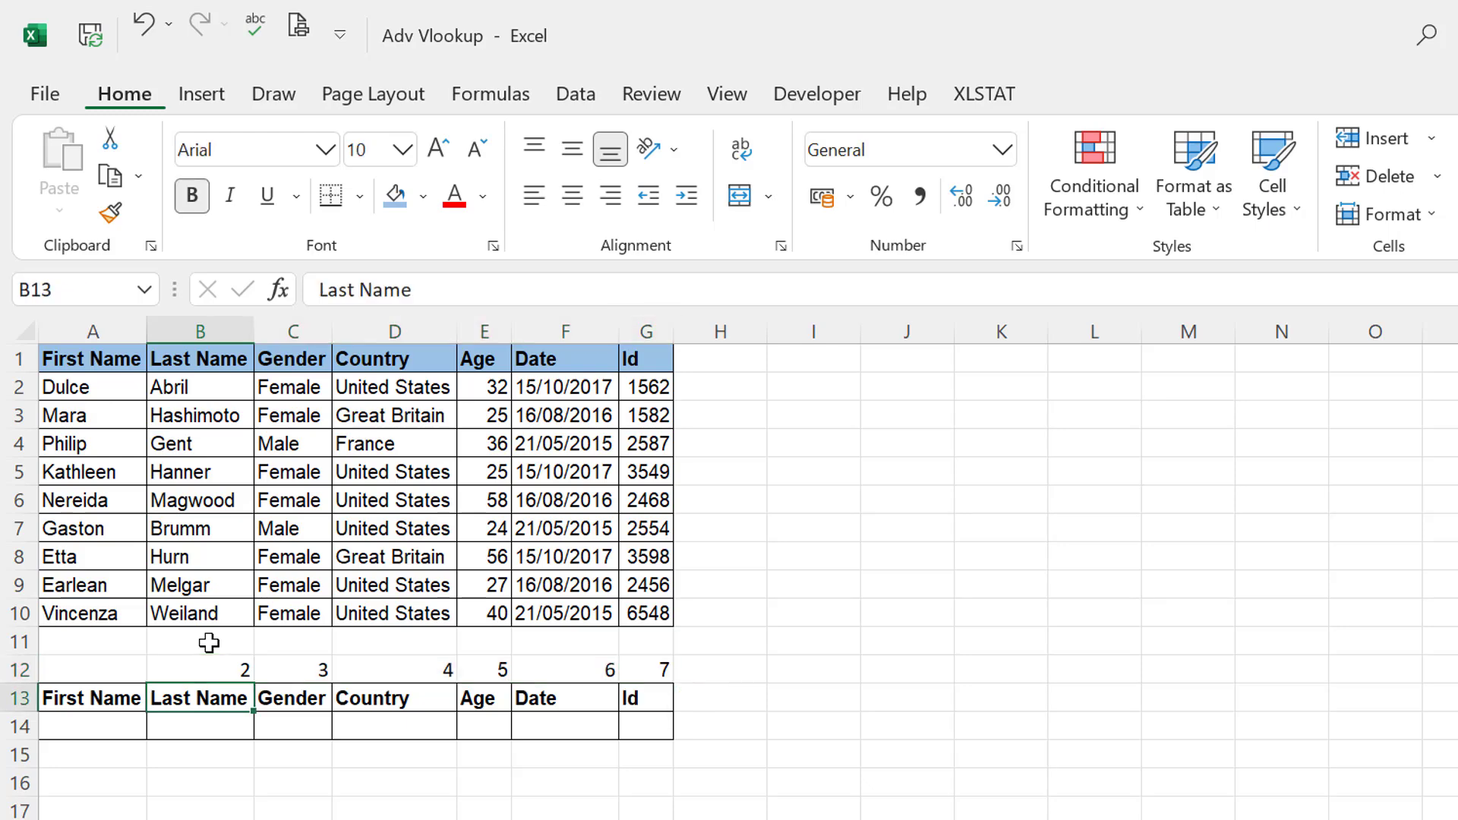
# - Start a VLOOKUP formula in B14 with A14 as the lookup value
pyautogui.press('Down')
pyautogui.press('Left')
pyautogui.press('Right')
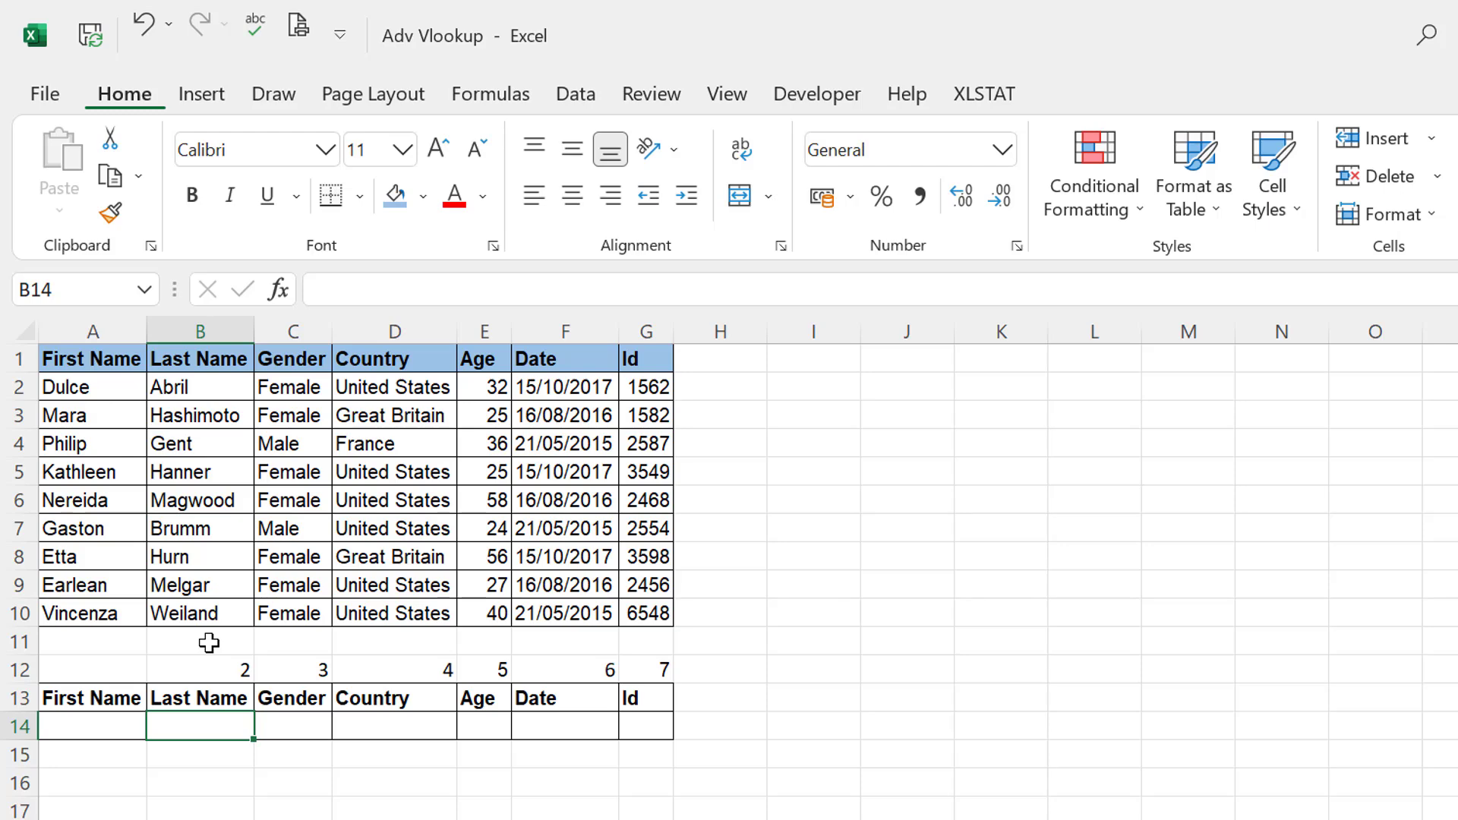
pyautogui.write('=vl')
pyautogui.press('Tab')
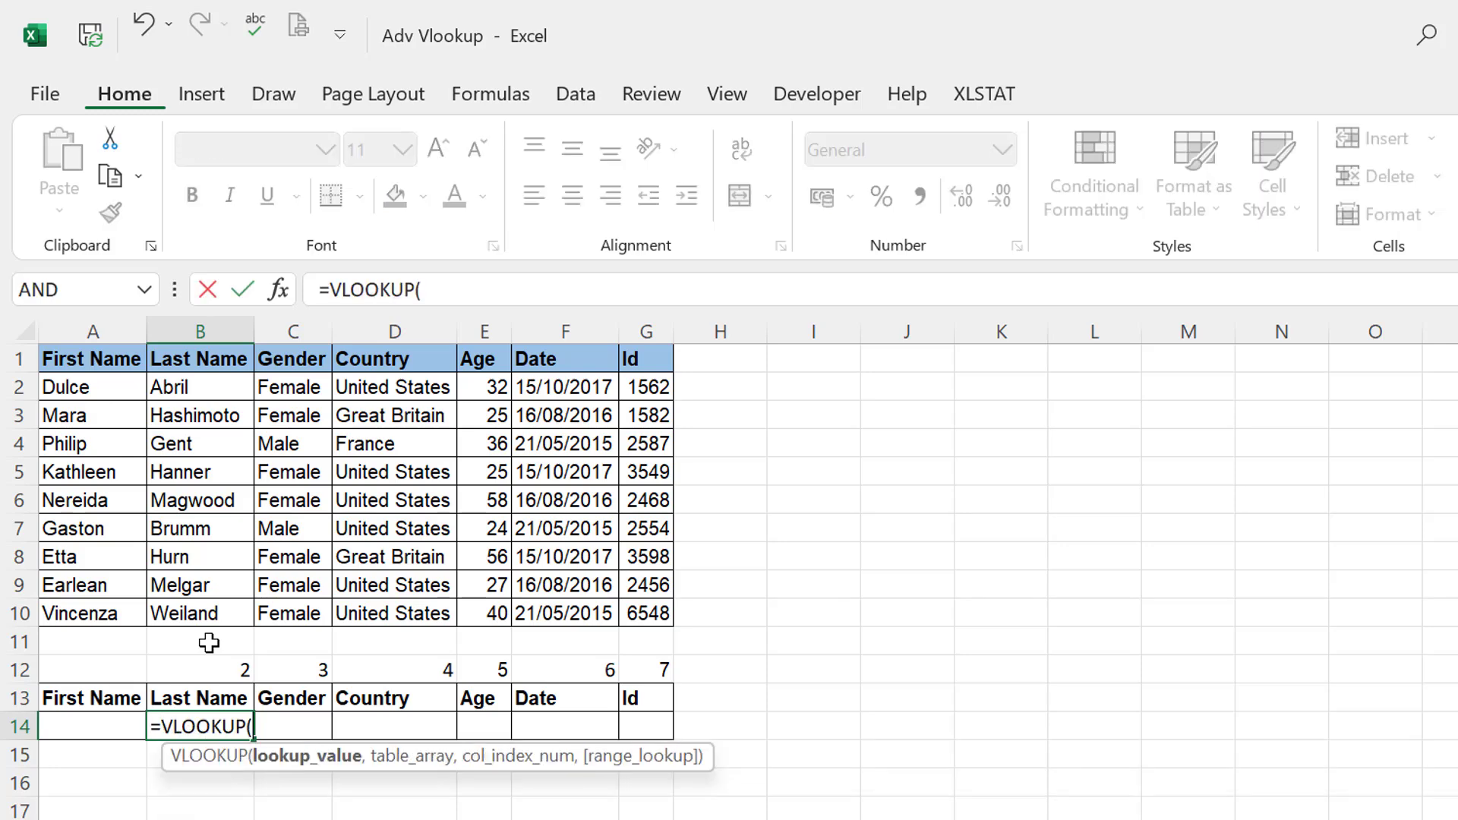
pyautogui.press('Left')
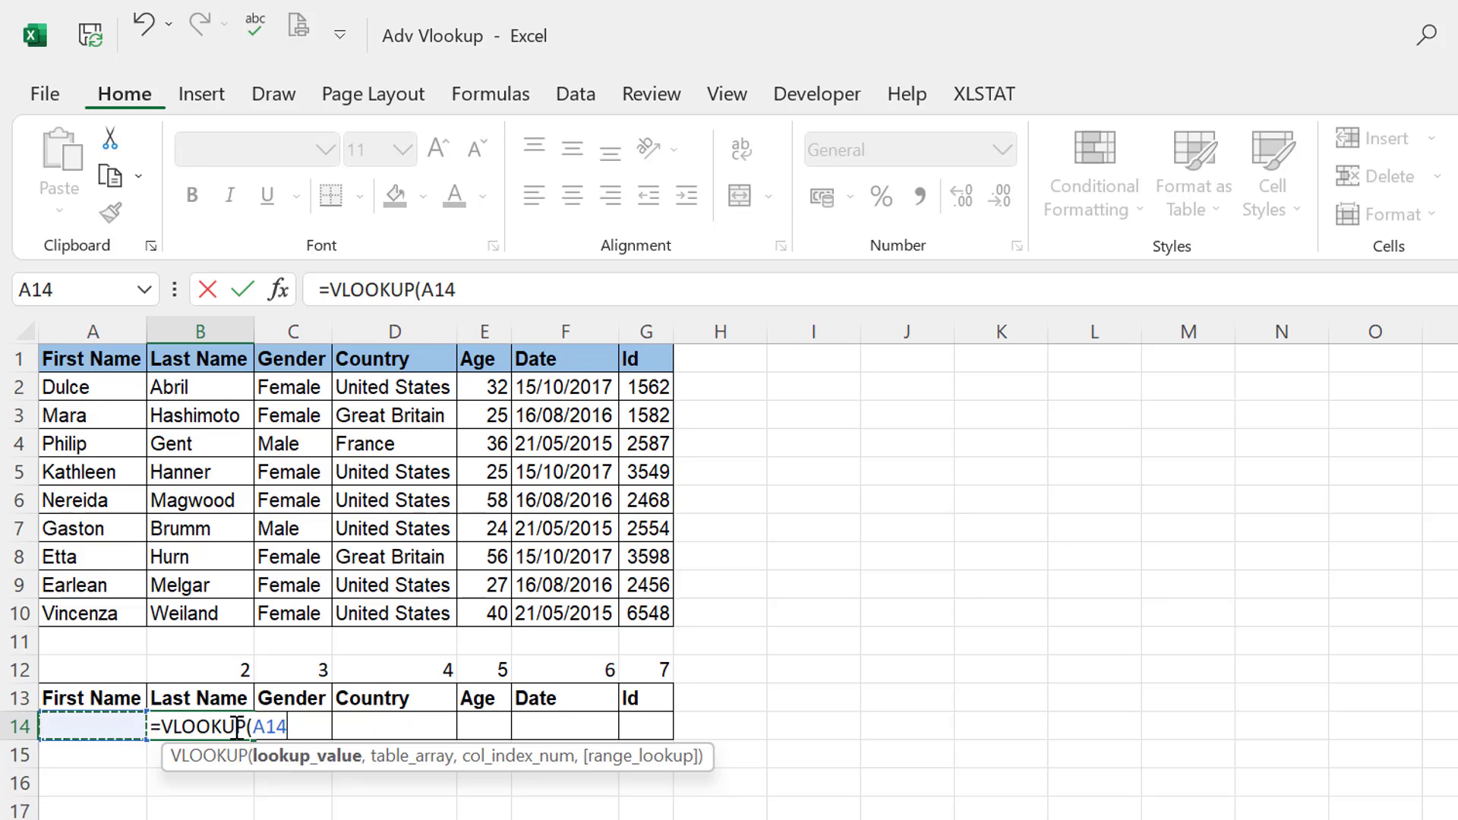
pyautogui.write(',')
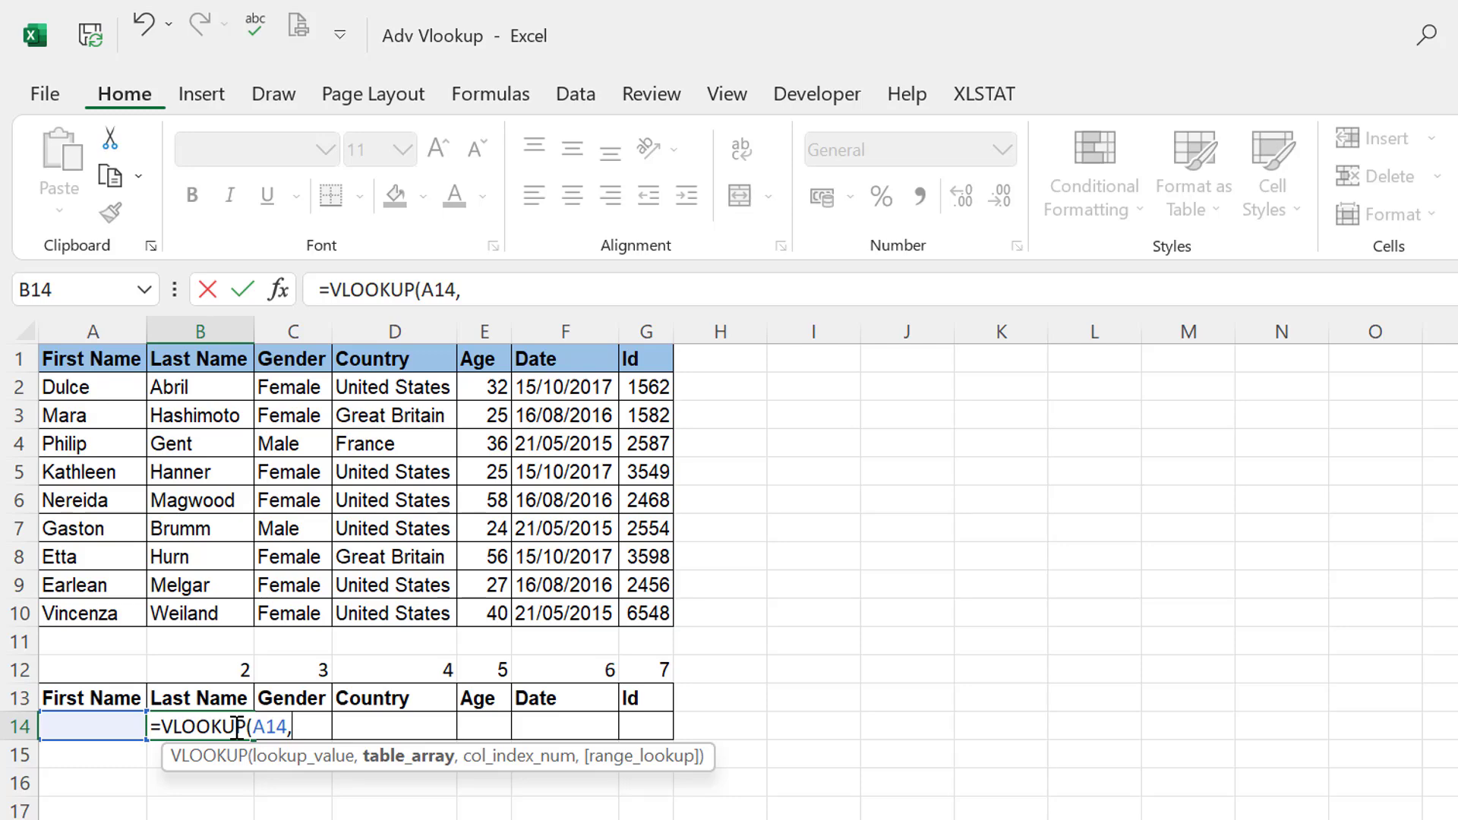
# - Complete the VLOOKUP arguments with table range A1:G10, column index 2 and 0 for an exact match
pyautogui.press('Up')
pyautogui.press('Up')
pyautogui.press('Up')
pyautogui.press('Up')
pyautogui.press('Up')
pyautogui.press('Down')
pyautogui.hotkey('ctrl', 'shift', 'Up')
pyautogui.hotkey('ctrl', 'shift', 'Right')
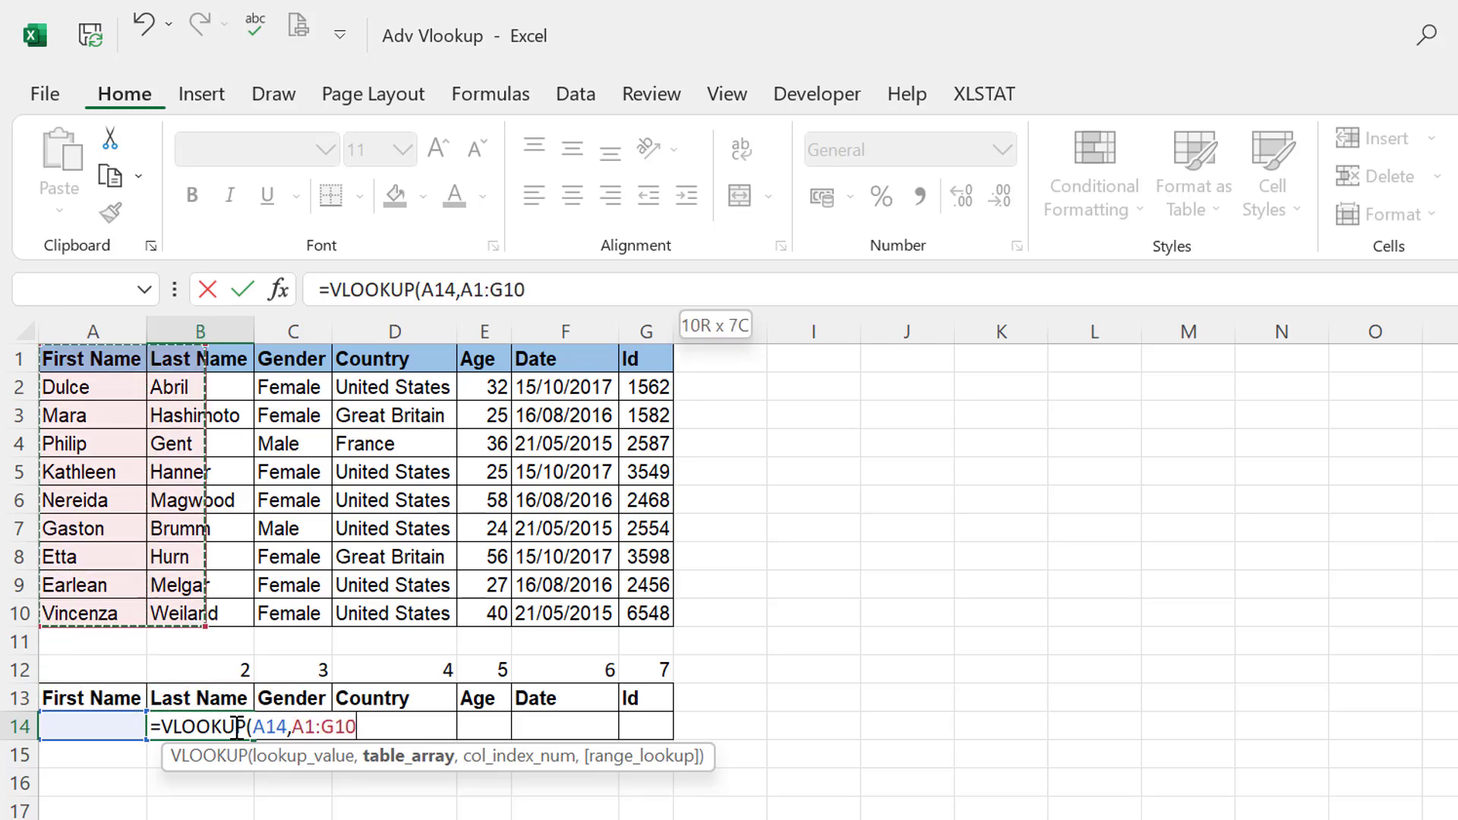
pyautogui.write(',')
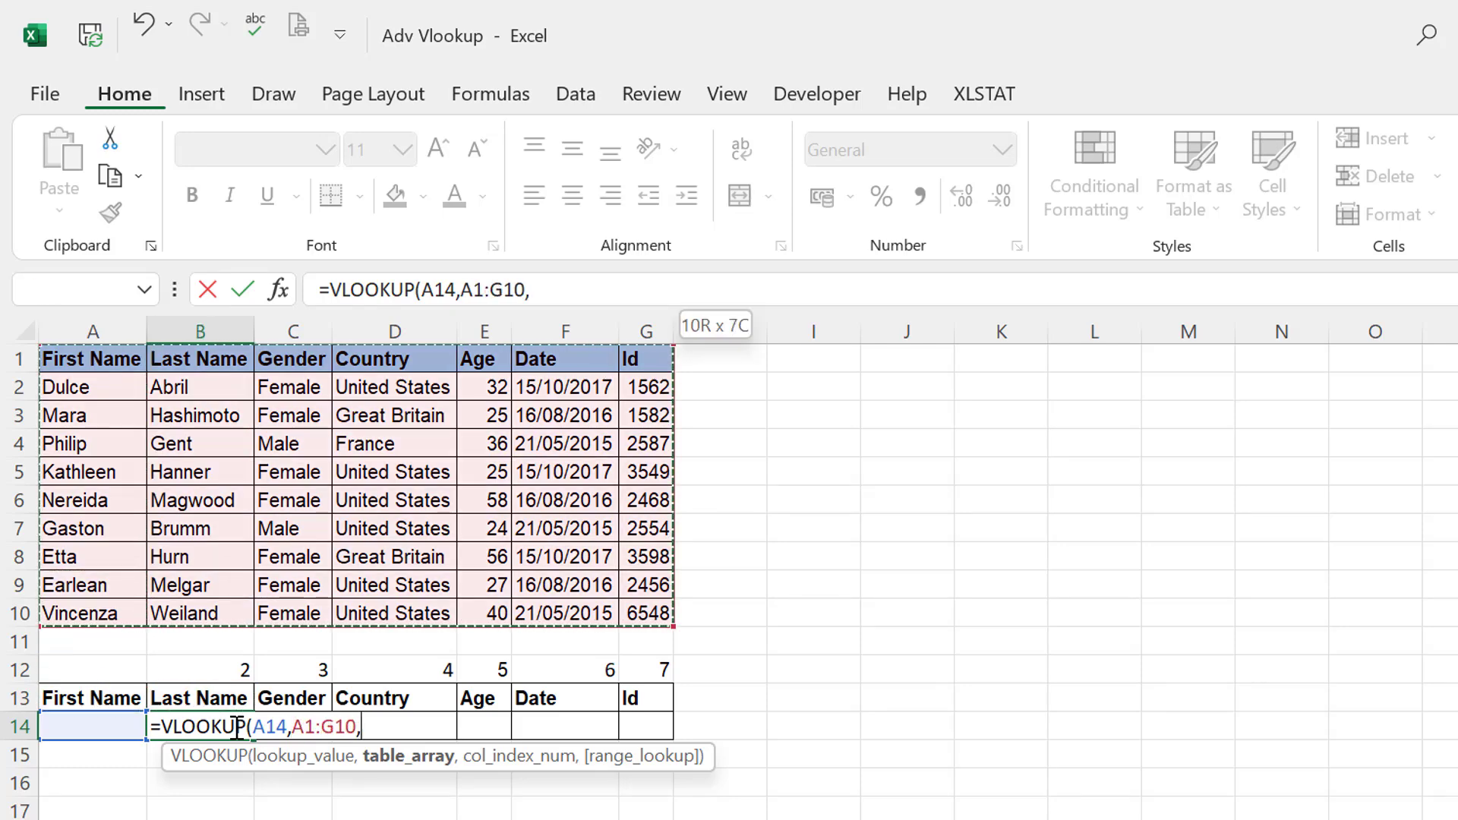
pyautogui.write('2,')
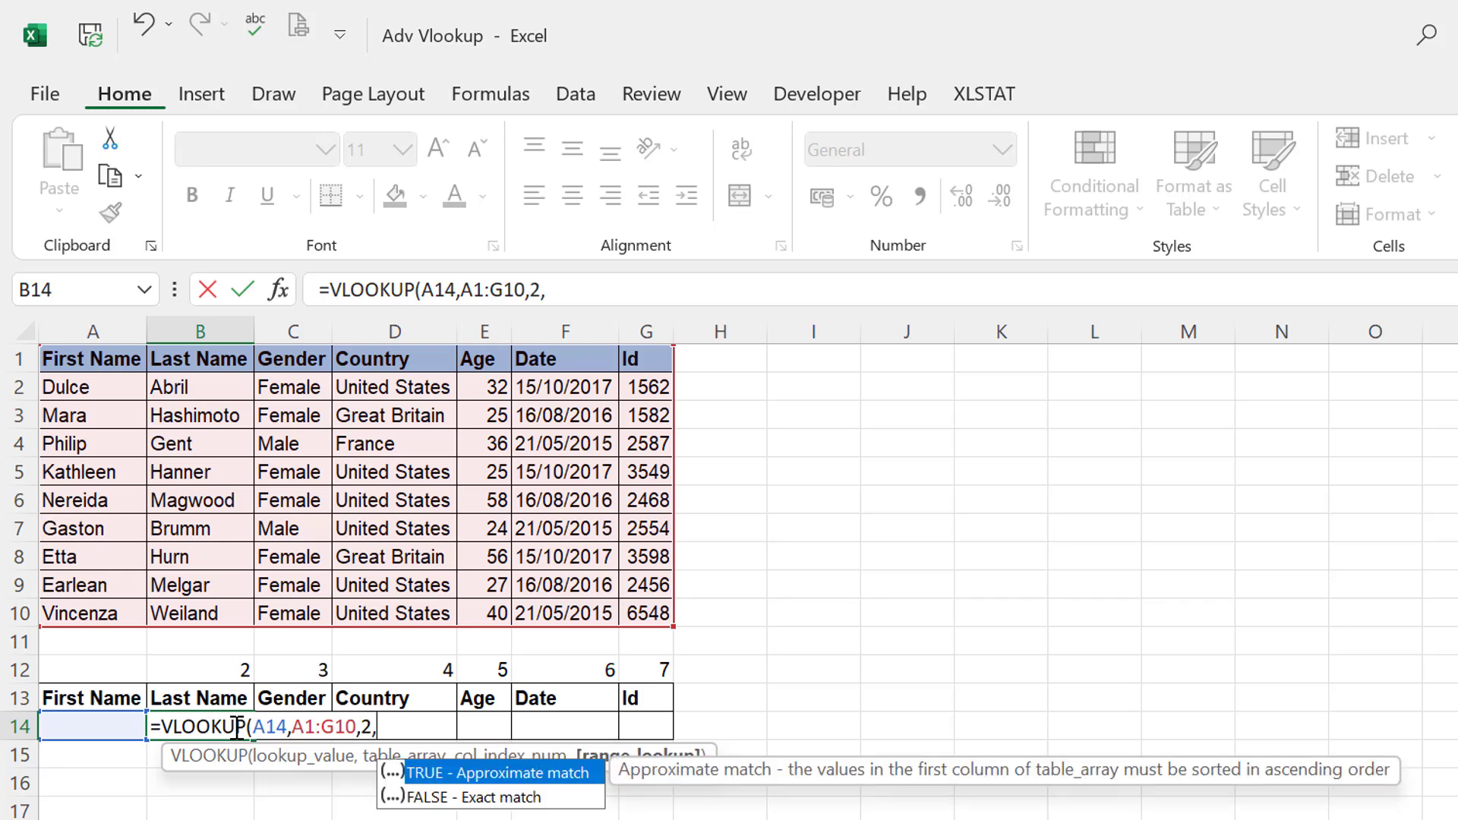
pyautogui.write('0)')
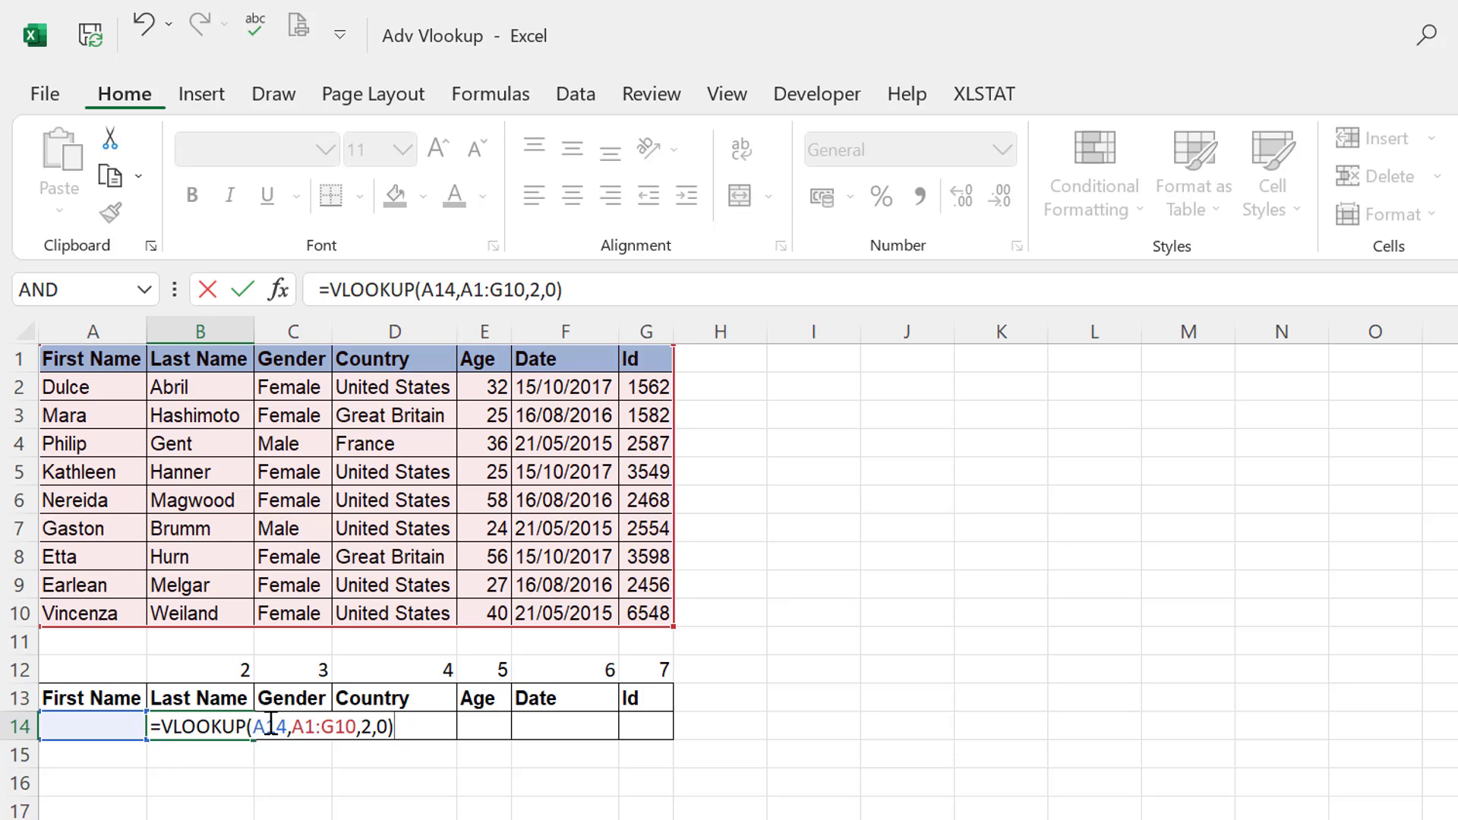
# - Lock the column of the lookup reference as $A14 and make the table range absolute as $A$1:$G$10
pyautogui.click(268, 727)
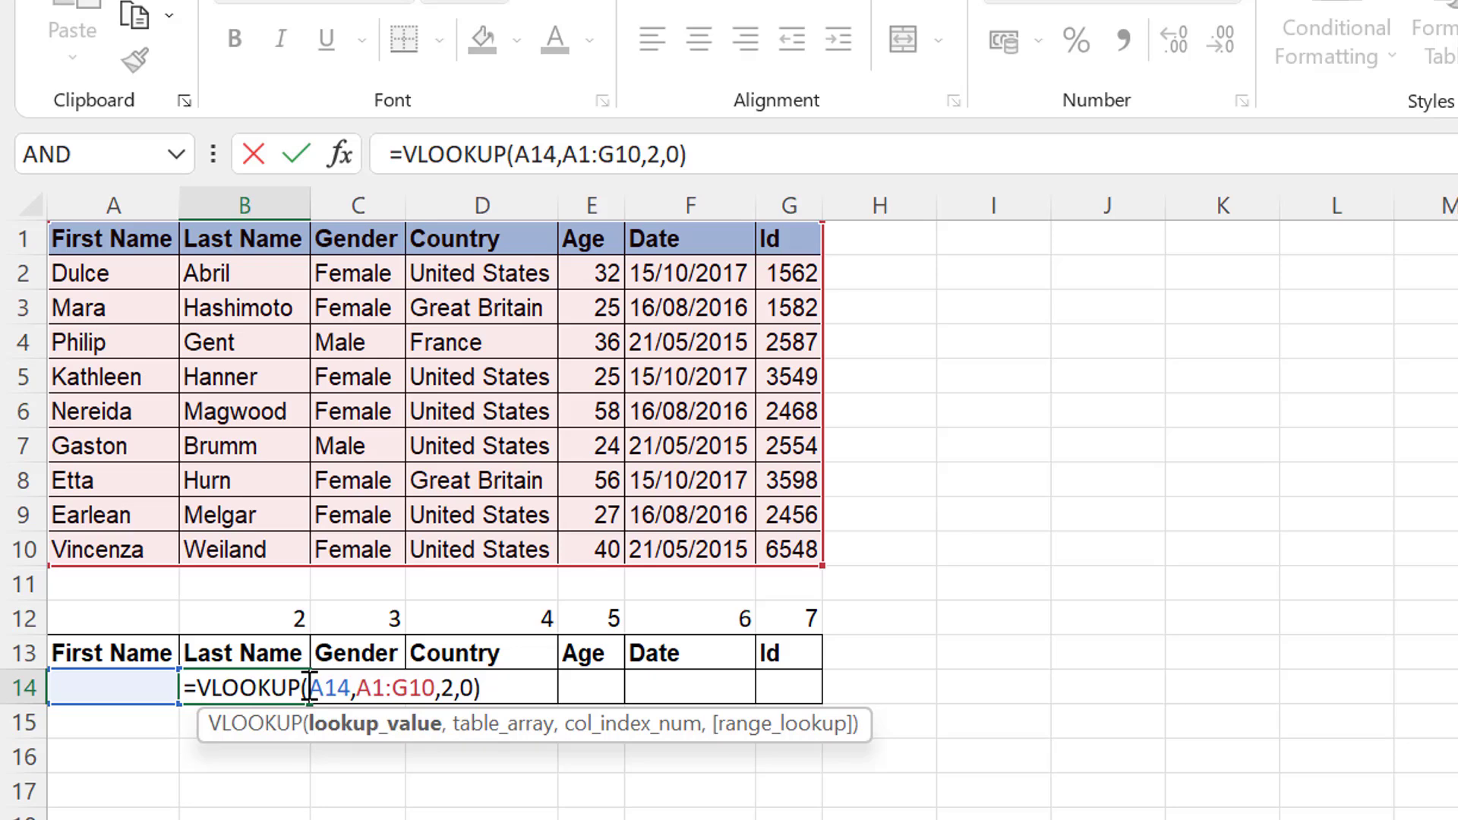
pyautogui.write('$')
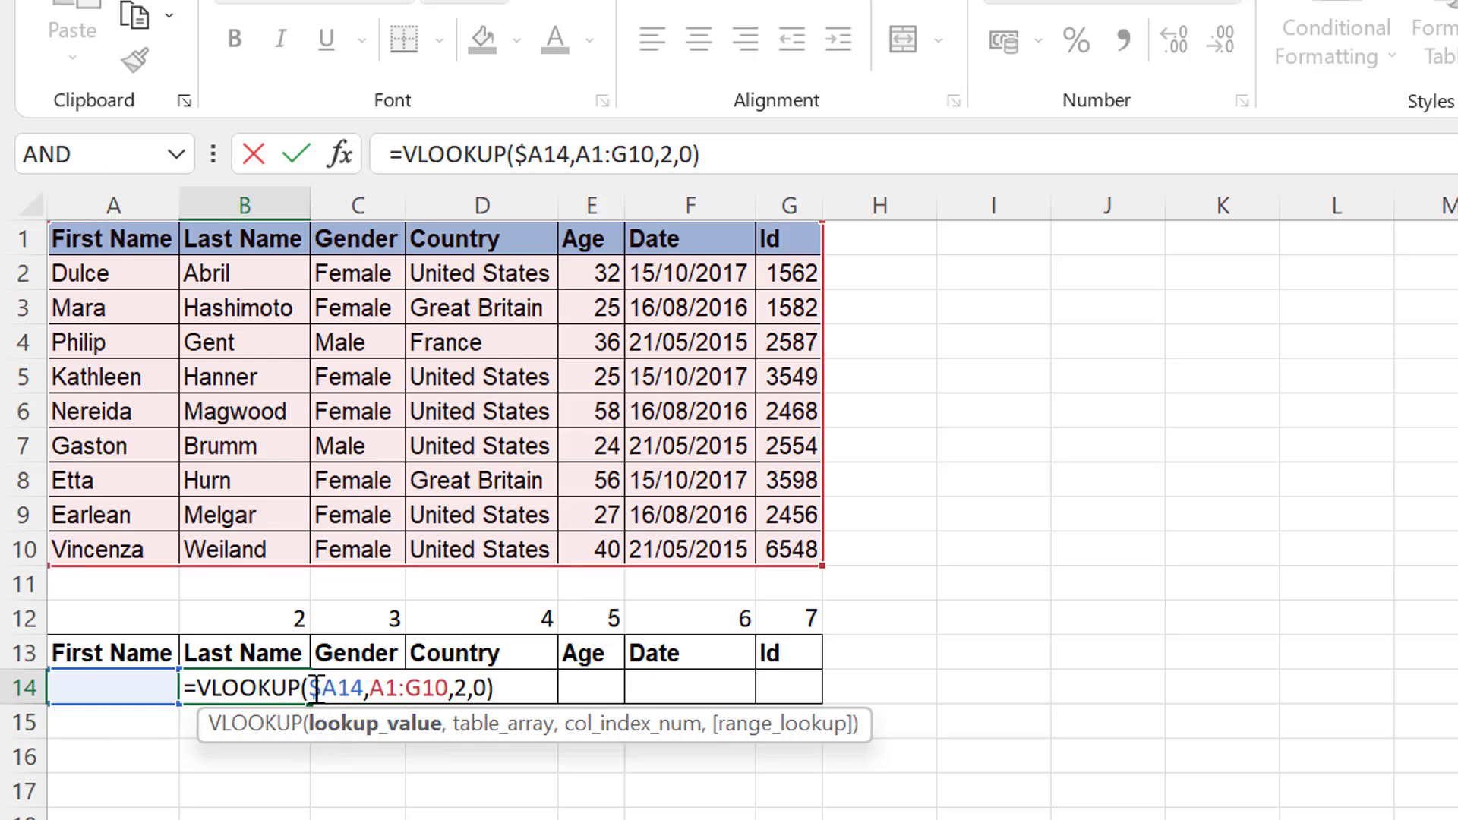
pyautogui.click(395, 688)
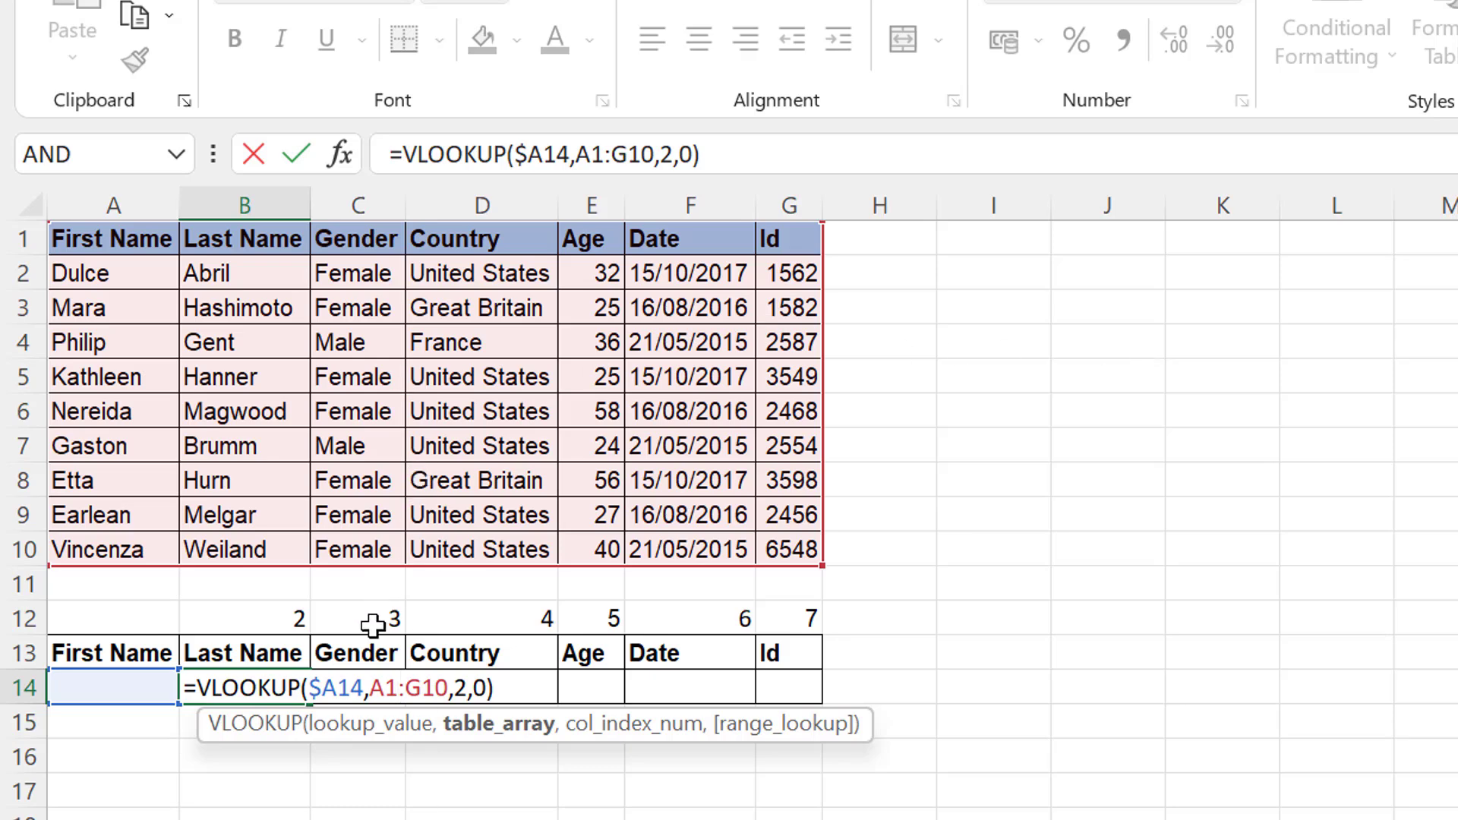
pyautogui.press('F4')
pyautogui.press('Right')
pyautogui.press('Right')
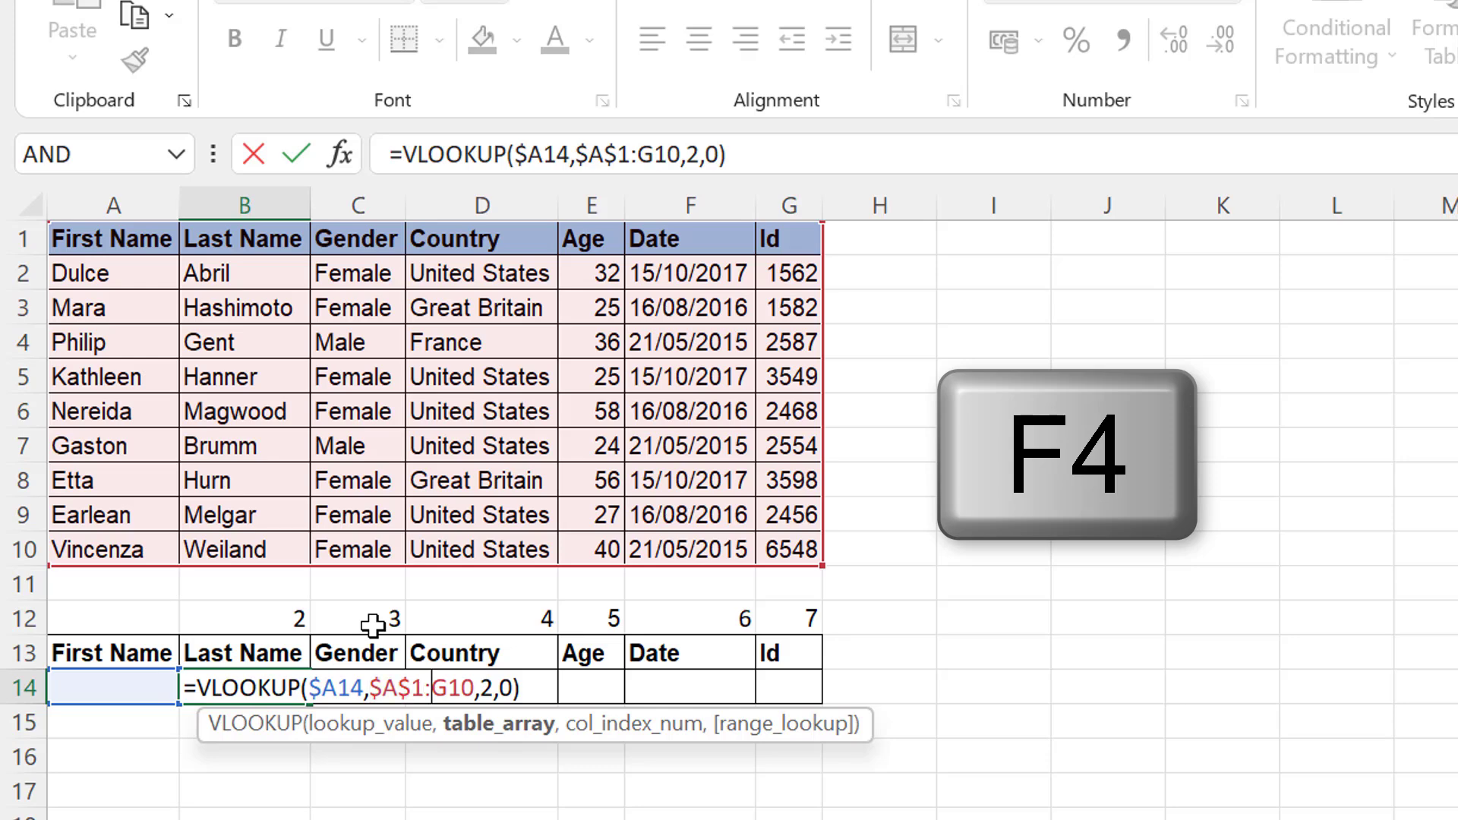
pyautogui.press('F4')
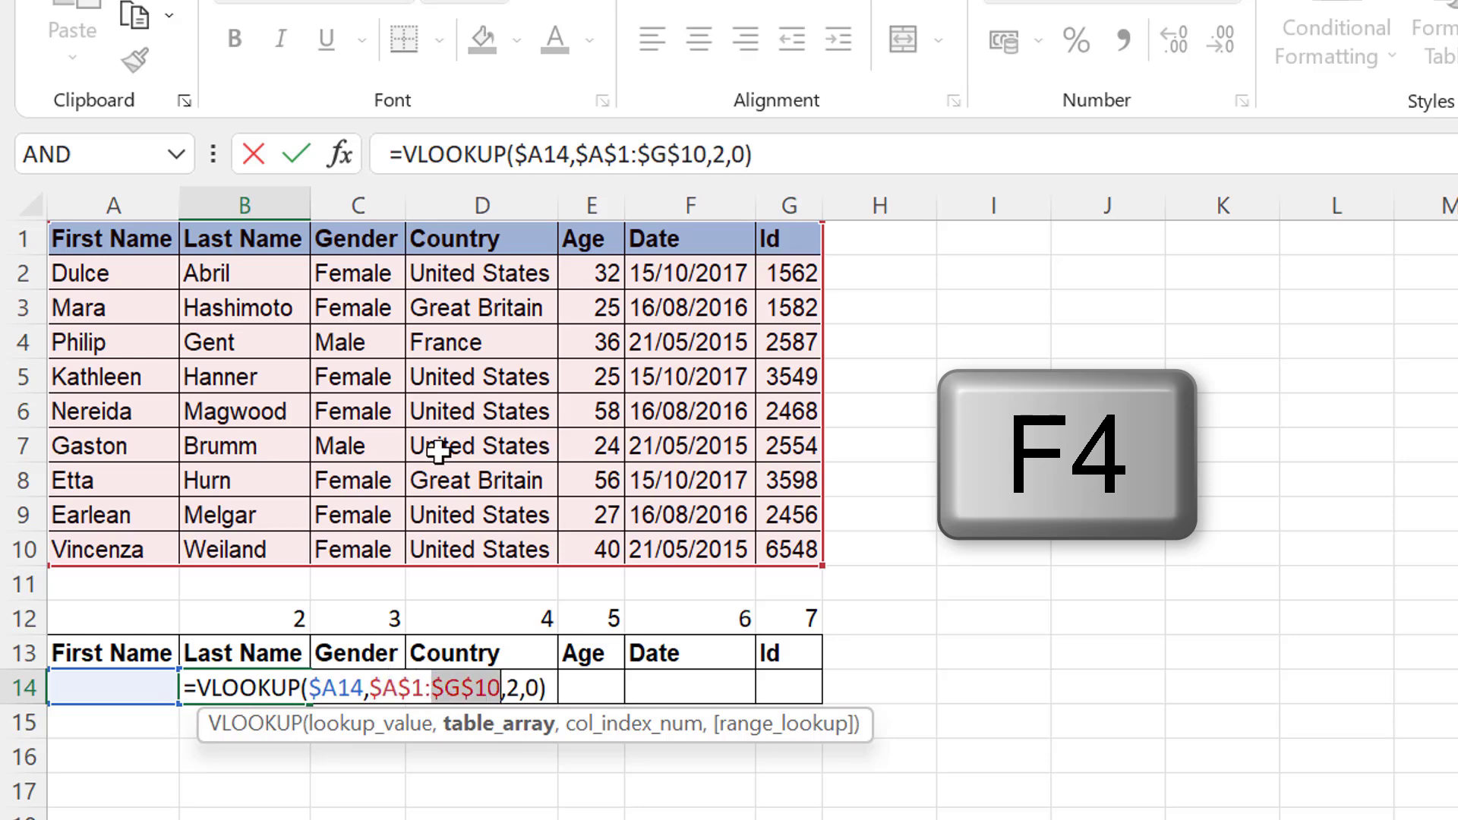
# - Replace the hard-coded column index with the row-locked reference B$12 and commit the formula in B14
pyautogui.click(508, 690)
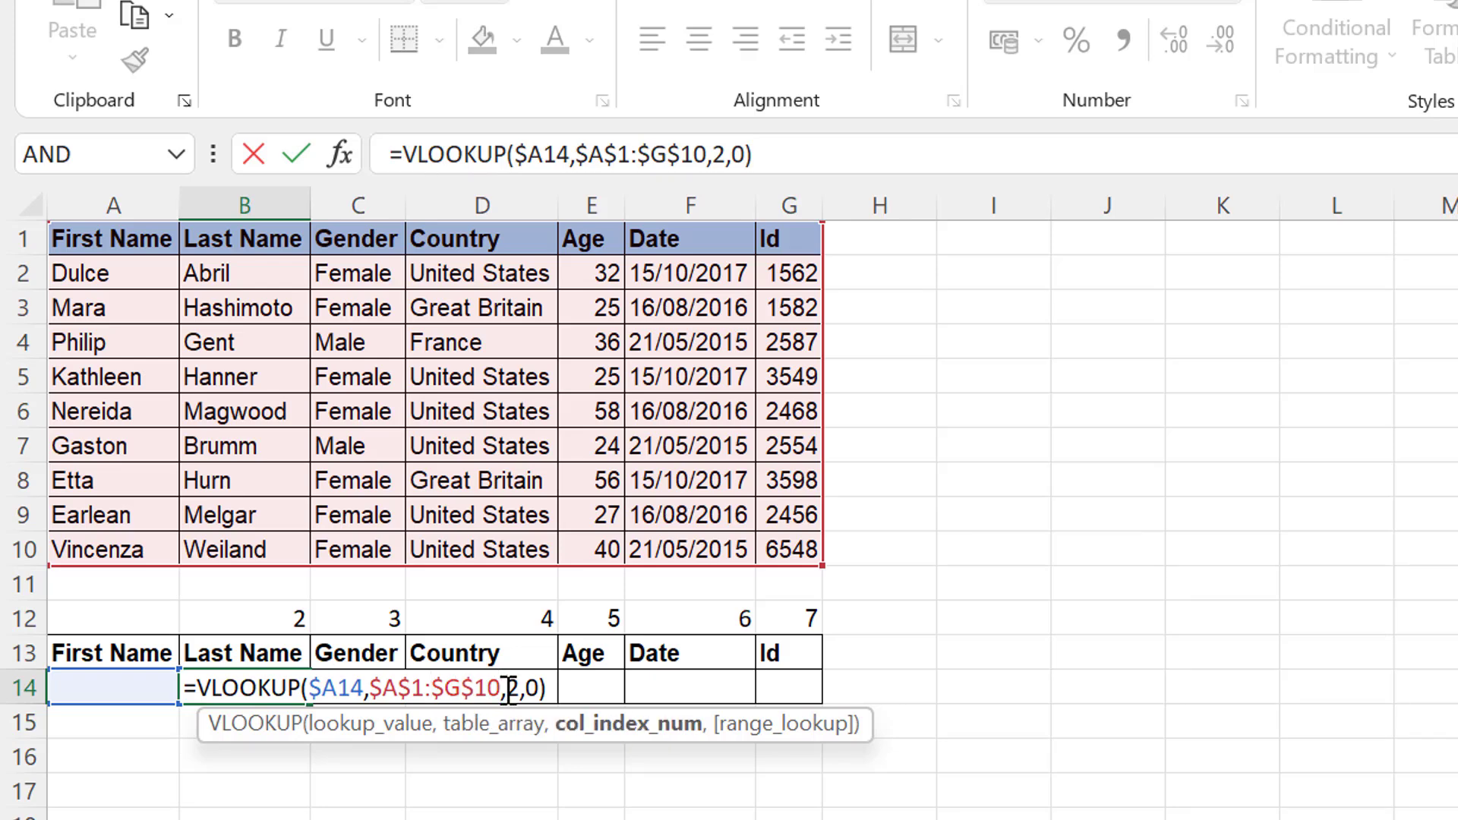
pyautogui.press('Delete')
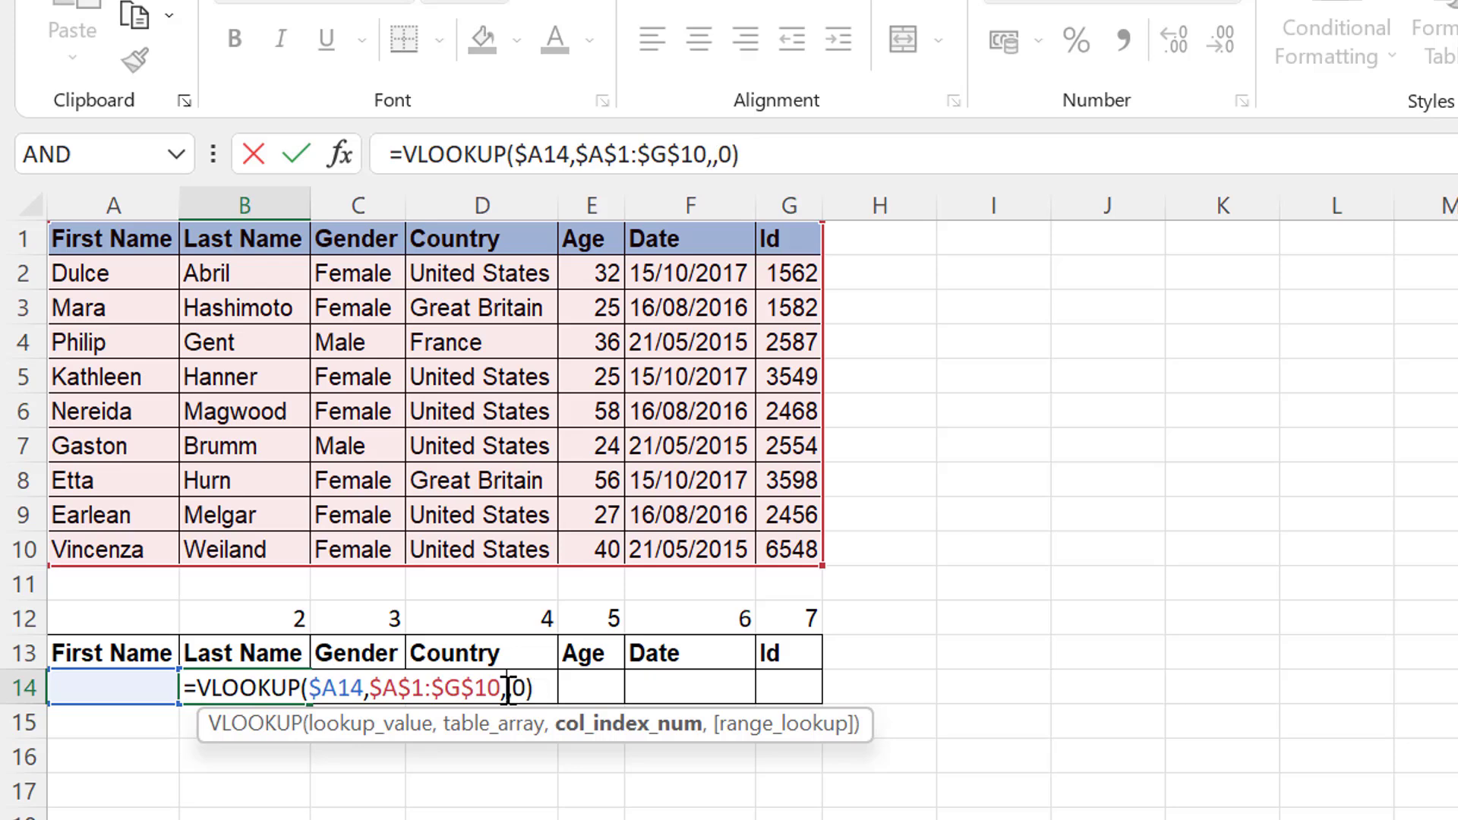
pyautogui.click(262, 614)
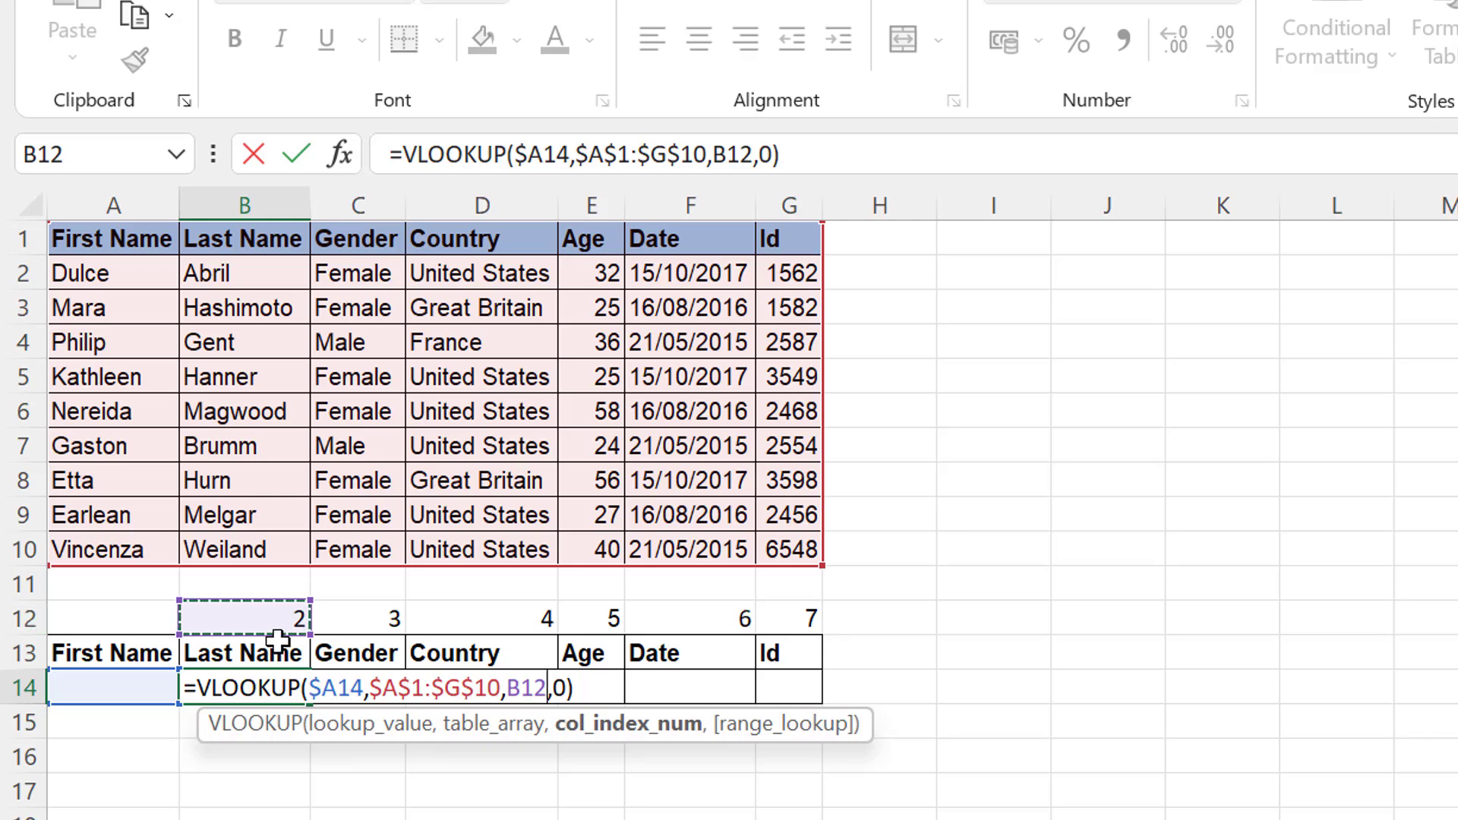
pyautogui.click(520, 689)
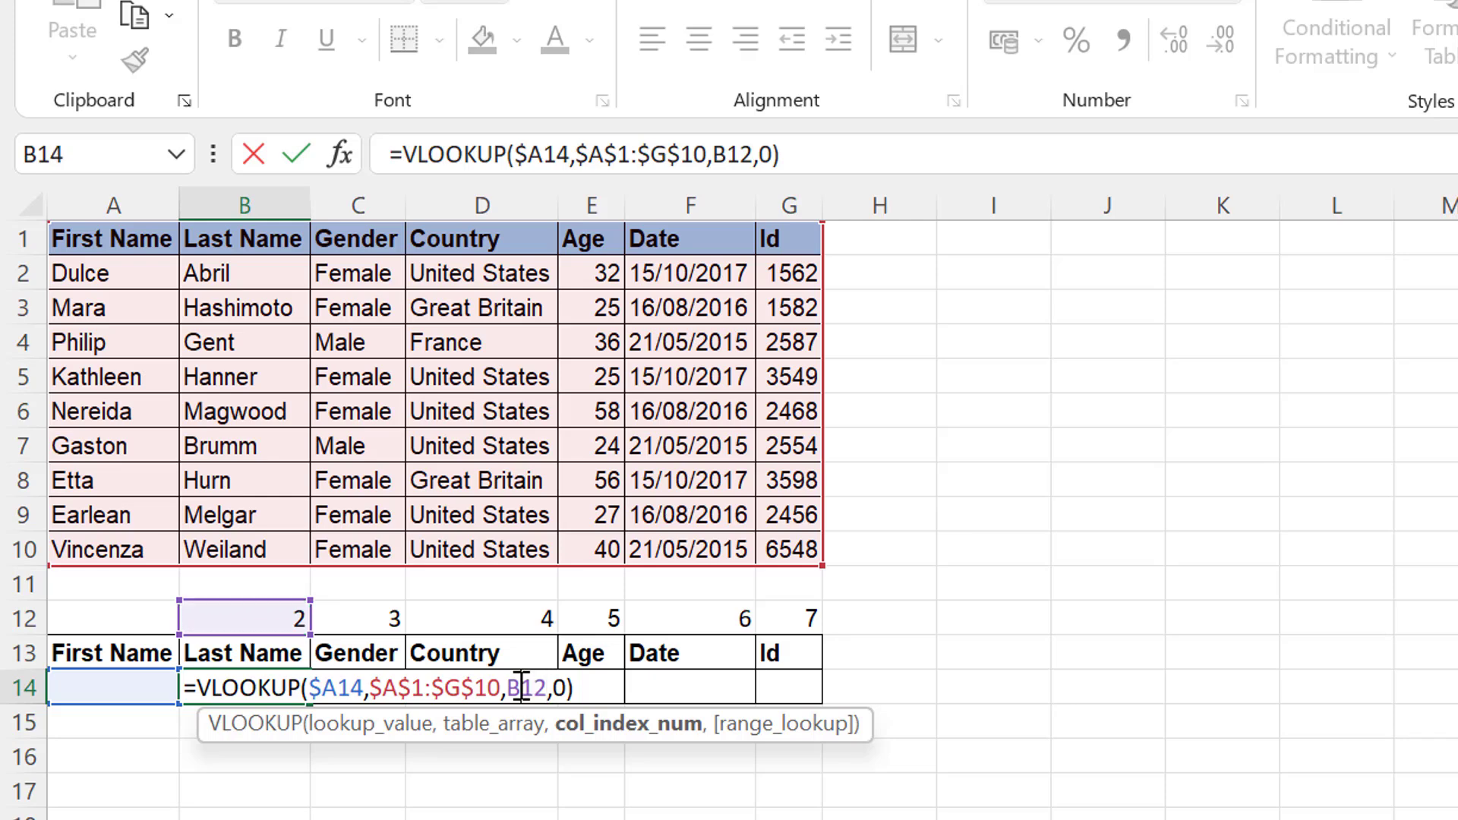
pyautogui.write('$')
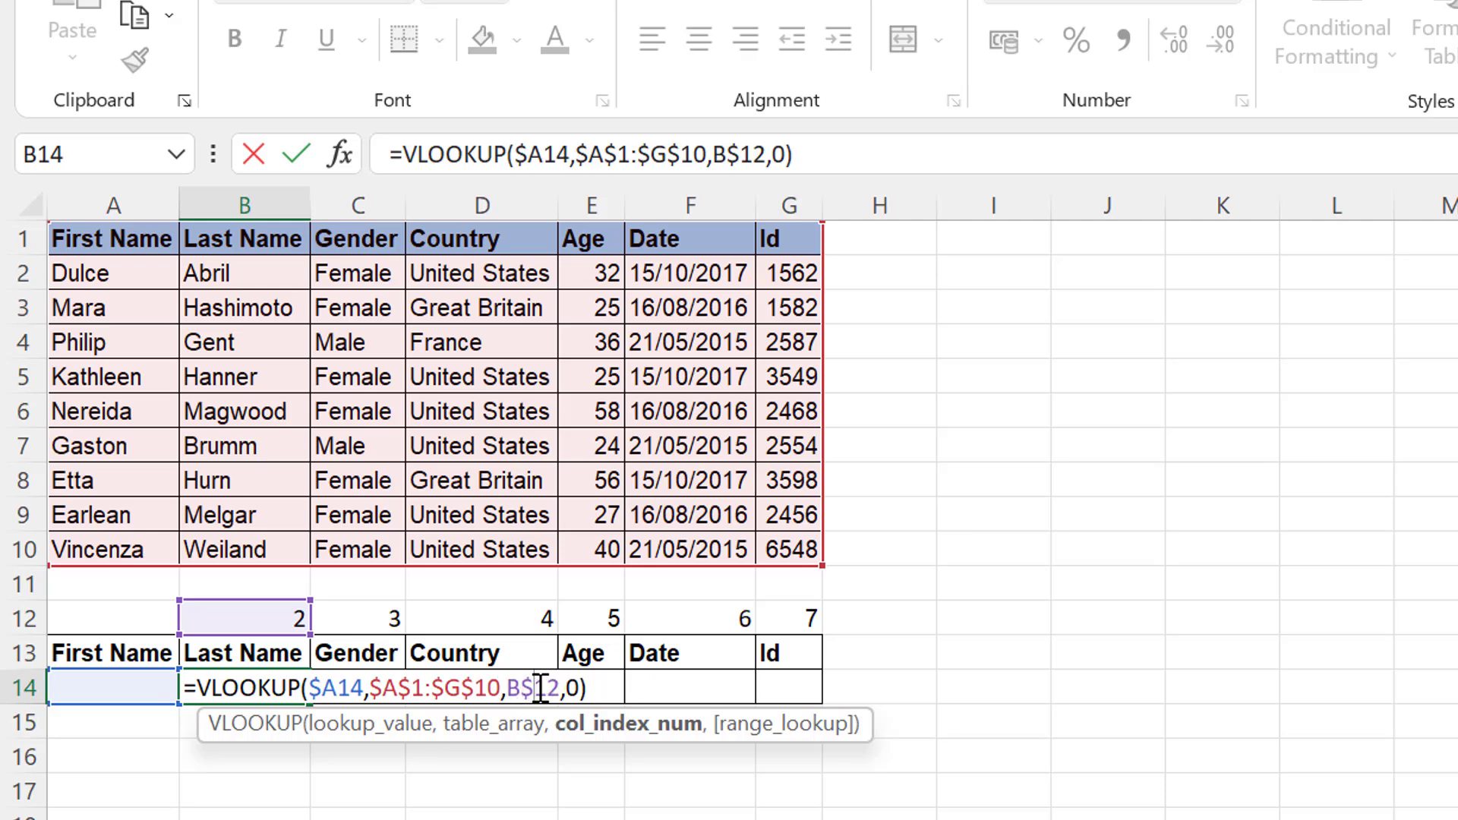
pyautogui.click(580, 688)
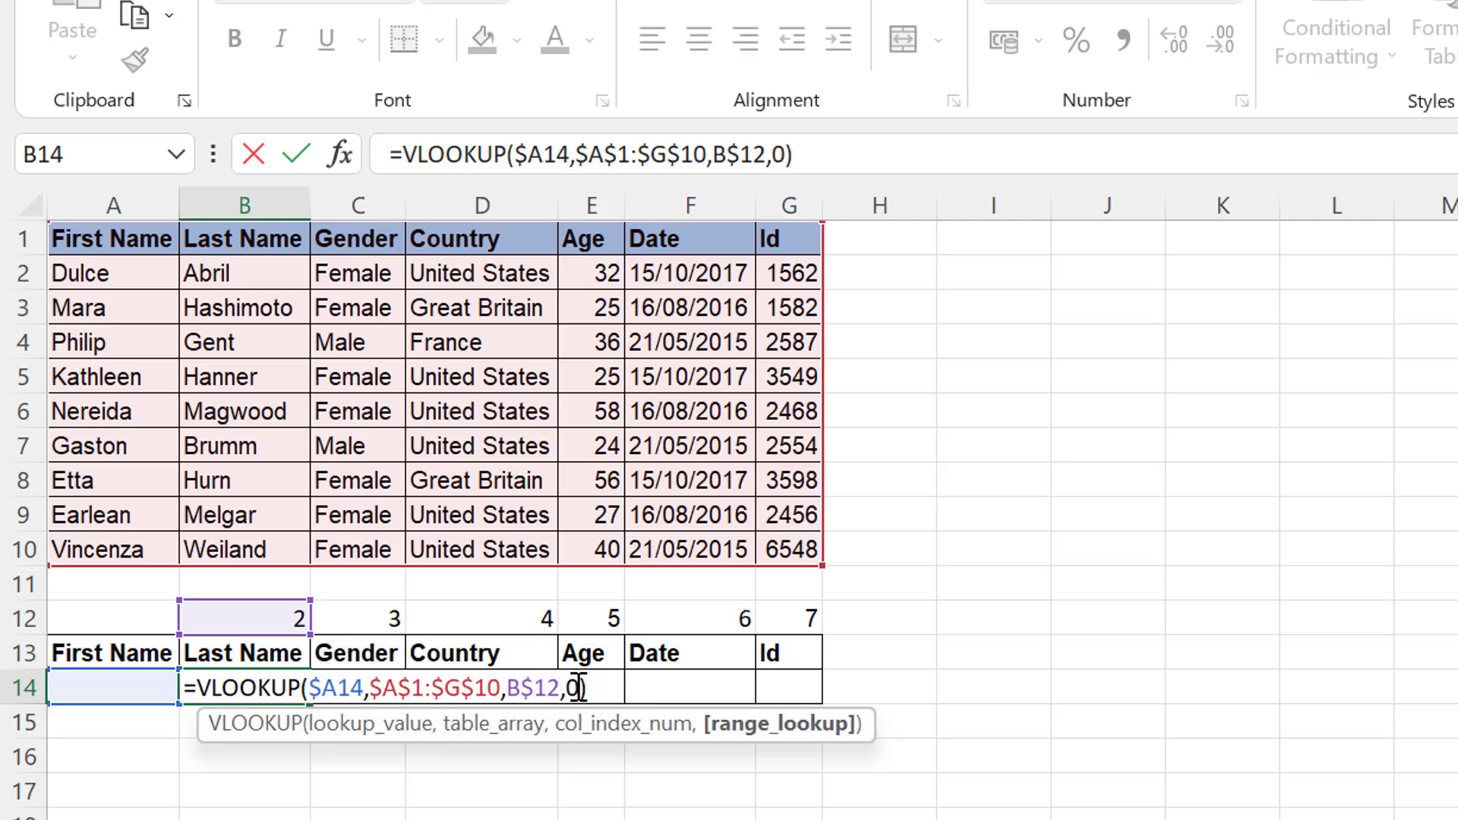
pyautogui.press('Return')
# - Fill the VLOOKUP formula from B14 across to G14
pyautogui.press('Up')
pyautogui.press('Left')
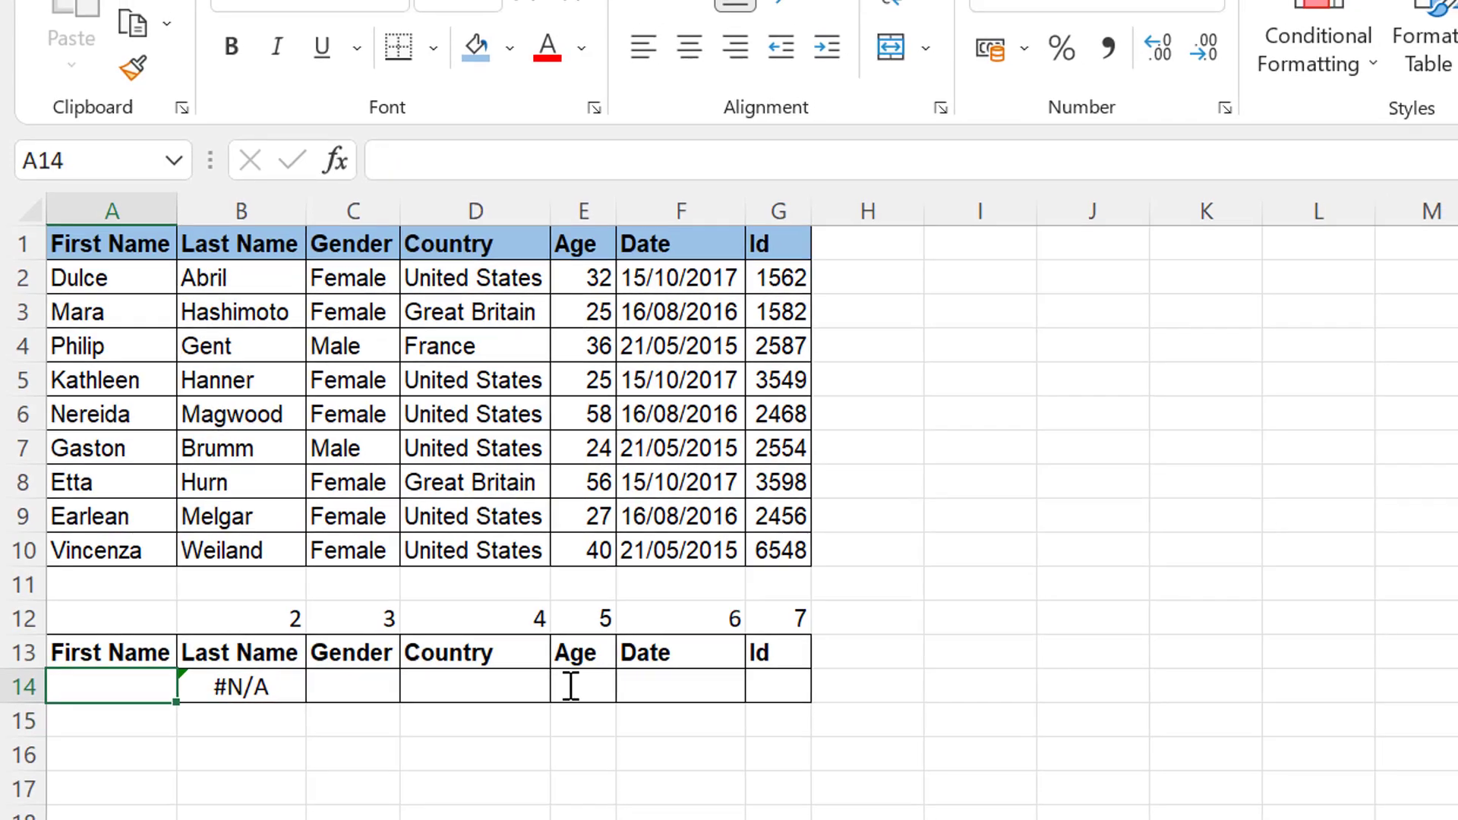
pyautogui.press('Right')
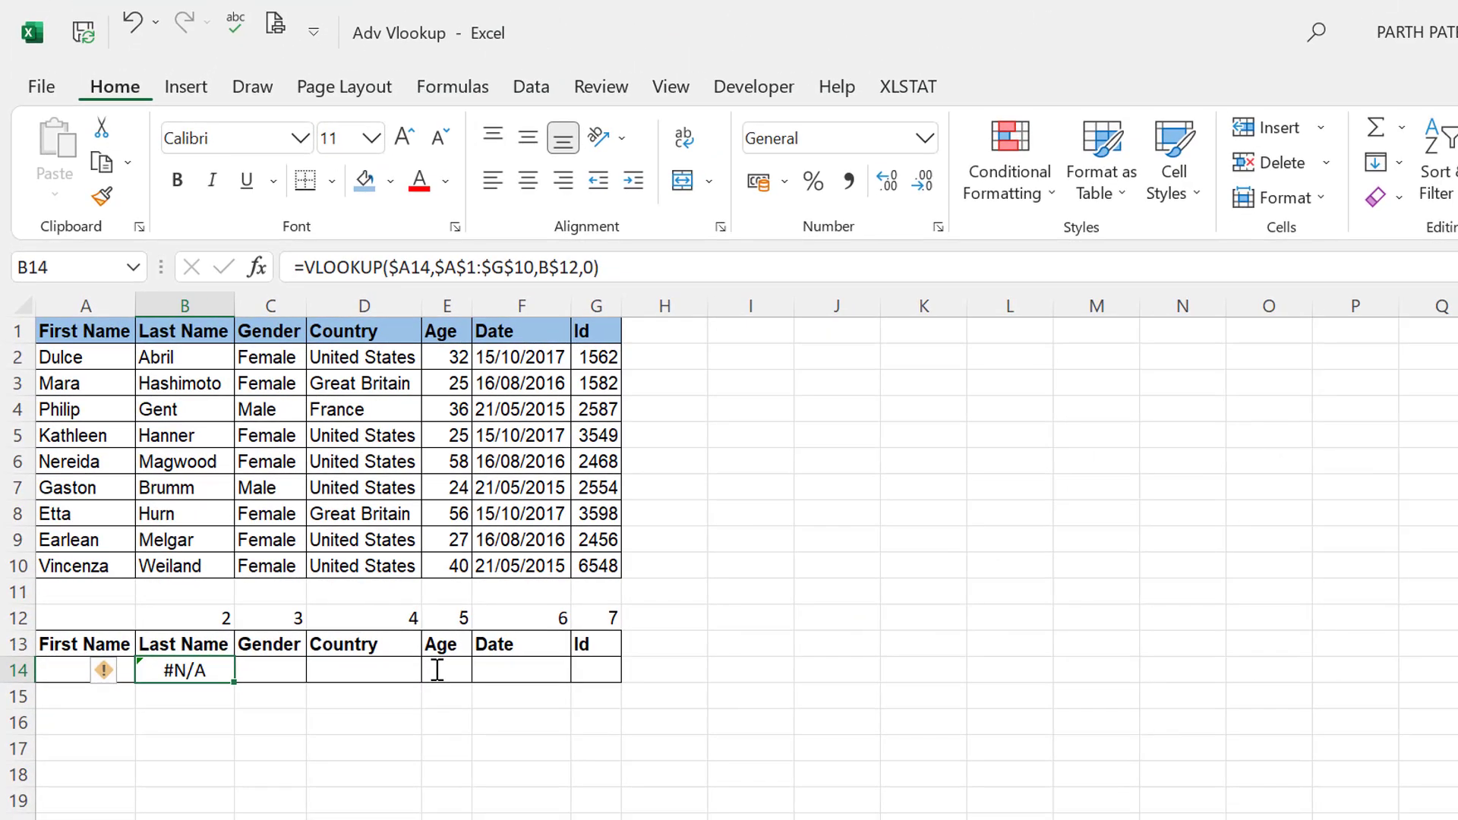
pyautogui.hotkey('shift', 'Right')
pyautogui.hotkey('shift', 'Right')
pyautogui.hotkey('shift', 'Right')
pyautogui.hotkey('shift', 'Right')
pyautogui.hotkey('shift', 'Right')
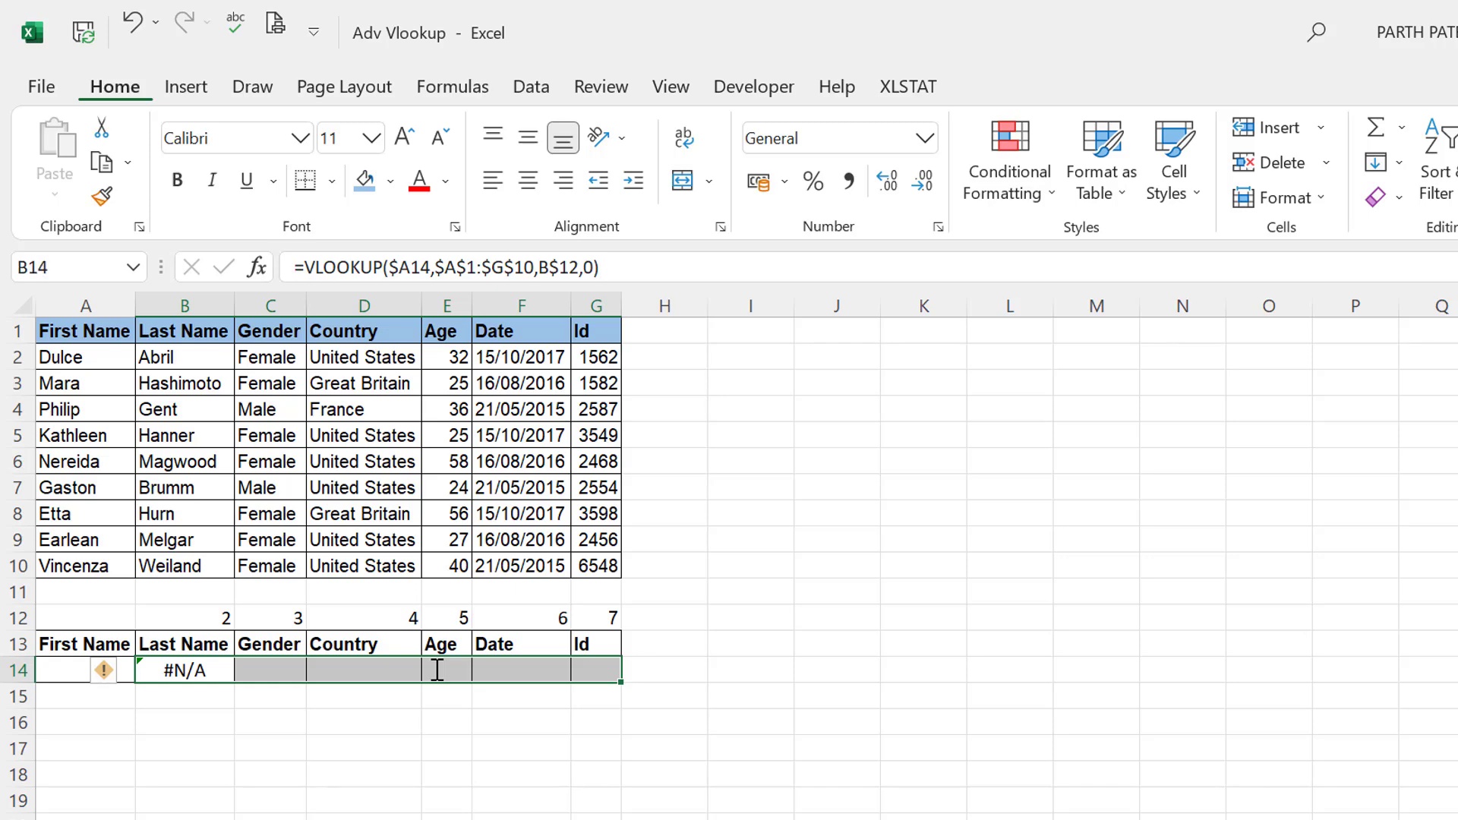
pyautogui.hotkey('ctrl', 'r')
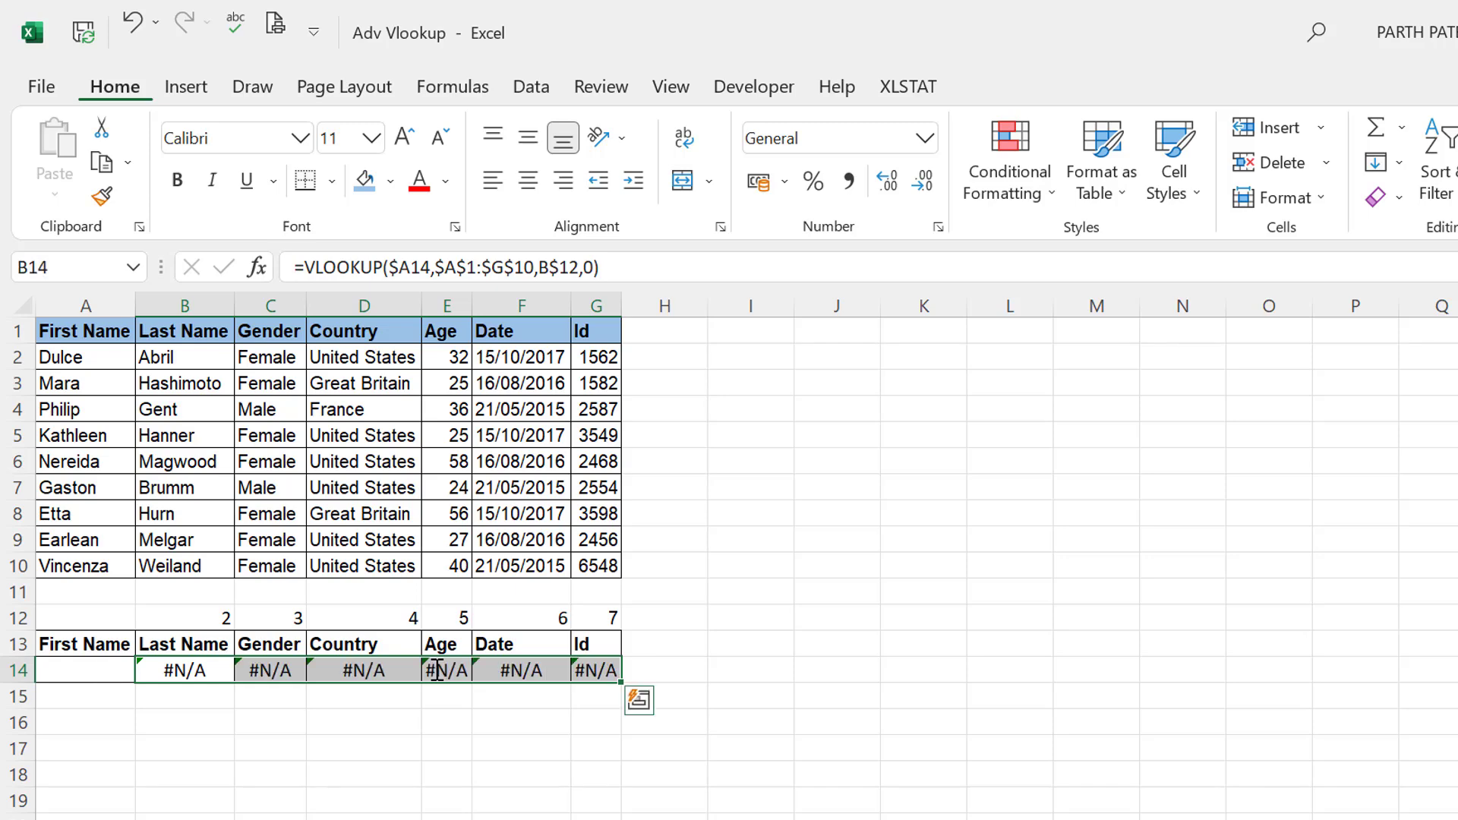
# - Enter the first name listed in A2 into A14 as the lookup value
pyautogui.press('Left')
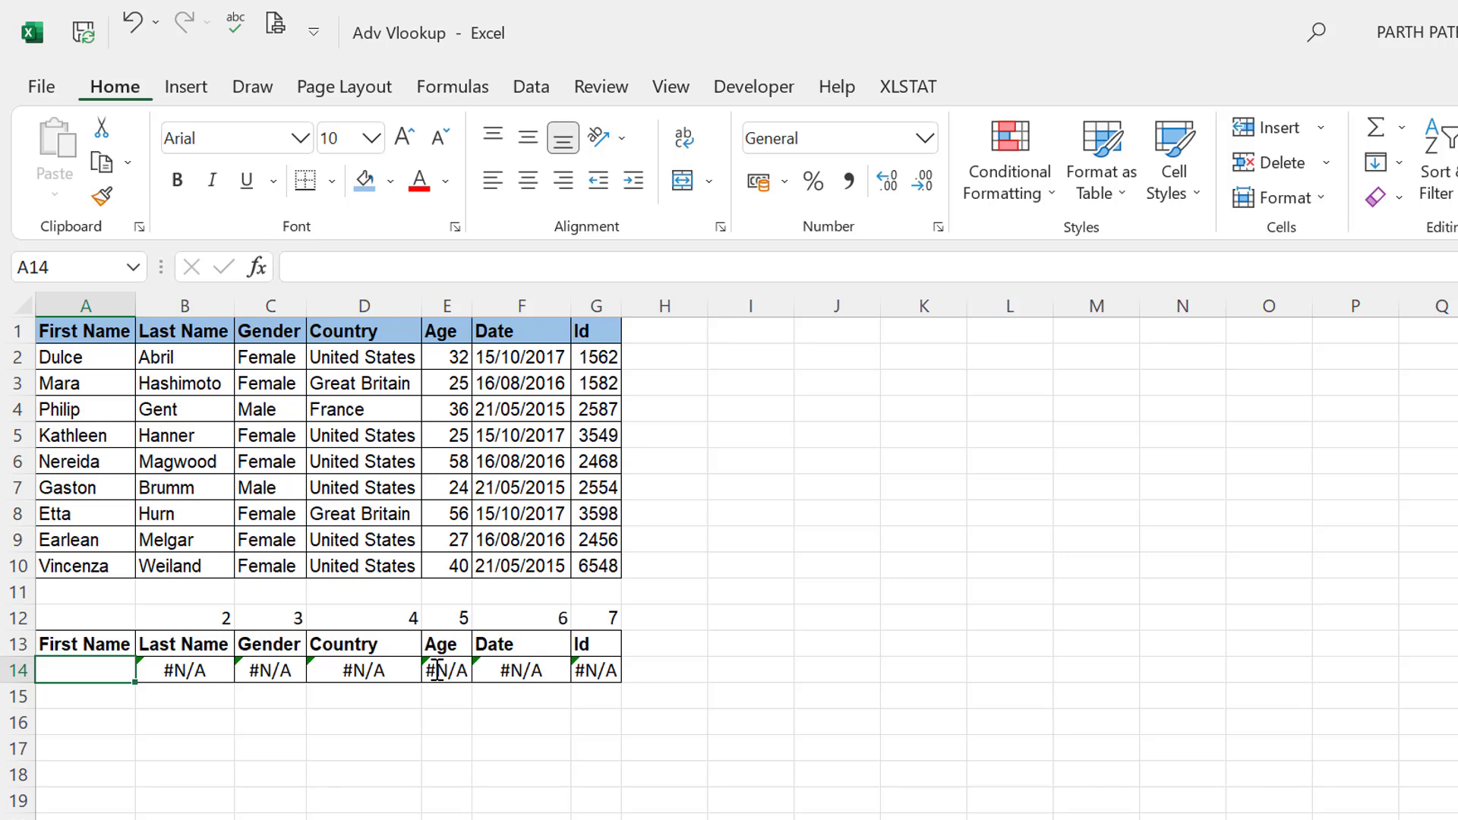
pyautogui.write('Dulce')
pyautogui.press('Return')
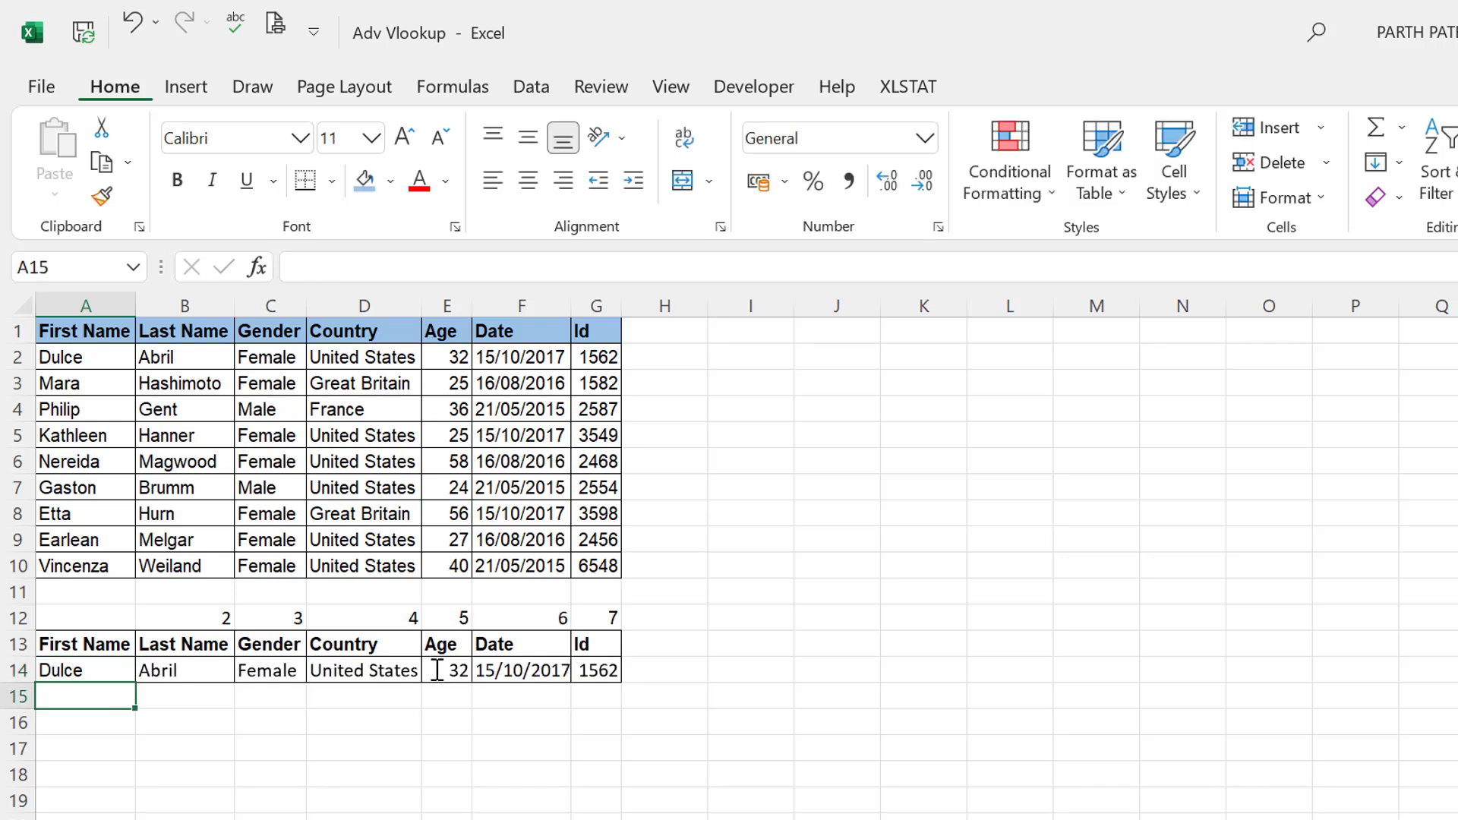
# - Review the details returned across B14:G14 for the first name in A14
pyautogui.click(245, 750)
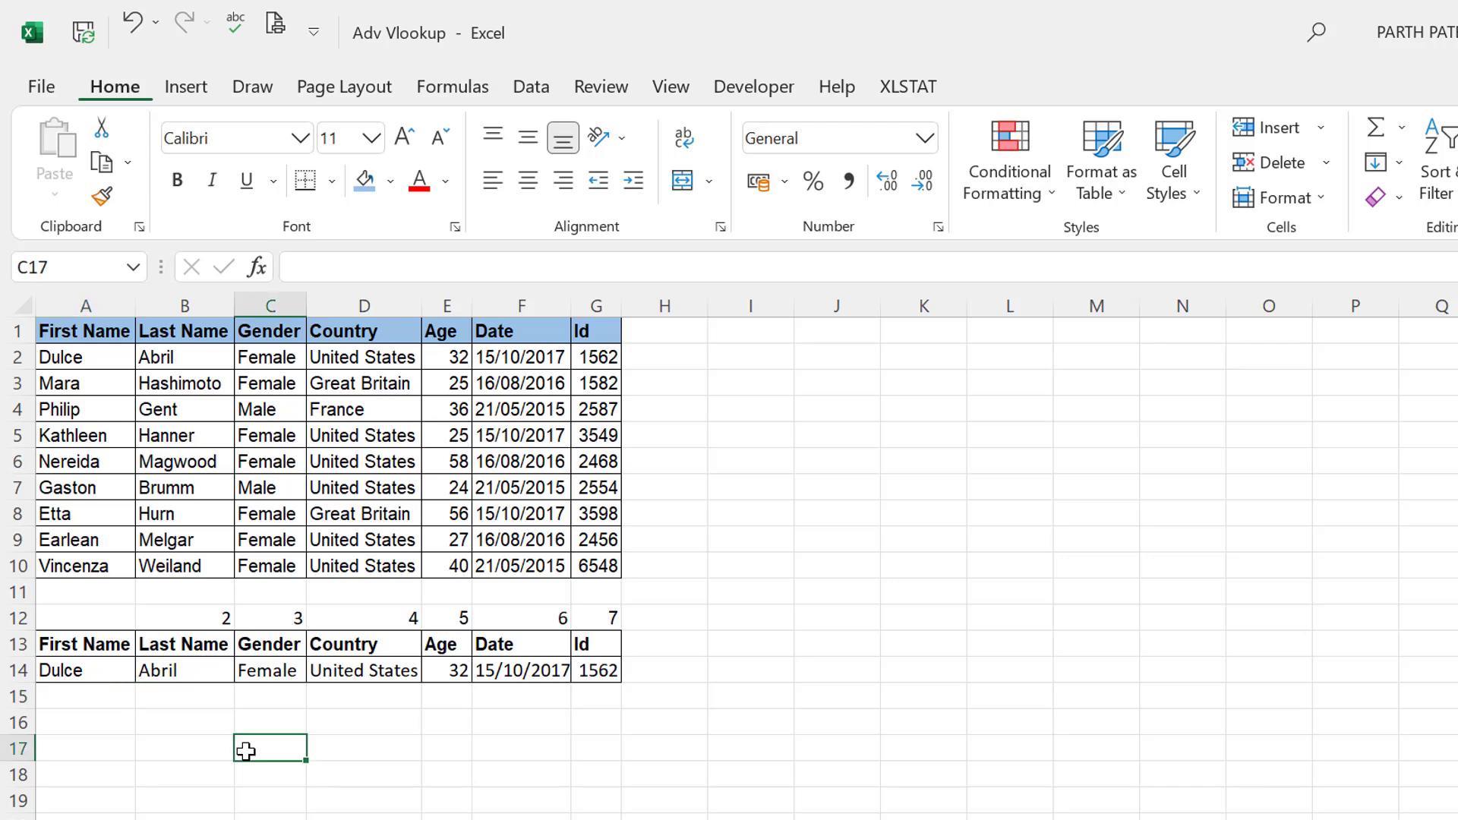
pyautogui.press('Up')
pyautogui.press('Left')
pyautogui.press('Left')
pyautogui.press('Up')
pyautogui.press('Up')
pyautogui.press('Right')
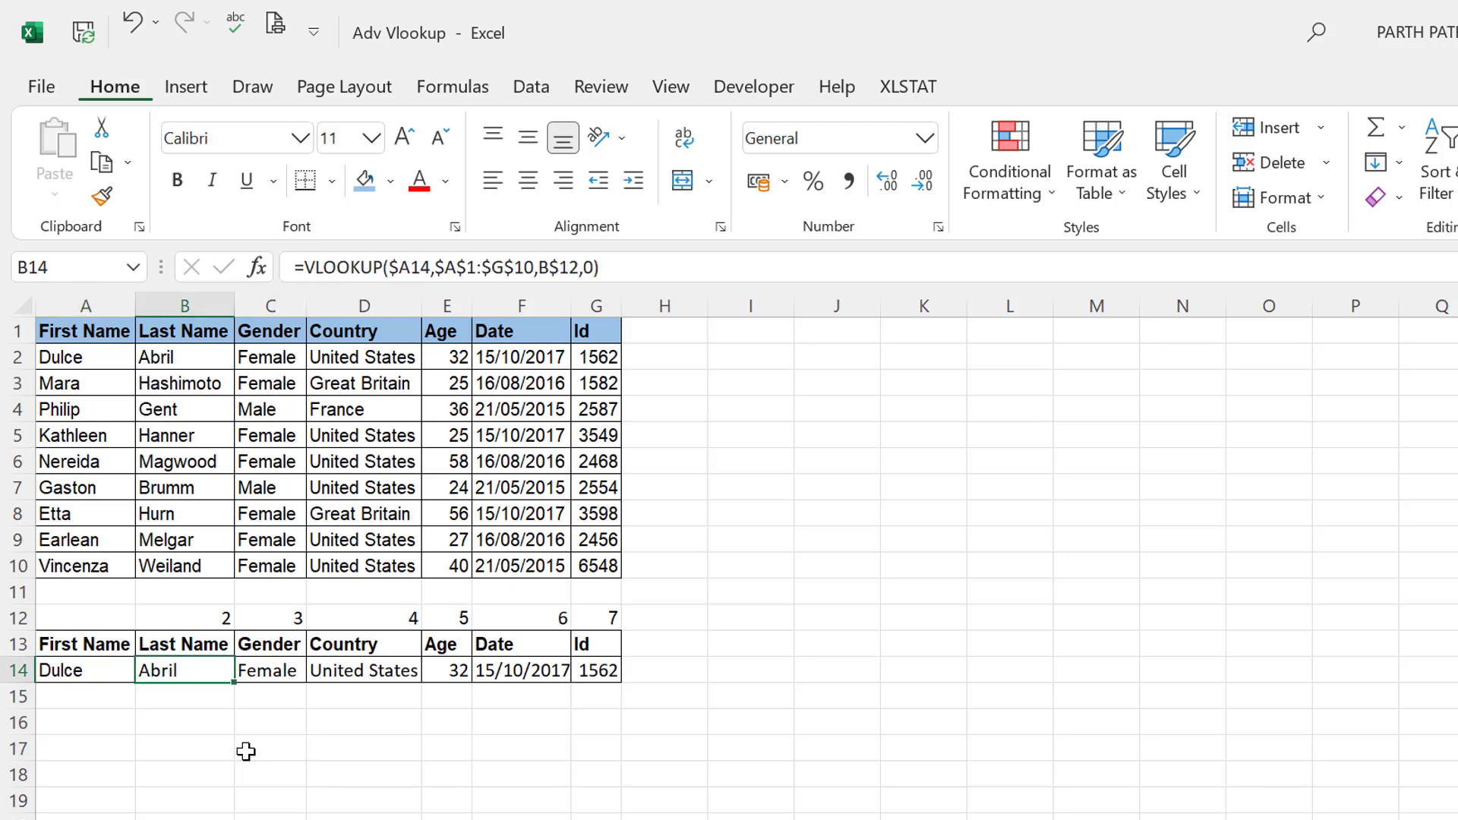
pyautogui.hotkey('shift', 'Right')
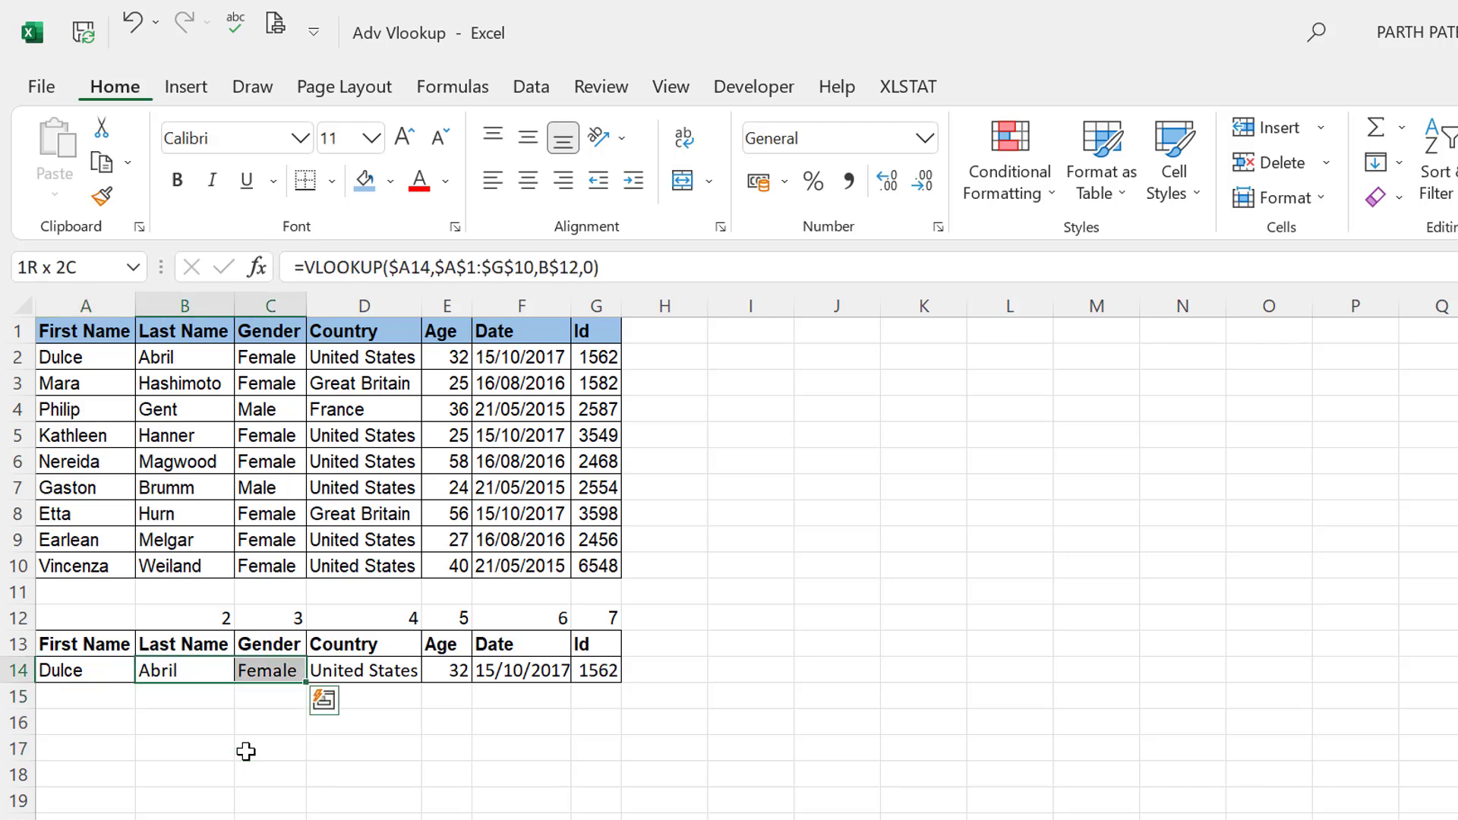
pyautogui.hotkey('shift', 'Right')
pyautogui.hotkey('shift', 'Right')
pyautogui.hotkey('shift', 'Right')
pyautogui.hotkey('shift', 'Right')
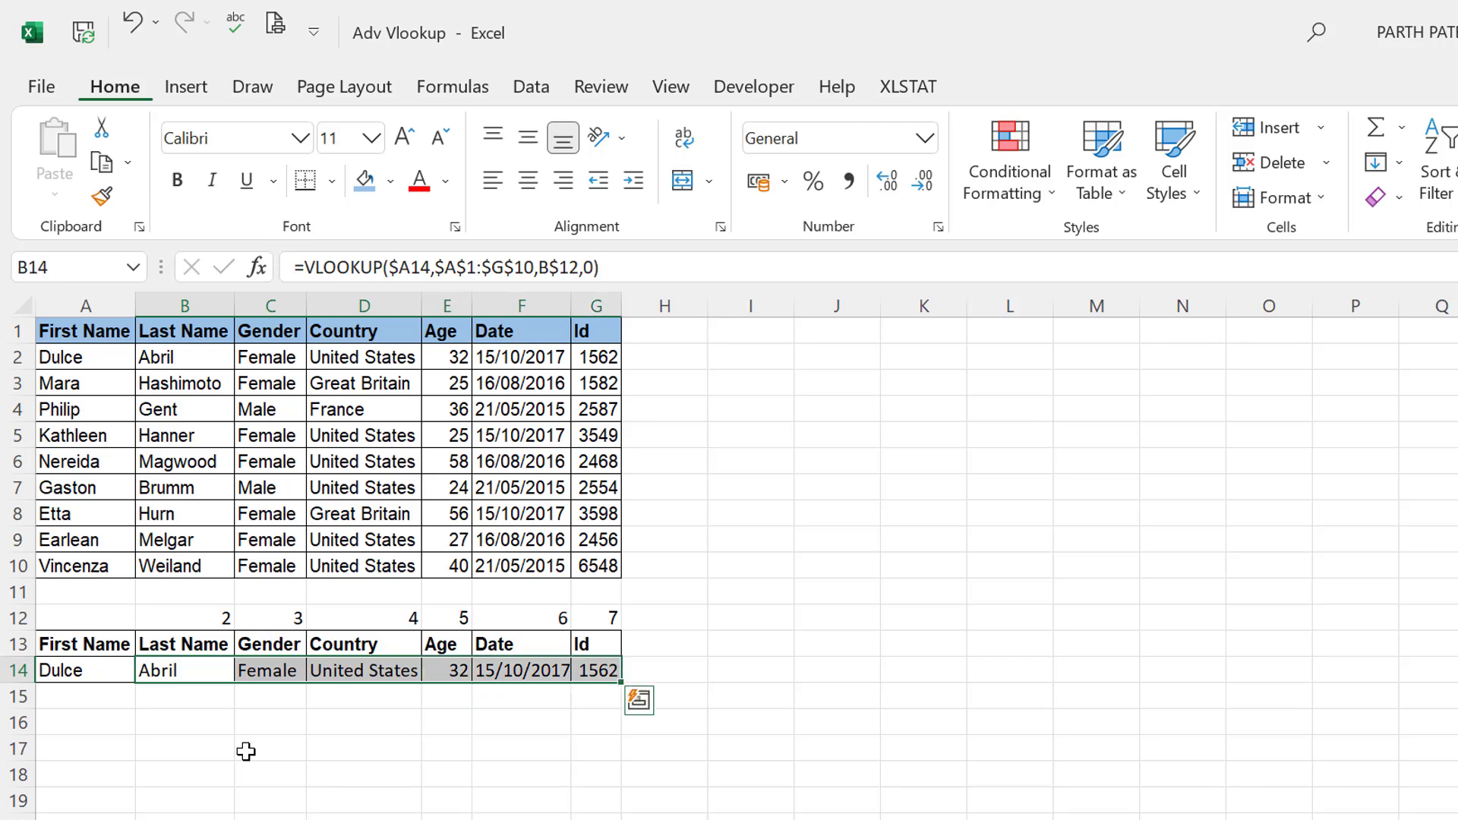
pyautogui.press('Left')
pyautogui.press('Down')
pyautogui.press('Up')
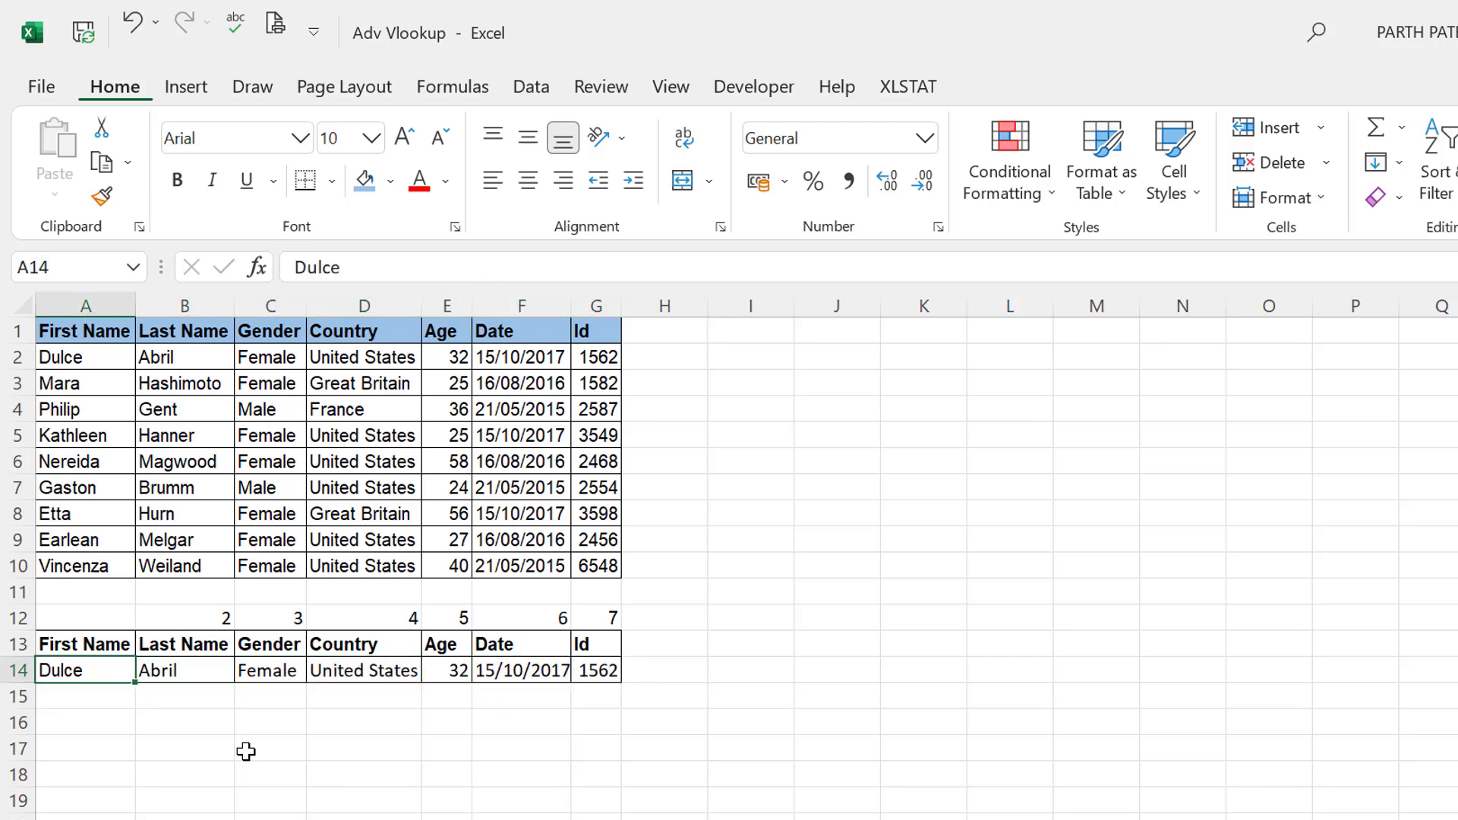
# - Copy the first name from A6 into A14 as the new lookup value and select the Last Name result in B14
pyautogui.press('Up')
pyautogui.press('Up')
pyautogui.press('Up')
pyautogui.press('Up')
pyautogui.press('Up')
pyautogui.press('Up')
pyautogui.press('Up')
pyautogui.press('Up')
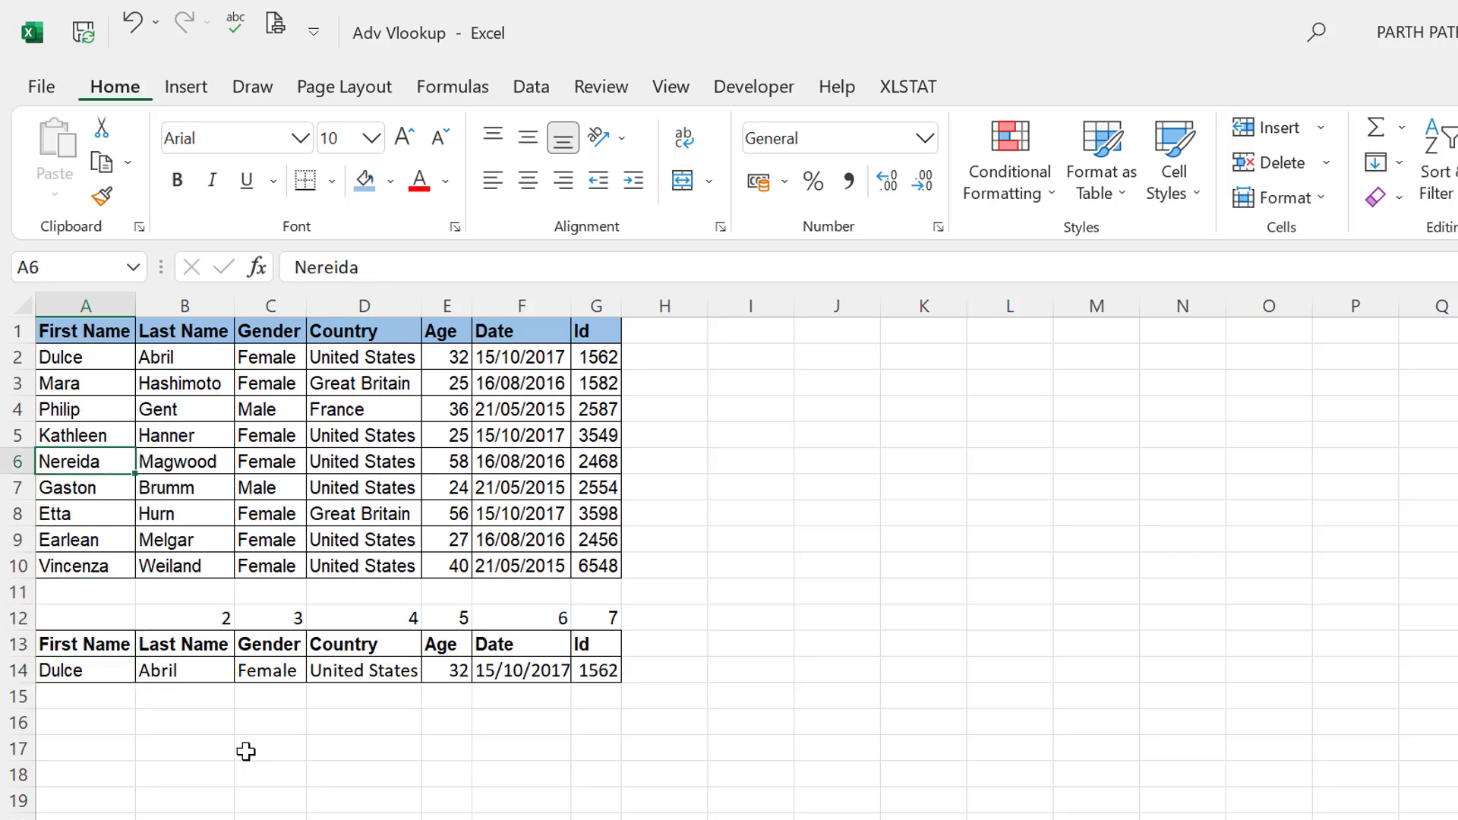
pyautogui.press('Down')
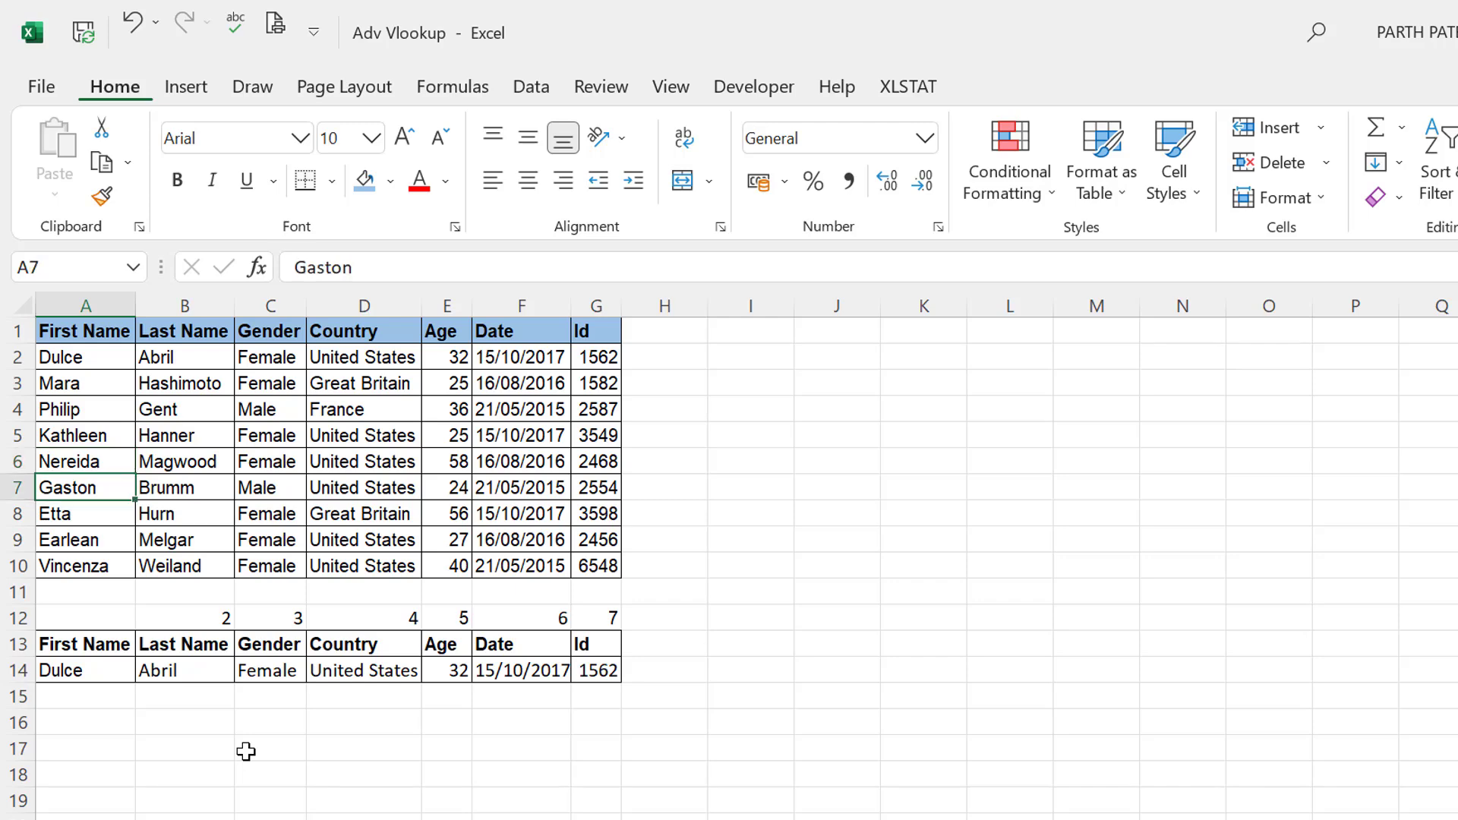
pyautogui.press('Up')
pyautogui.hotkey('ctrl', 'c')
pyautogui.press('Down')
pyautogui.press('Down')
pyautogui.press('Down')
pyautogui.press('Down')
pyautogui.press('Down')
pyautogui.press('Down')
pyautogui.press('Down')
pyautogui.press('Down')
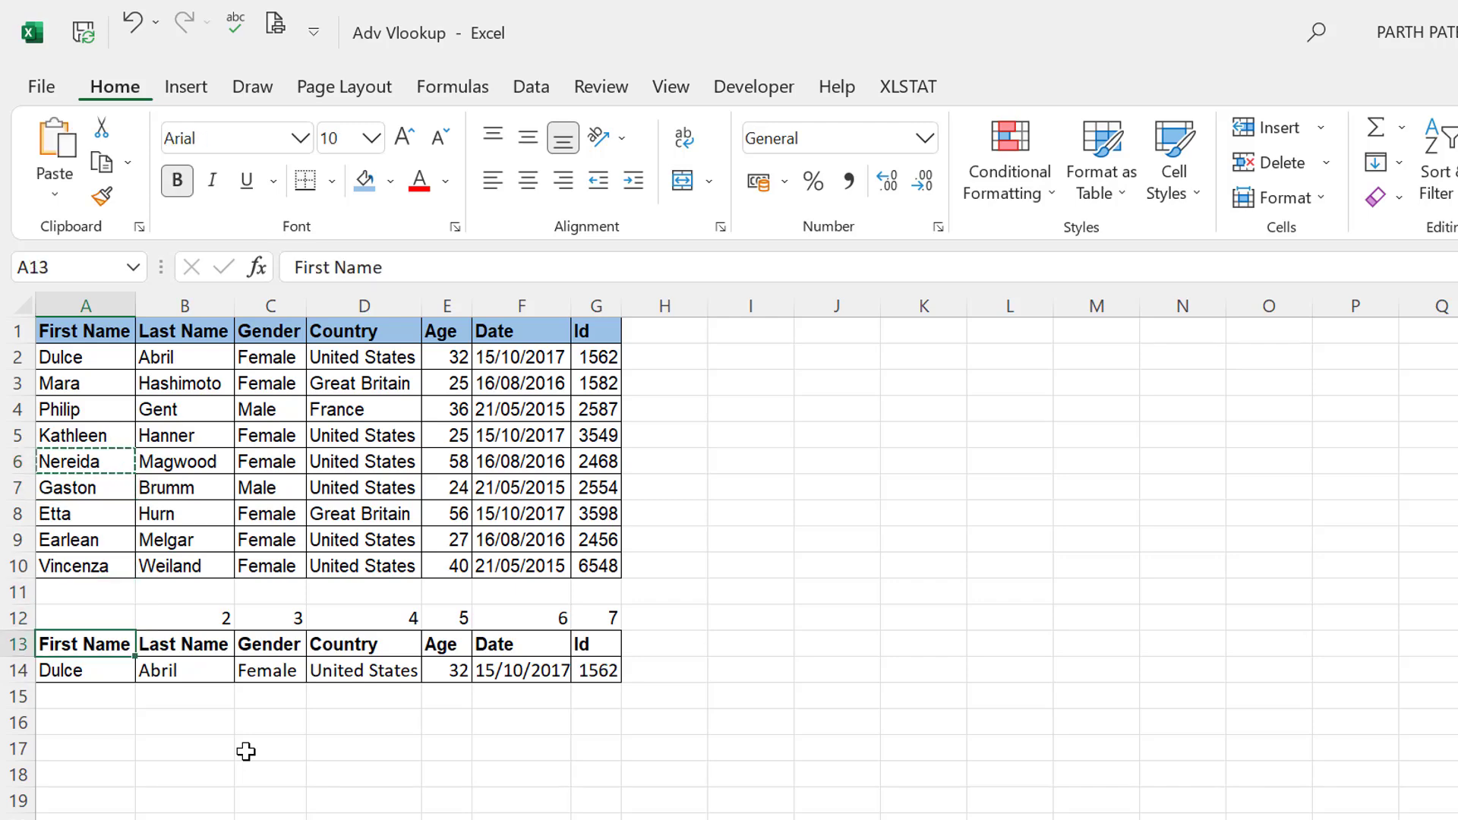
pyautogui.hotkey('ctrl', 'v')
pyautogui.press('Down')
pyautogui.press('Down')
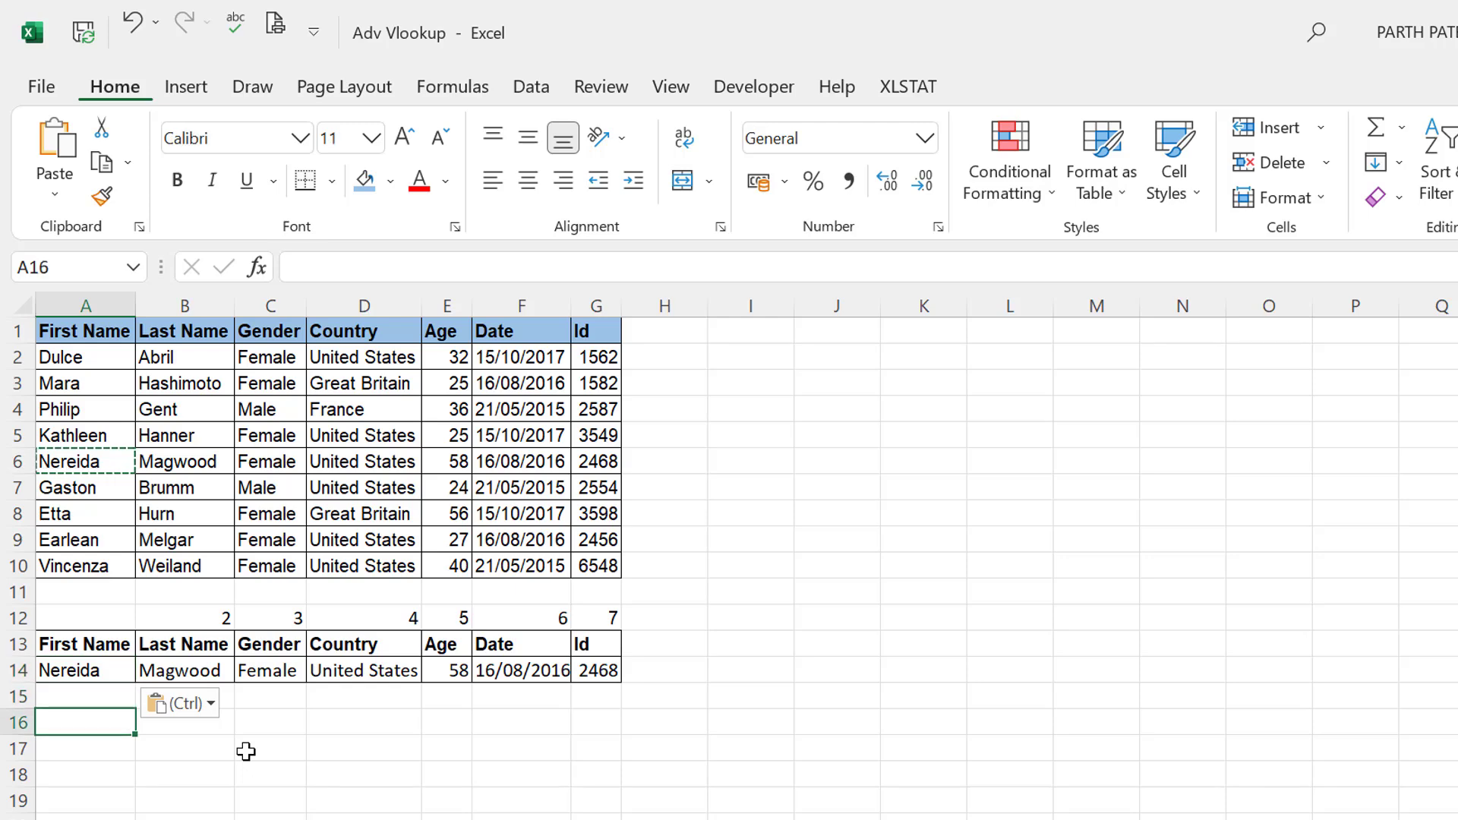
pyautogui.press('Up')
pyautogui.press('Up')
pyautogui.press('Right')
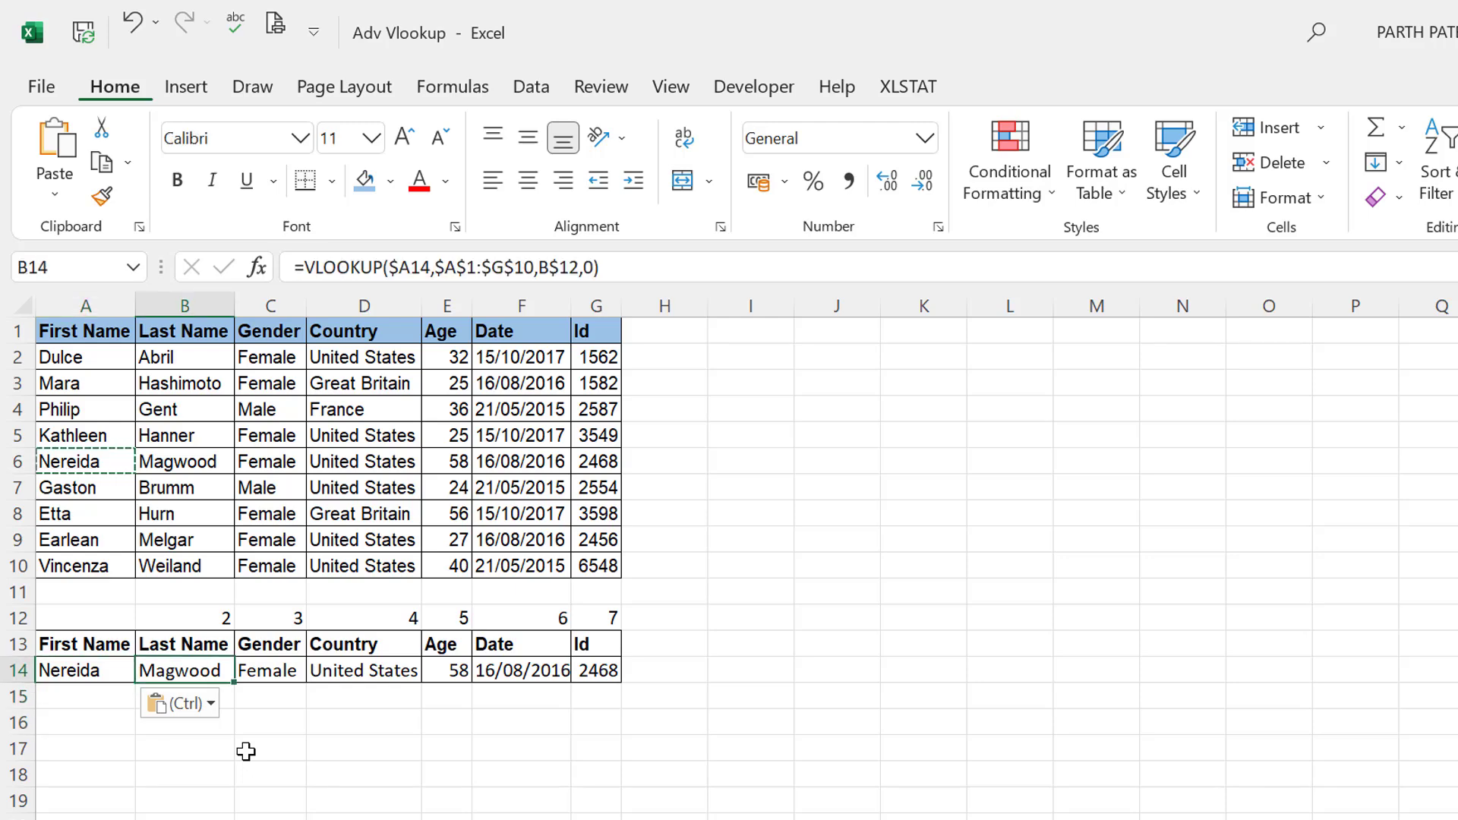
# - Compare the details returned in row 14 with the source record in row 6, from Last Name through Id
pyautogui.hotkey('shift', 'Right')
pyautogui.hotkey('shift', 'Right')
pyautogui.hotkey('shift', 'Right')
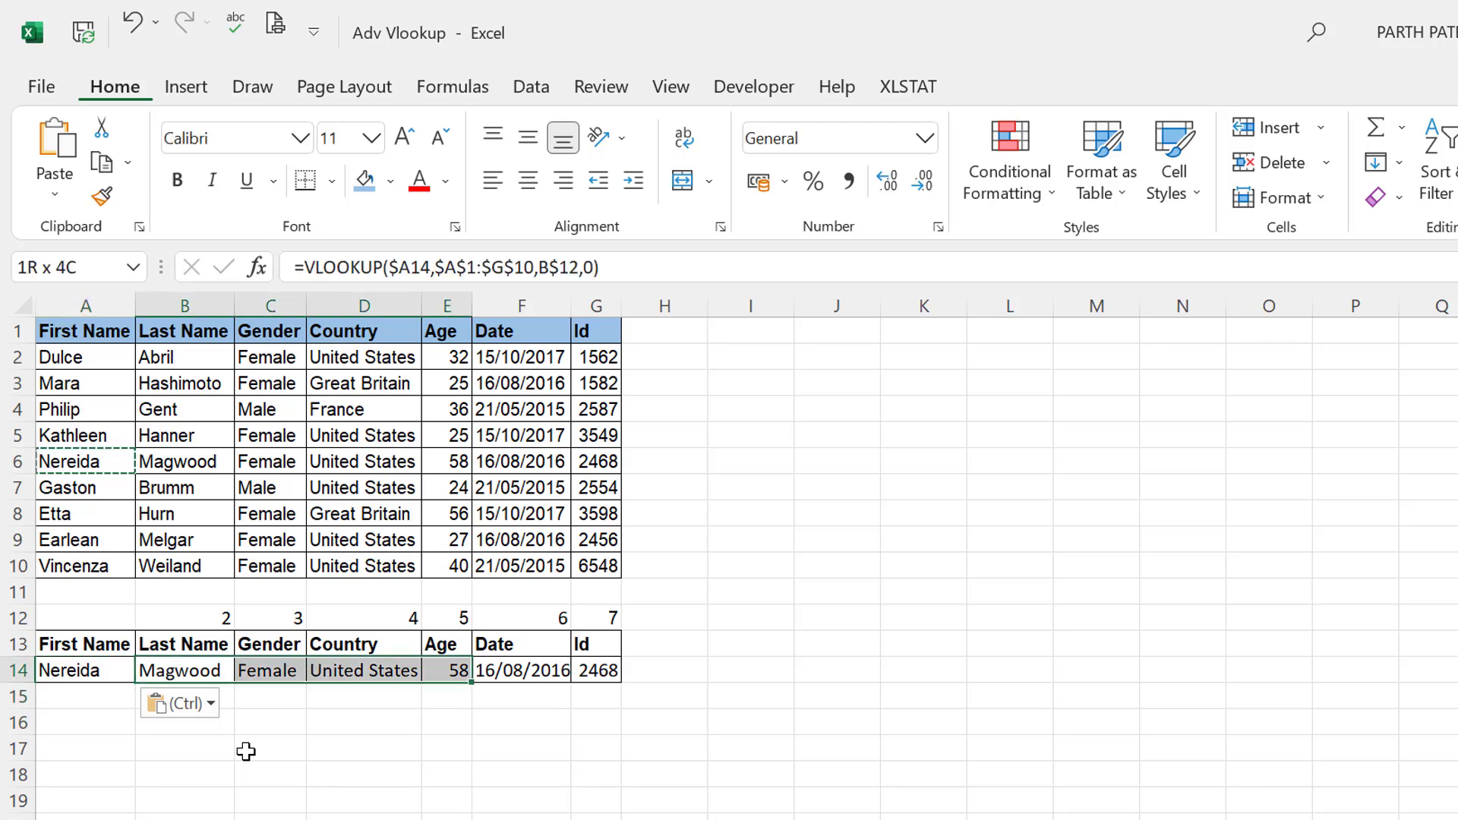
pyautogui.hotkey('shift', 'Right')
pyautogui.press('Up')
pyautogui.press('Up')
pyautogui.press('Up')
pyautogui.press('Up')
pyautogui.press('Up')
pyautogui.press('Up')
pyautogui.press('Up')
pyautogui.press('Up')
pyautogui.press('Up')
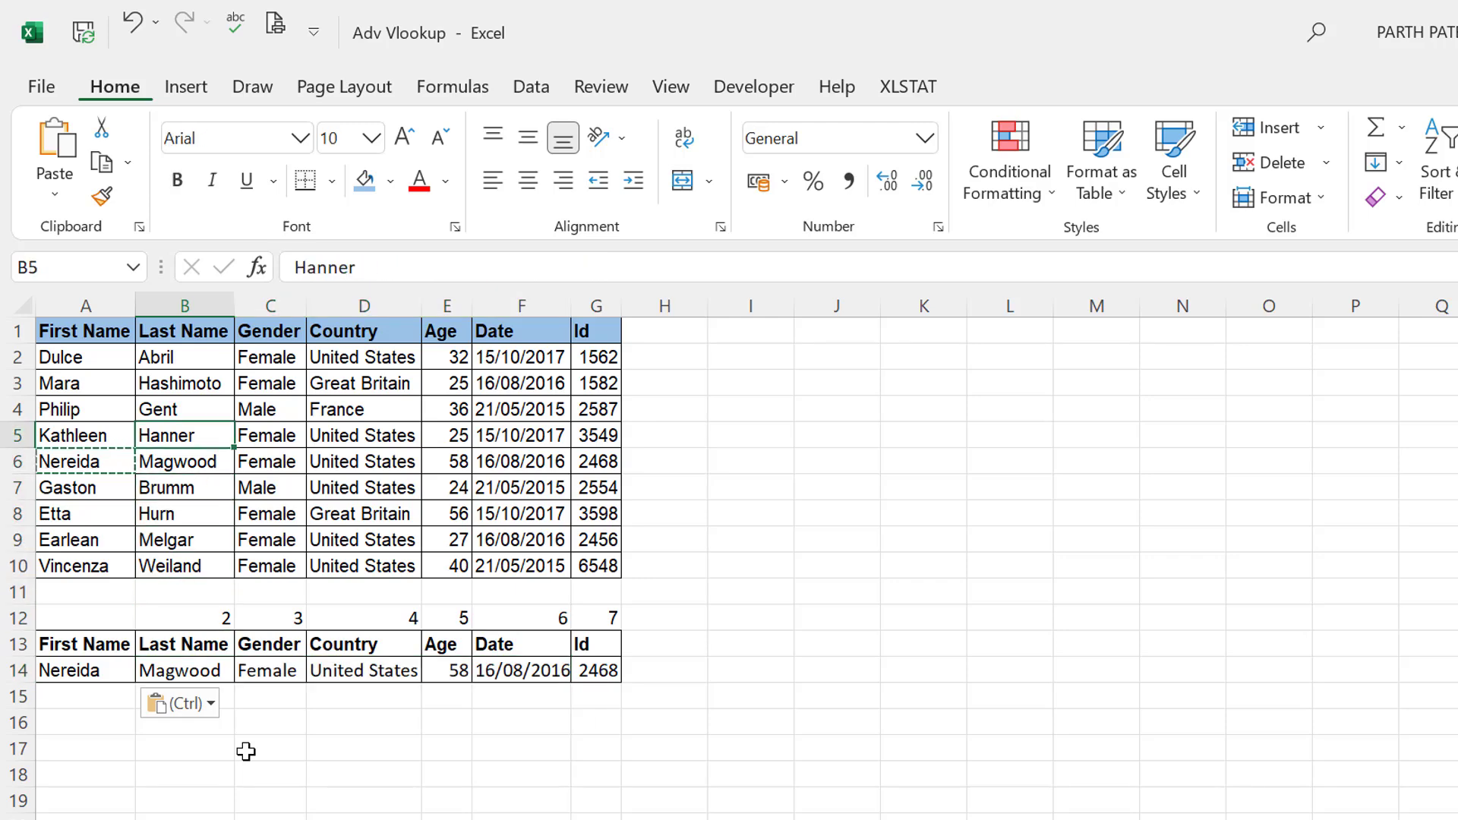
pyautogui.press('Down')
pyautogui.hotkey('shift', 'Right')
pyautogui.hotkey('shift', 'Right')
pyautogui.hotkey('shift', 'Right')
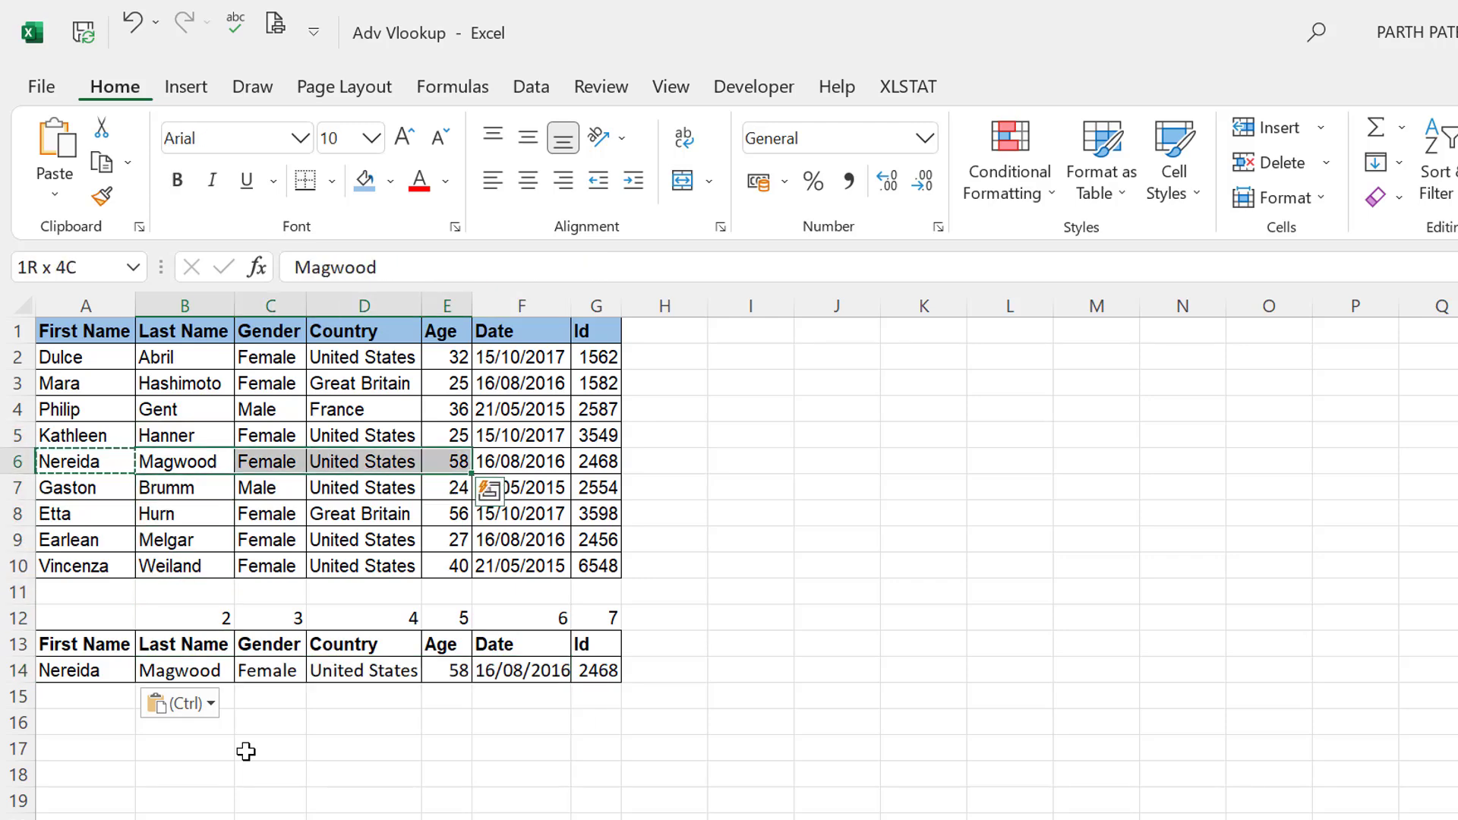
pyautogui.press('Right')
pyautogui.press('Right')
pyautogui.press('Right')
pyautogui.press('Right')
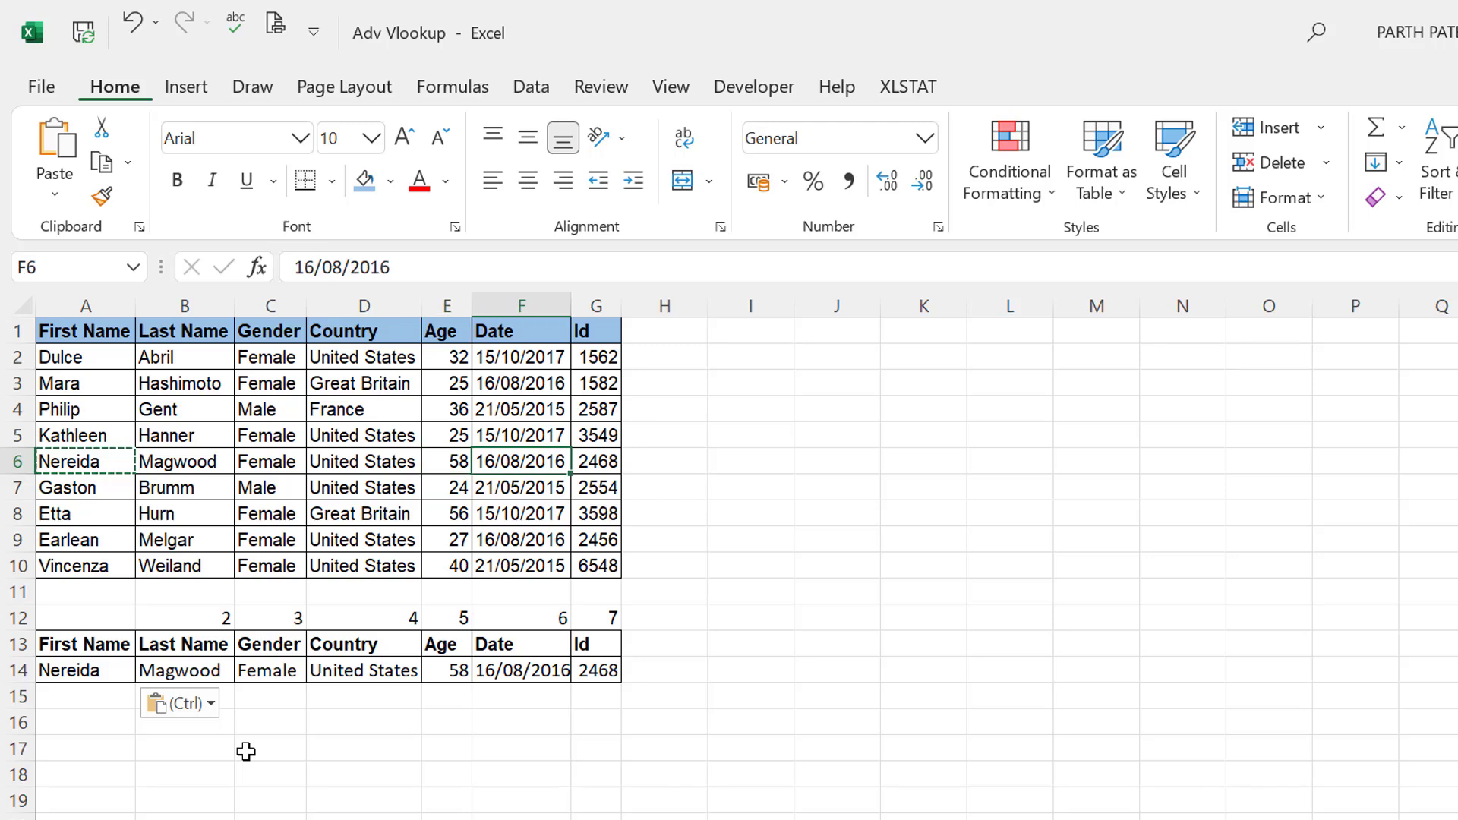
pyautogui.press('Right')
# - Check the Id result and its VLOOKUP formula in G14
pyautogui.press('Down')
pyautogui.press('Down')
pyautogui.press('Down')
pyautogui.press('Down')
pyautogui.press('Down')
pyautogui.press('Down')
pyautogui.press('Down')
pyautogui.press('Down')
pyautogui.press('Down')
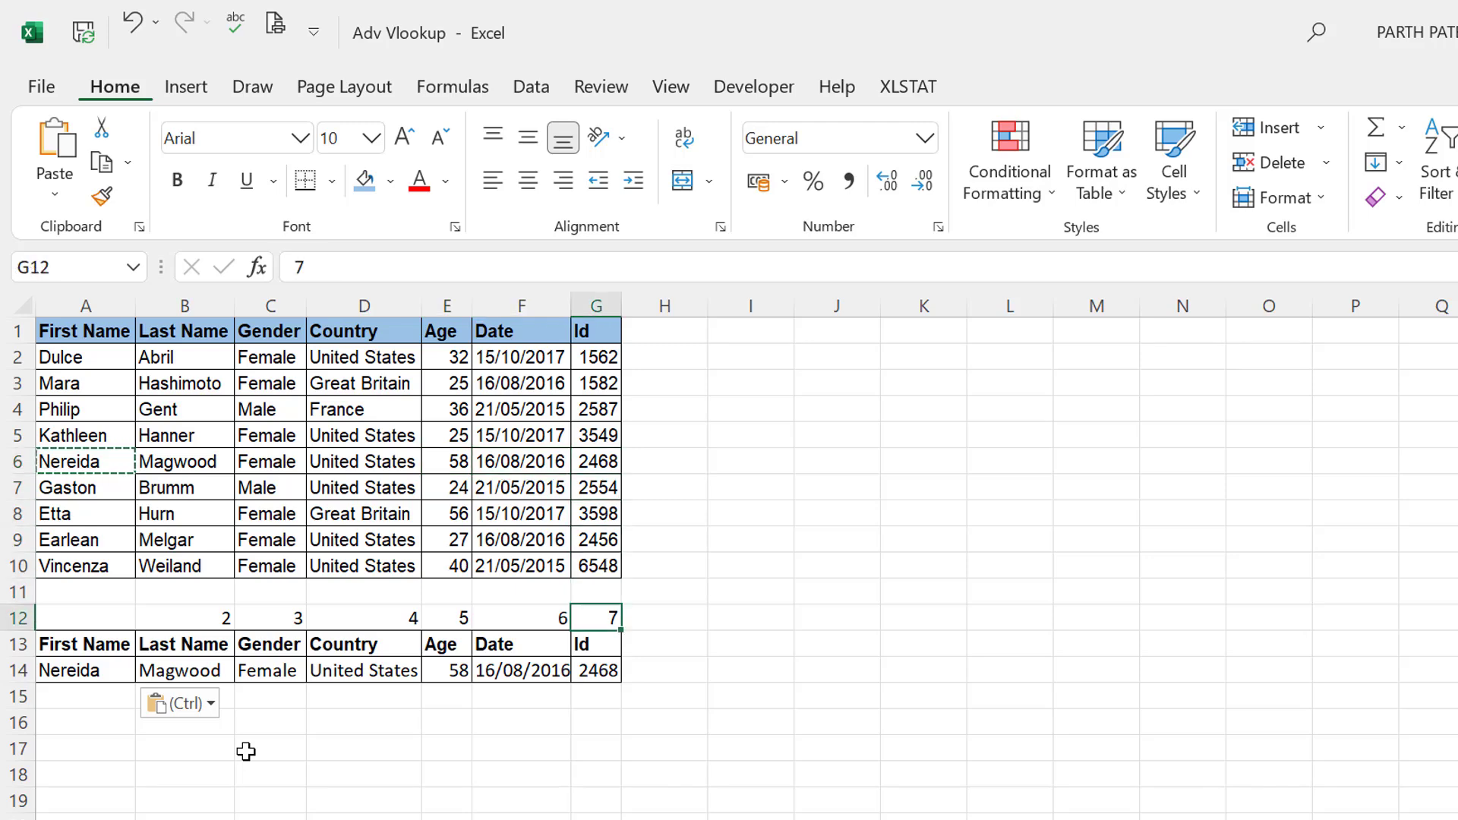
pyautogui.press('Up')
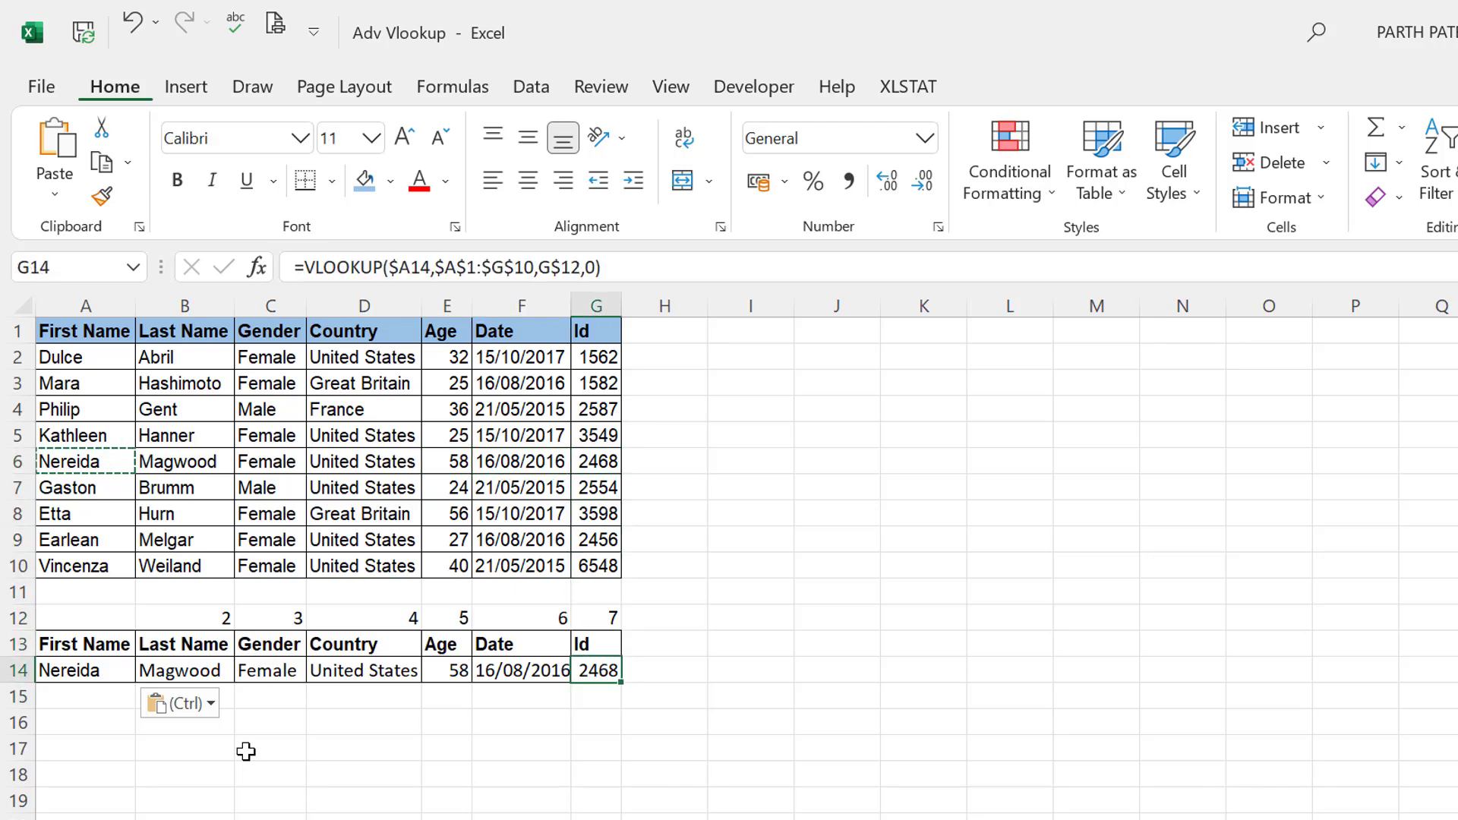
# - Replace the lookup value in A14 with the first name listed in A8
pyautogui.hotkey('ctrl', 'Left')
pyautogui.press('Up')
pyautogui.press('Up')
pyautogui.press('Up')
pyautogui.press('Up')
pyautogui.press('Up')
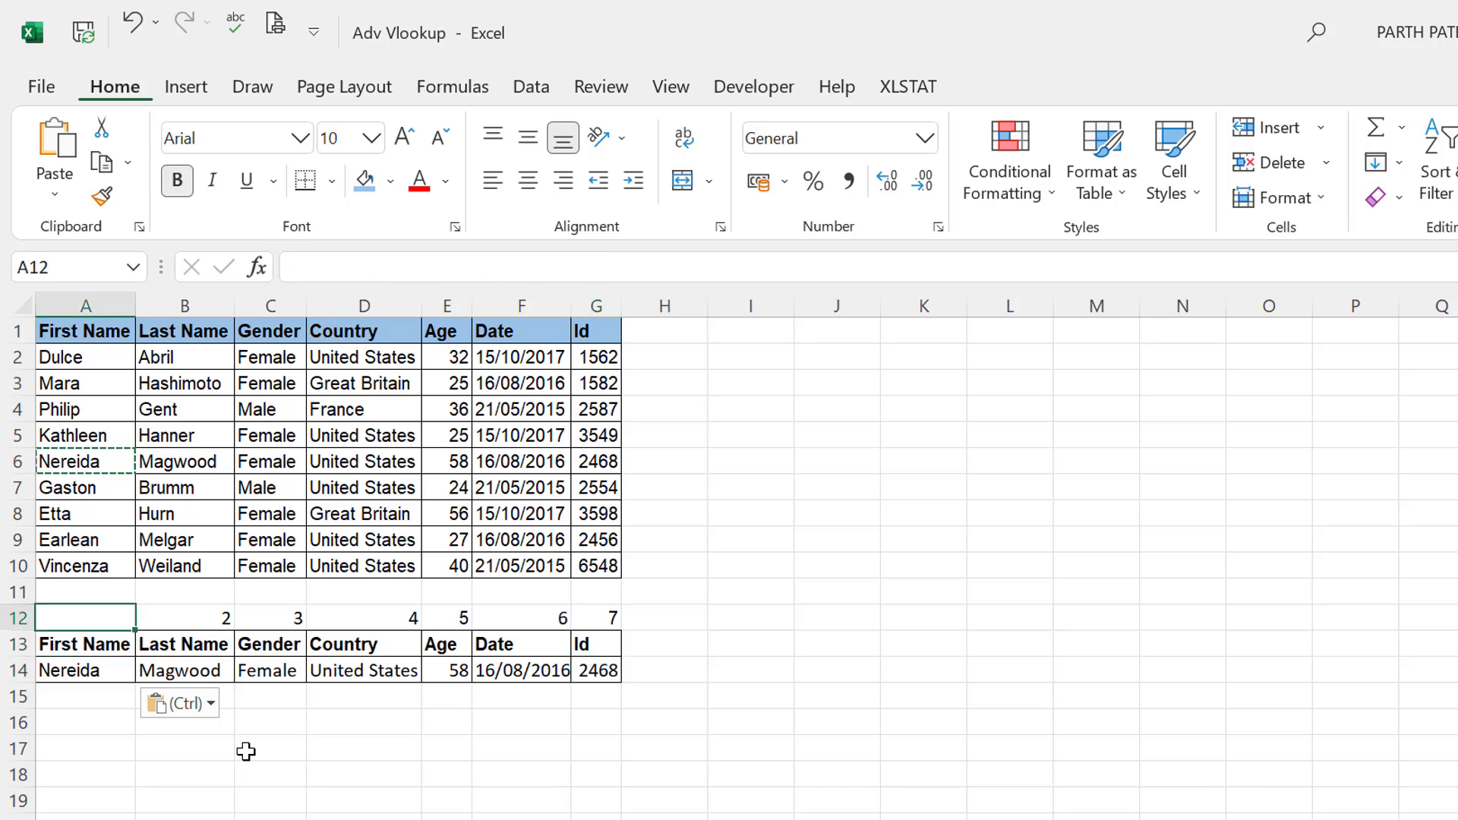
pyautogui.press('Down')
pyautogui.press('Down')
pyautogui.press('Down')
pyautogui.press('Down')
pyautogui.press('Down')
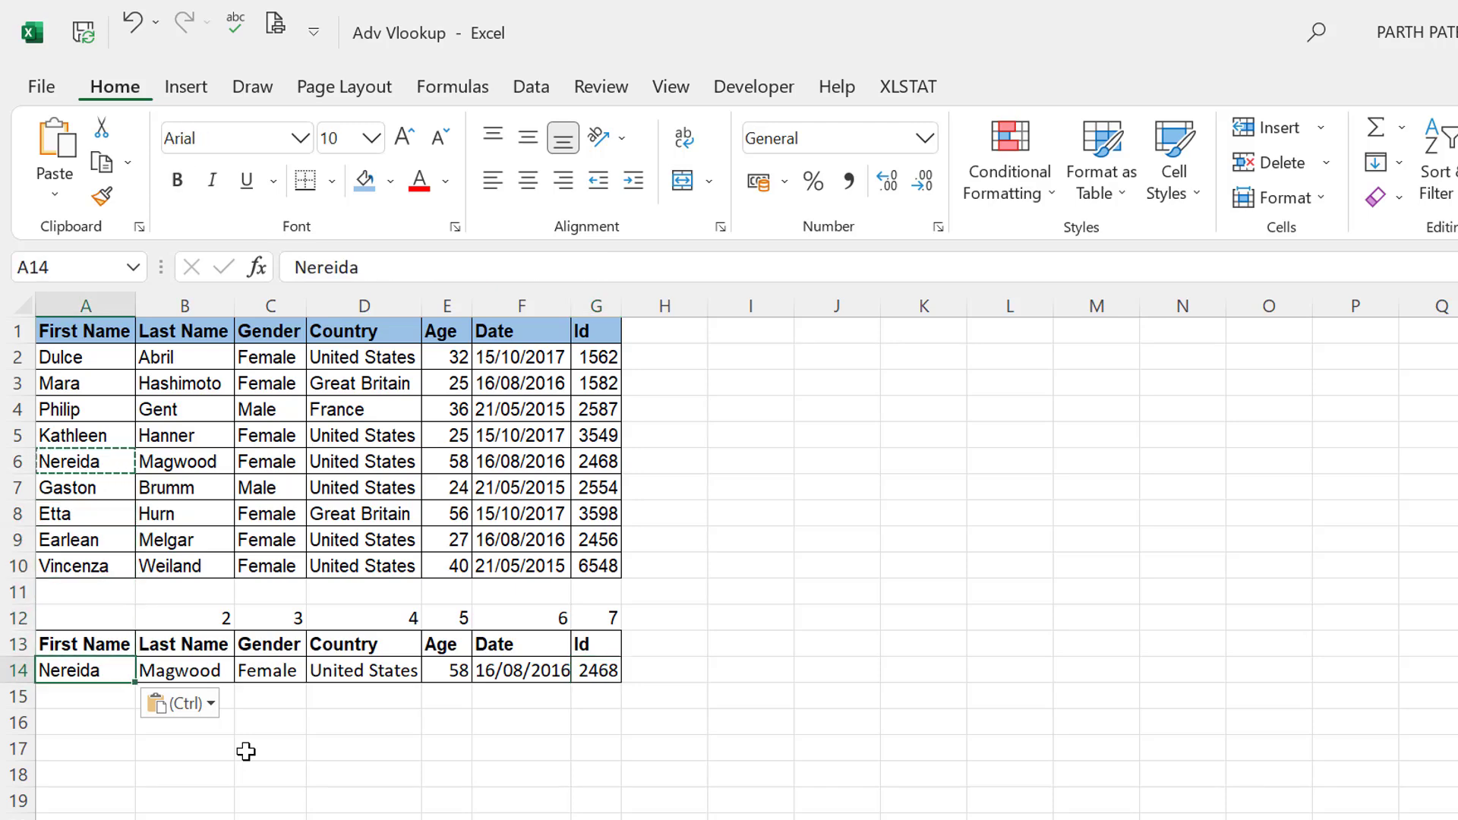
pyautogui.write('Etta')
pyautogui.press('Return')
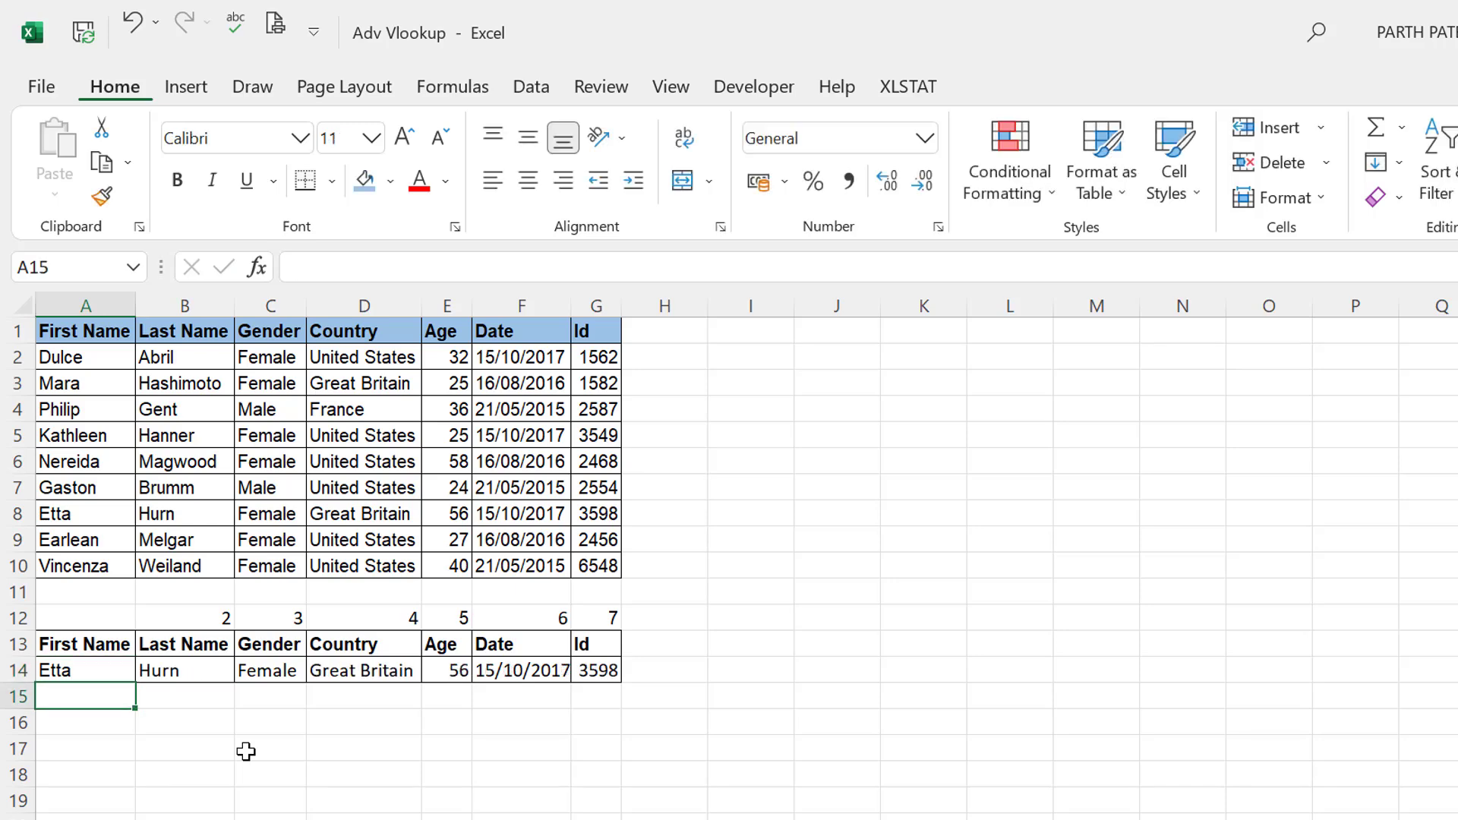
# - Review the details returned across B14:G14 for the first name taken from A8
pyautogui.press('Right')
pyautogui.press('Up')
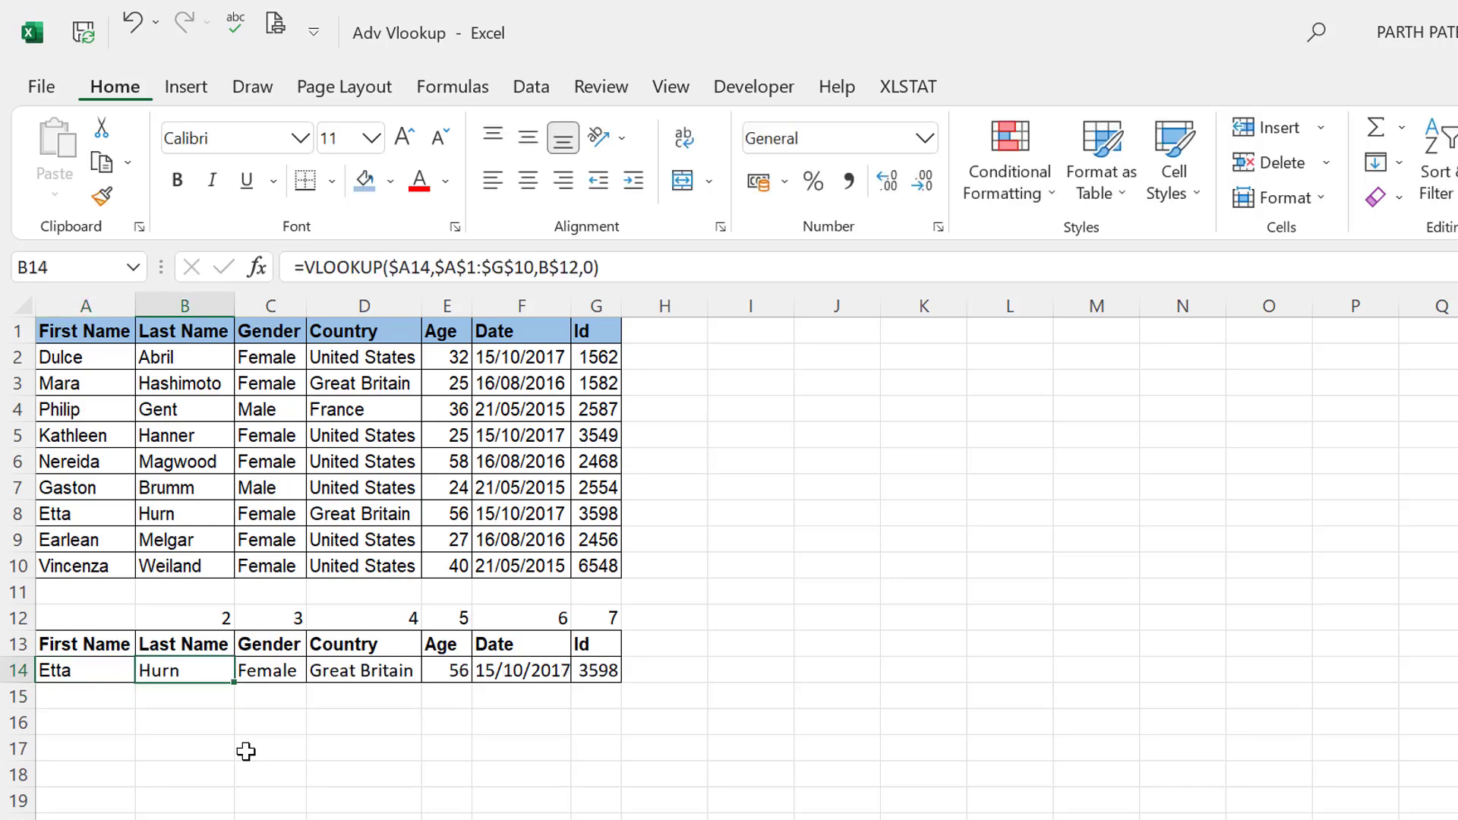
pyautogui.hotkey('shift', 'Right')
pyautogui.hotkey('shift', 'Right')
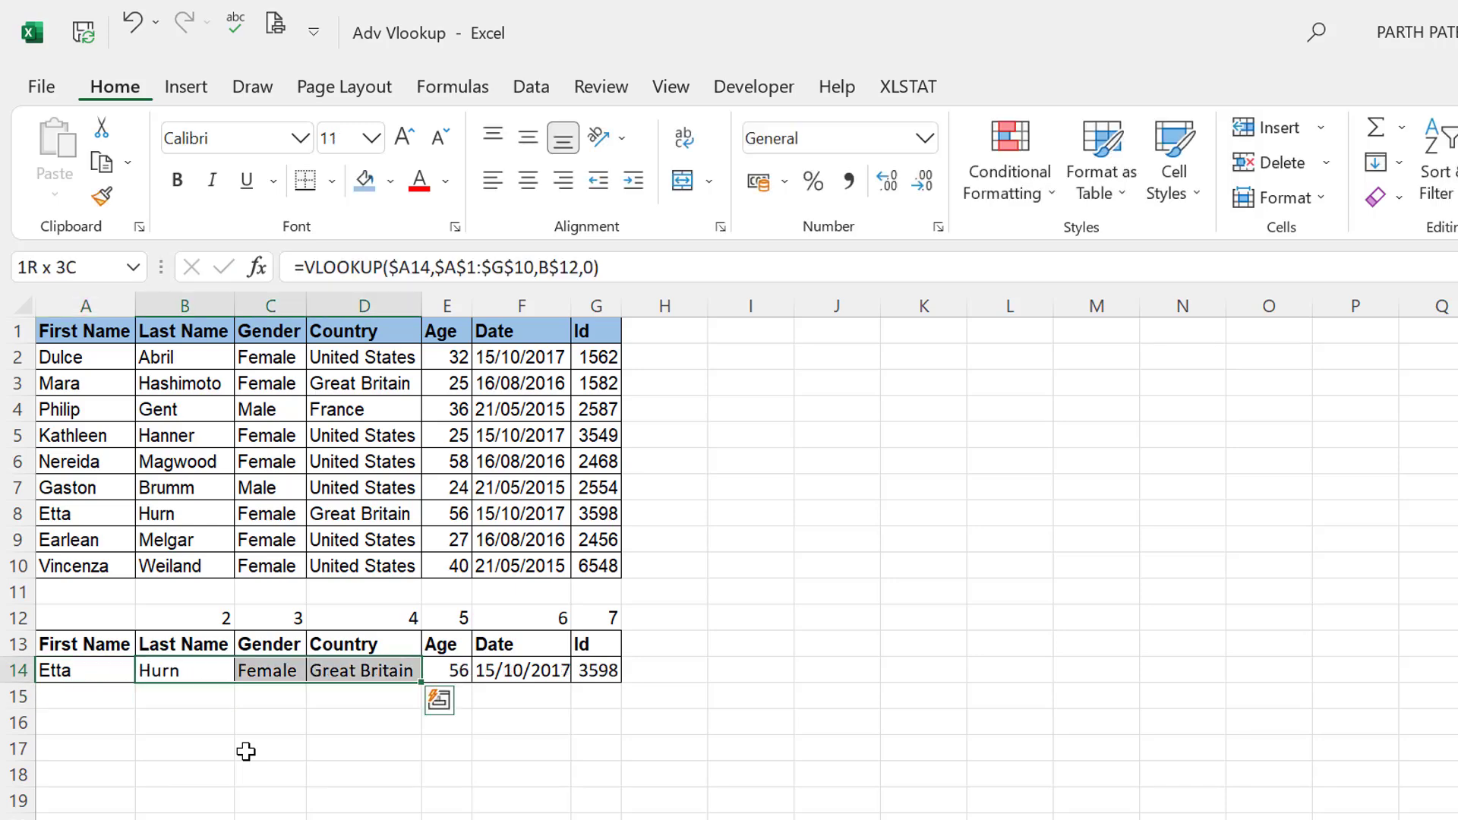
pyautogui.hotkey('shift', 'Right')
pyautogui.hotkey('shift', 'Right')
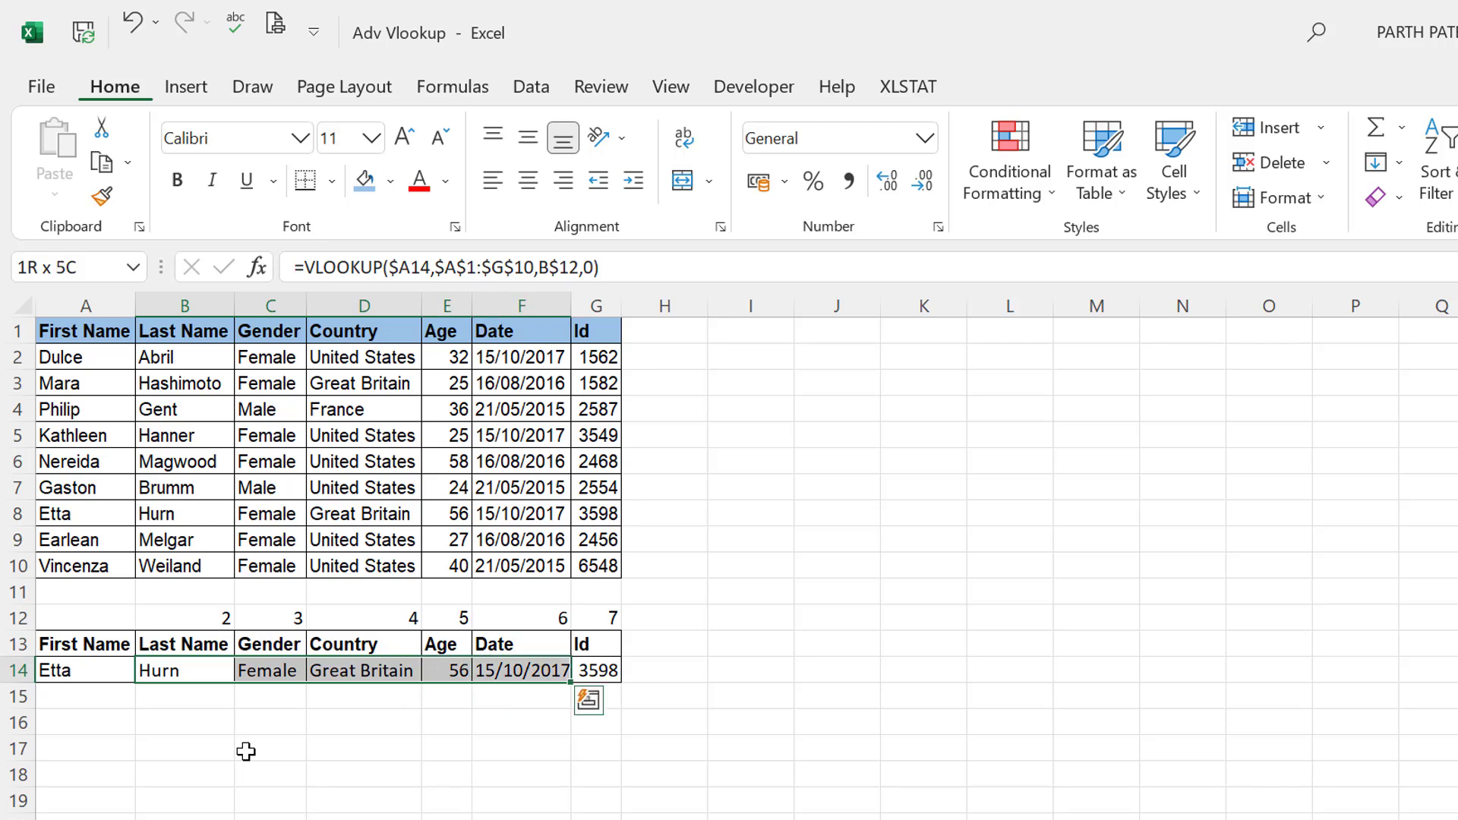
pyautogui.press('Right')
pyautogui.press('Right')
pyautogui.press('Right')
pyautogui.press('Right')
pyautogui.press('Right')
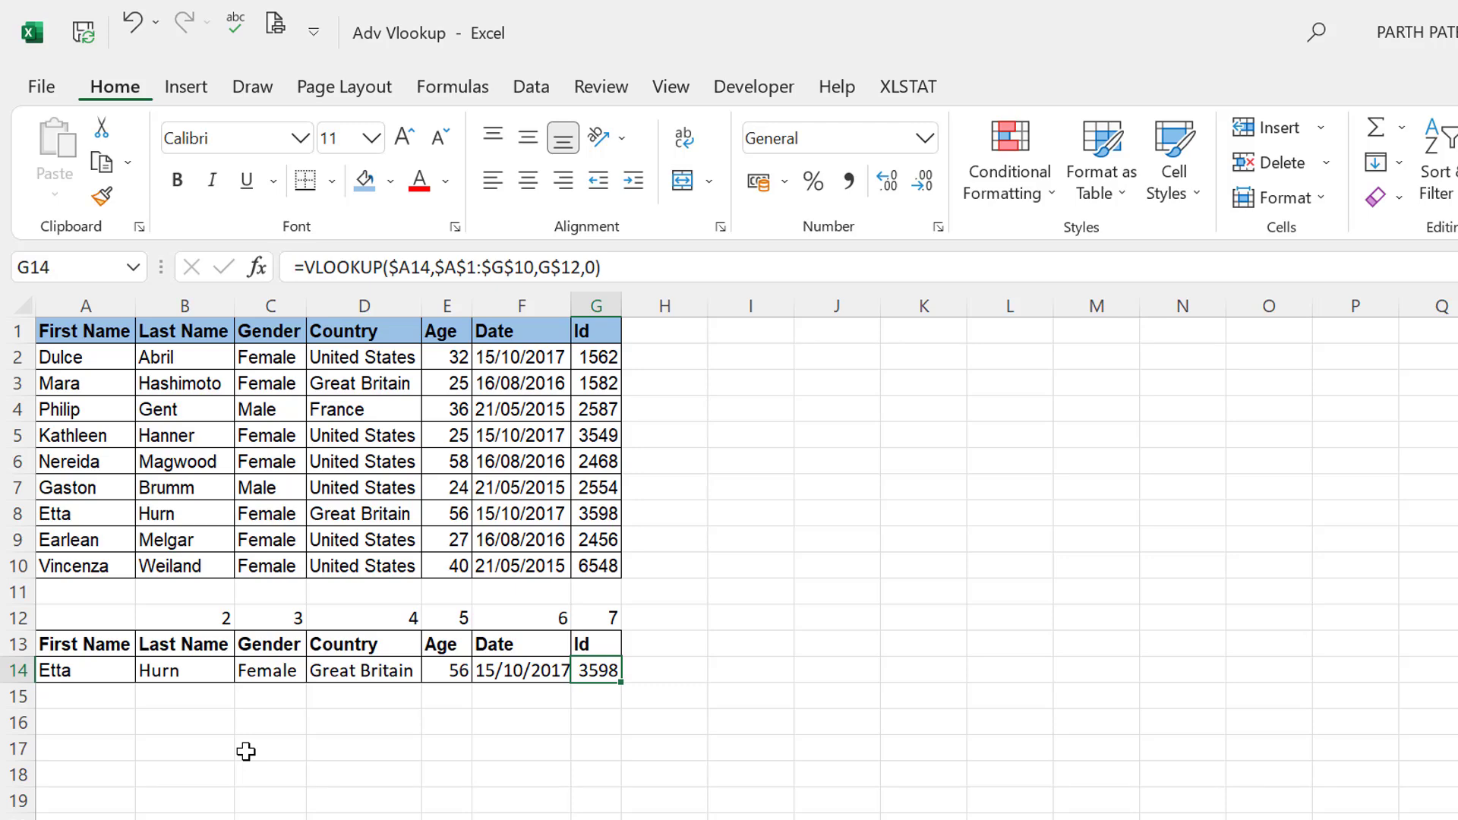
pyautogui.press('Down')
pyautogui.press('Left')
pyautogui.press('Left')
pyautogui.press('Left')
pyautogui.press('Left')
pyautogui.press('Left')
pyautogui.press('Down')
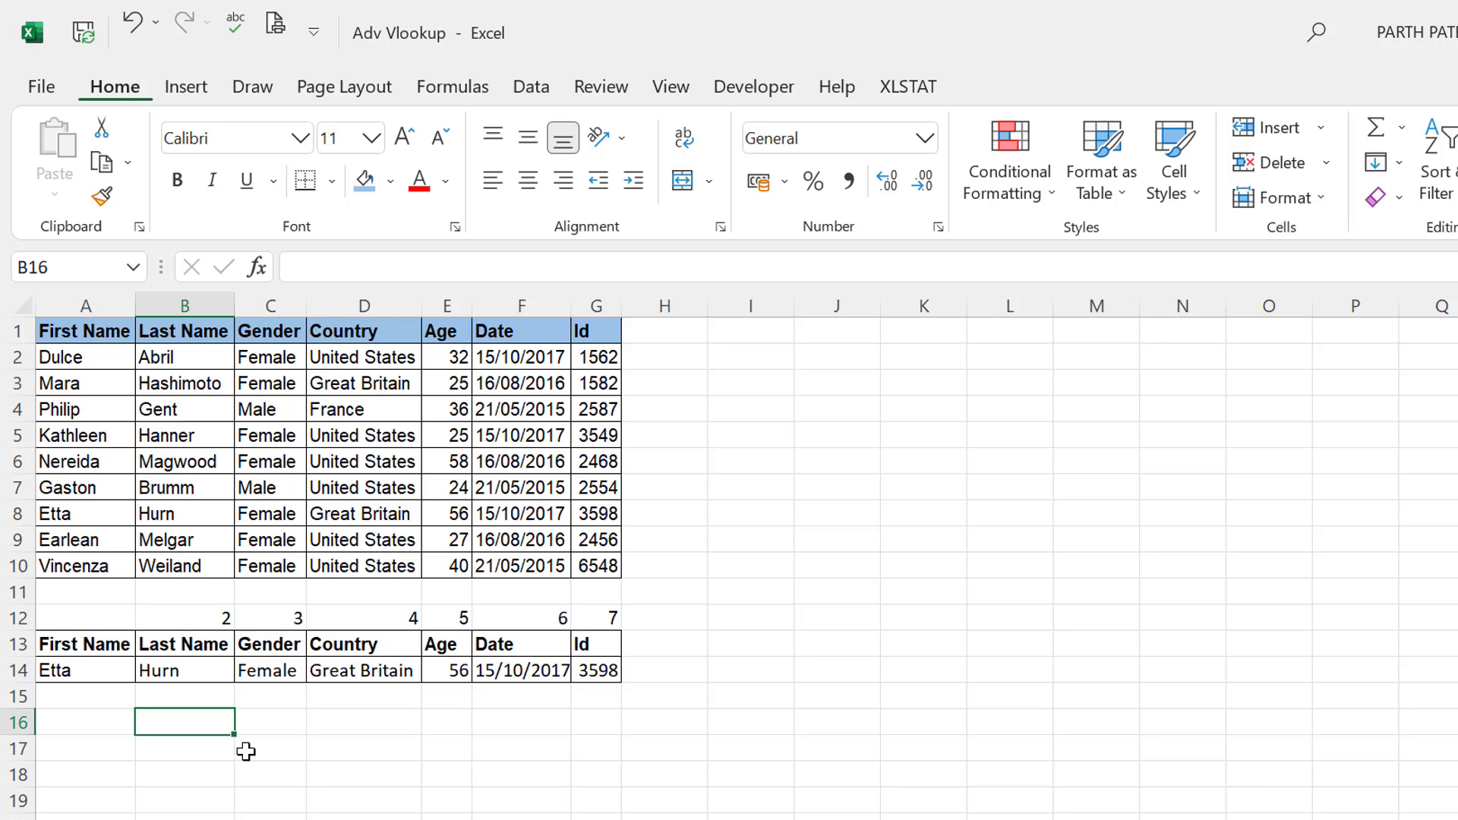
pyautogui.click(247, 752)
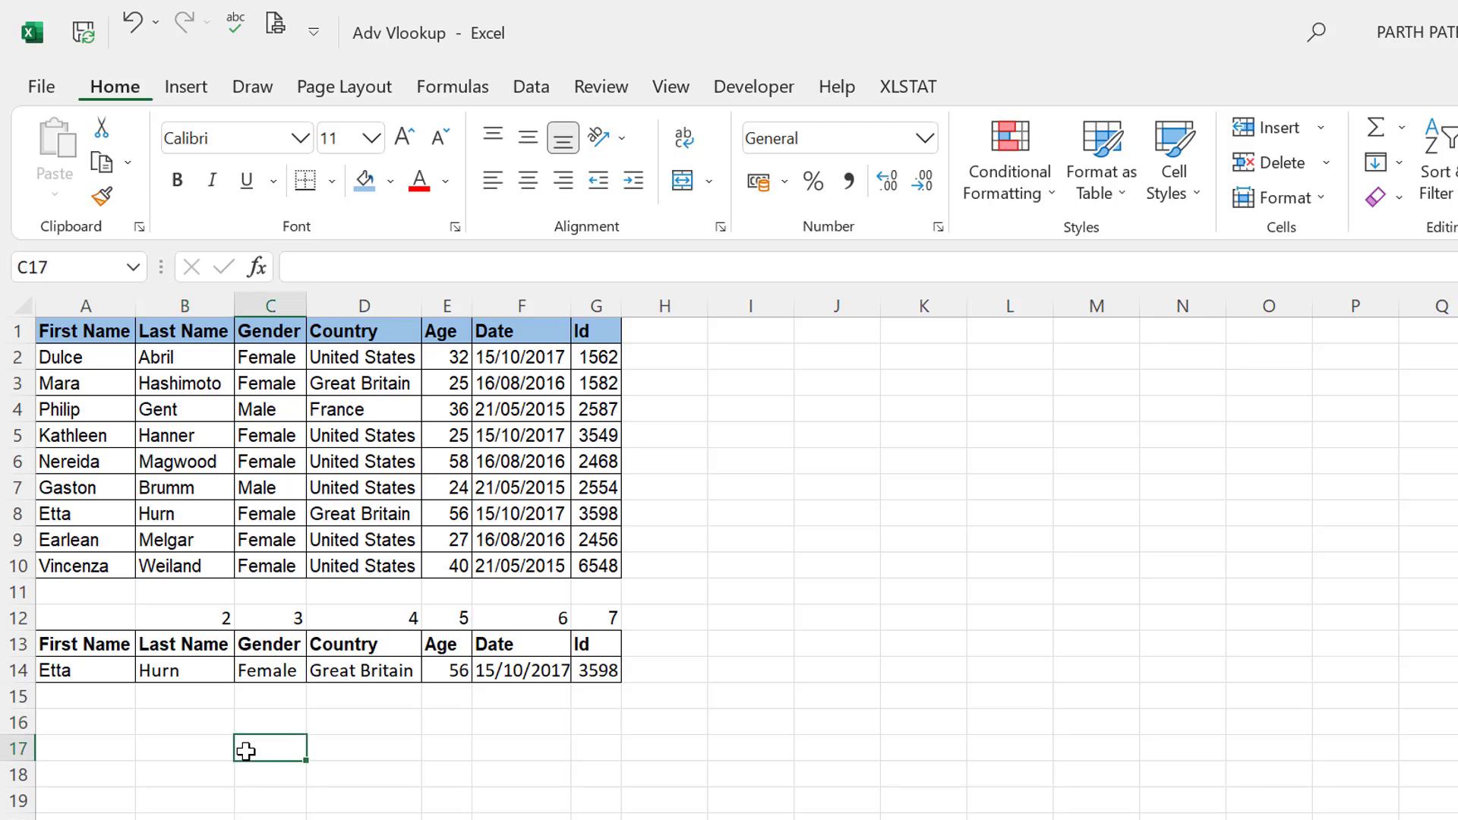